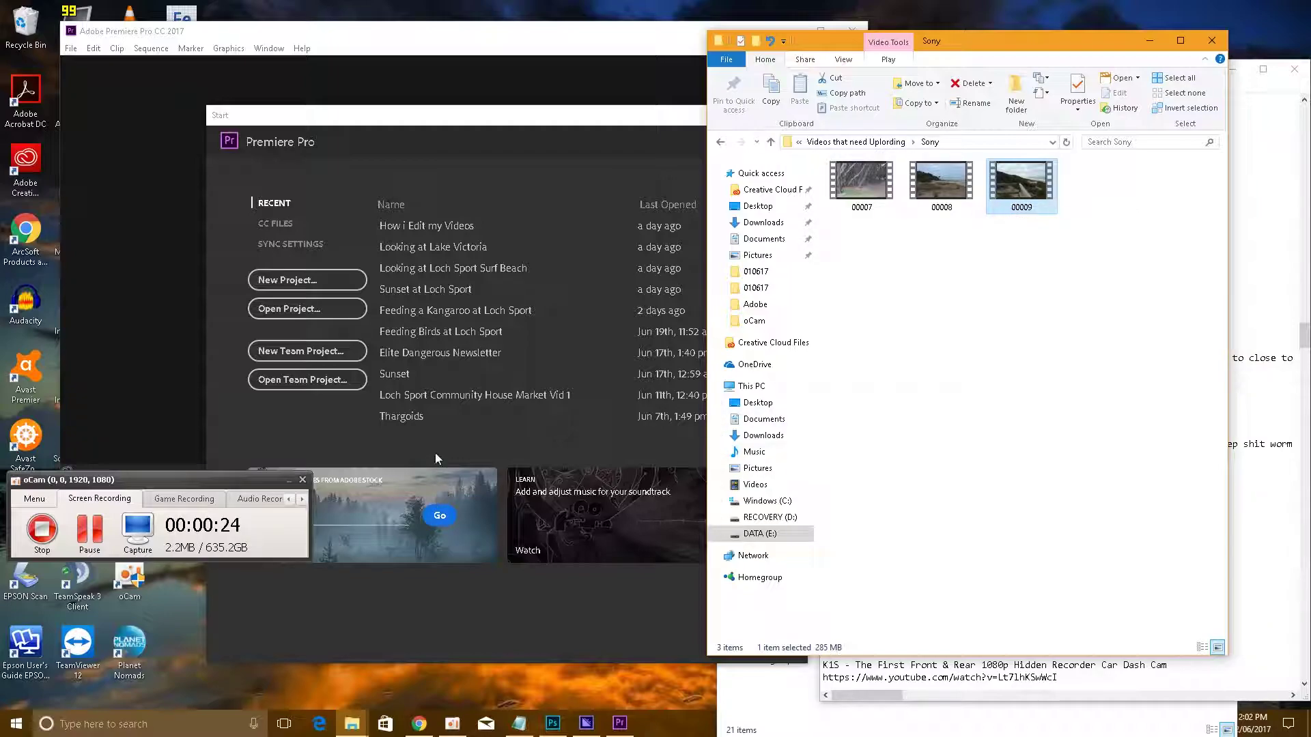
# - Bring Premiere Pro forward and look at the open Media Encoder and Photoshop windows
pyautogui.click(435, 117)
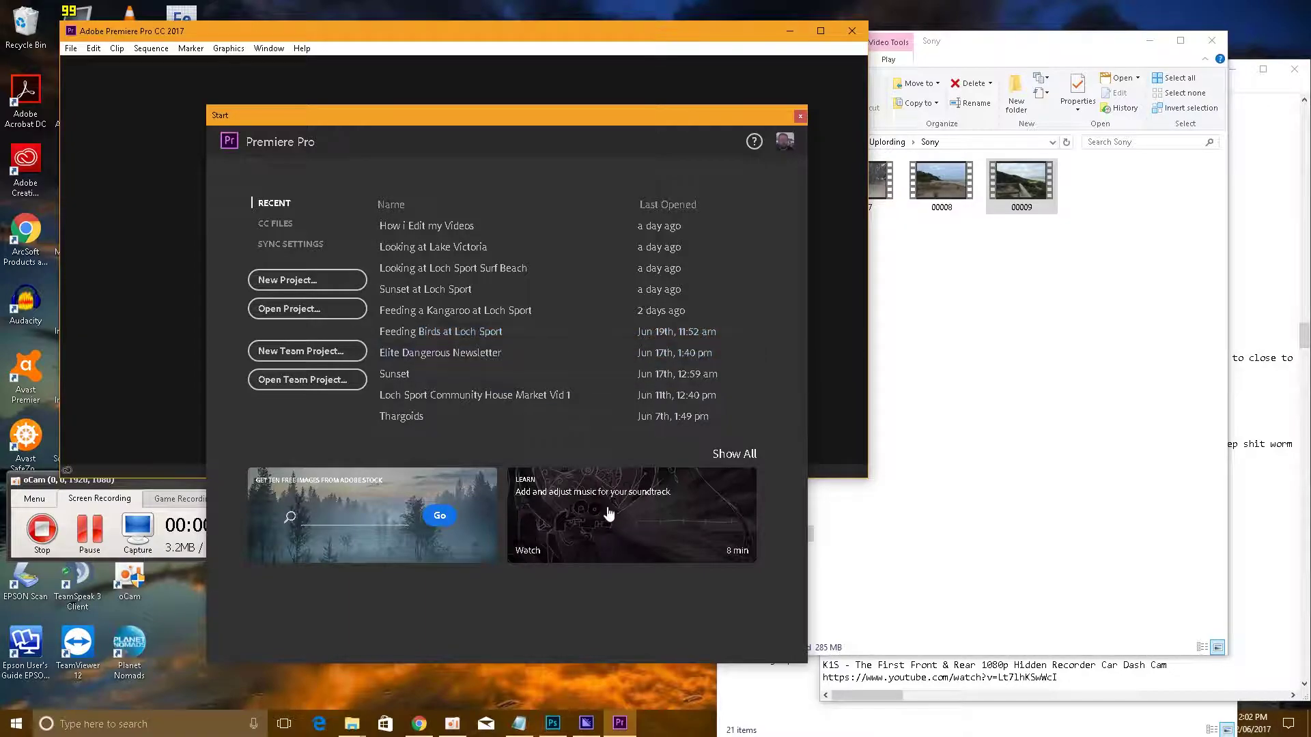
pyautogui.click(586, 724)
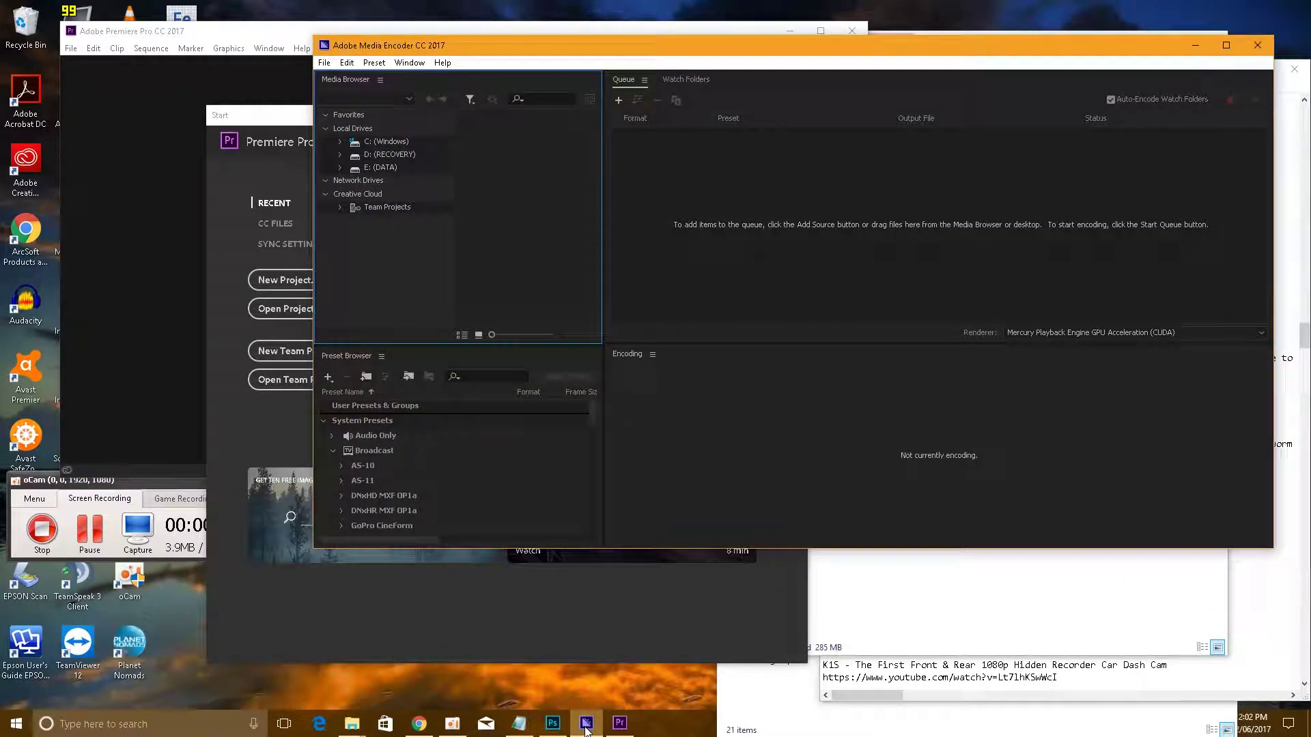
pyautogui.click(585, 723)
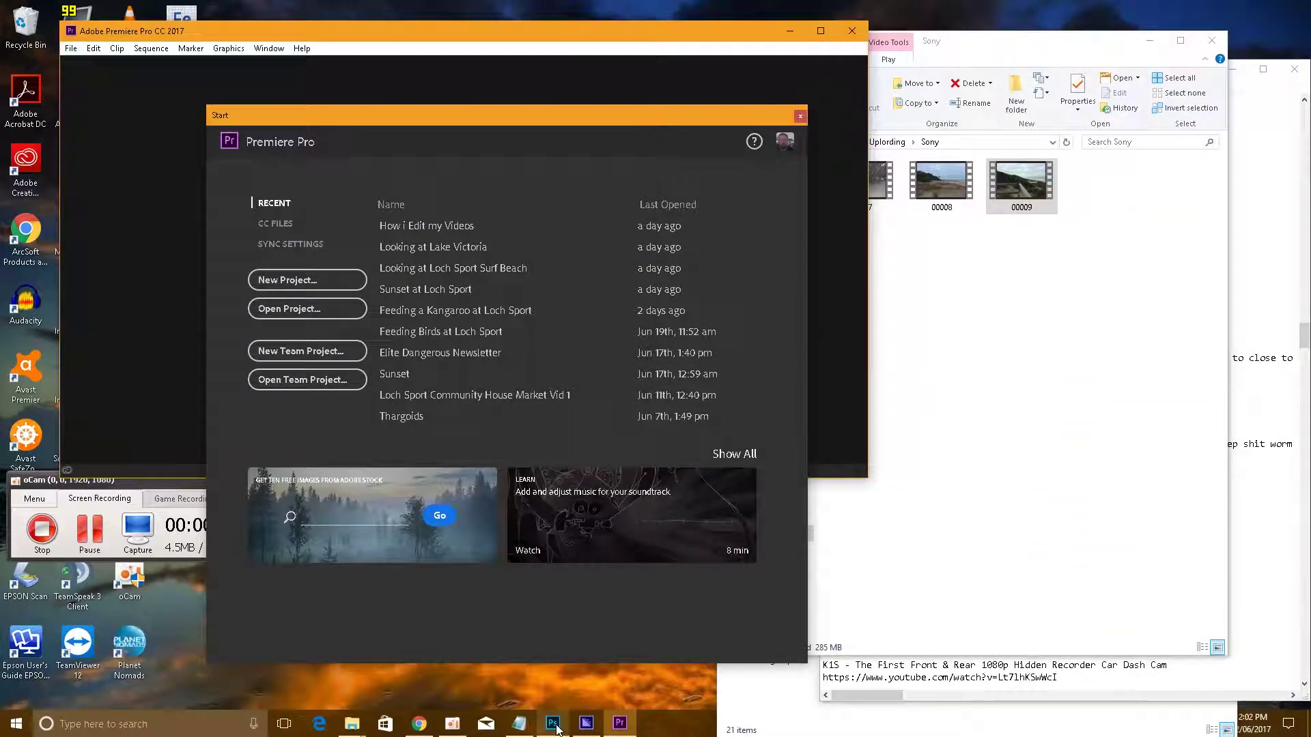
pyautogui.click(557, 728)
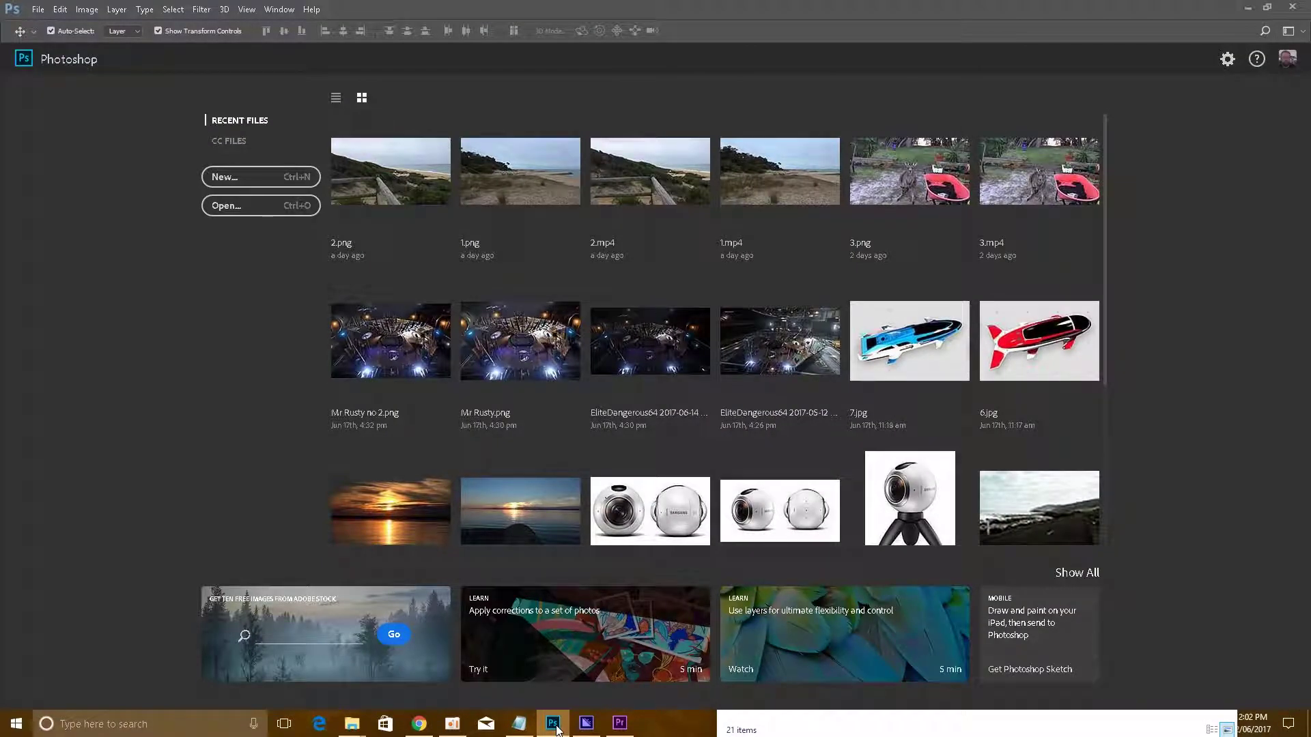
pyautogui.click(555, 726)
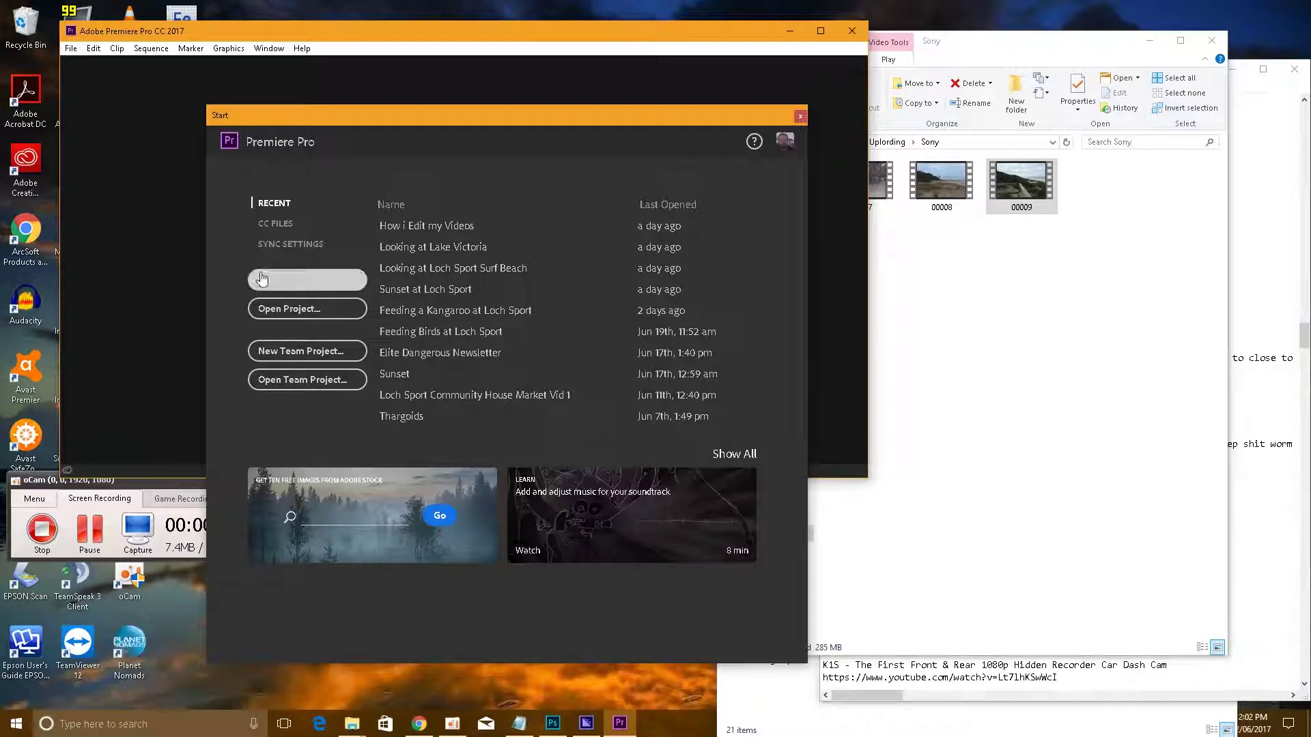
# - Open the recent project Looking at Loch Sport Surf Beach and maximize the Premiere Pro window
pyautogui.click(456, 269)
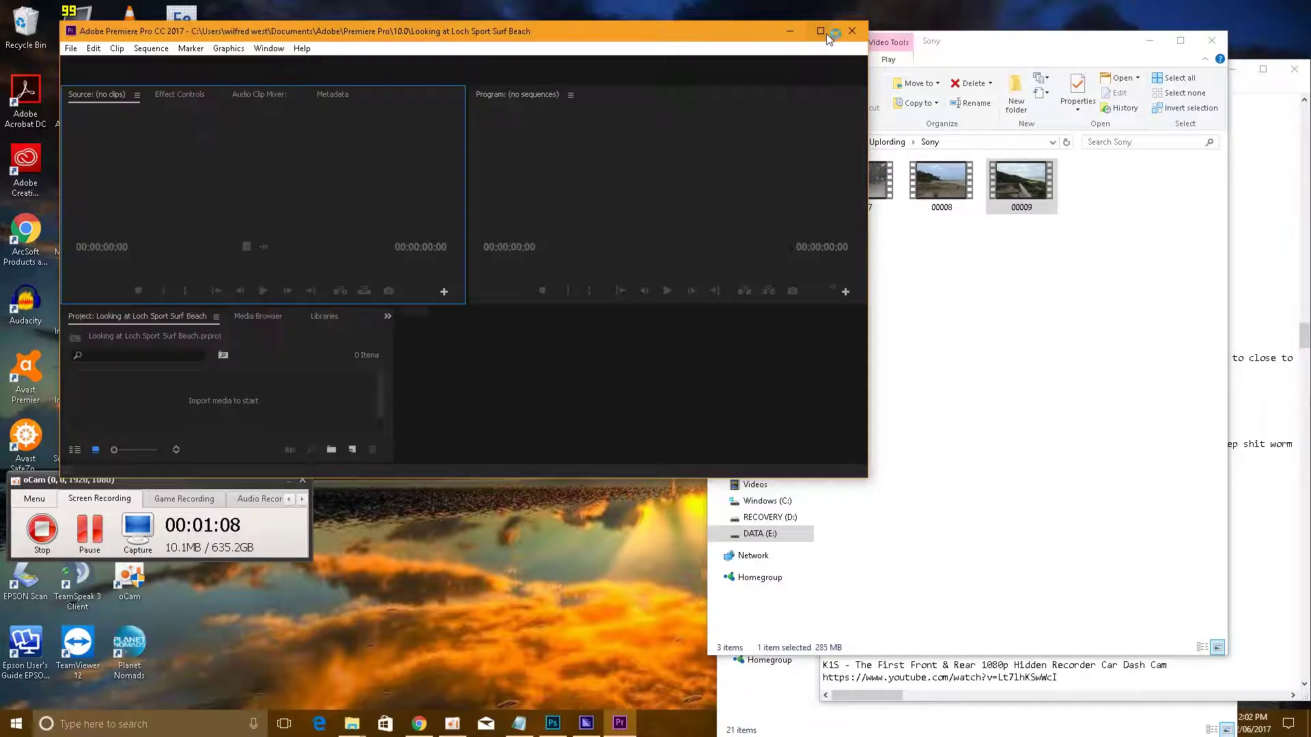
pyautogui.click(823, 32)
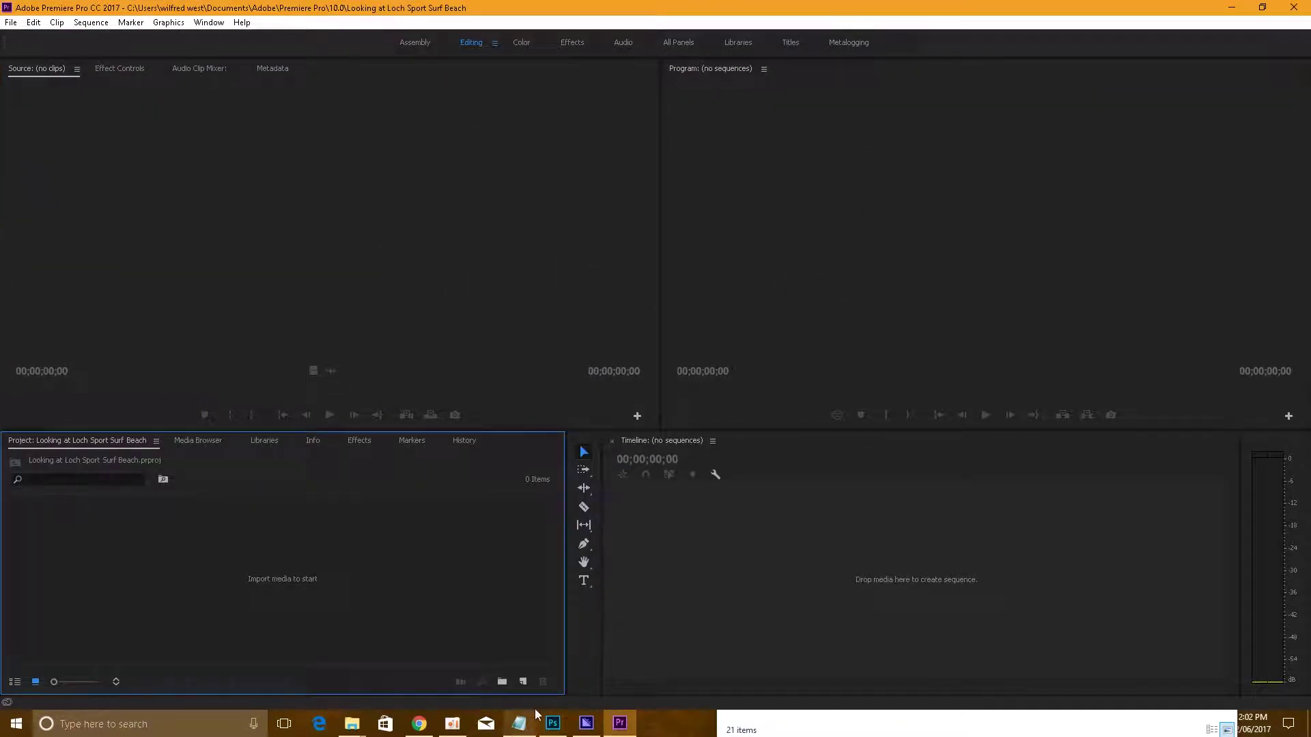
# - Import the W_W_LochSport video from the Videos that need Uplording folder, build a new sequence from it and play it through
pyautogui.moveTo(355, 725)
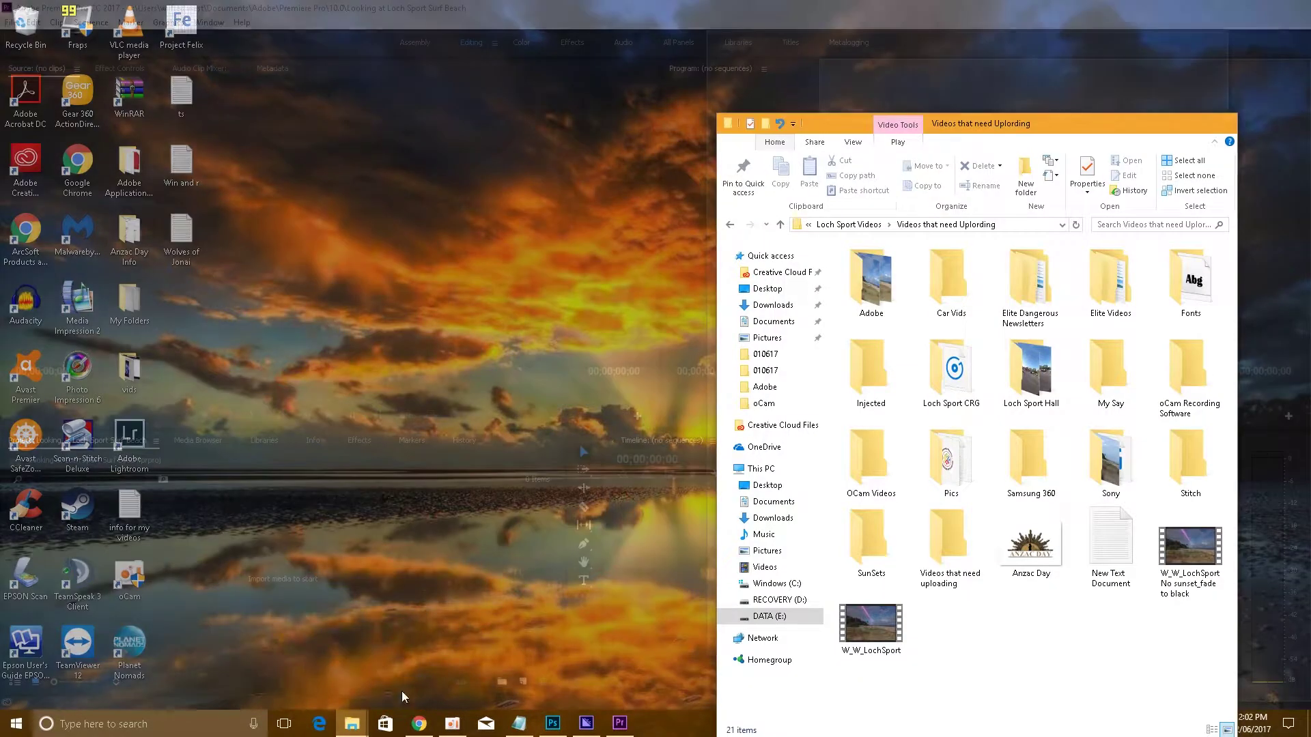
pyautogui.click(389, 659)
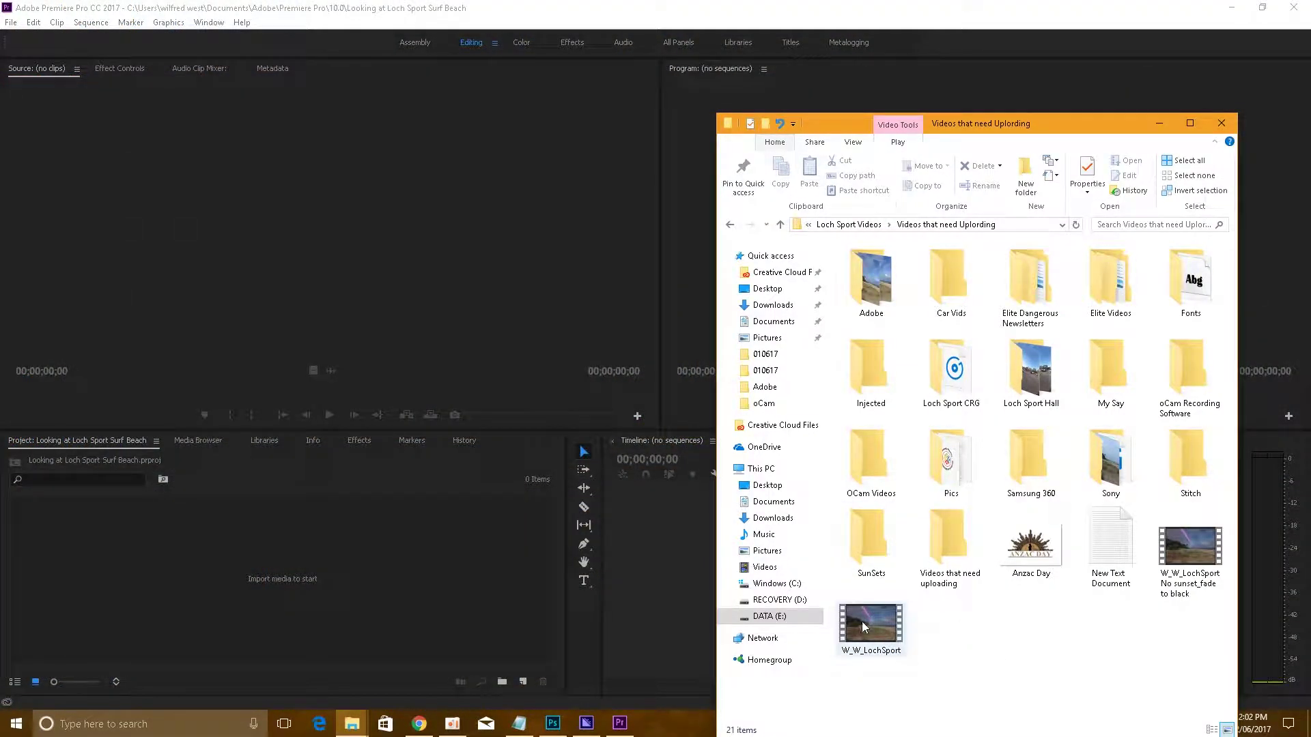
pyautogui.moveTo(861, 621); pyautogui.dragTo(90, 571)
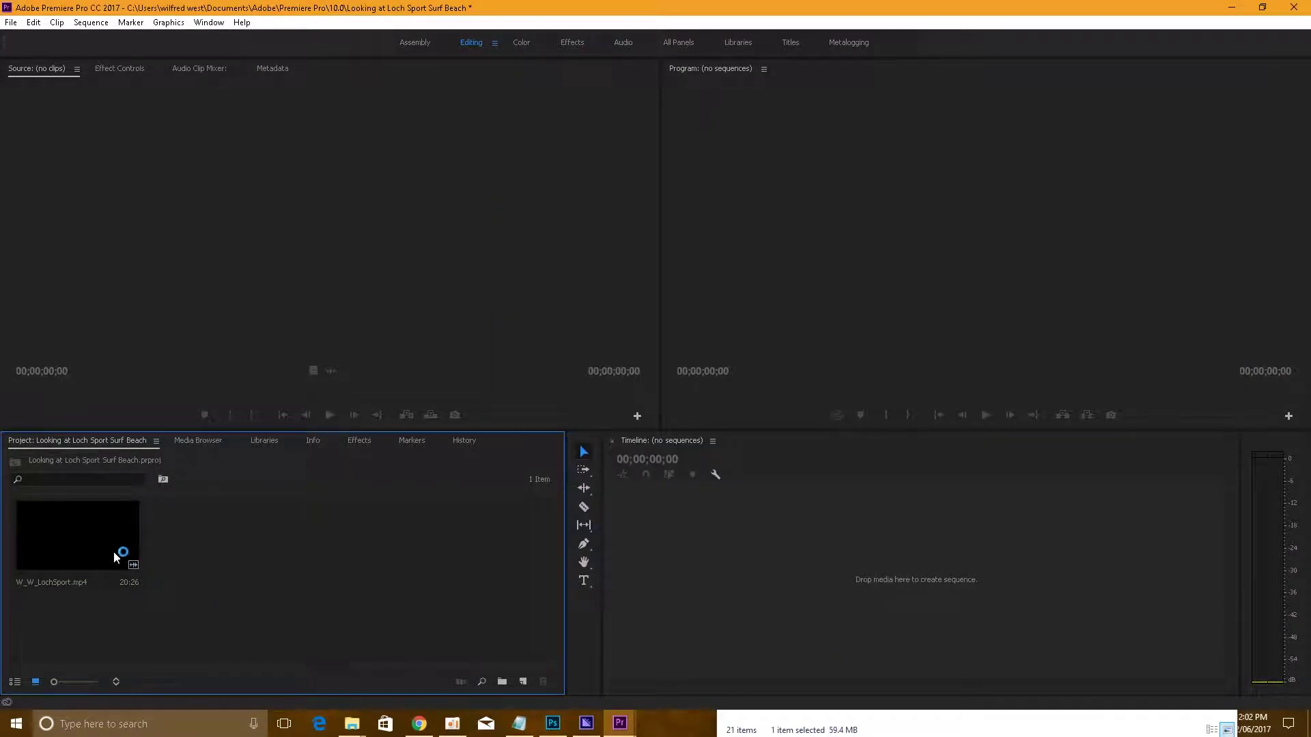
pyautogui.moveTo(114, 553); pyautogui.dragTo(675, 583)
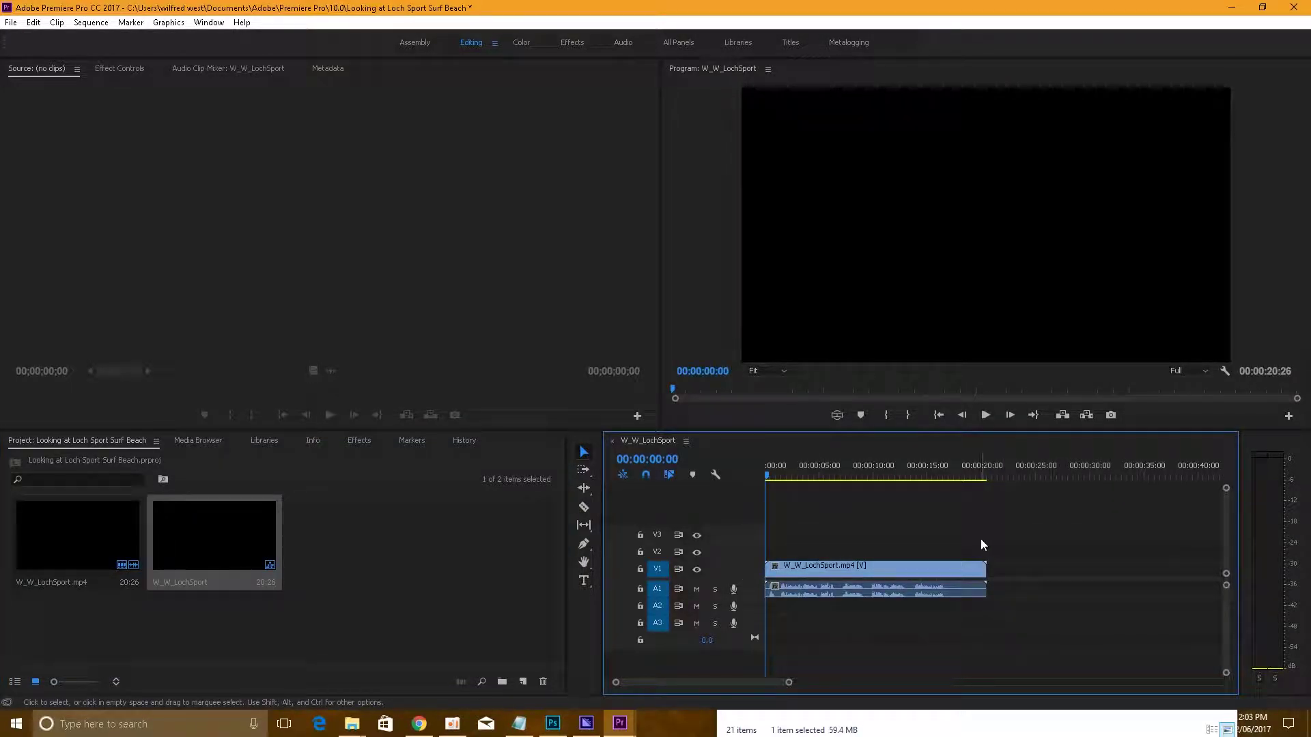
pyautogui.press('space')
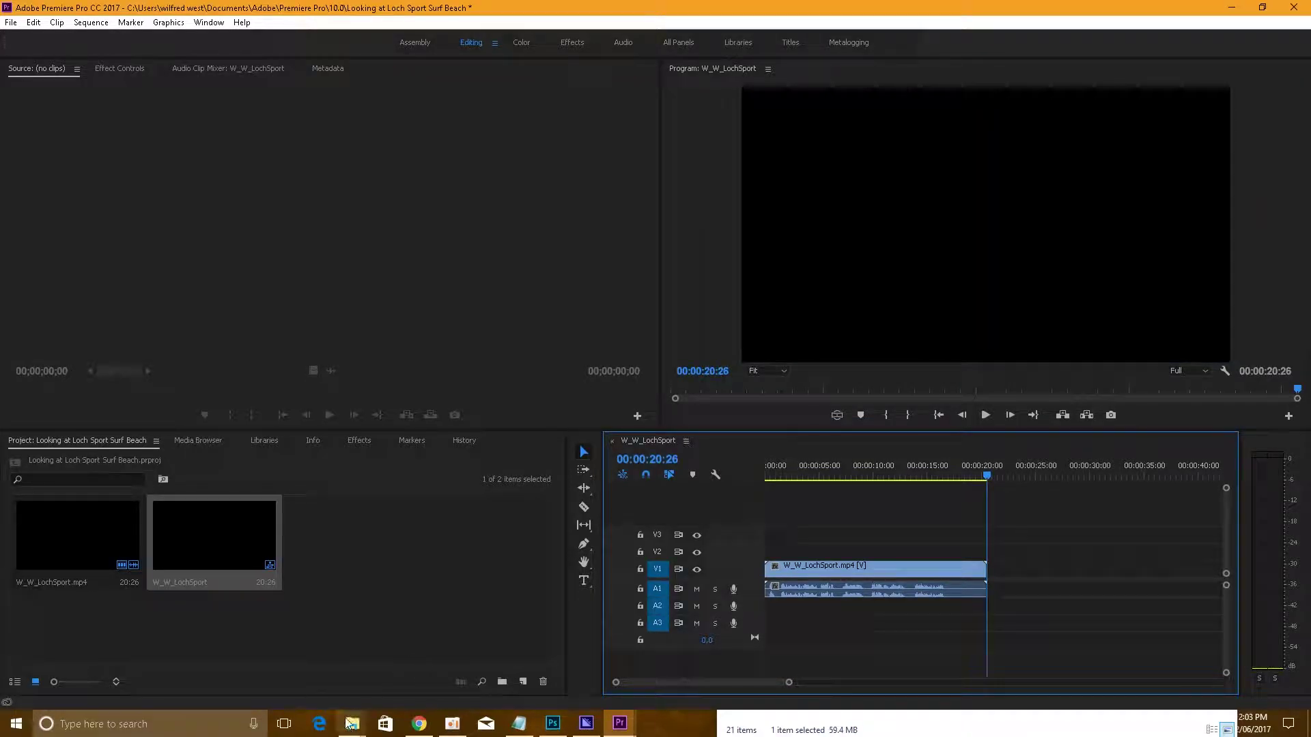
# - Import the 00009 video from the Sony folder into the project
pyautogui.moveTo(352, 722)
pyautogui.moveTo(394, 692)
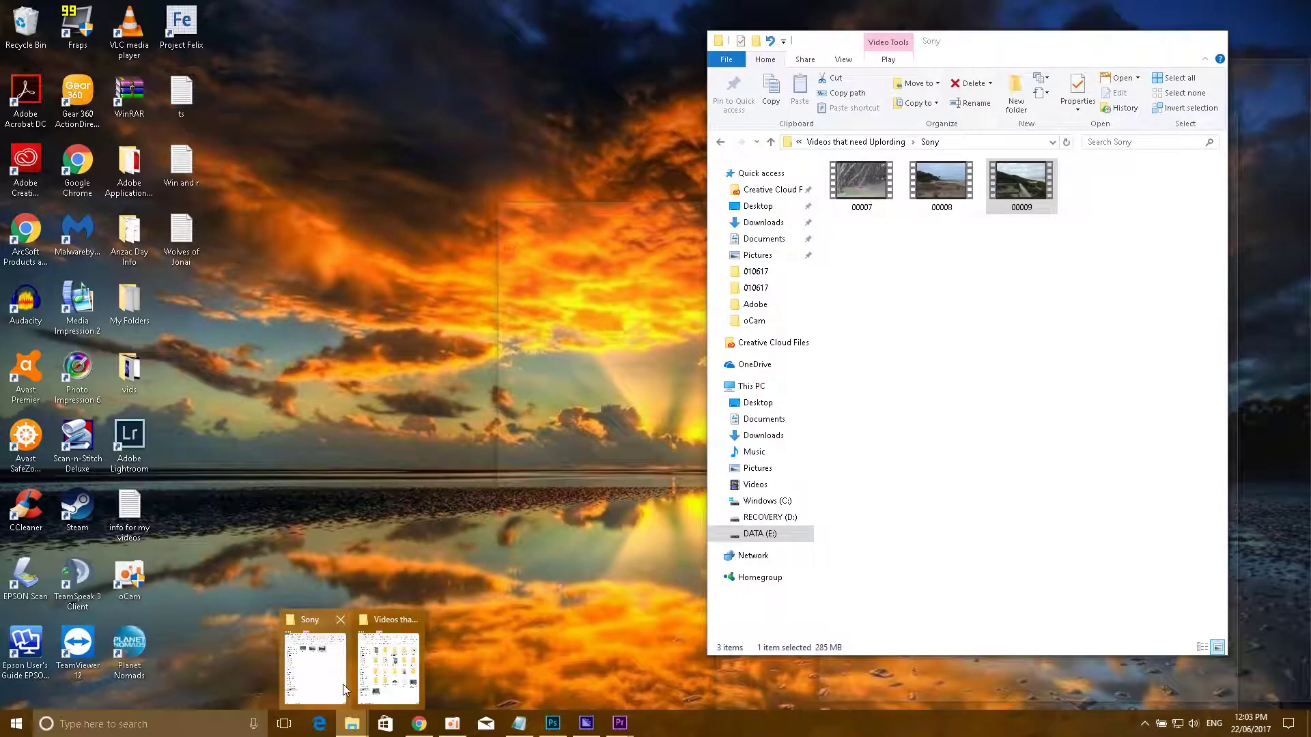
pyautogui.click(321, 673)
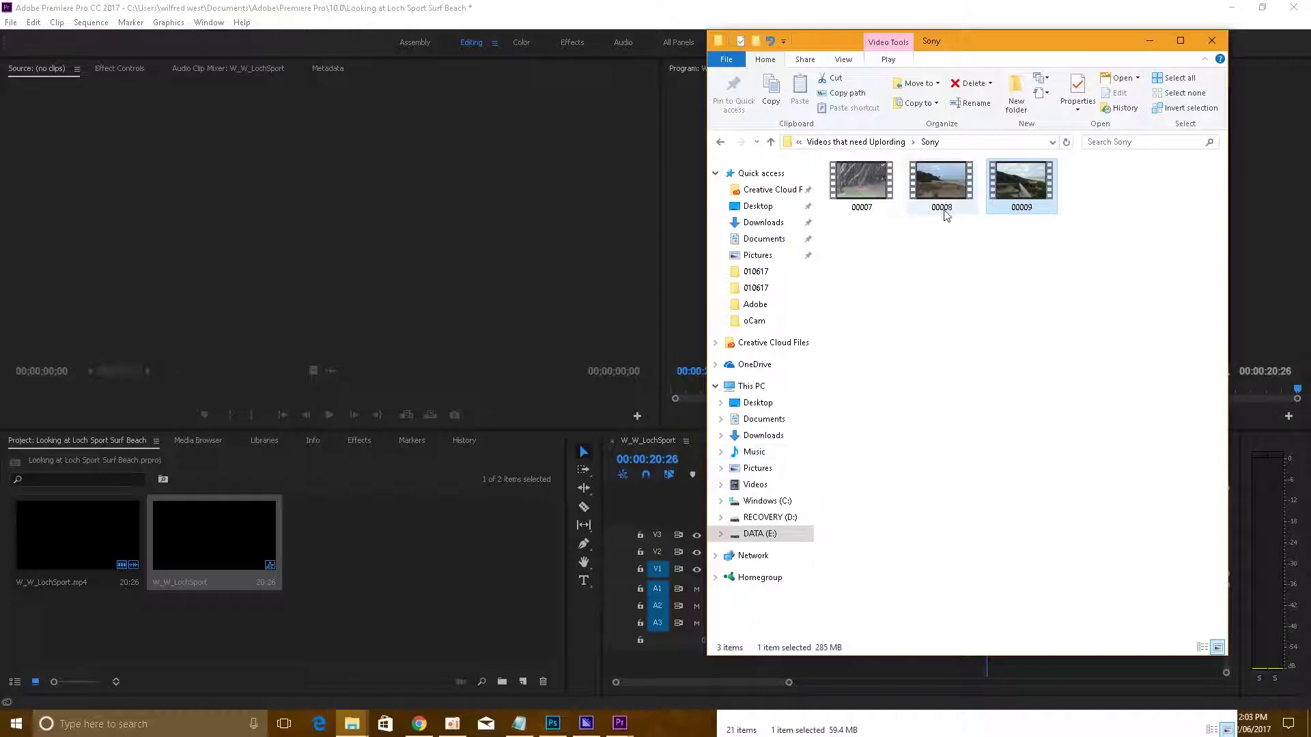
pyautogui.moveTo(1018, 184); pyautogui.dragTo(399, 589)
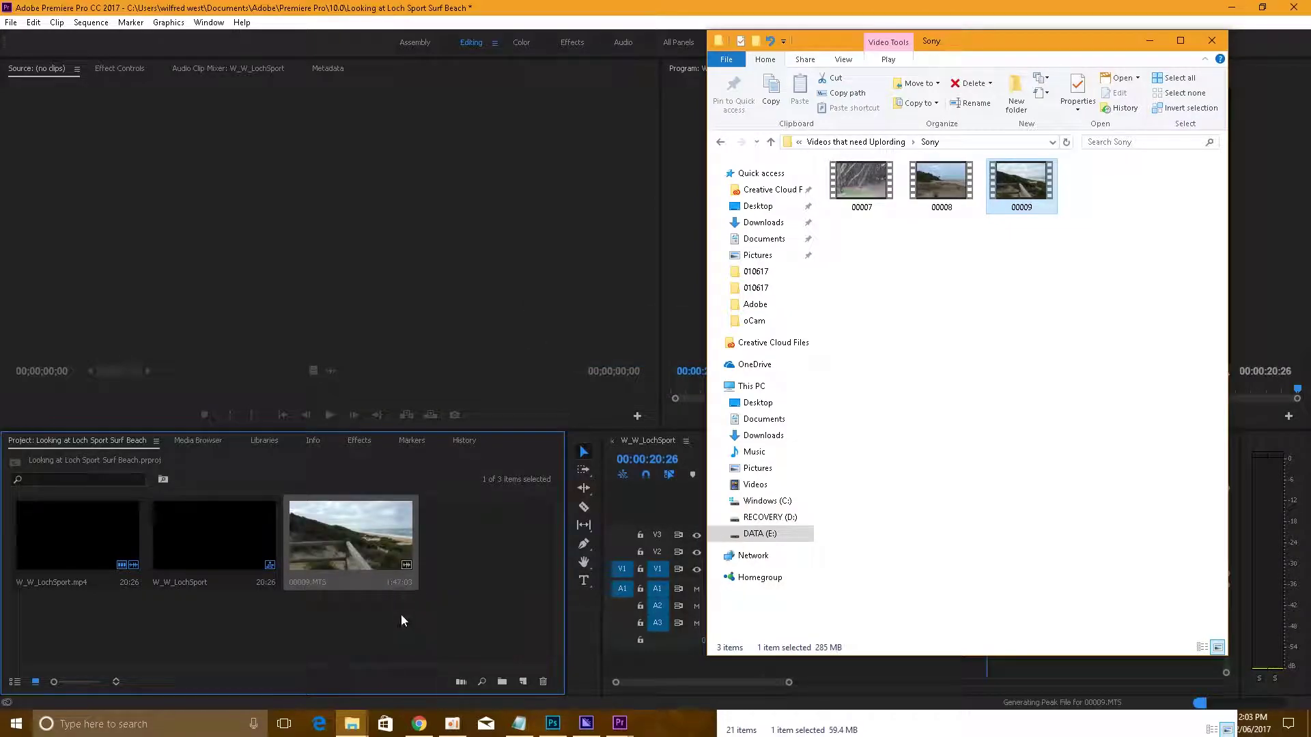
pyautogui.click(391, 622)
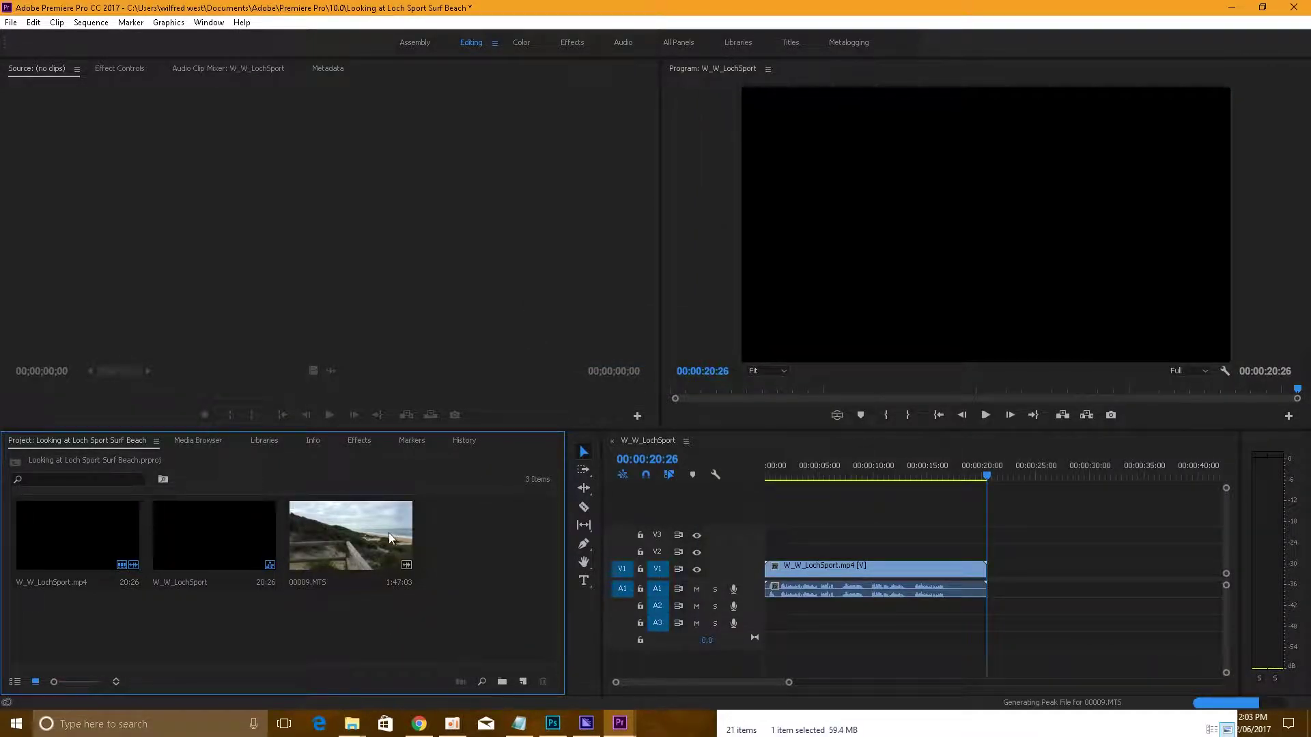
# - Place 00009.MTS on track V1 after the W_W_LochSport clip and delete the gap between the two clips
pyautogui.moveTo(370, 523); pyautogui.dragTo(1016, 562)
pyautogui.click(998, 570)
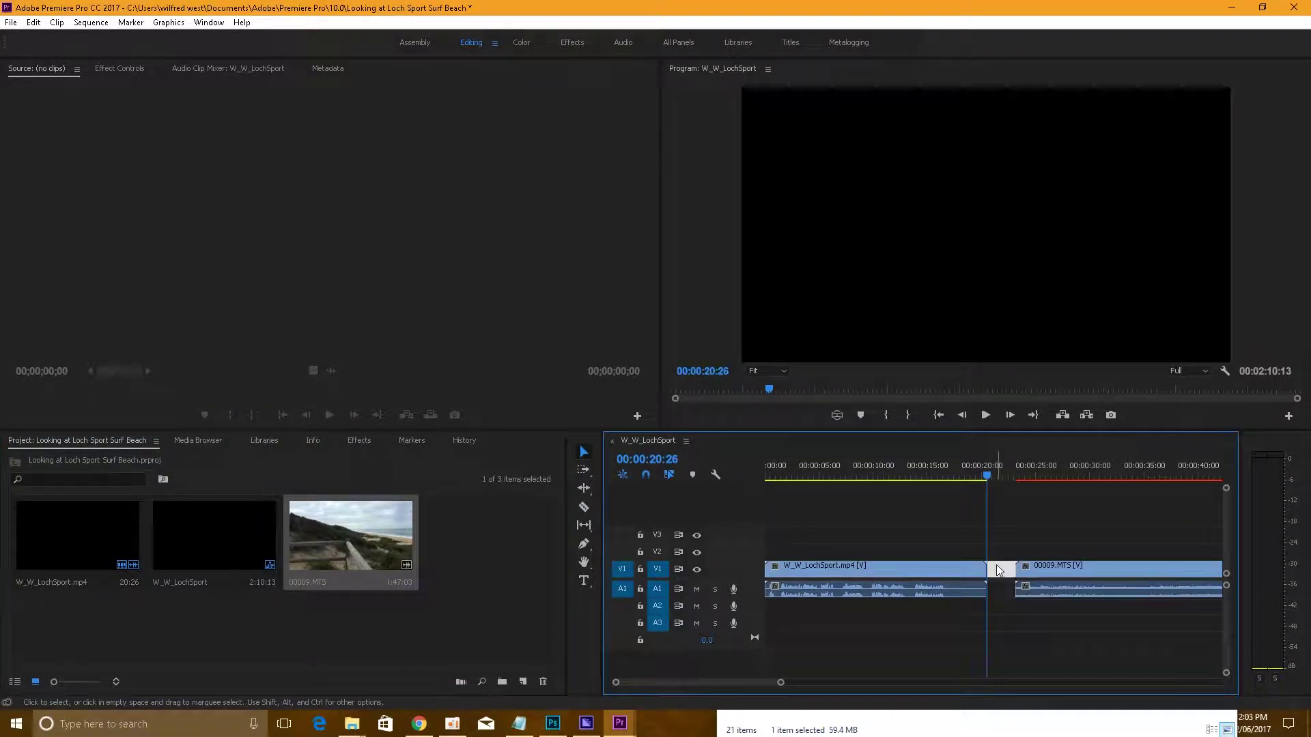
pyautogui.press('Delete')
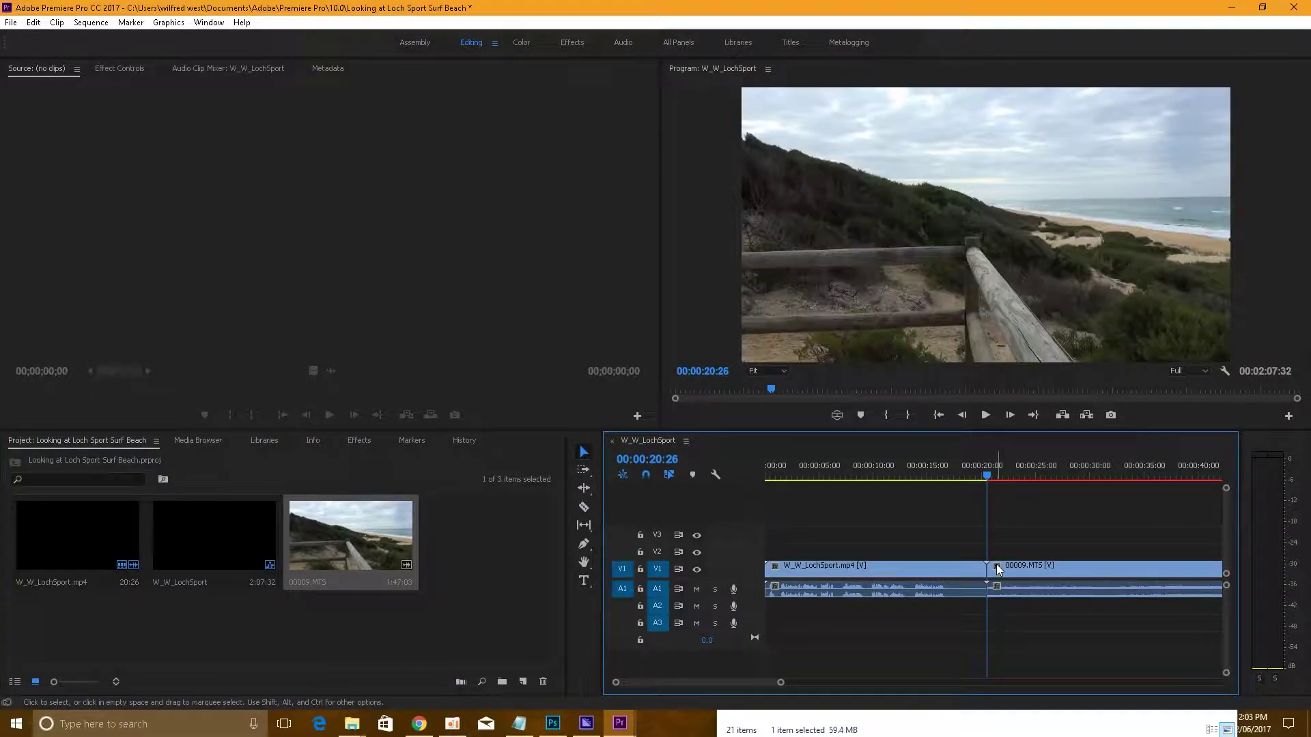
# - Apply a Cross Dissolve video transition at the cut between W_W_LochSport.mp4 and 00009.MTS, accepting the repeated frames
pyautogui.click(356, 443)
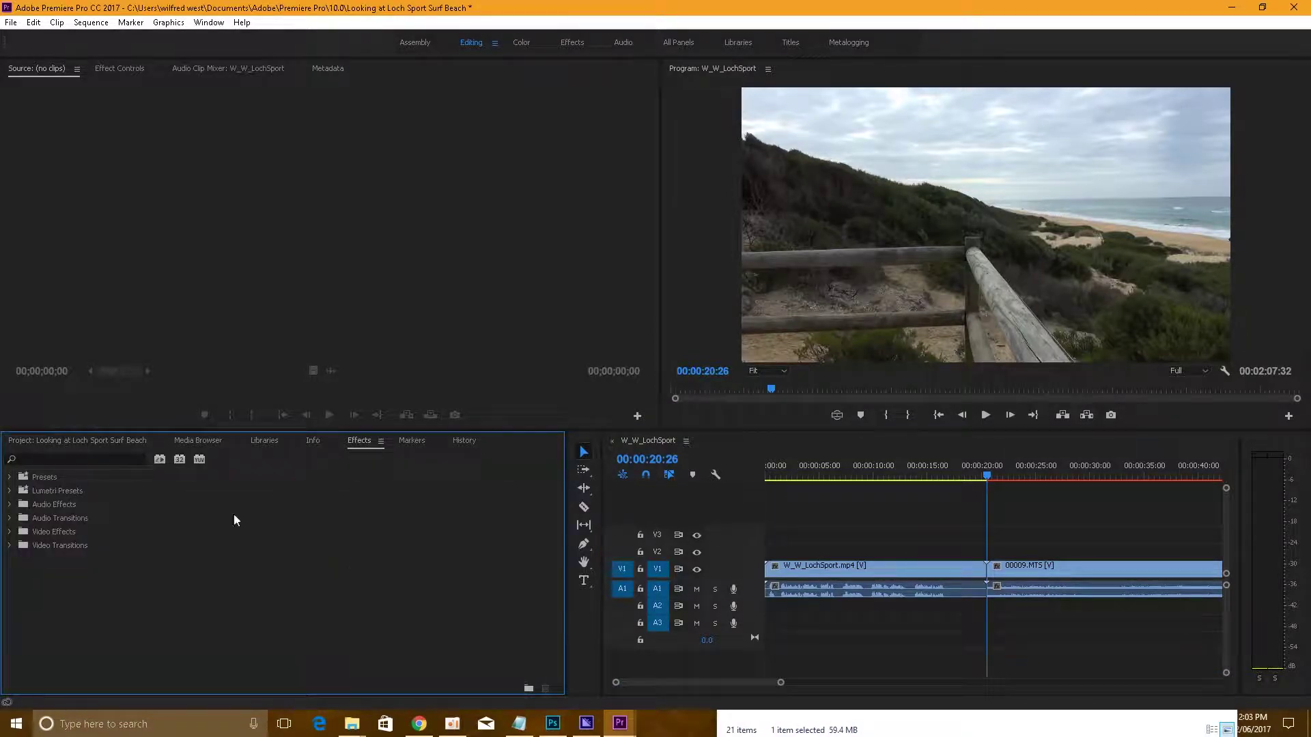
pyautogui.click(11, 546)
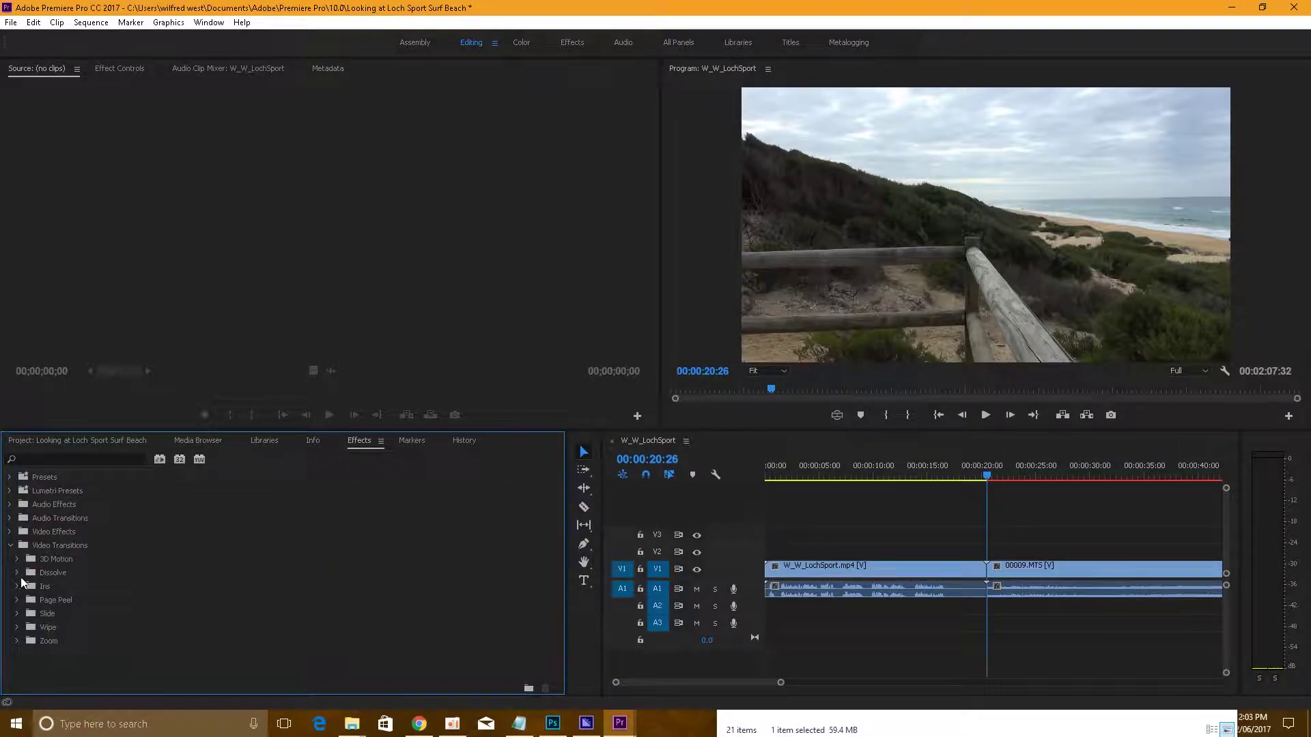
pyautogui.click(17, 573)
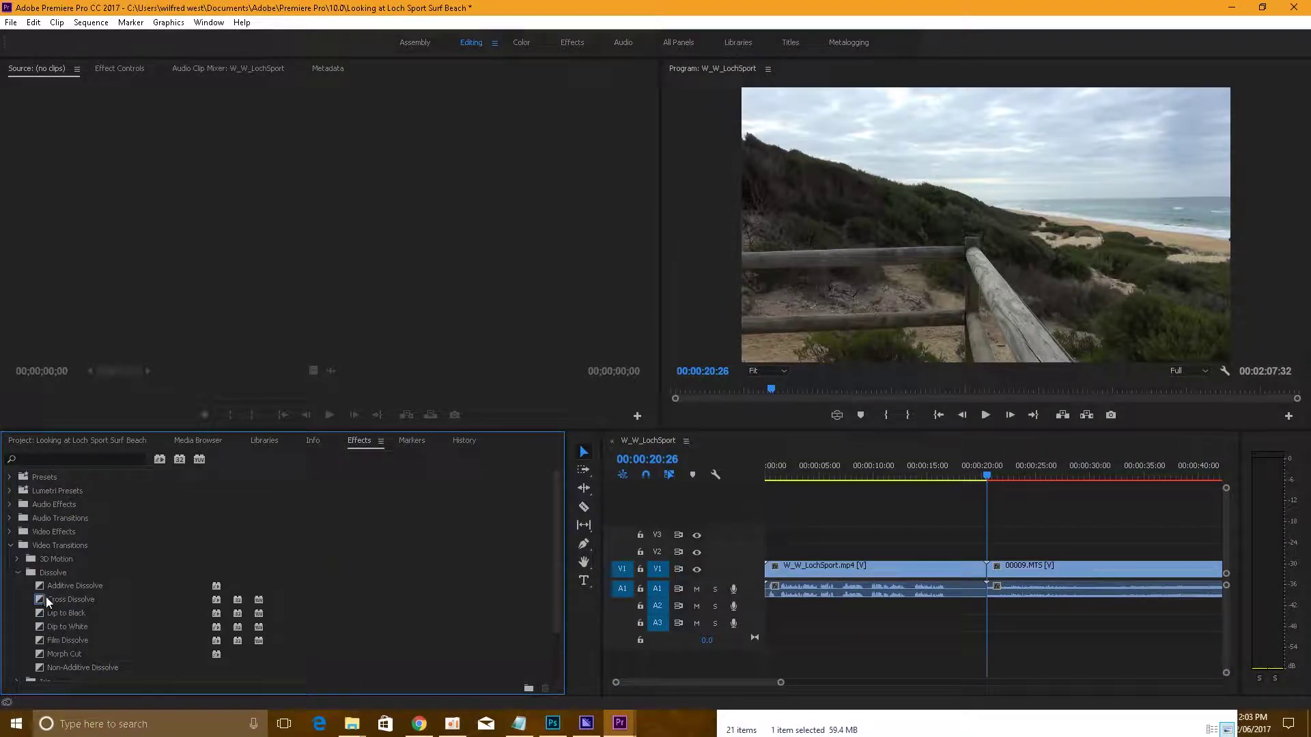
pyautogui.moveTo(46, 599); pyautogui.dragTo(985, 570)
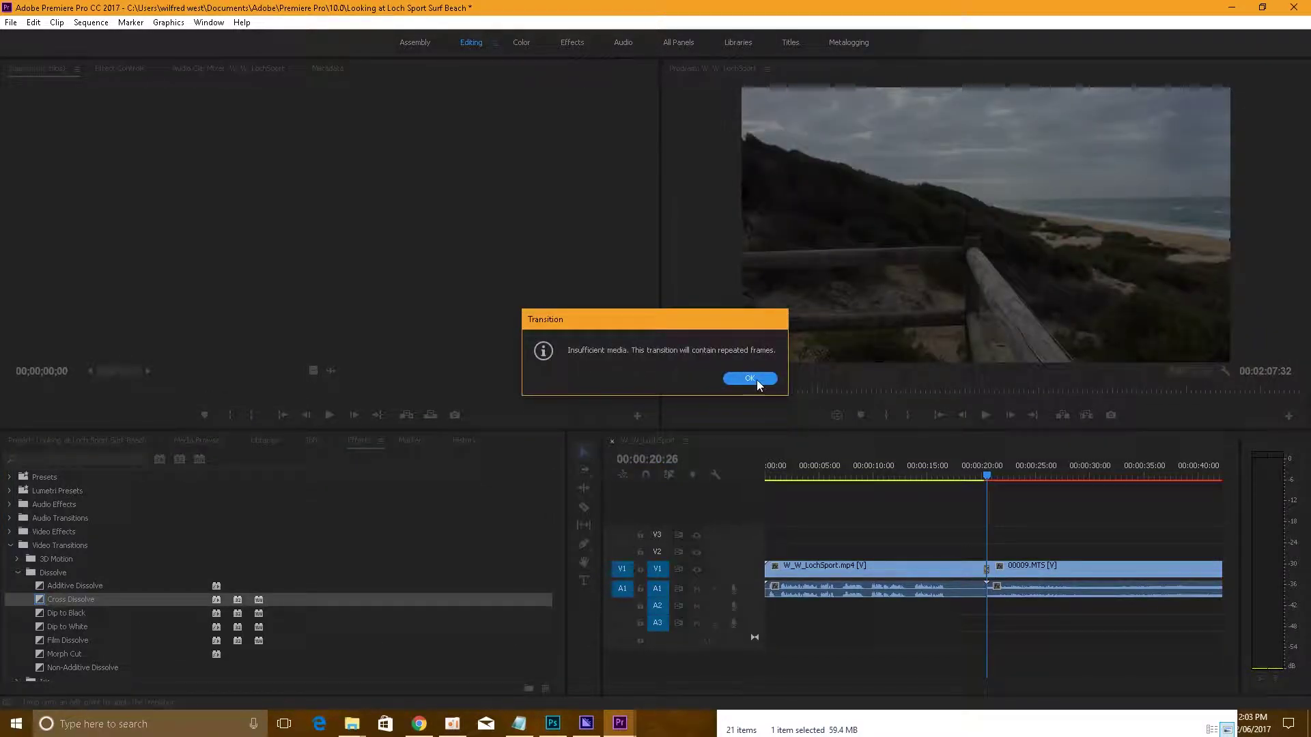
pyautogui.click(757, 379)
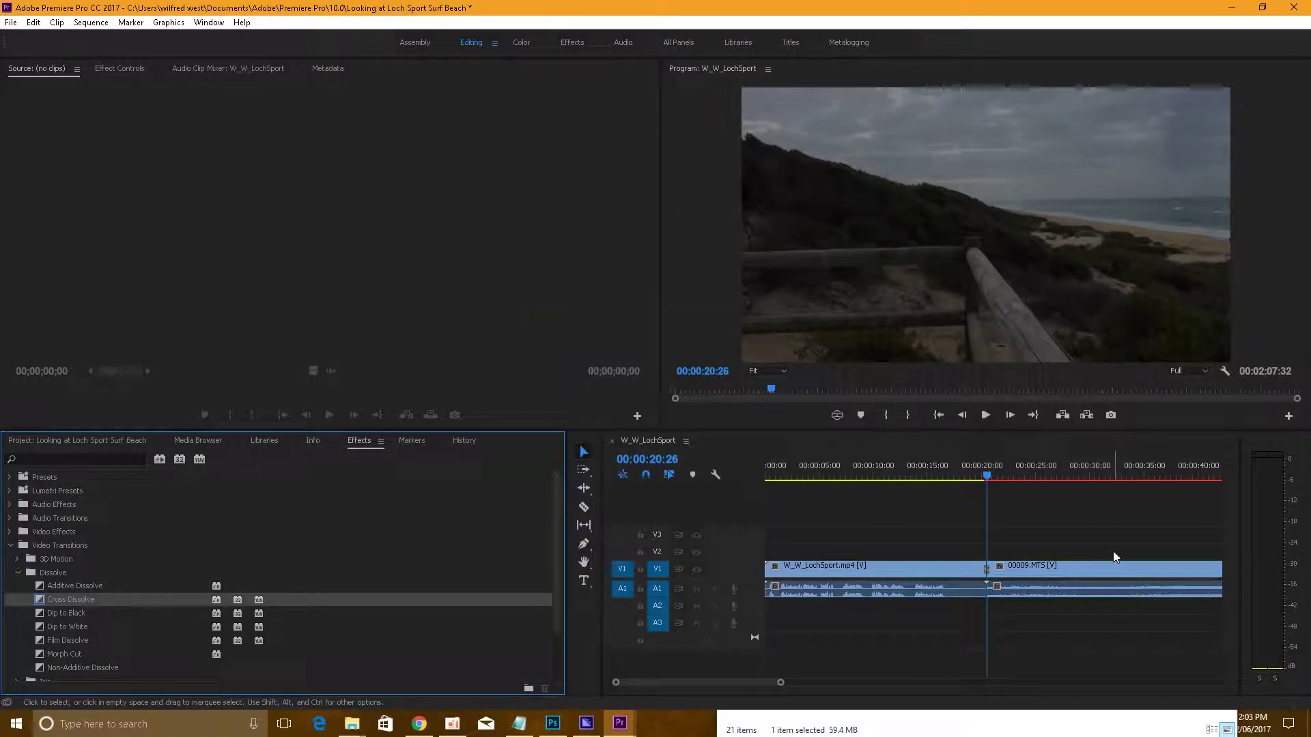
# - Apply a Cross Dissolve transition to the end of the 00009.MTS clip and return to the project's media items
pyautogui.press('End')
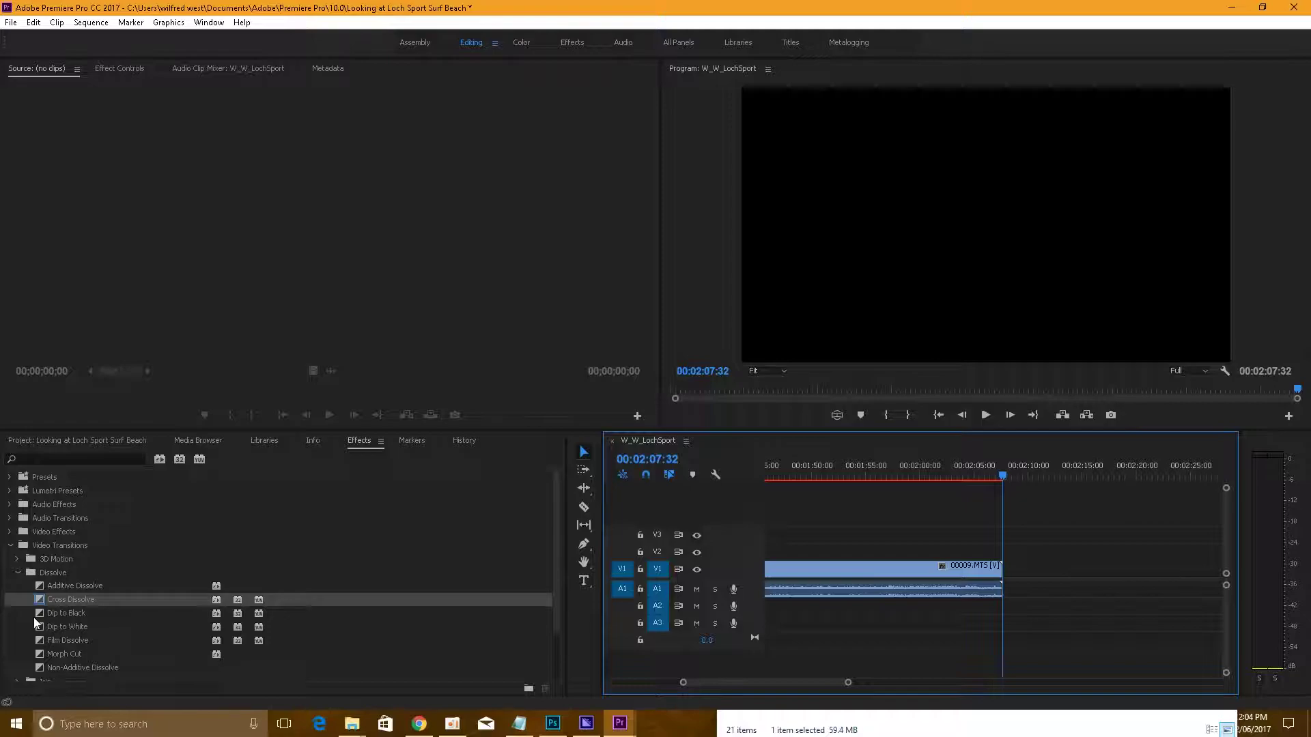
pyautogui.moveTo(41, 597); pyautogui.dragTo(922, 621)
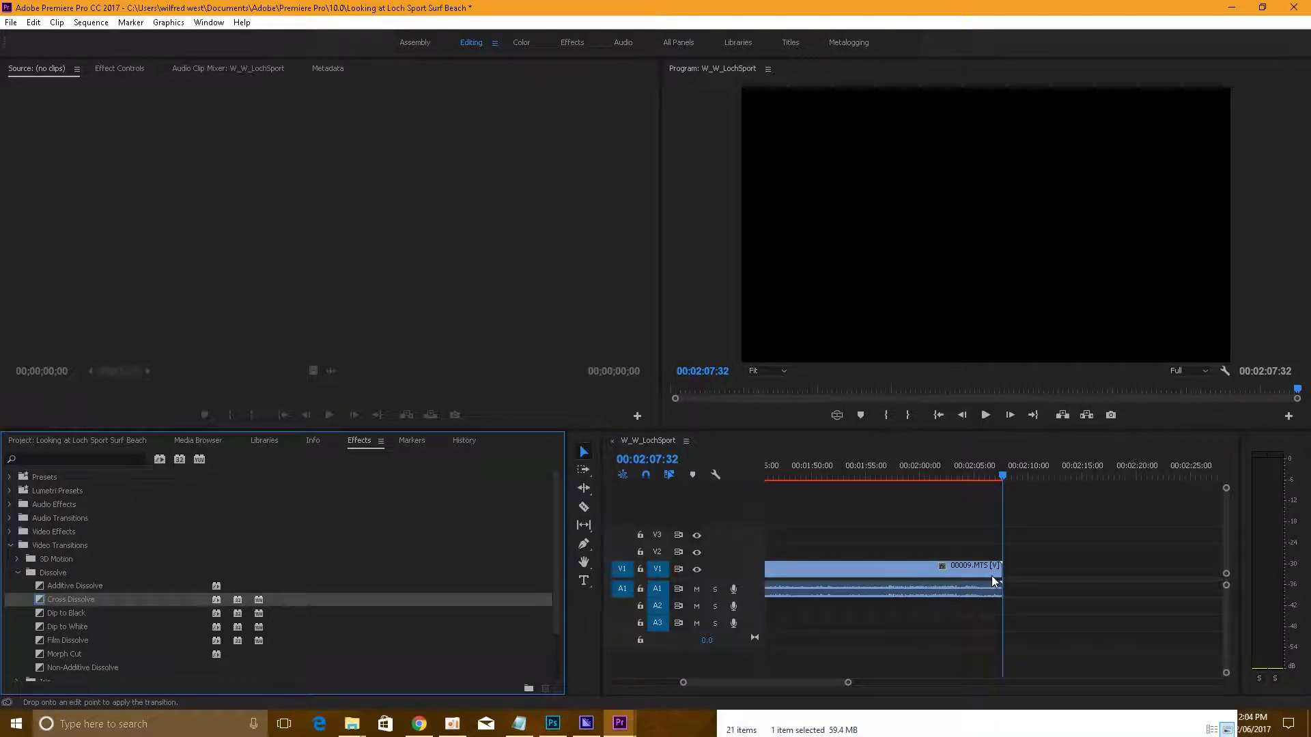
pyautogui.moveTo(991, 576); pyautogui.dragTo(995, 572)
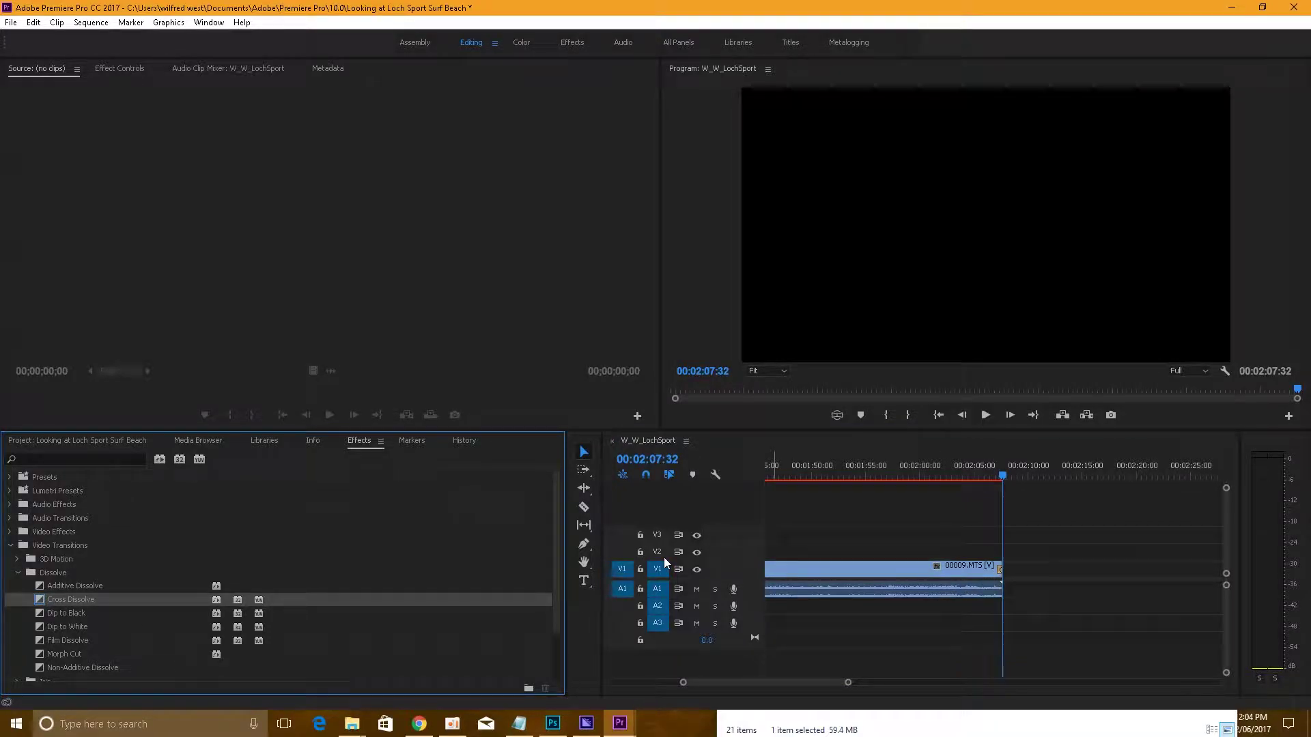
pyautogui.click(101, 440)
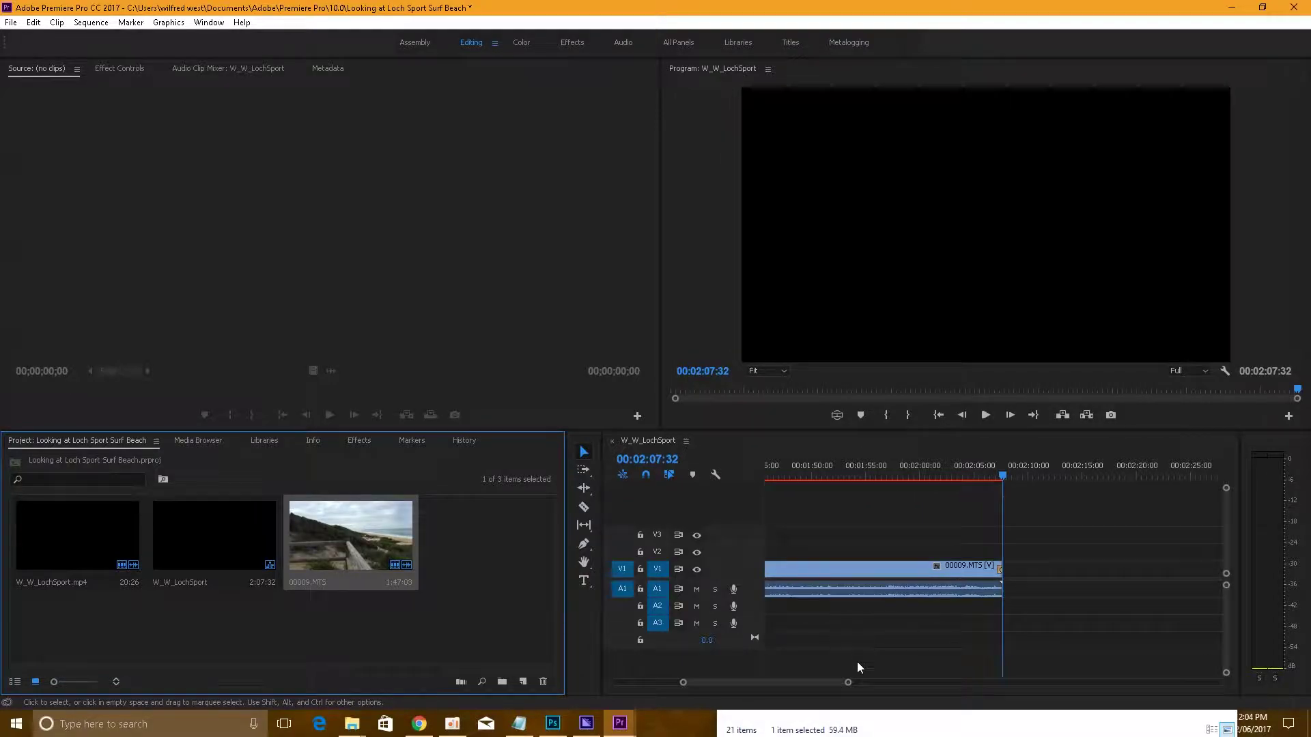
# - Play back the cross dissolve between the two clips from just before the cut
pyautogui.moveTo(847, 682); pyautogui.dragTo(1038, 677)
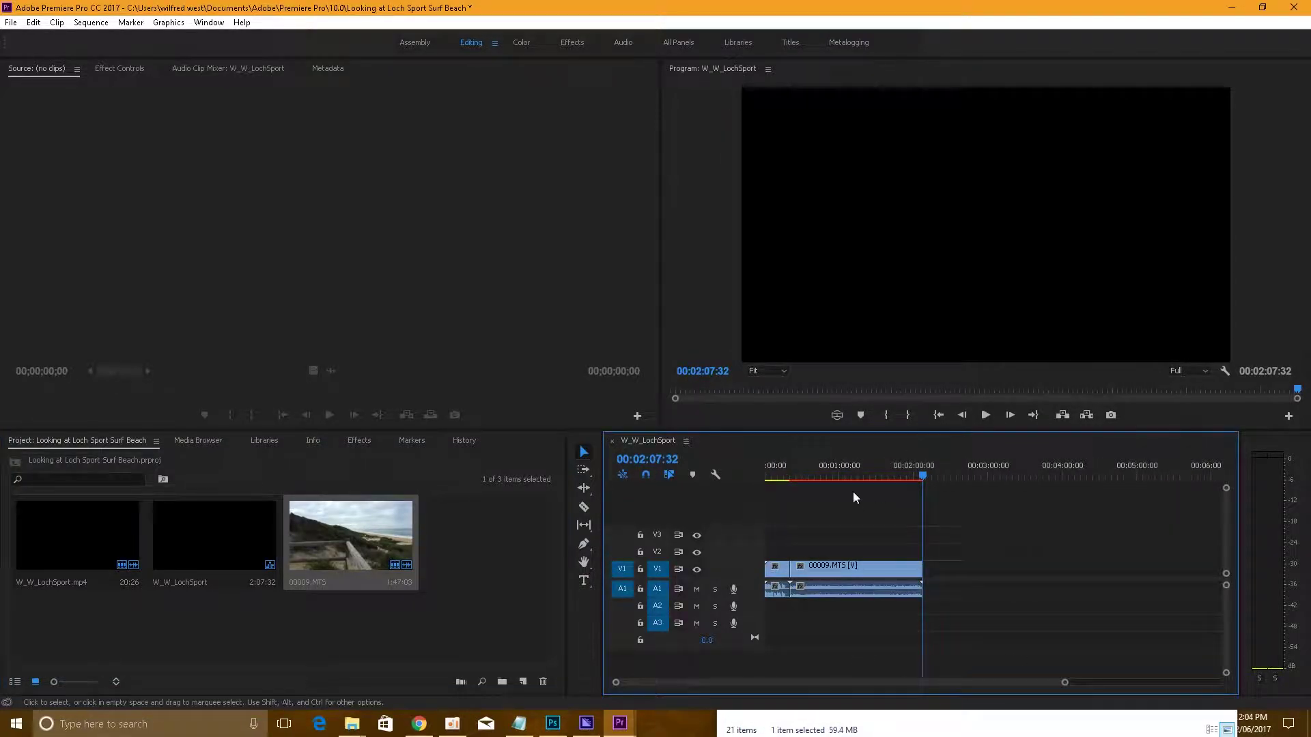
pyautogui.moveTo(797, 476); pyautogui.dragTo(792, 484)
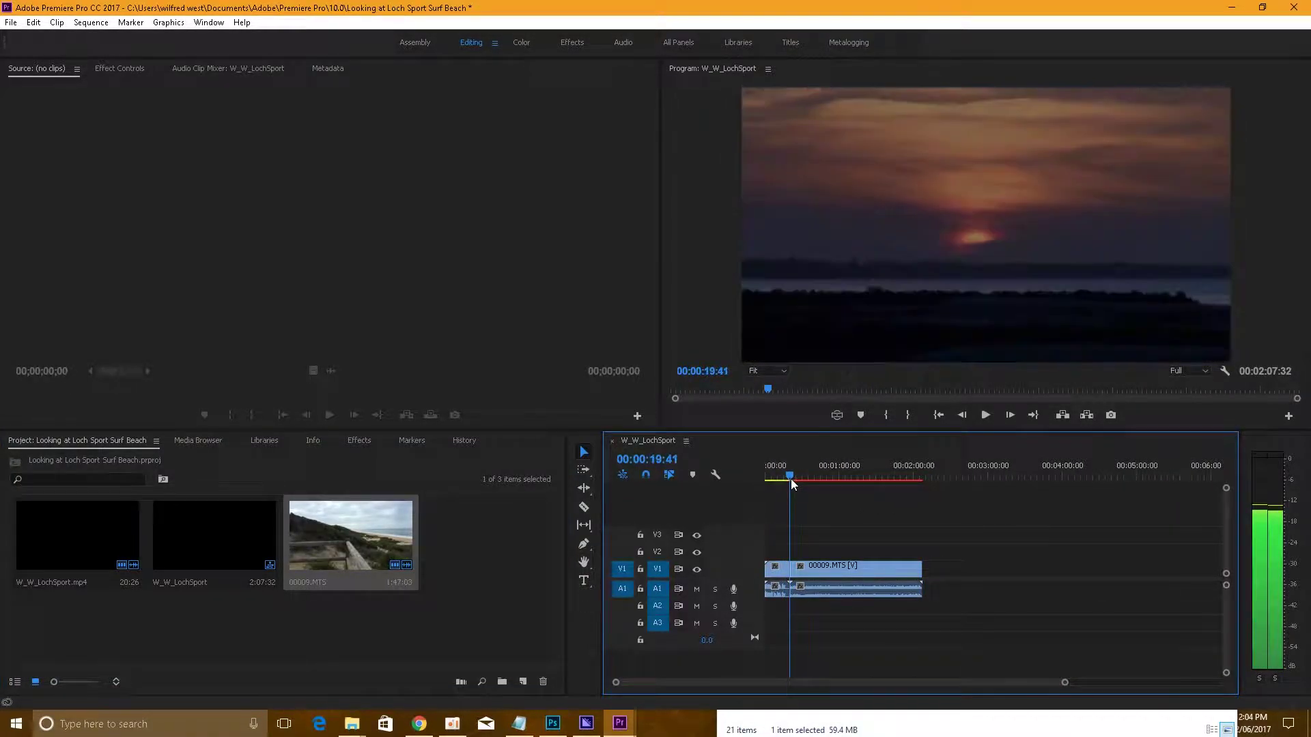
pyautogui.moveTo(1065, 682); pyautogui.dragTo(940, 688)
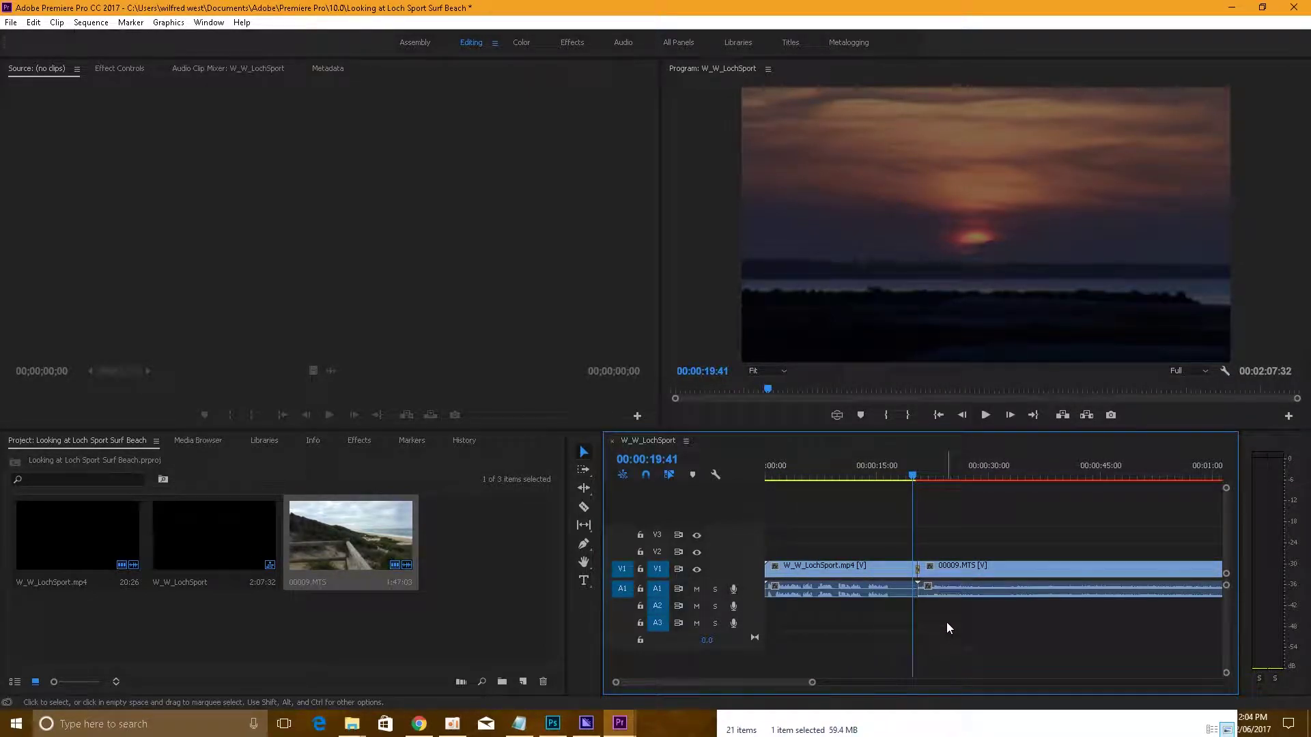
pyautogui.press('space')
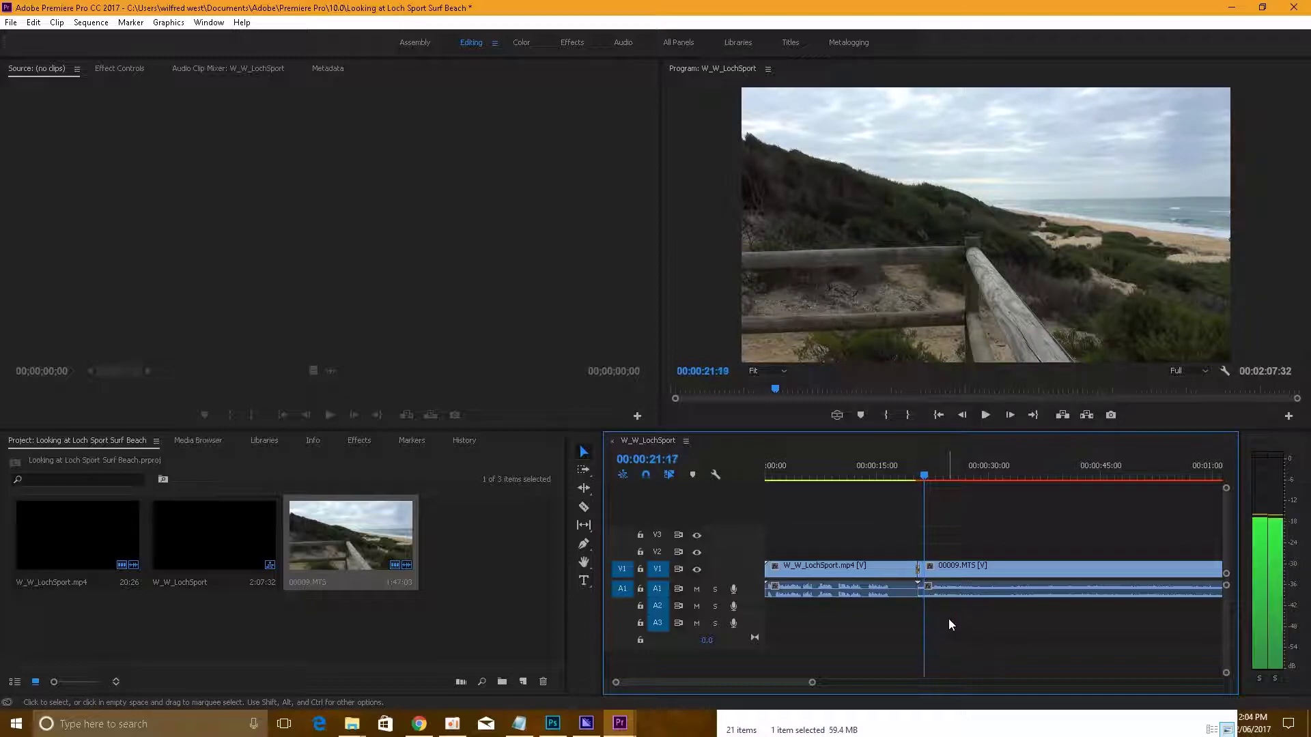
pyautogui.press('space')
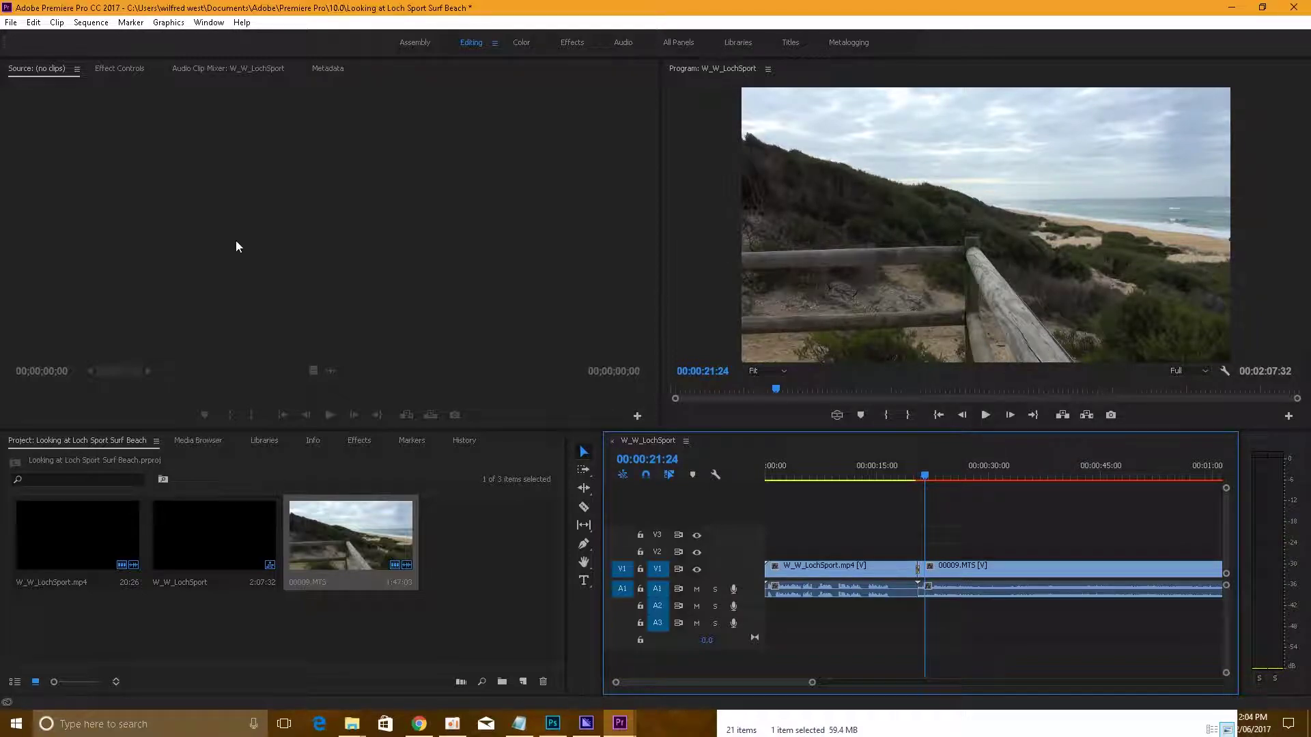
# - Render the sequence from In to Out, save the project and move the playhead to the cut between the clips
pyautogui.click(90, 22)
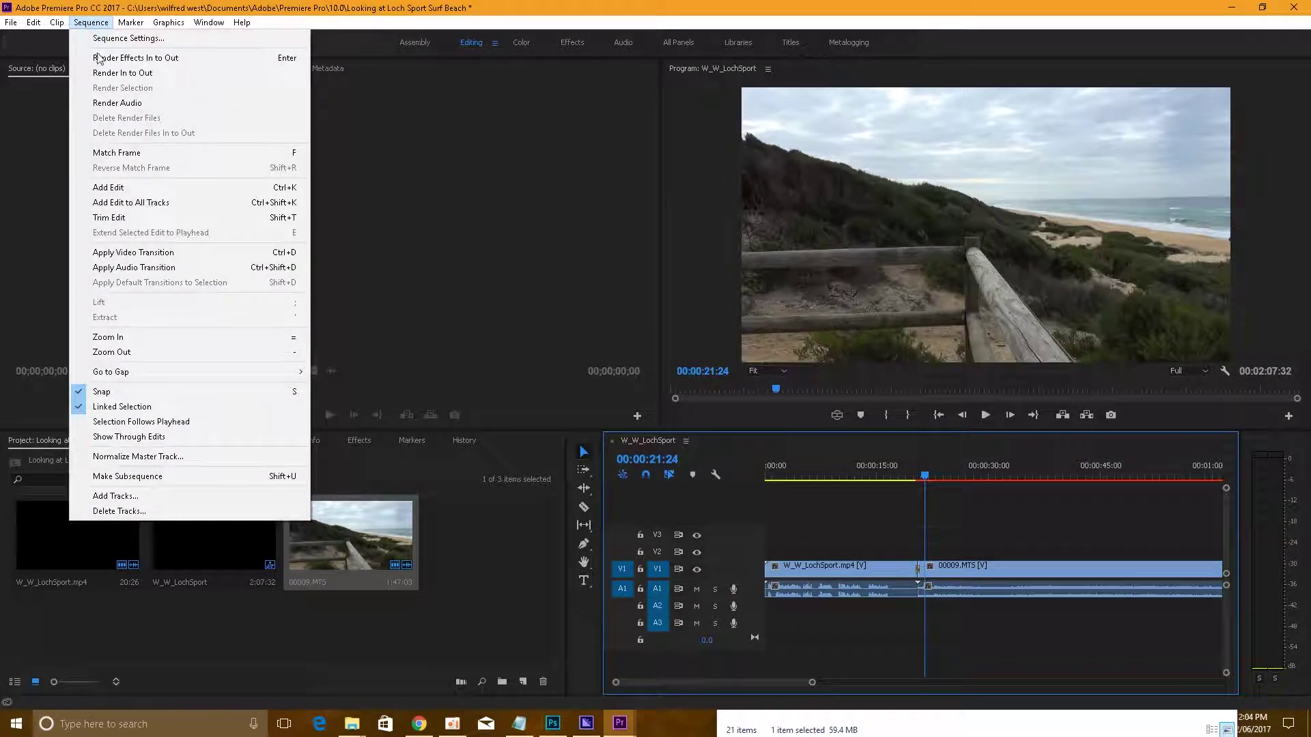
pyautogui.click(103, 72)
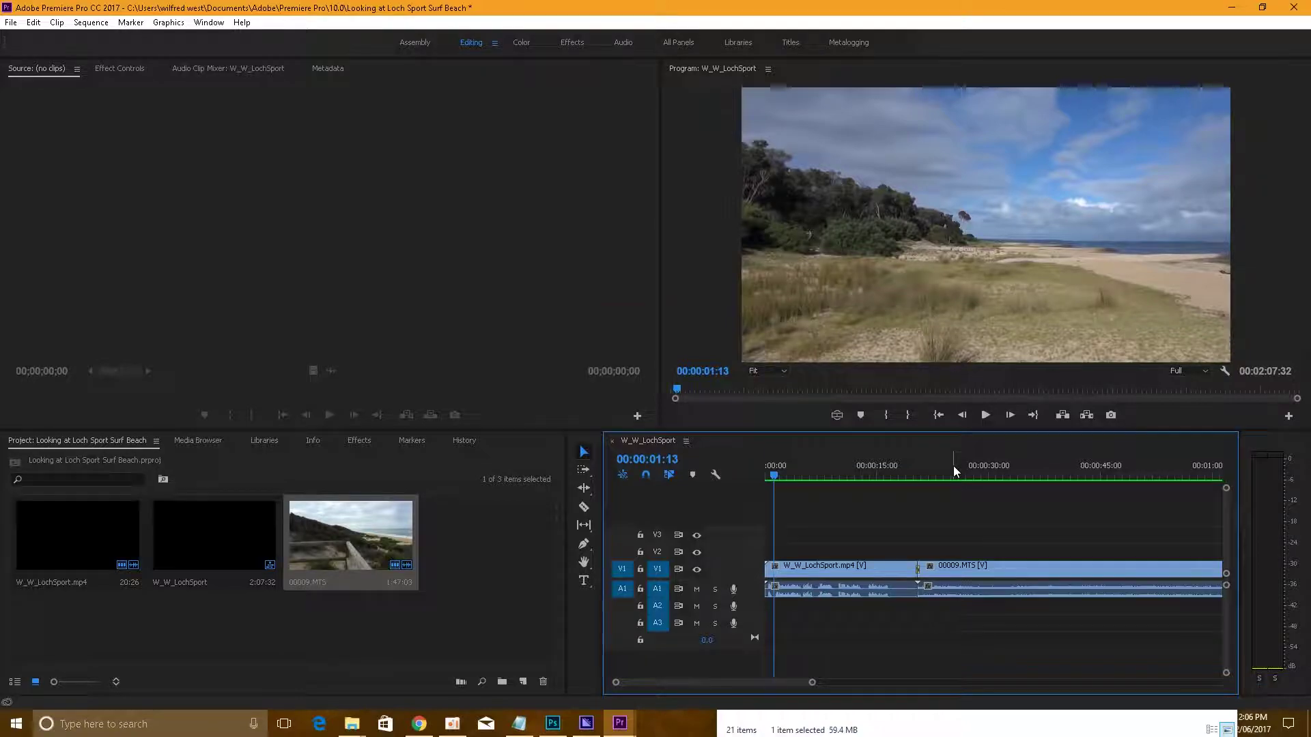
pyautogui.hotkey('ctrl', 's')
pyautogui.press('Down')
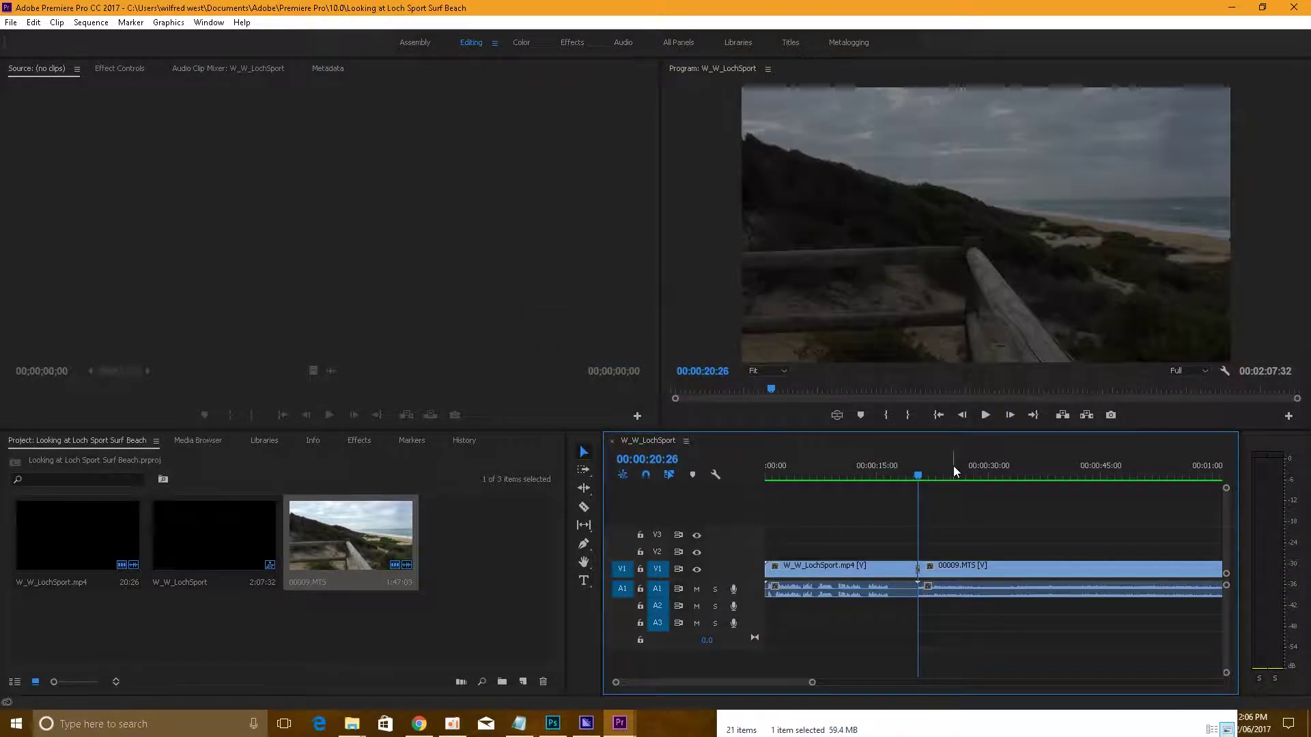
# - Raise the volume, play the sequence through to its end in the maximized Program monitor, restore the layout and briefly replay the opening
pyautogui.click(1054, 224)
pyautogui.press('`')
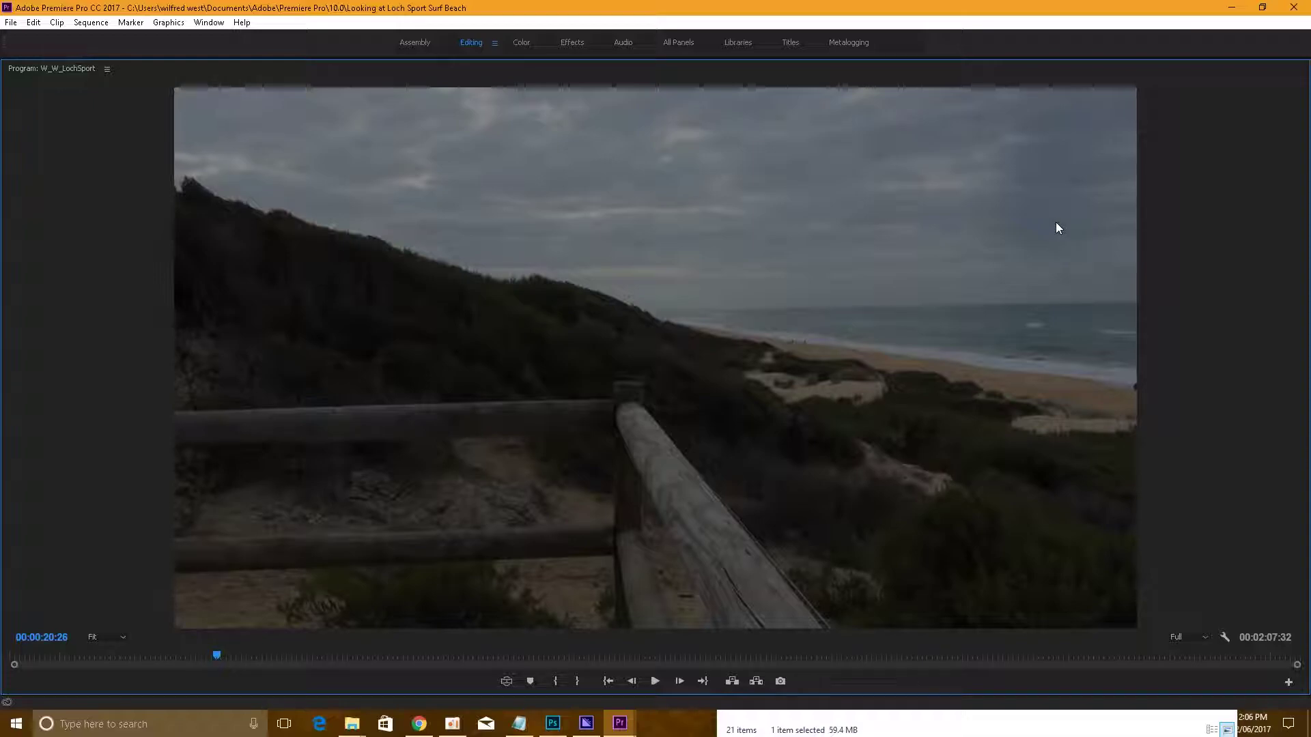
pyautogui.press('XF86AudioRaiseVolume')
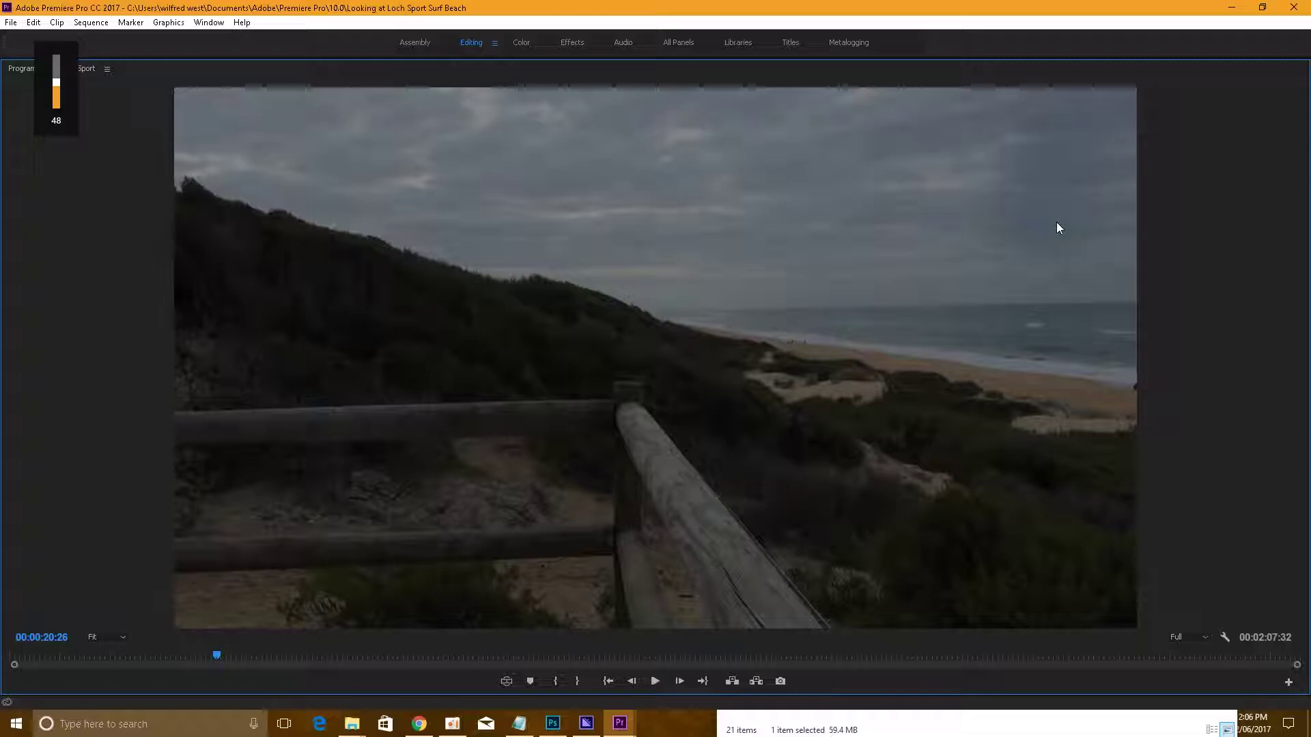
pyautogui.press('space')
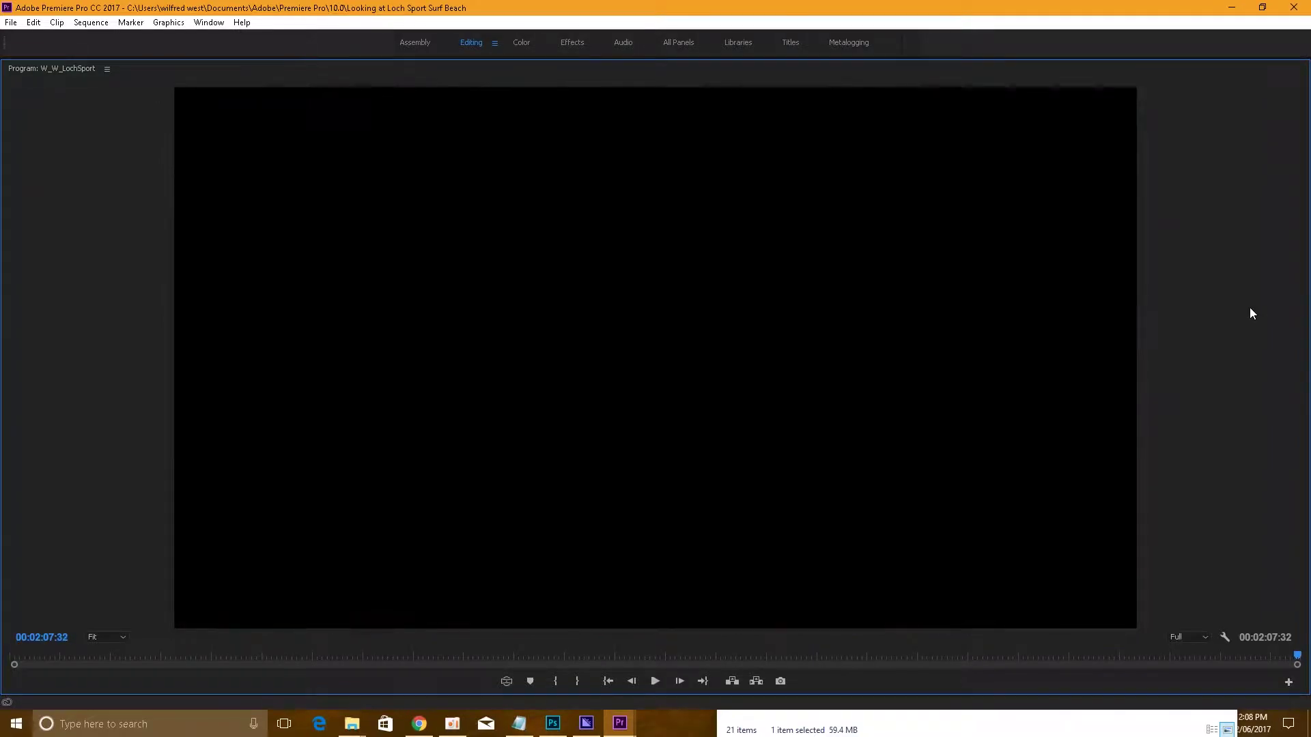
pyautogui.press('`')
pyautogui.press('space')
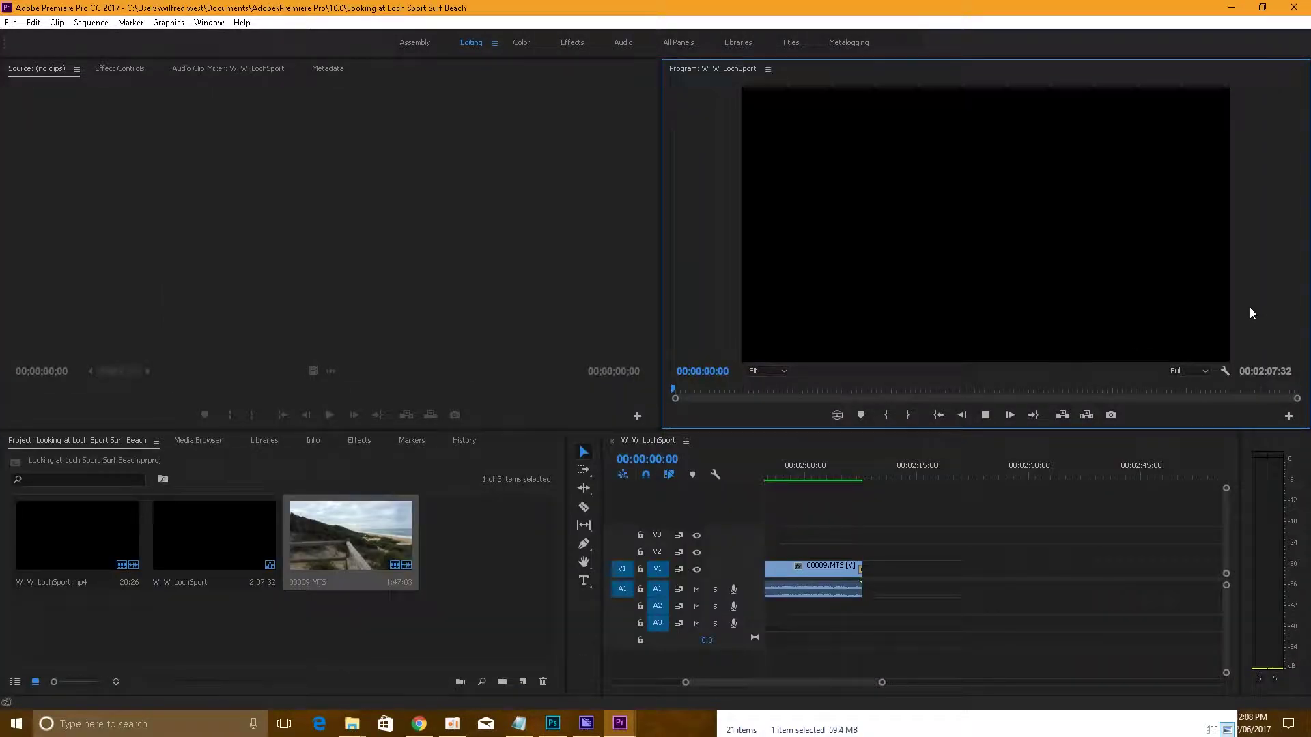
pyautogui.press('space')
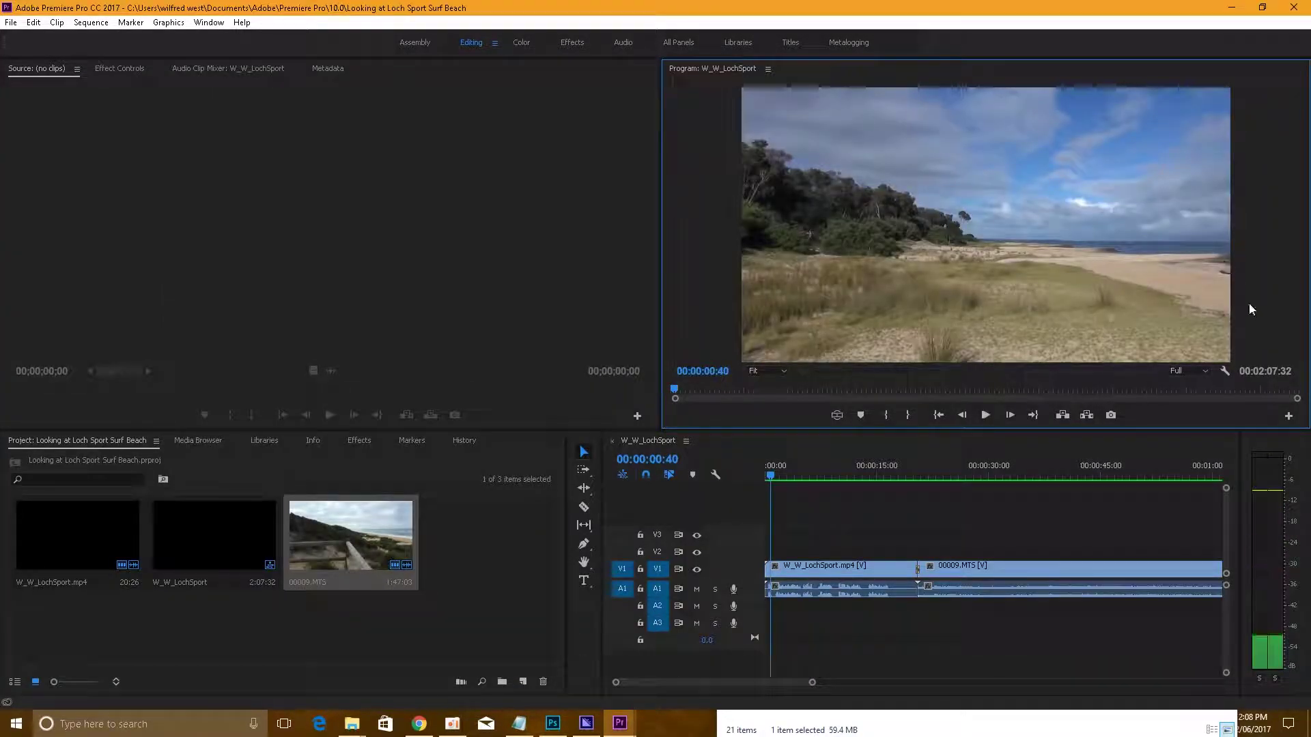
# - Move the playhead to 00:00:23:44, open the sequence's media export settings and choose the YouTube 1080p HD preset
pyautogui.click(944, 470)
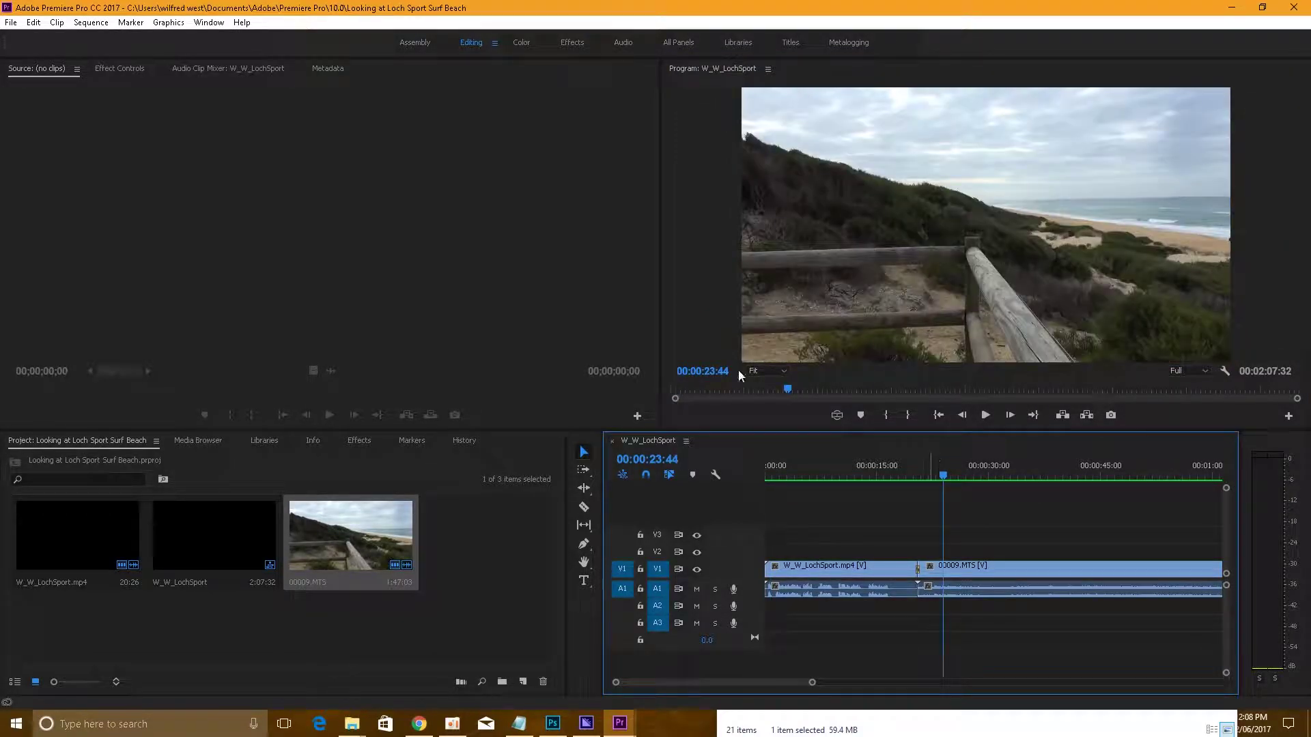
pyautogui.click(11, 24)
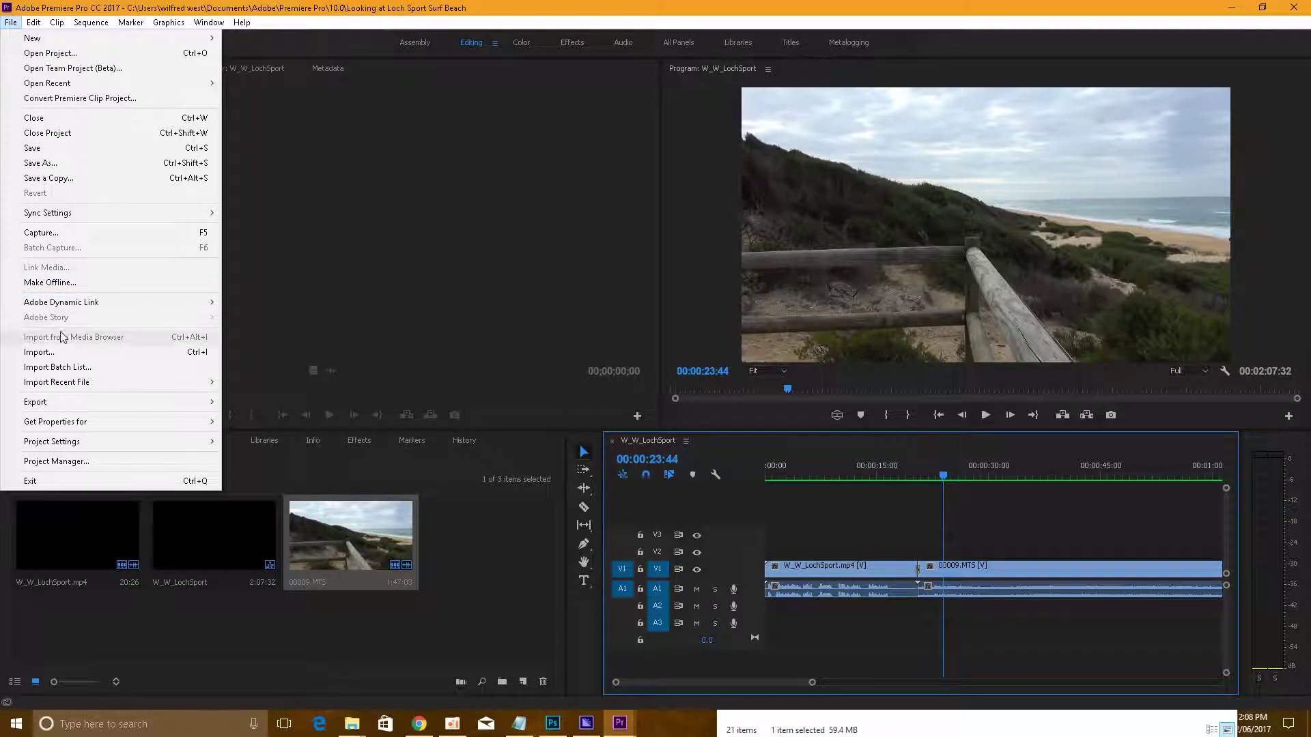
pyautogui.moveTo(80, 407)
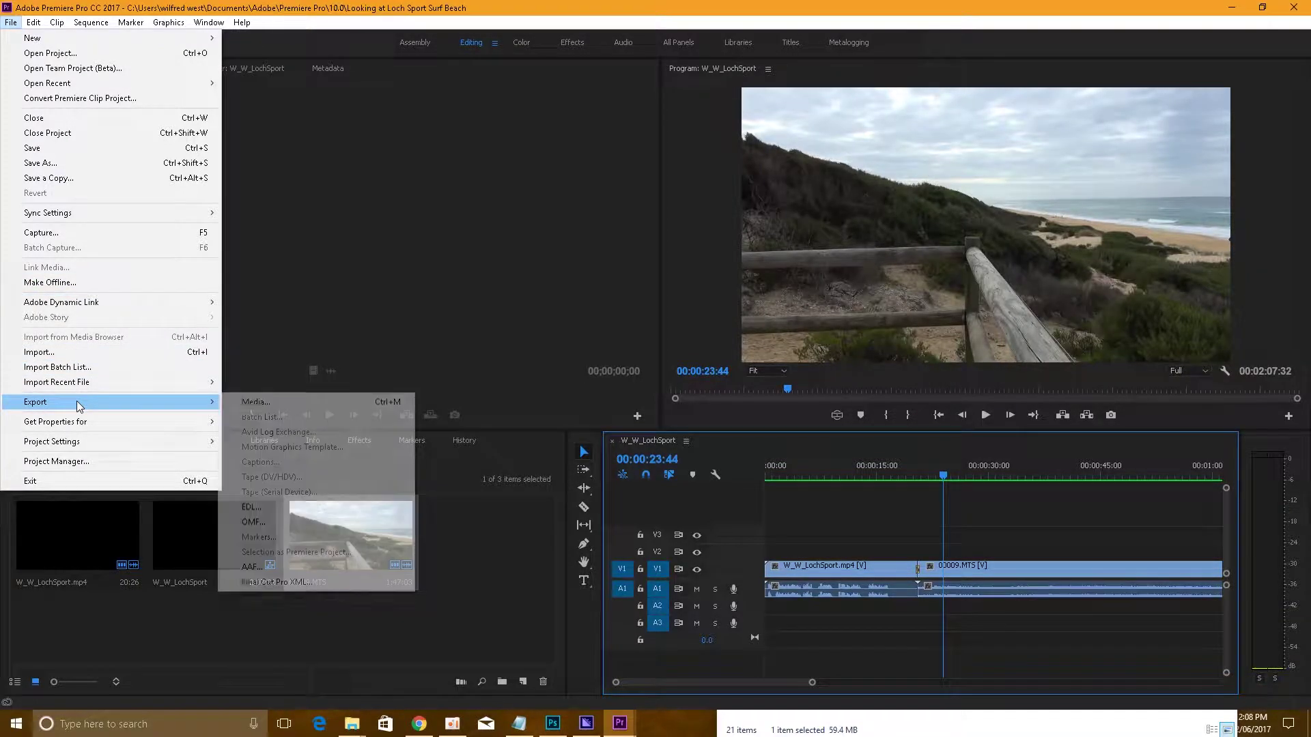
pyautogui.click(268, 405)
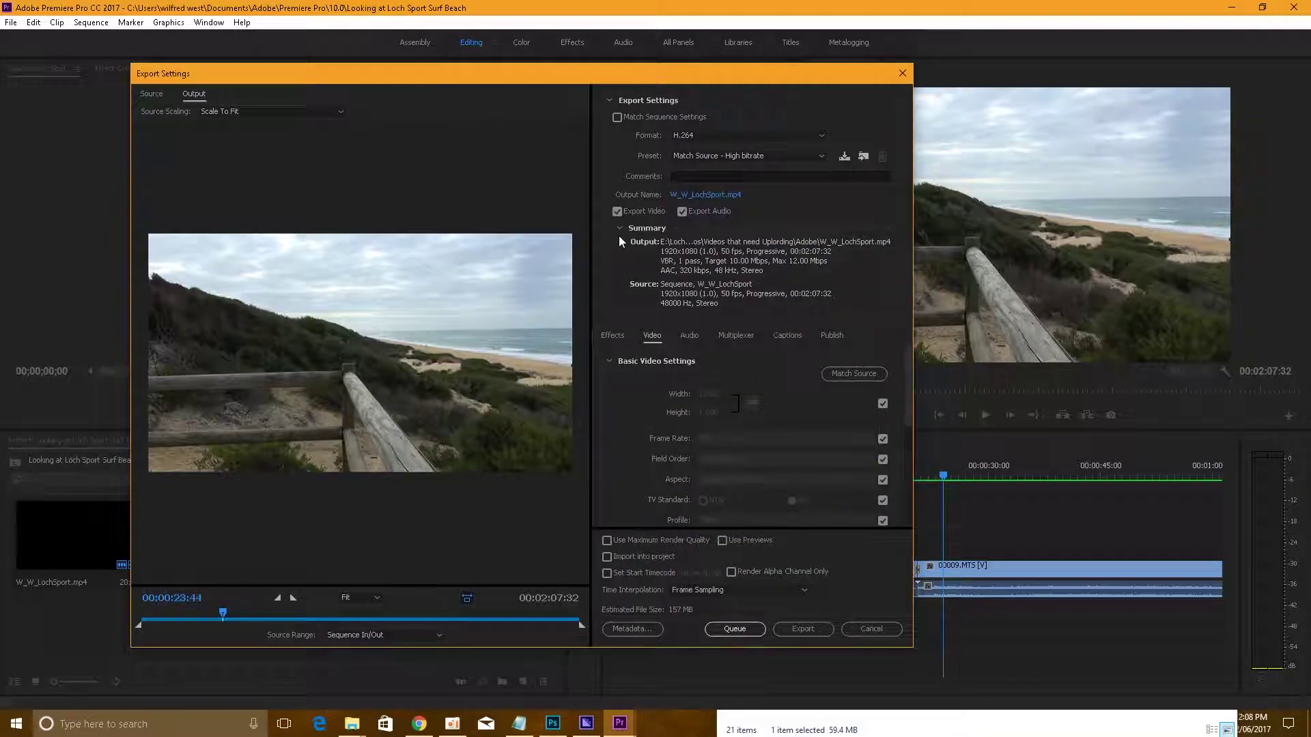
pyautogui.click(738, 154)
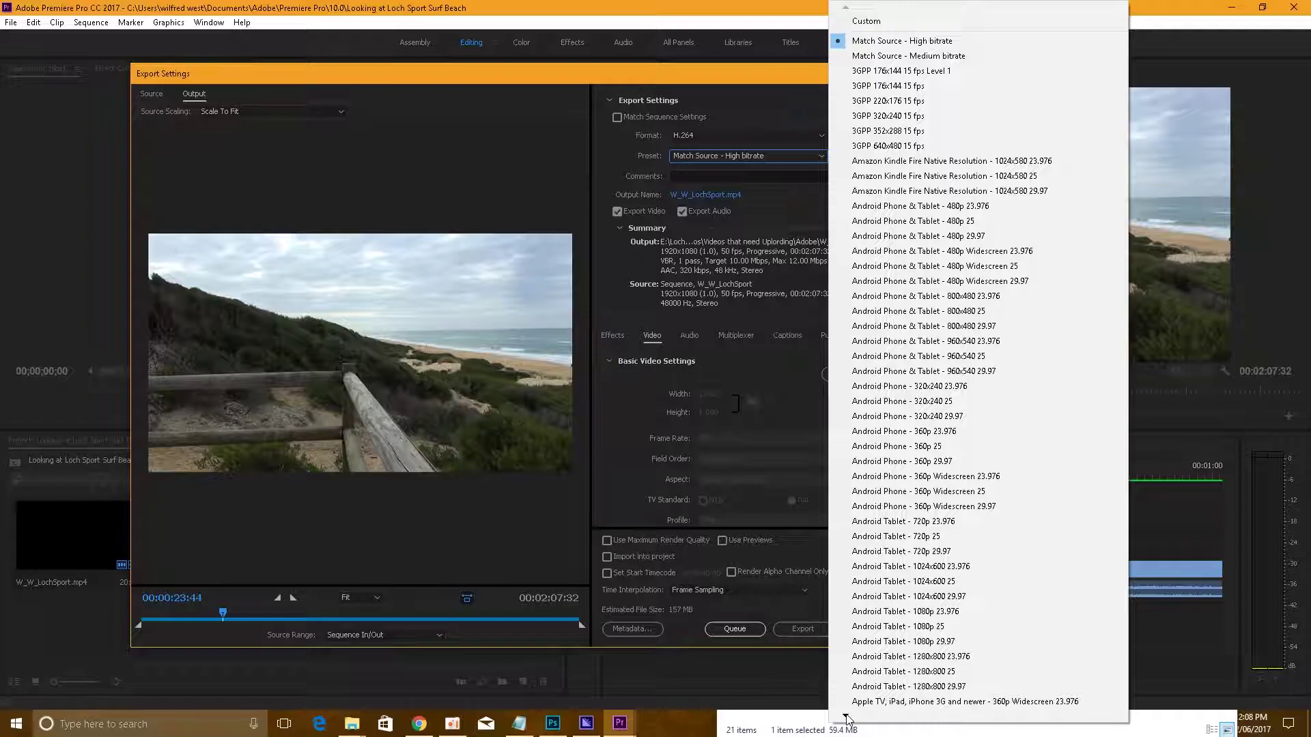
pyautogui.moveTo(847, 718)
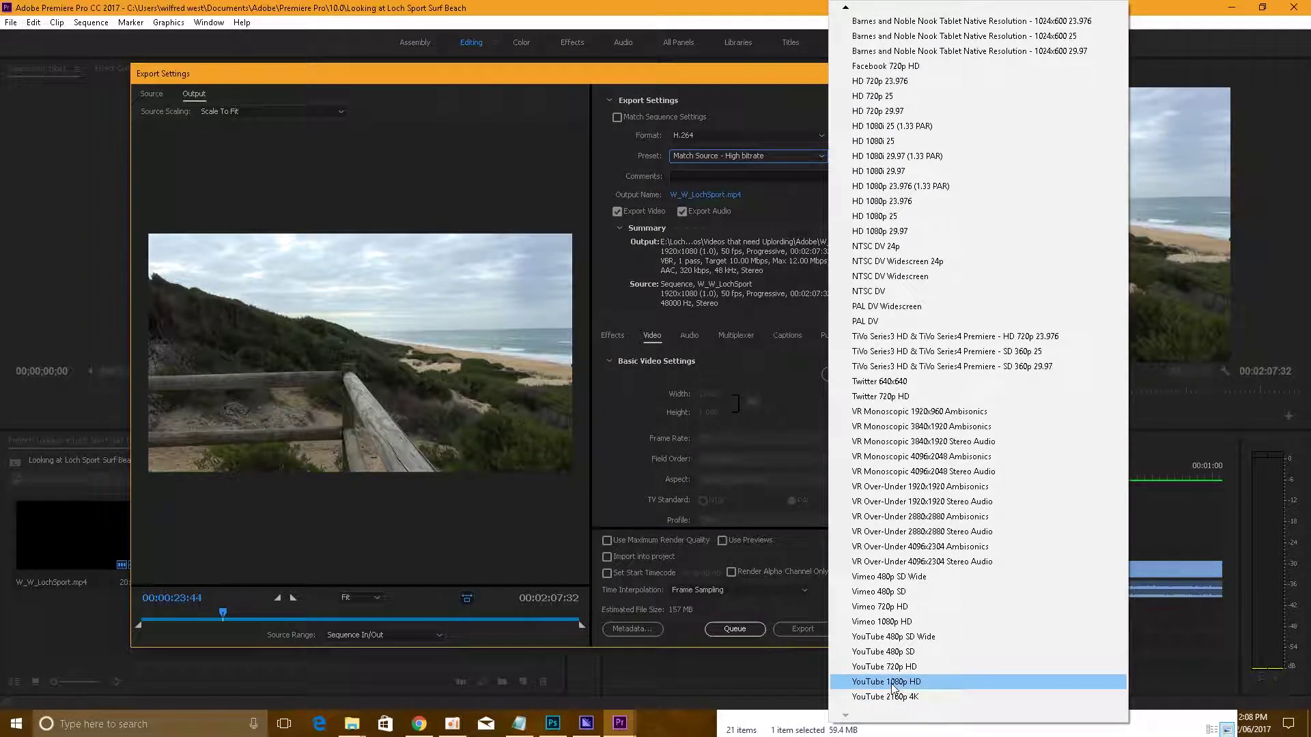
pyautogui.click(894, 681)
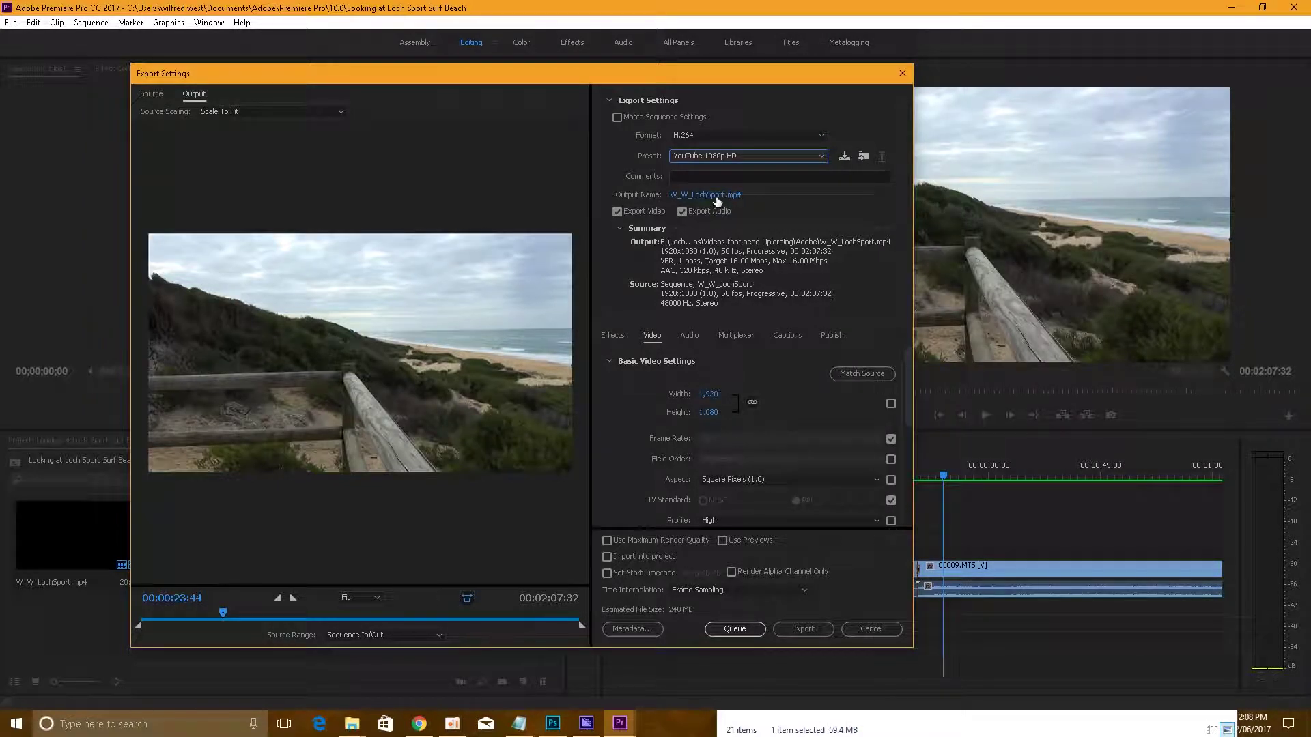
# - Name the export file "Looking at Loch Sport Surf Beach on the 22 06 2017" in the Adobe folder, reusing the existing surf beach file's name
pyautogui.click(717, 196)
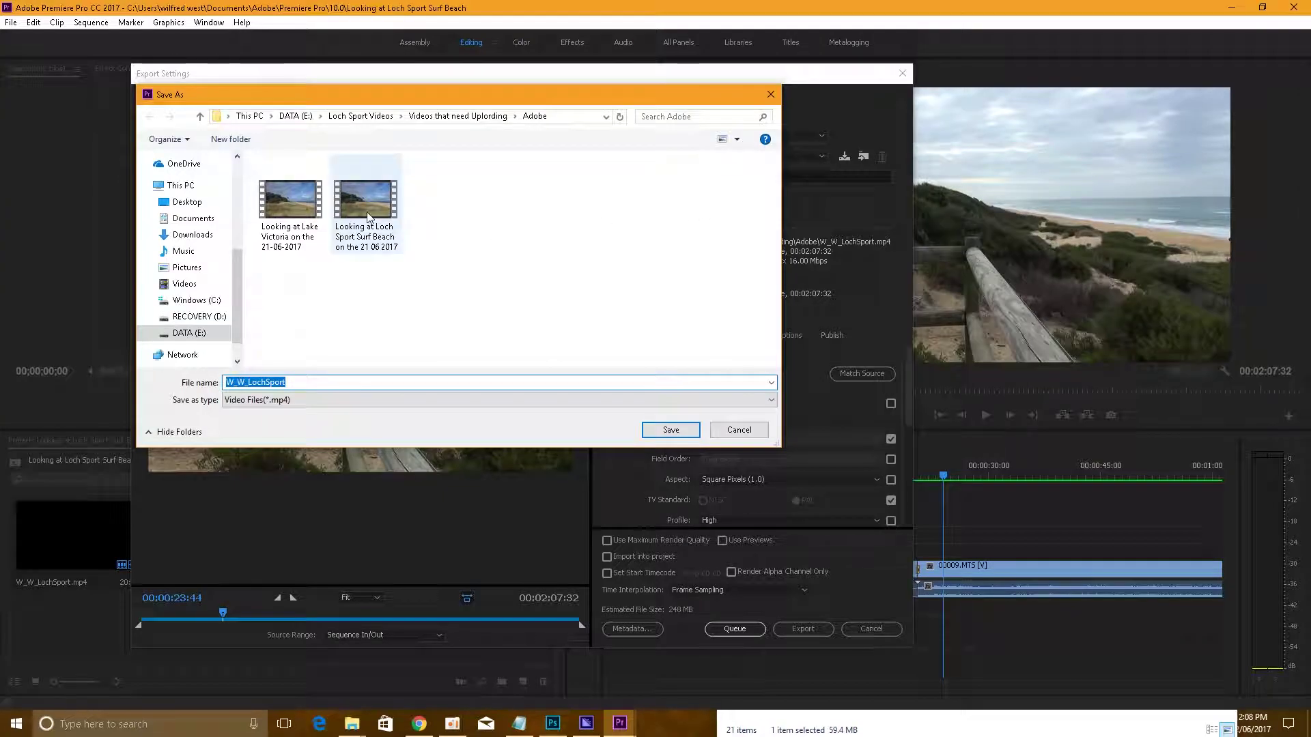
pyautogui.click(369, 217)
pyautogui.doubleClick(428, 379)
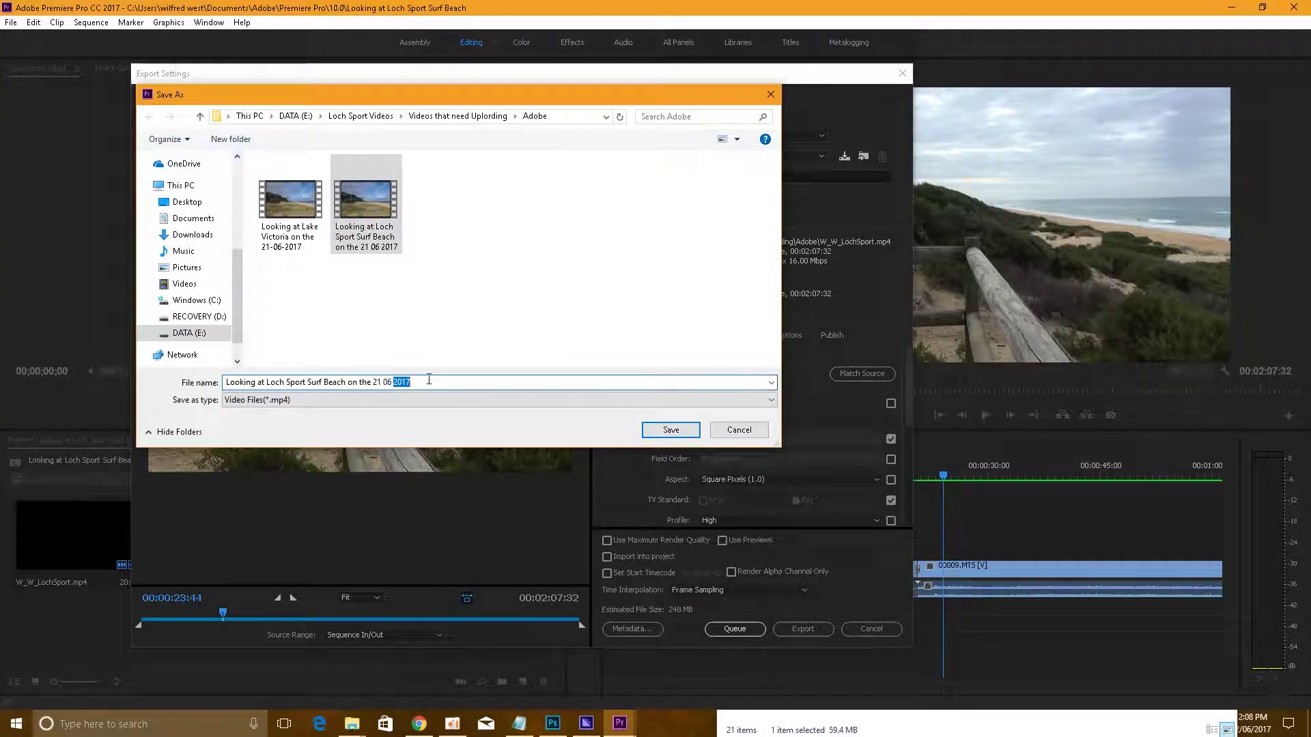
pyautogui.press('Left')
pyautogui.press('Left')
pyautogui.press('Left')
pyautogui.press('Left')
pyautogui.press('BackSpace')
pyautogui.press('BackSpace')
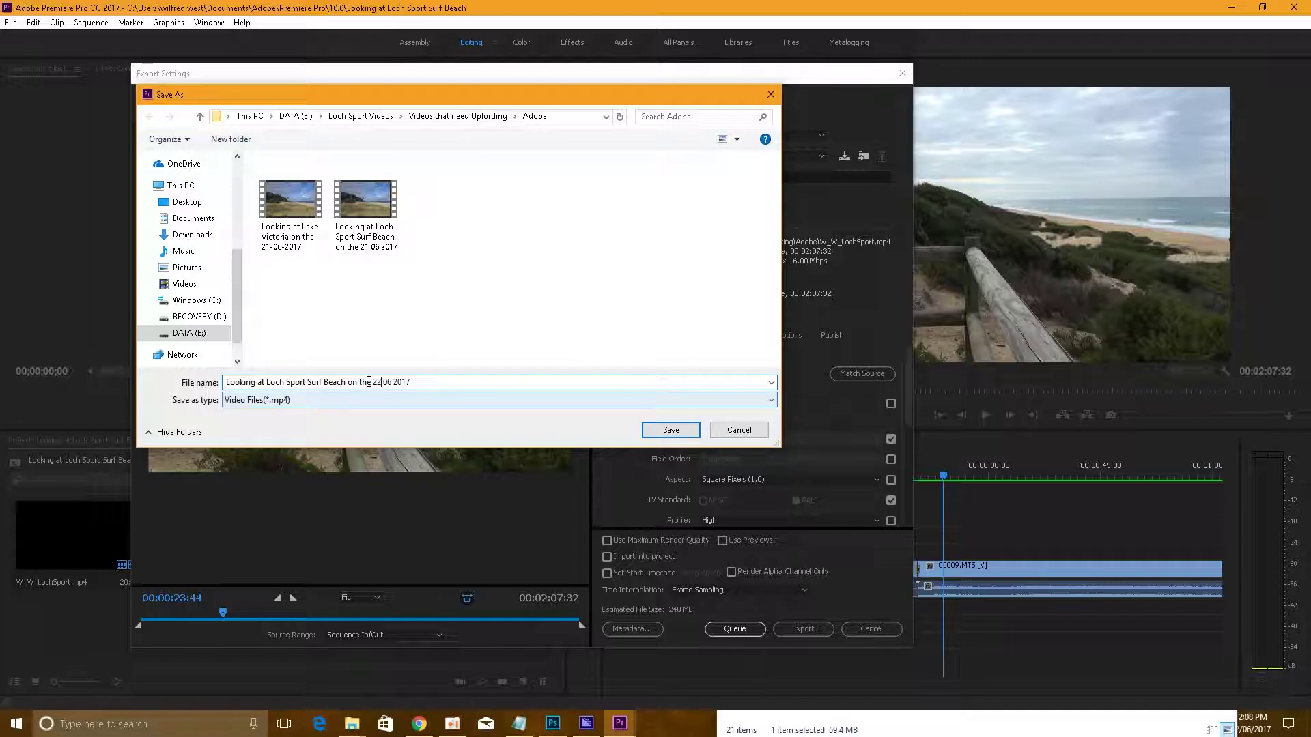
pyautogui.click(662, 428)
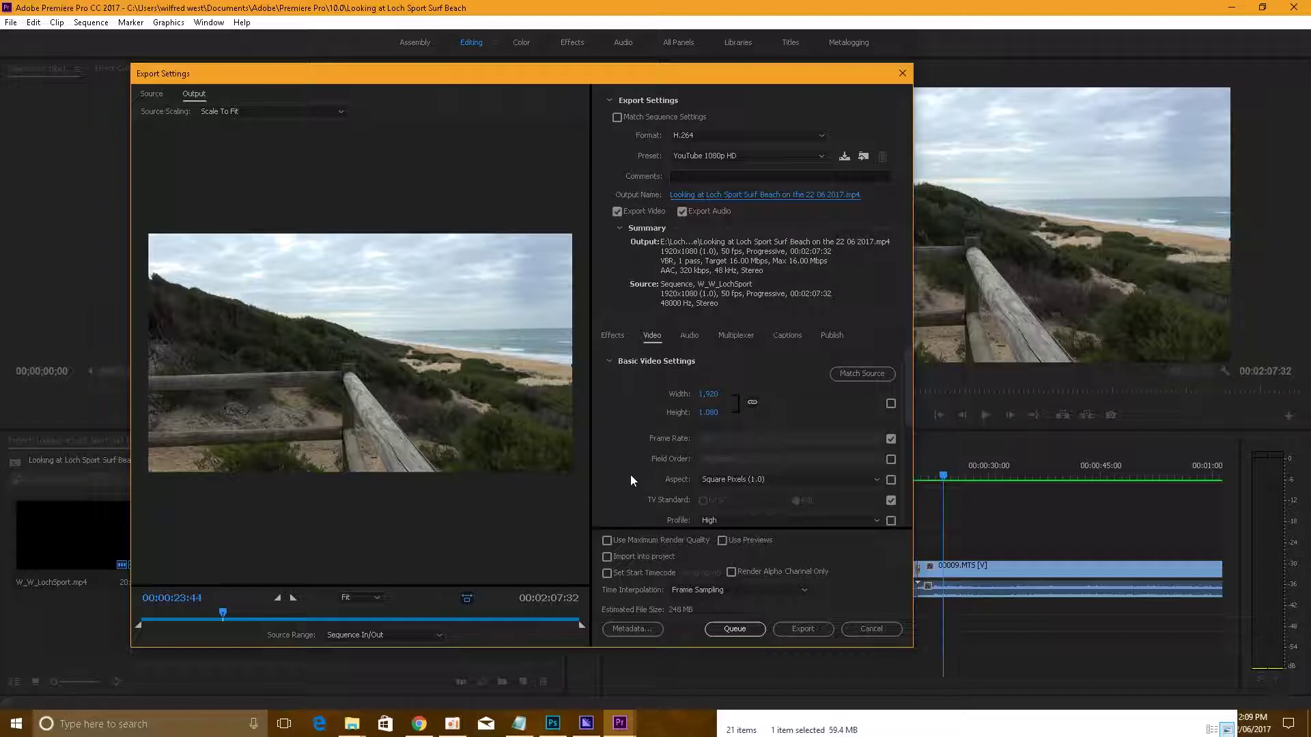
# - Queue the export in Adobe Media Encoder, start encoding it and switch back to Premiere Pro
pyautogui.click(748, 631)
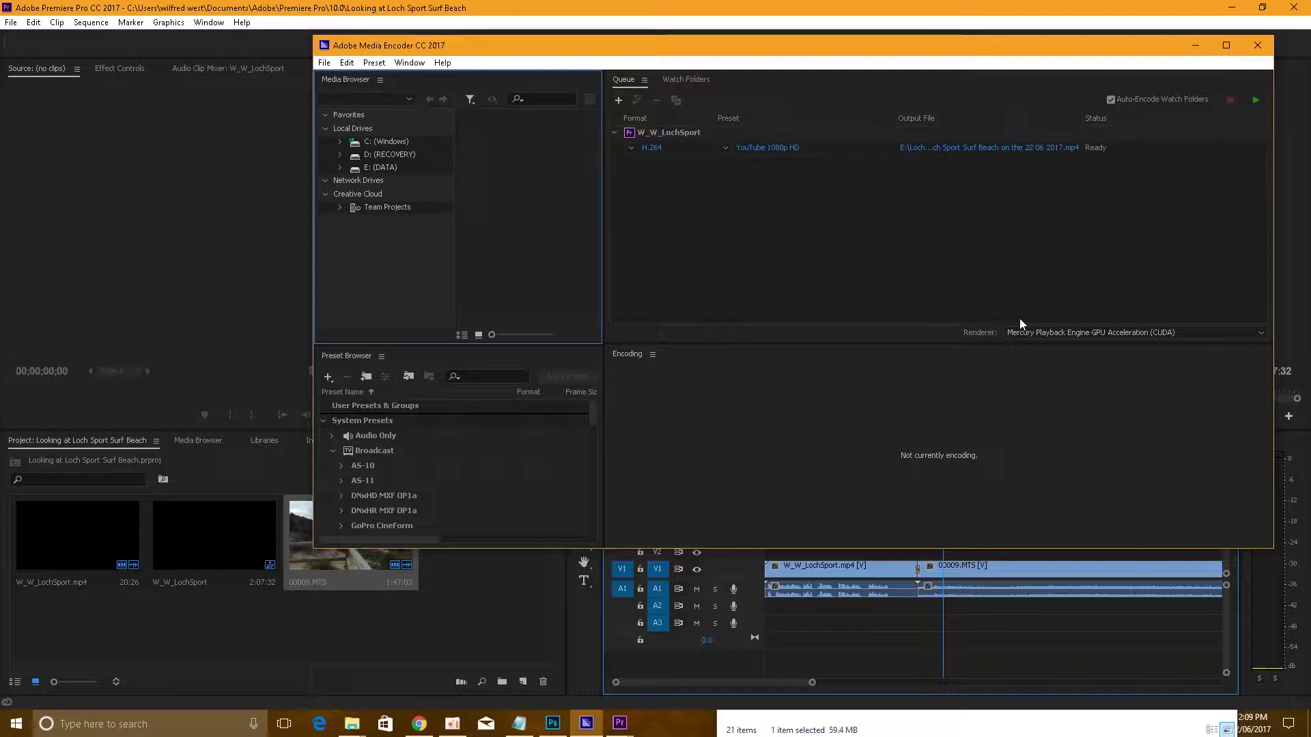
pyautogui.click(1255, 100)
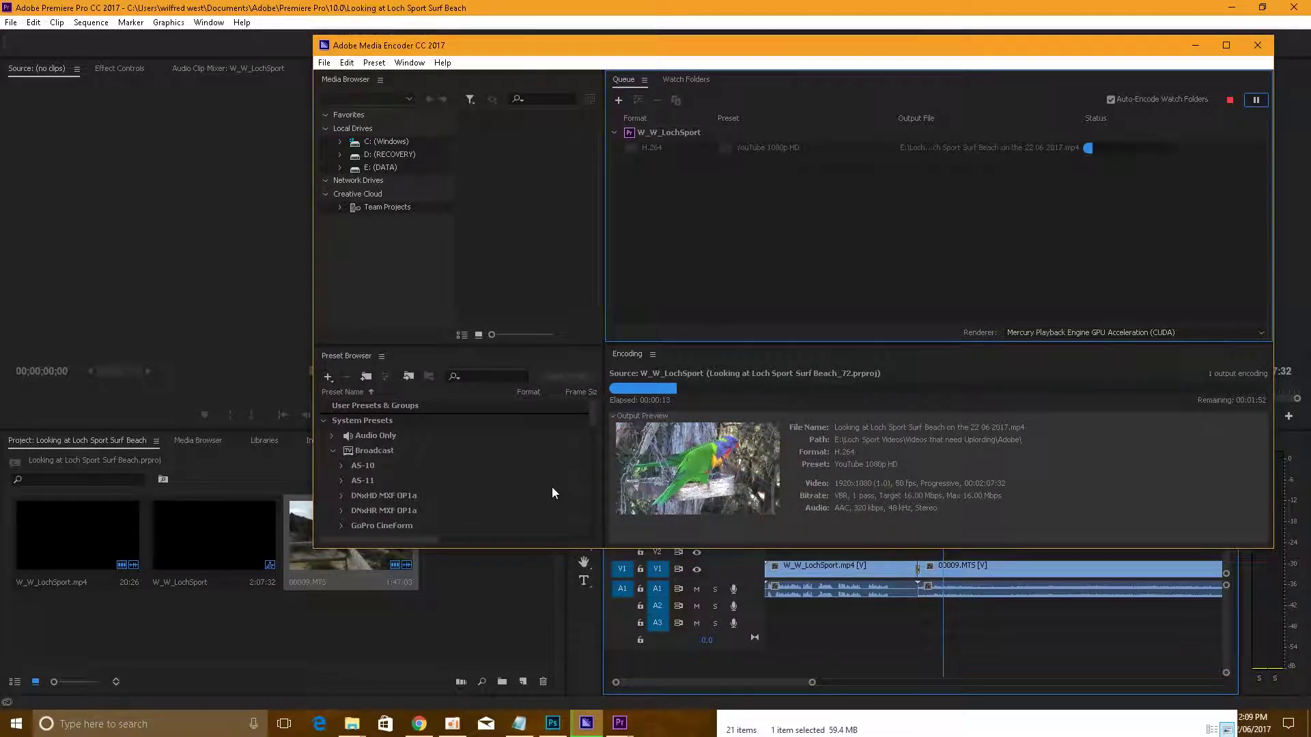
pyautogui.click(501, 576)
# - Ripple delete the W_W_LochSport.mp4 clip from the timeline and return the playhead to the sequence start
pyautogui.click(834, 571)
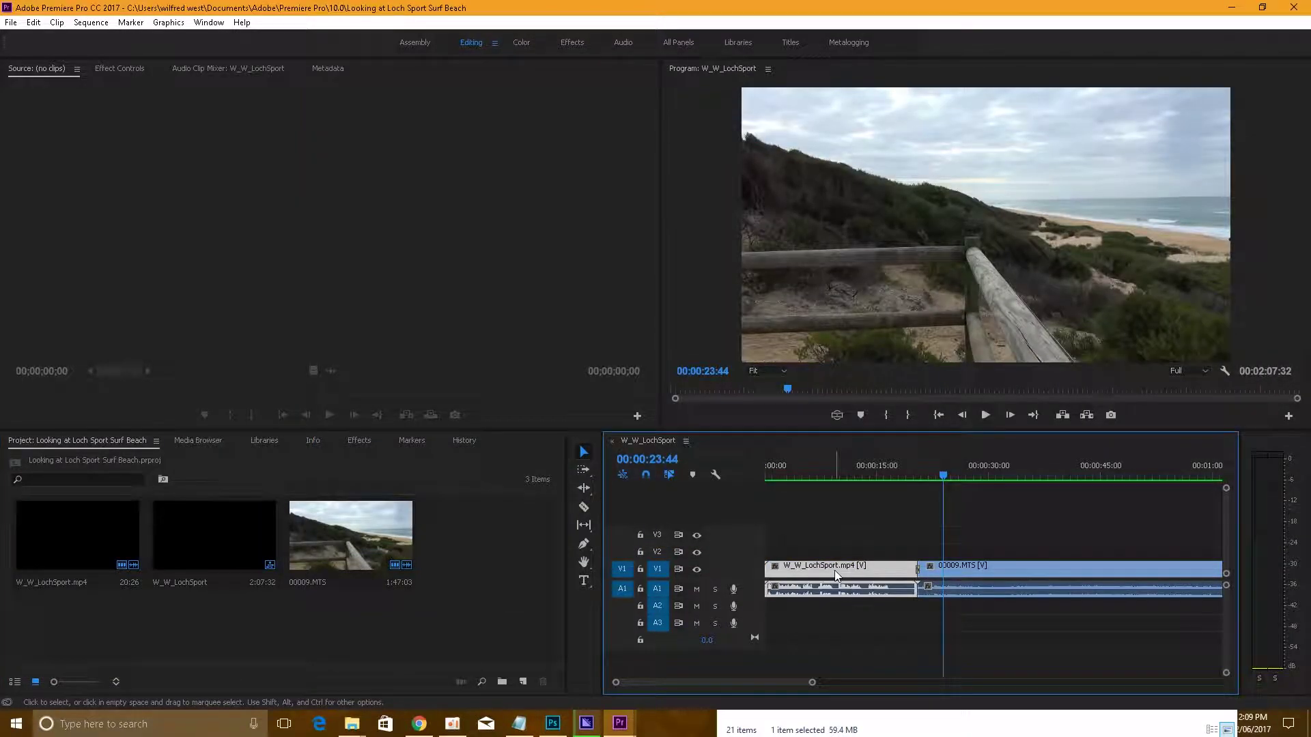
pyautogui.hotkey('shift', 'Delete')
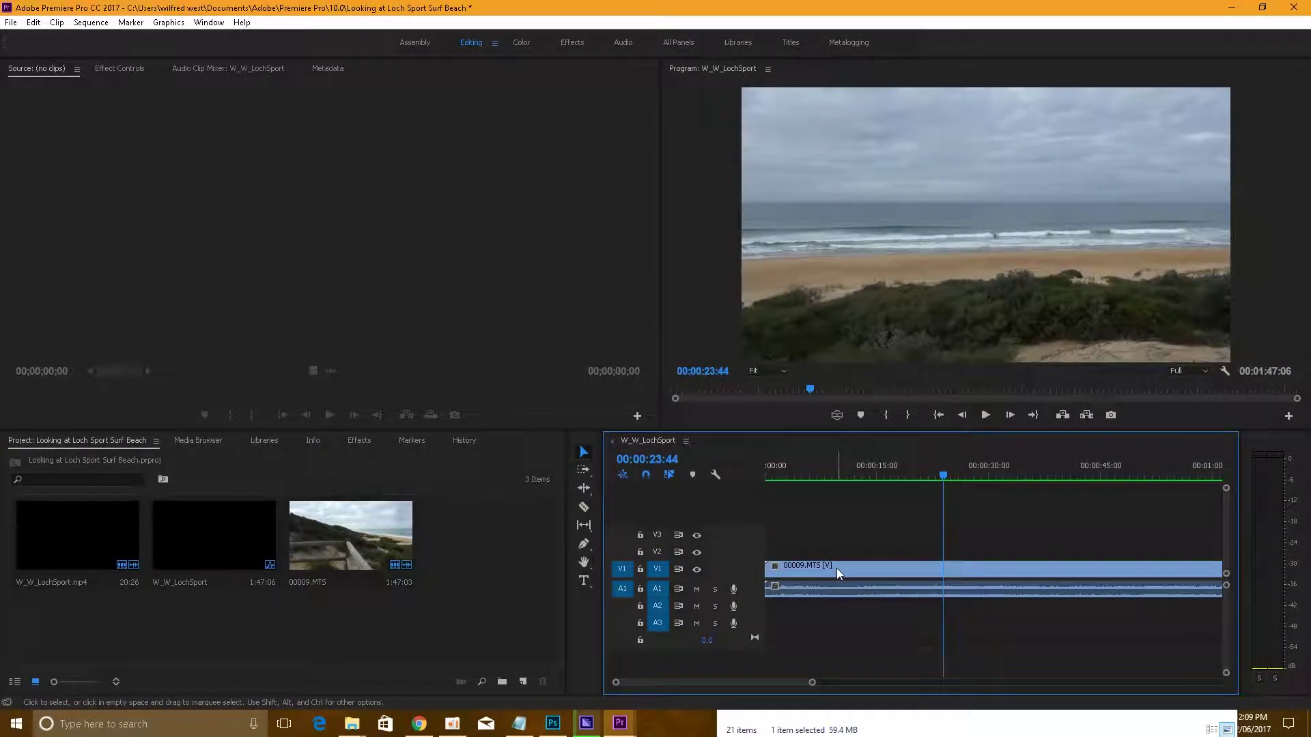
pyautogui.press('Home')
# - Examine the opening seconds of the 00009.MTS clip by scrubbing back and forth through the timeline
pyautogui.moveTo(811, 682); pyautogui.dragTo(692, 682)
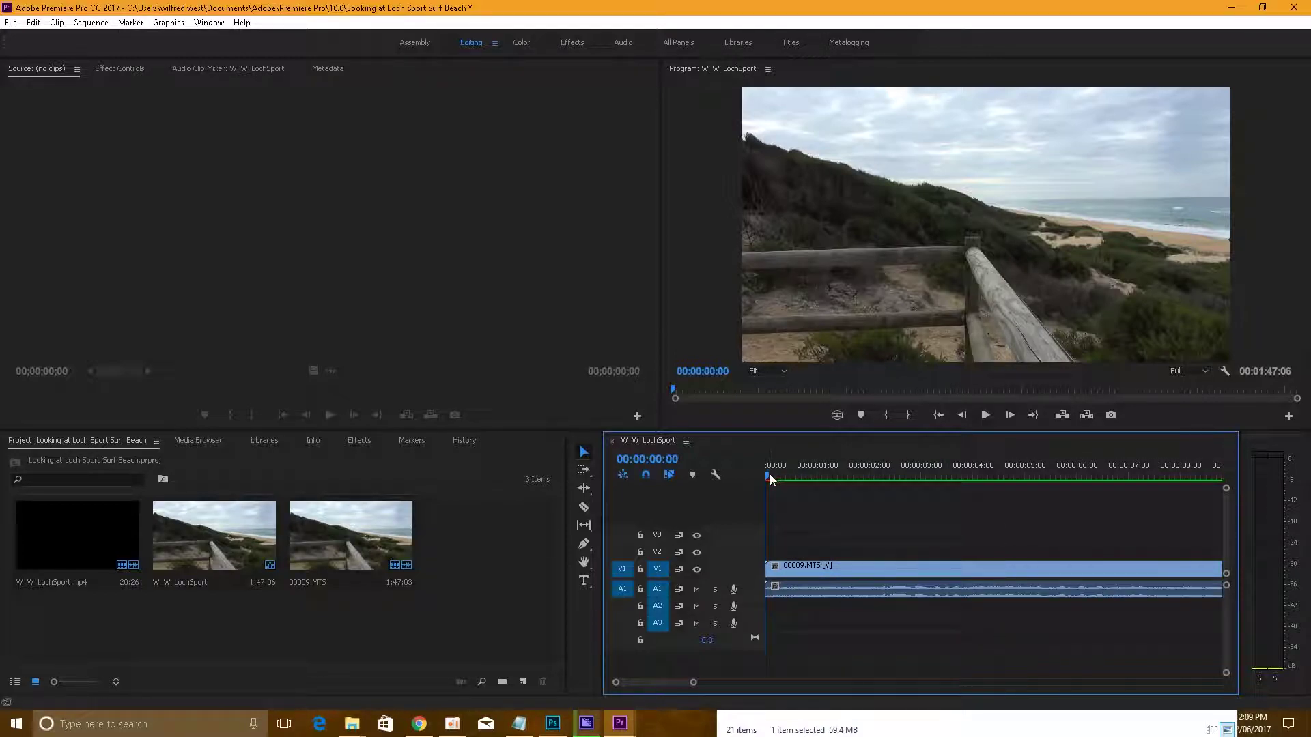
pyautogui.moveTo(769, 478); pyautogui.dragTo(1053, 495)
pyautogui.scroll(-3, 1050, 492)
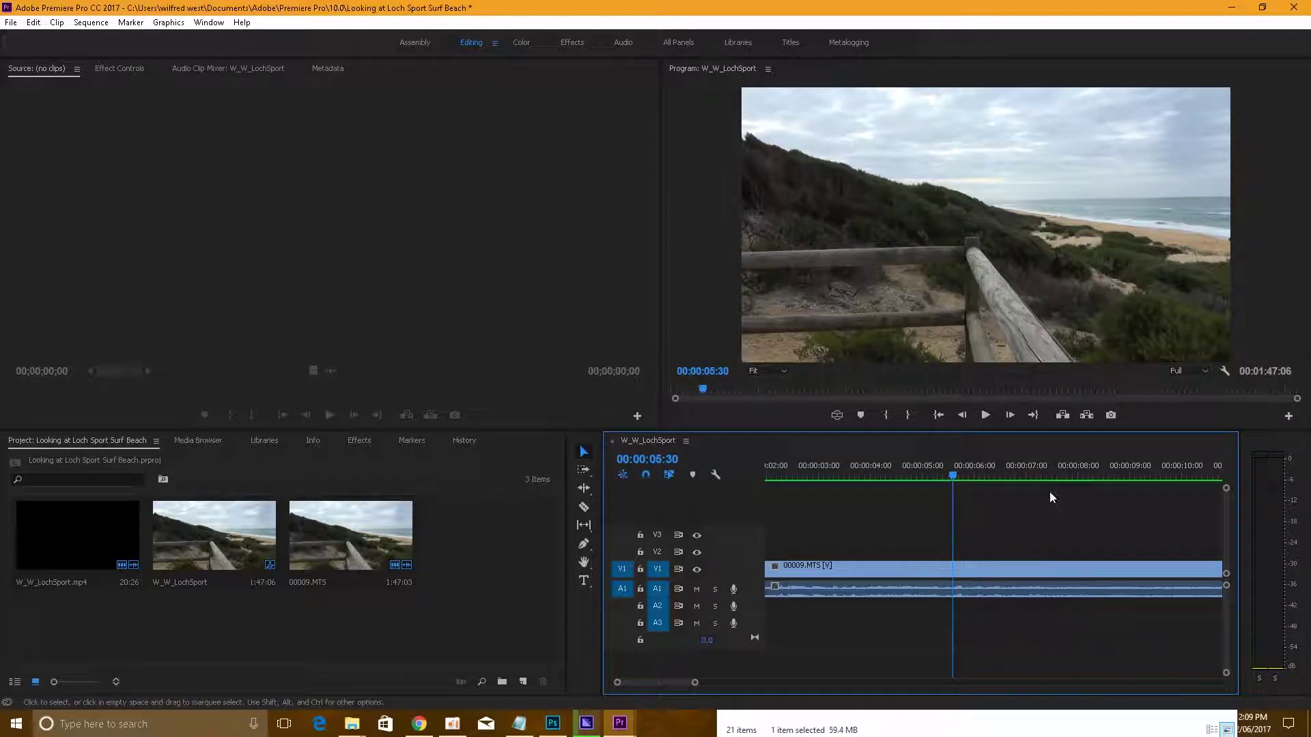
pyautogui.moveTo(963, 478); pyautogui.dragTo(1085, 476)
pyautogui.scroll(-5, 1071, 477)
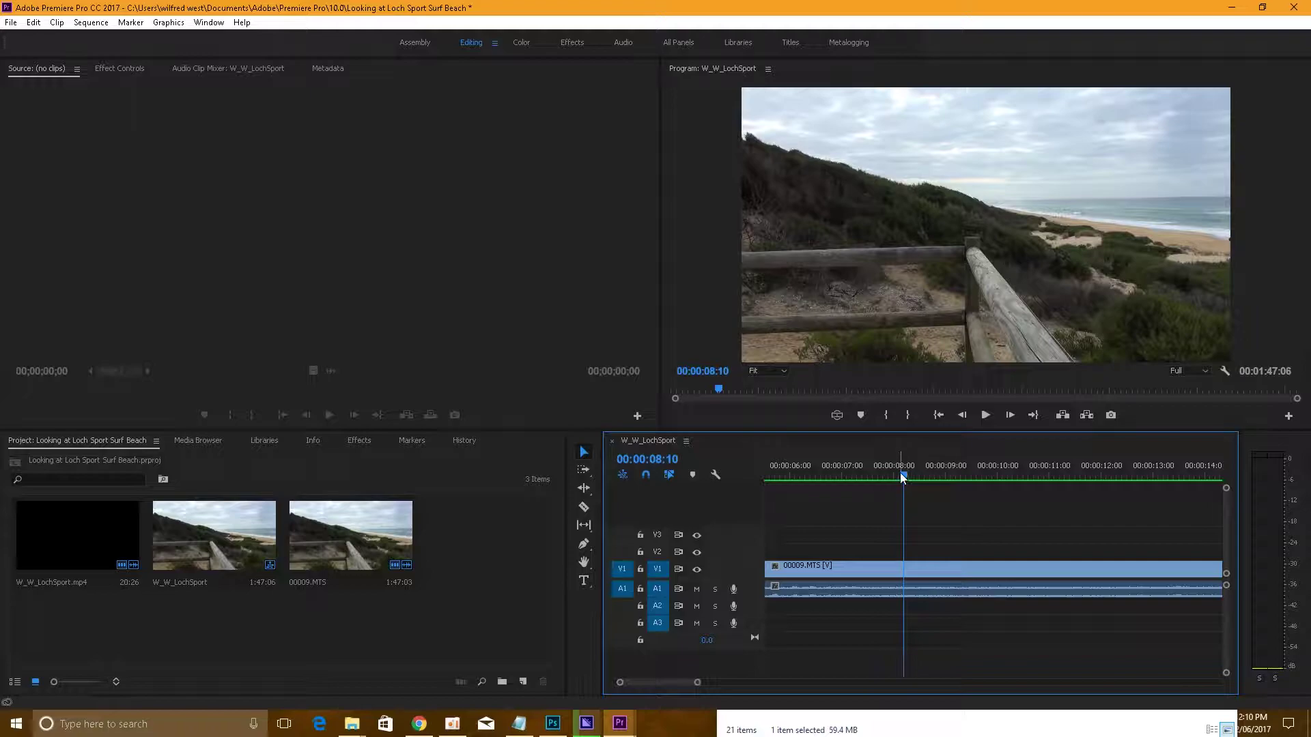
pyautogui.moveTo(900, 472); pyautogui.dragTo(760, 522)
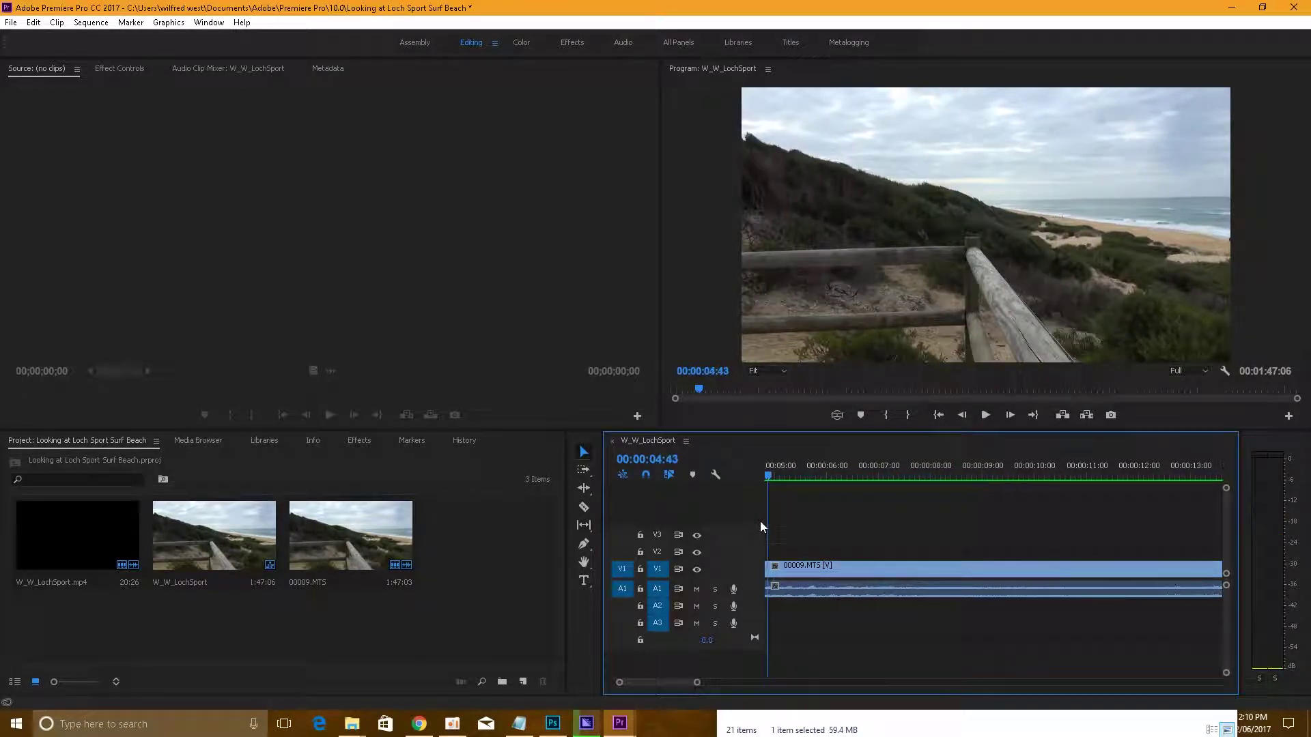
# - Position the playhead at 00:00:00:31 while viewing the footage in the maximized Program monitor, and restore the layout
pyautogui.click(839, 304)
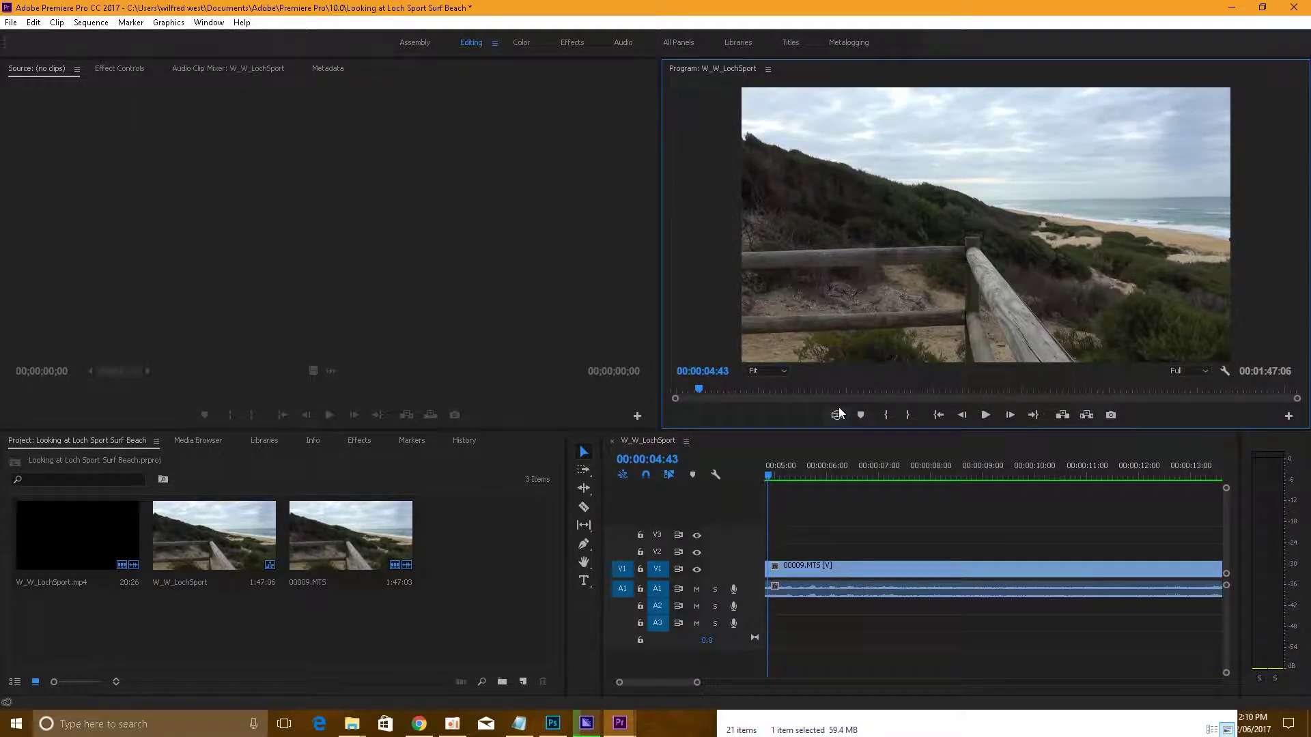
pyautogui.press('`')
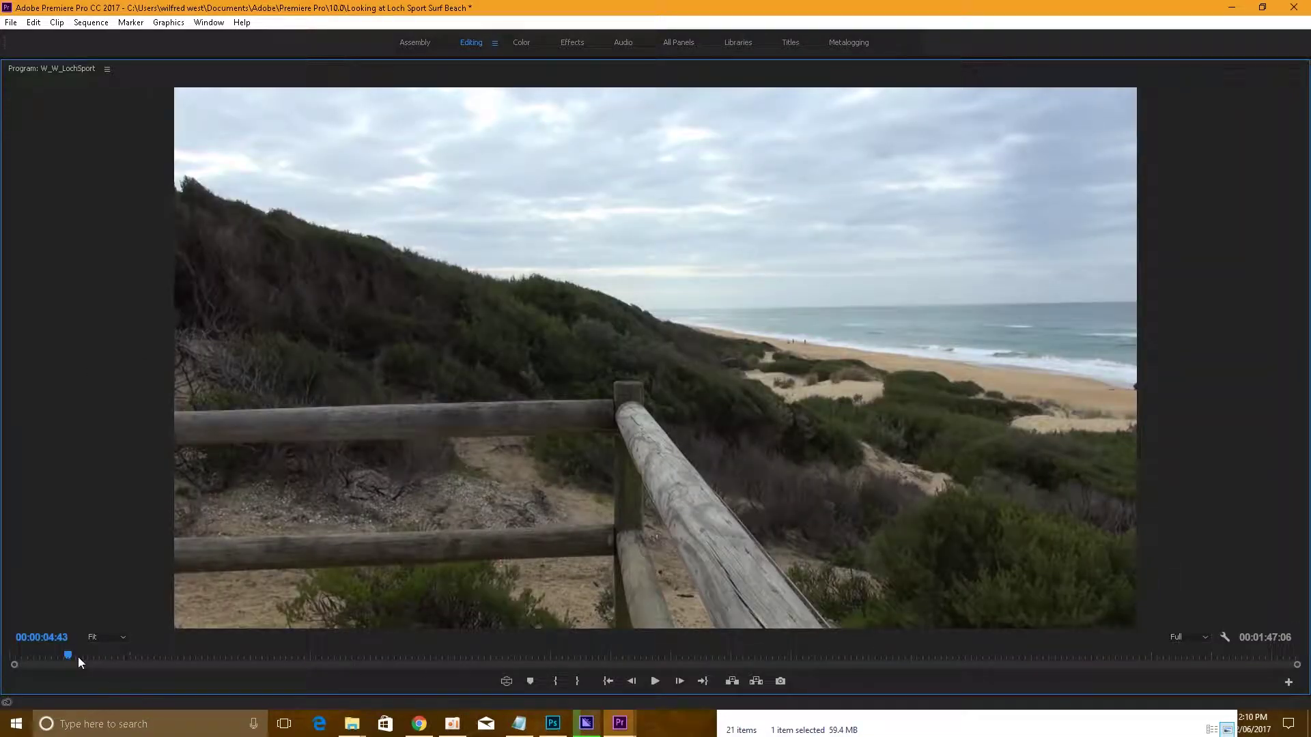
pyautogui.moveTo(67, 654); pyautogui.dragTo(1, 672)
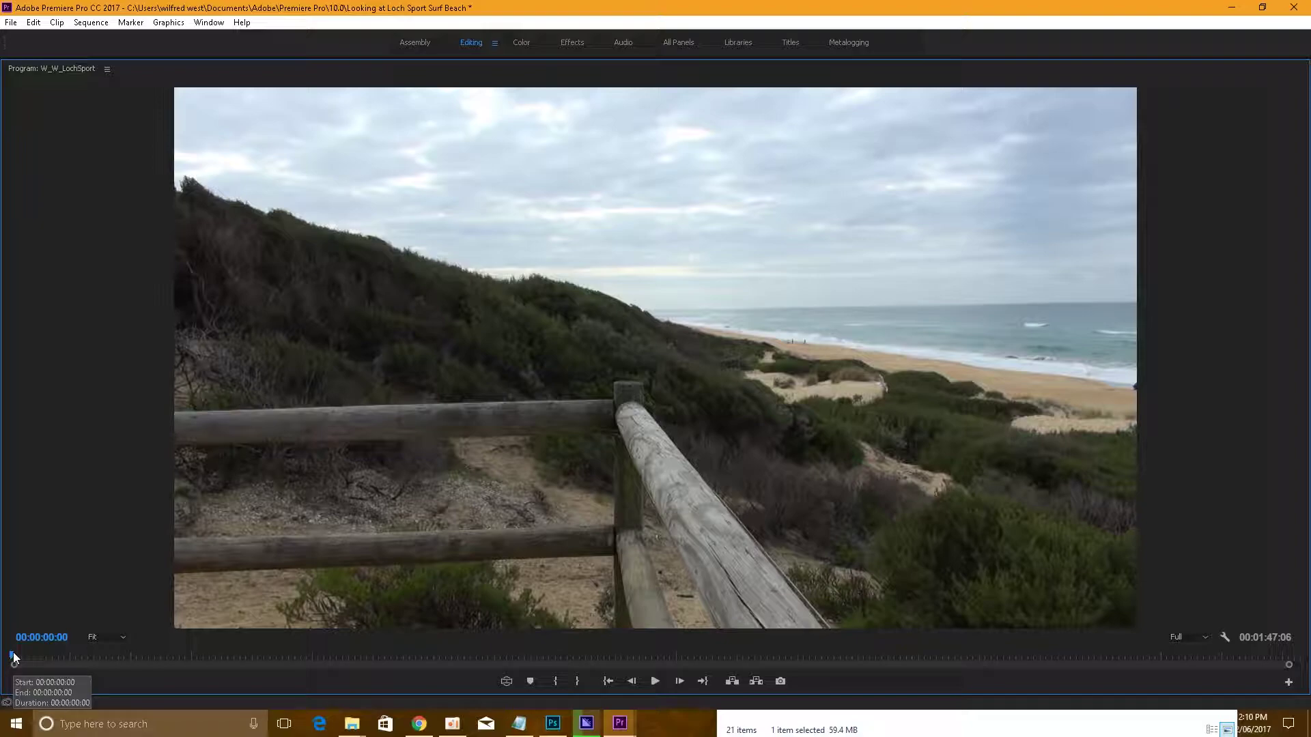
pyautogui.moveTo(13, 656); pyautogui.dragTo(22, 657)
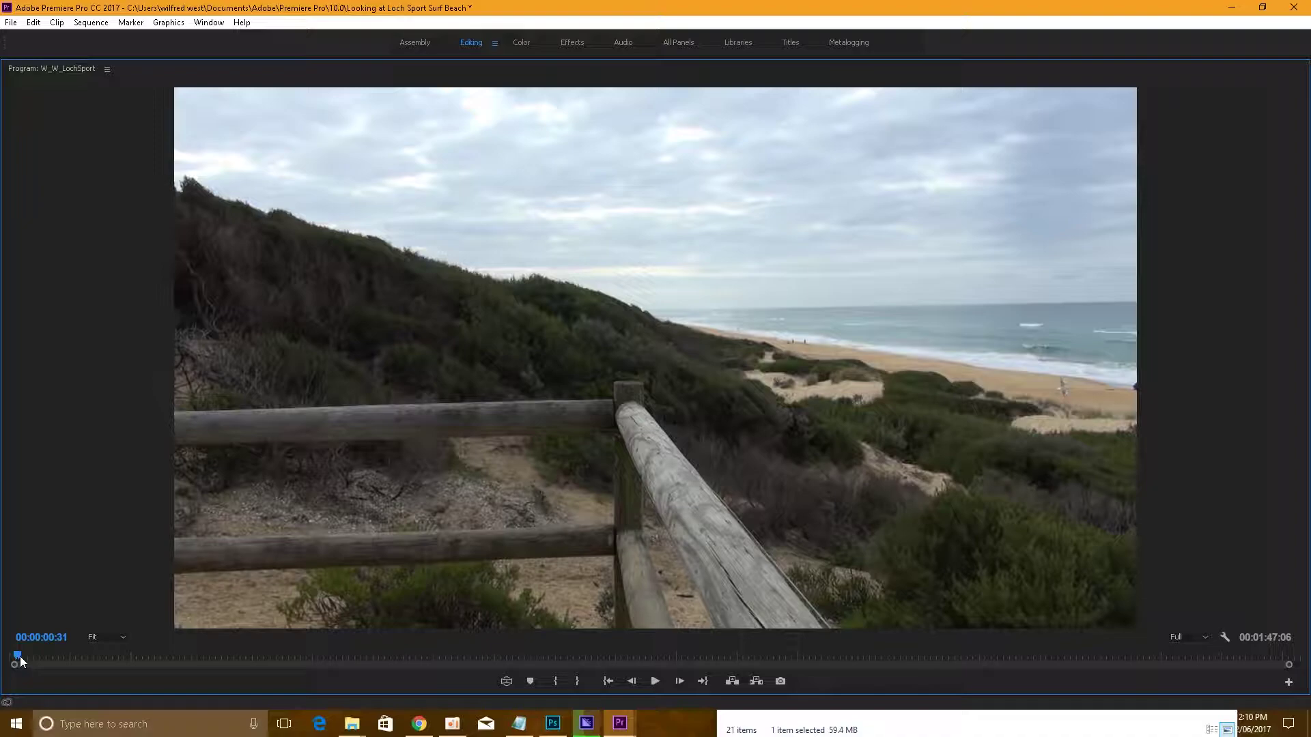
pyautogui.press('`')
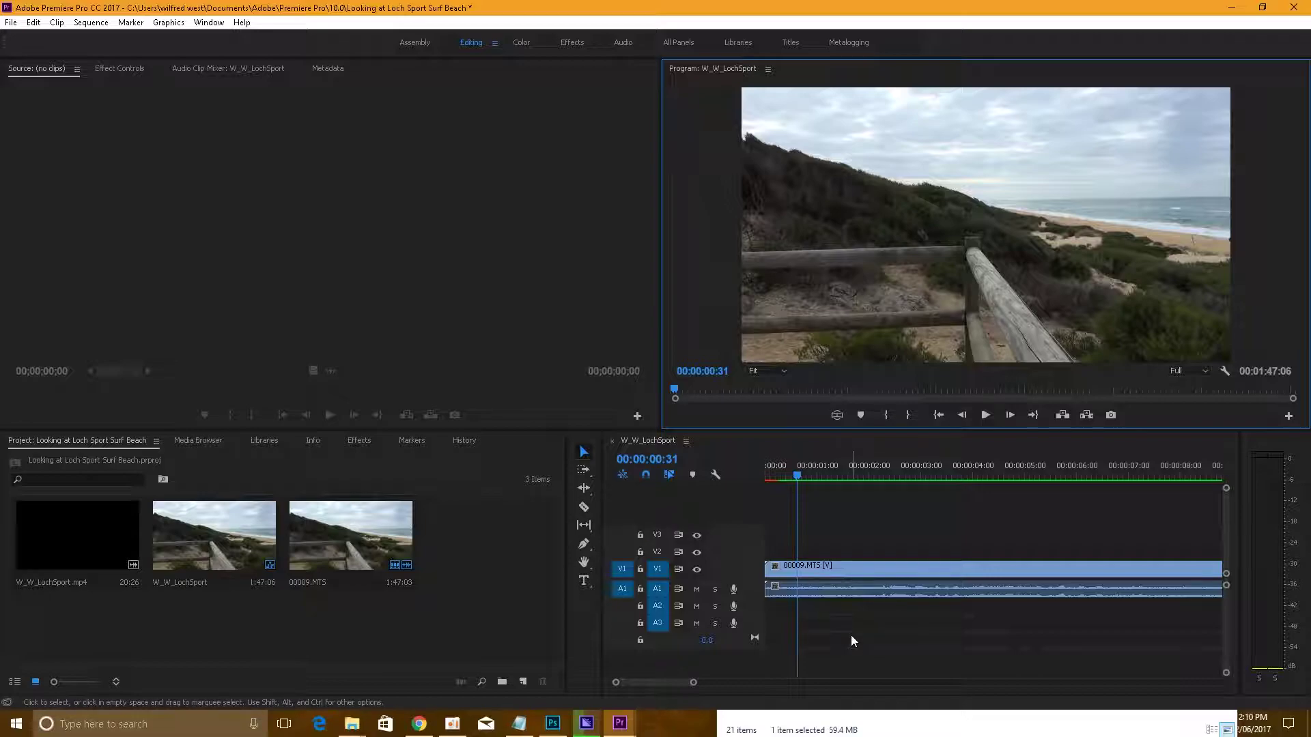
# - Cut the 00009.MTS clip at about 00:00:00:48 with the Razor tool and delete the part after the cut
pyautogui.press('c')
pyautogui.click(815, 572)
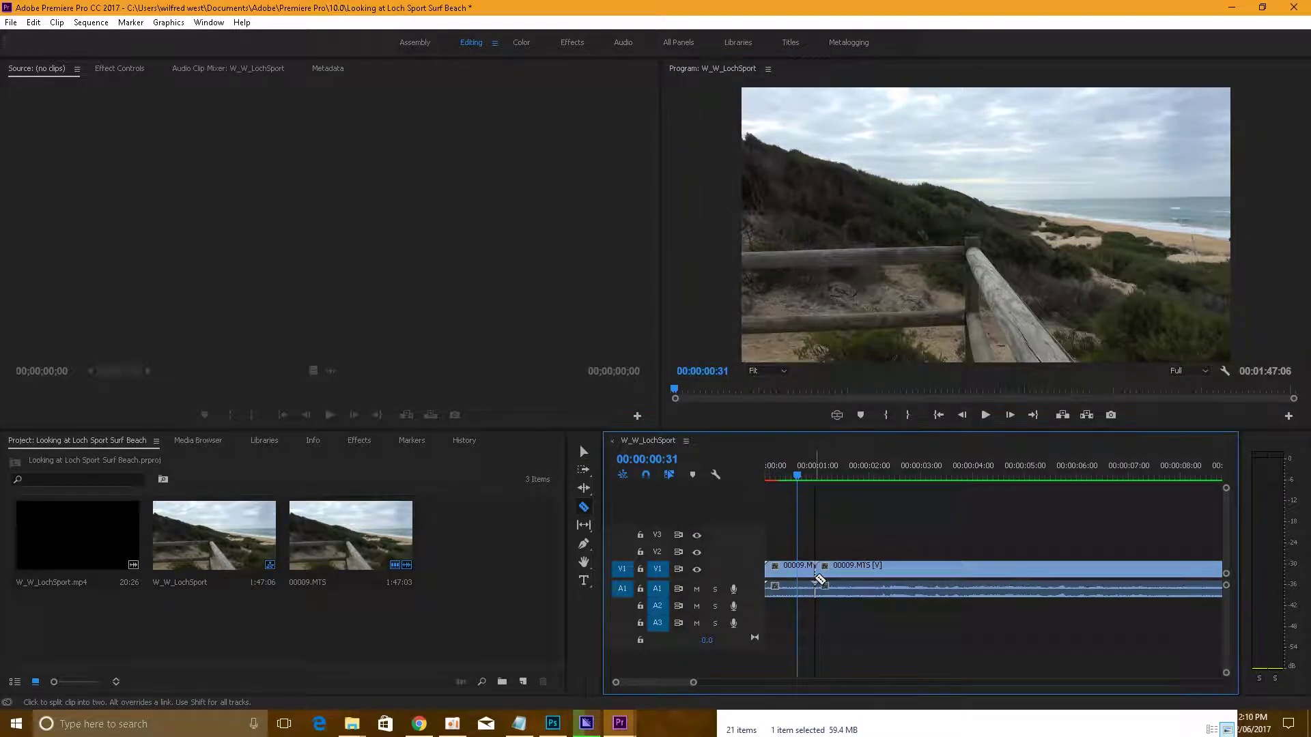
pyautogui.press('v')
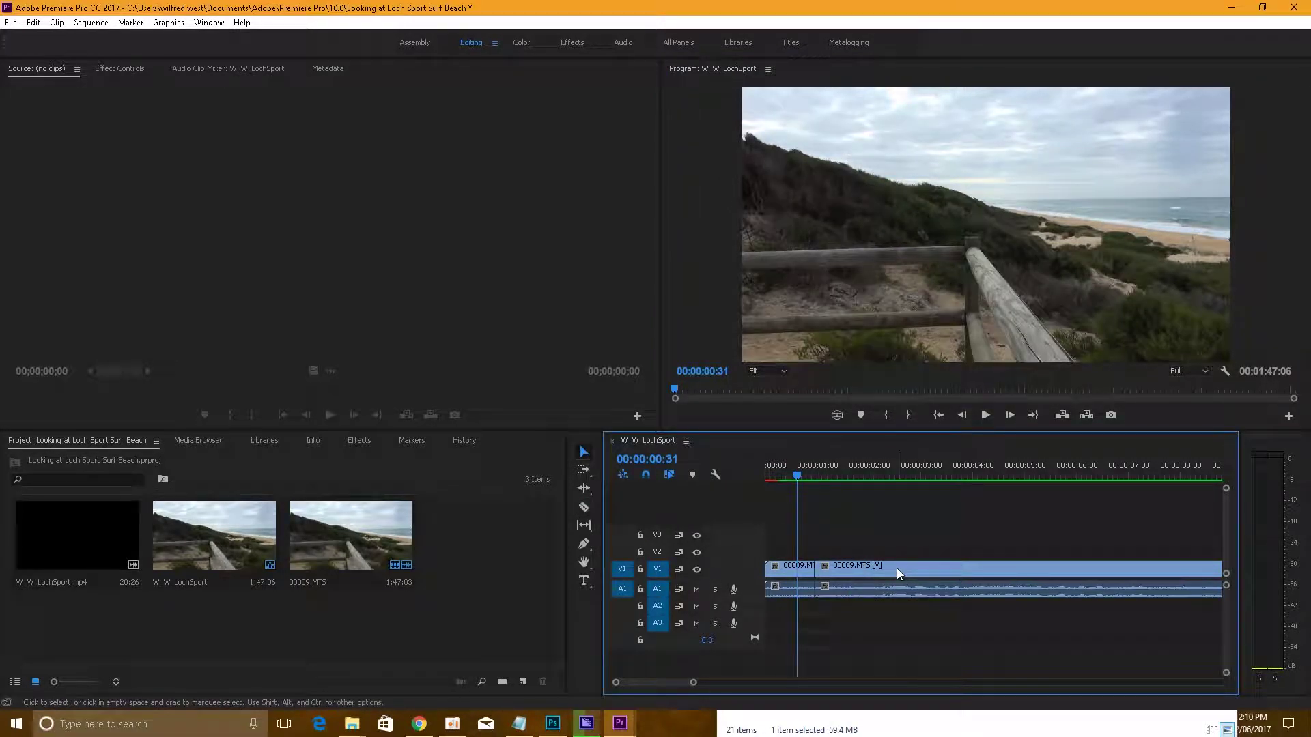
pyautogui.click(896, 568)
pyautogui.press('Delete')
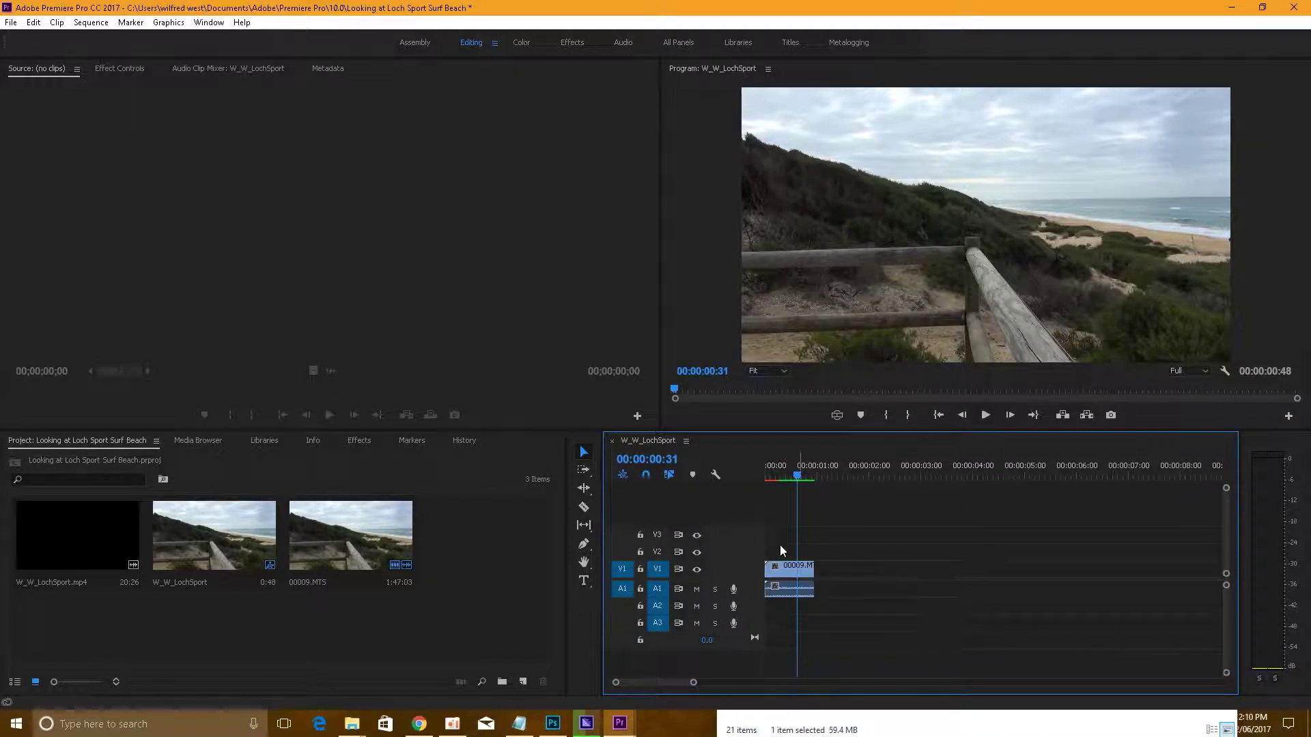
# - Open the media export settings for the W_W_LochSport sequence and name the output file 1 in the Adobe folder
pyautogui.click(11, 22)
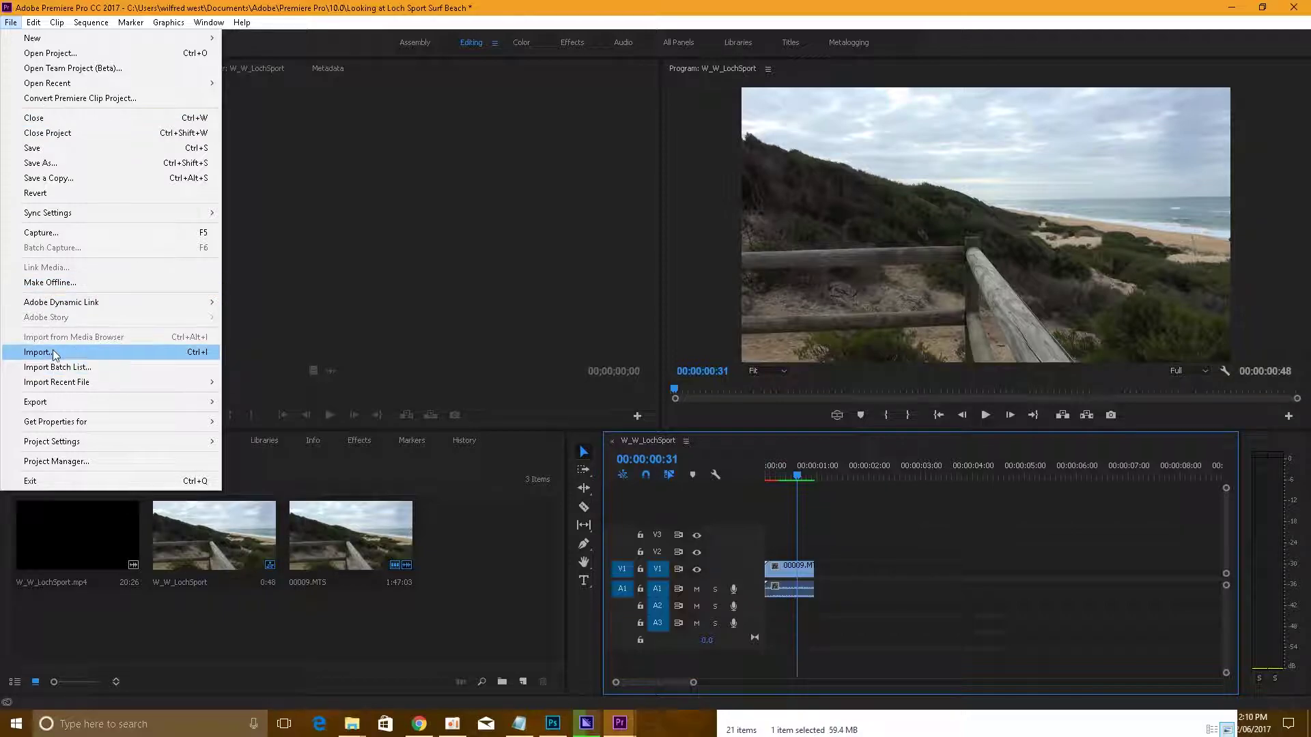
pyautogui.moveTo(205, 402)
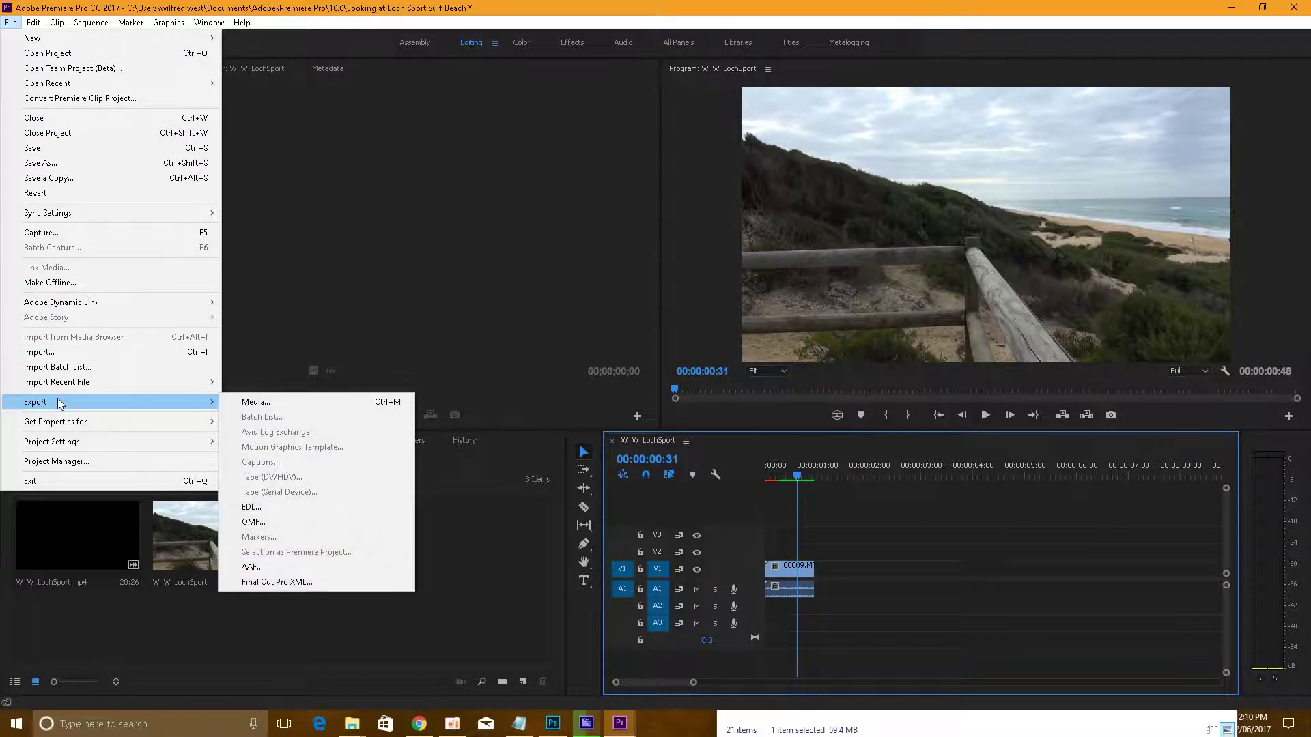
pyautogui.click(272, 403)
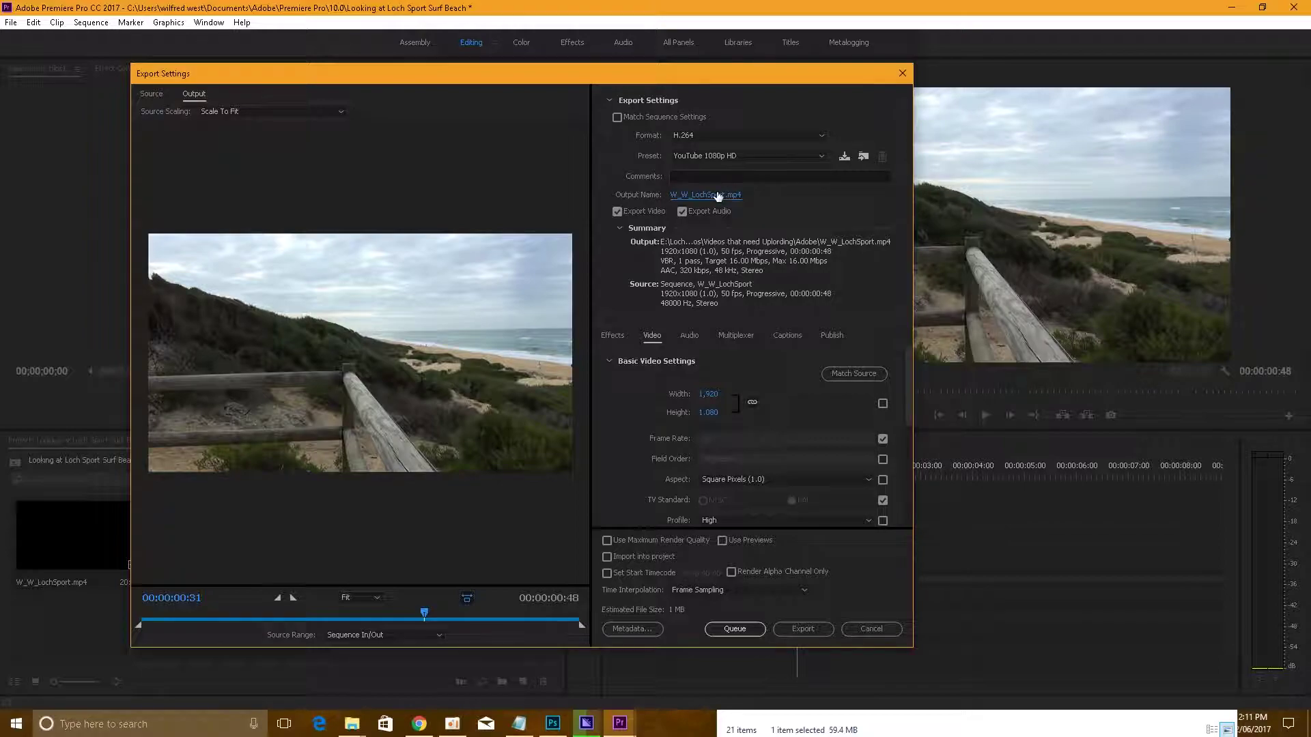
pyautogui.click(718, 196)
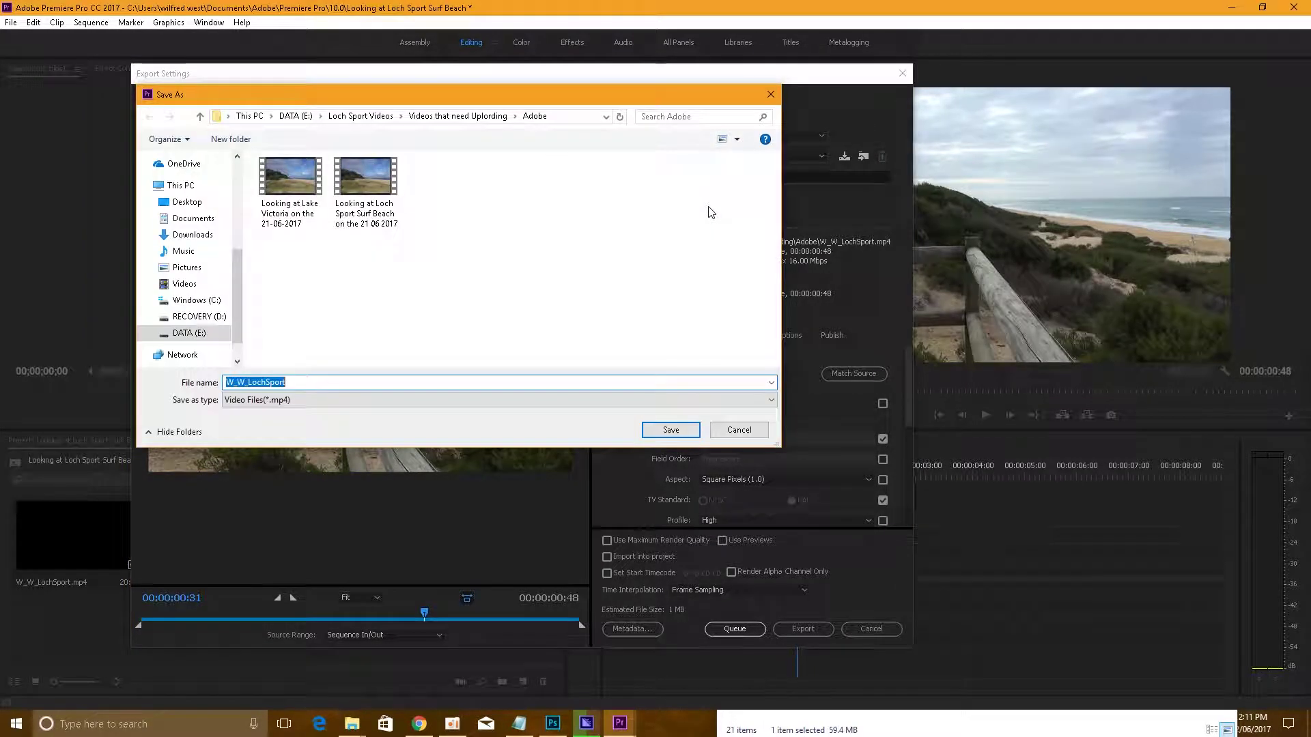
pyautogui.write('1')
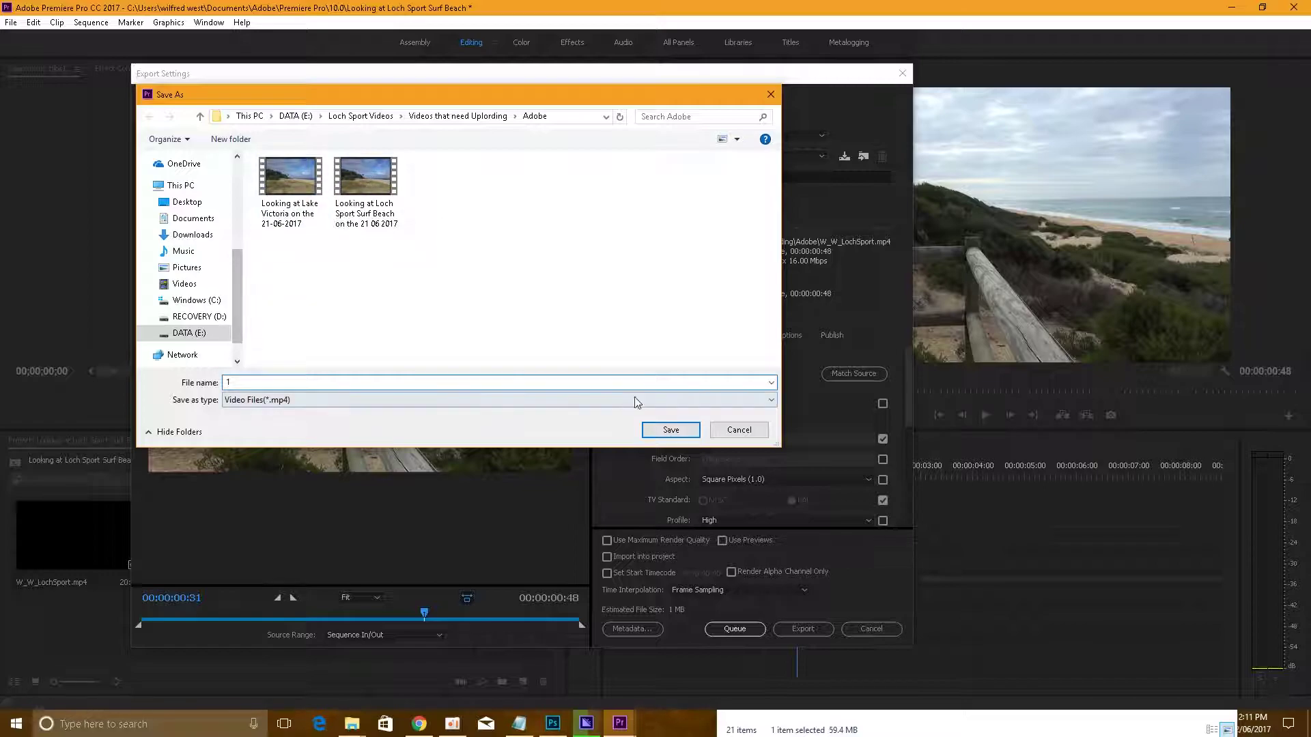
pyautogui.click(669, 430)
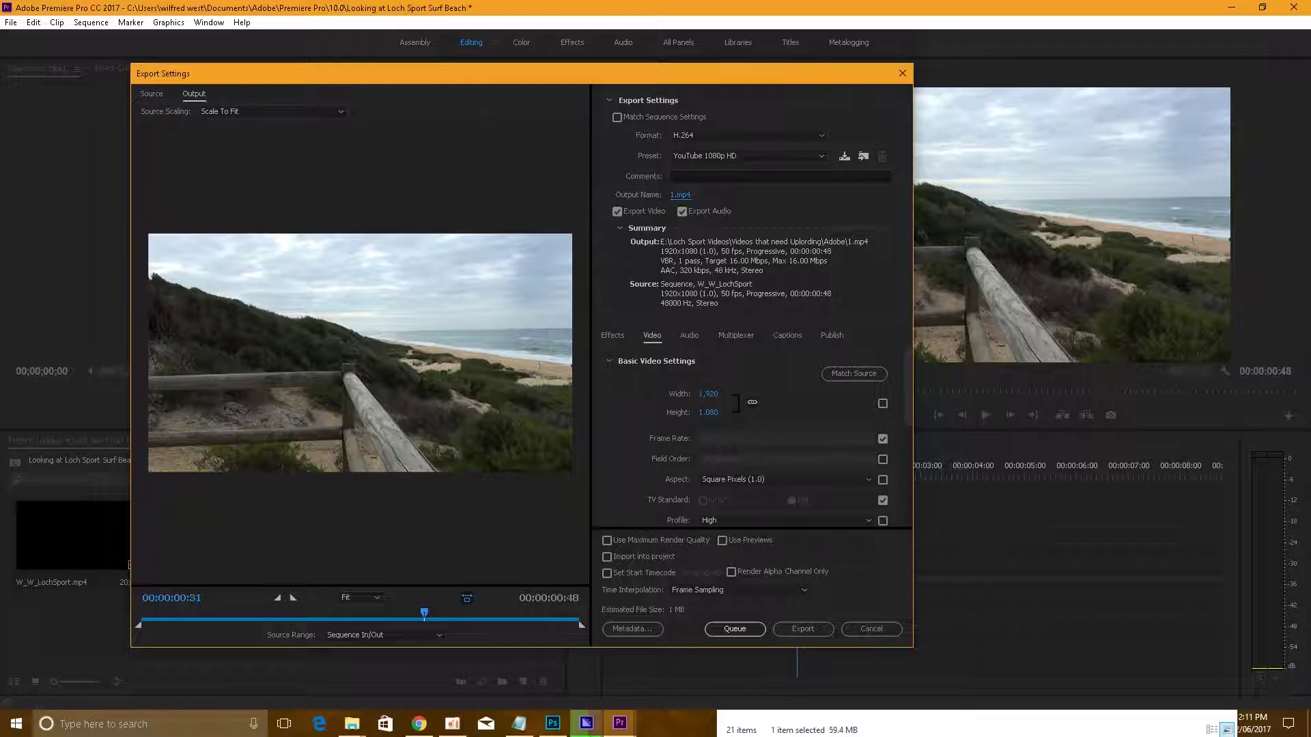
# - Switch to Media Encoder to check the encoding and remove the finished W_W_LochSport job from the queue
pyautogui.click(595, 730)
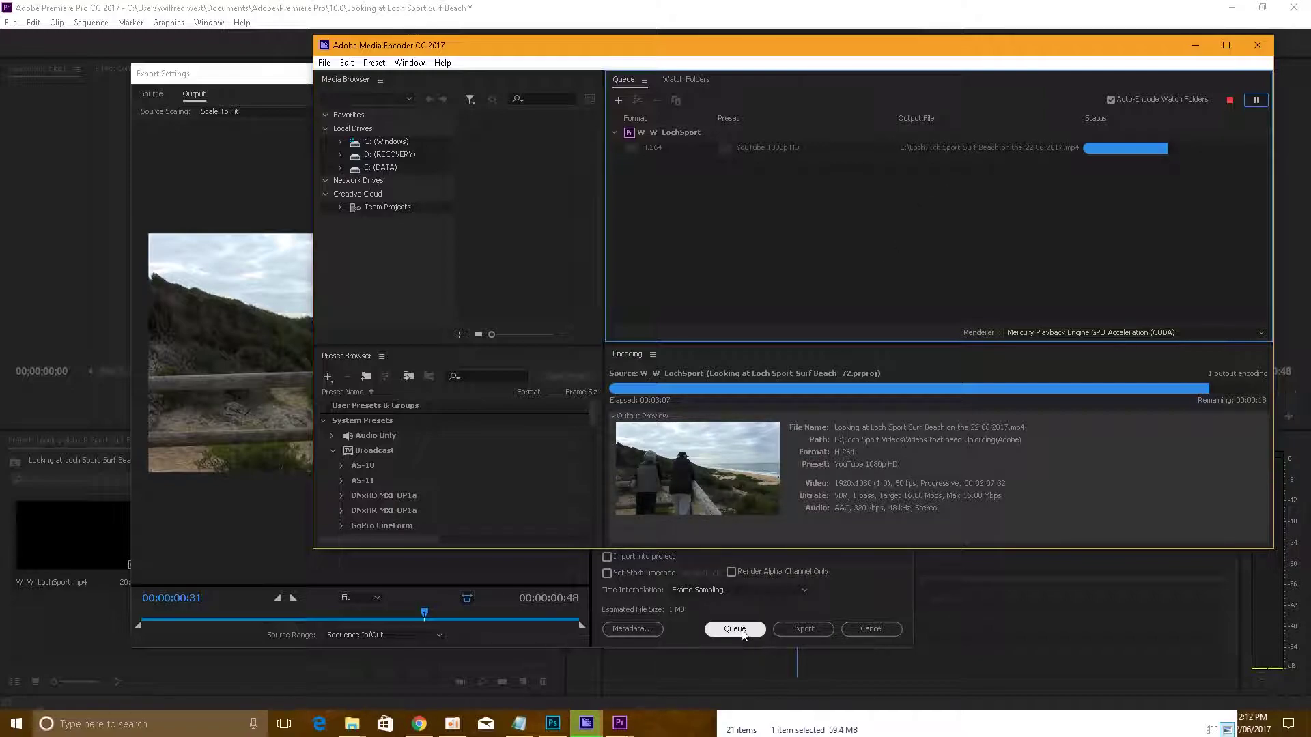
pyautogui.click(877, 593)
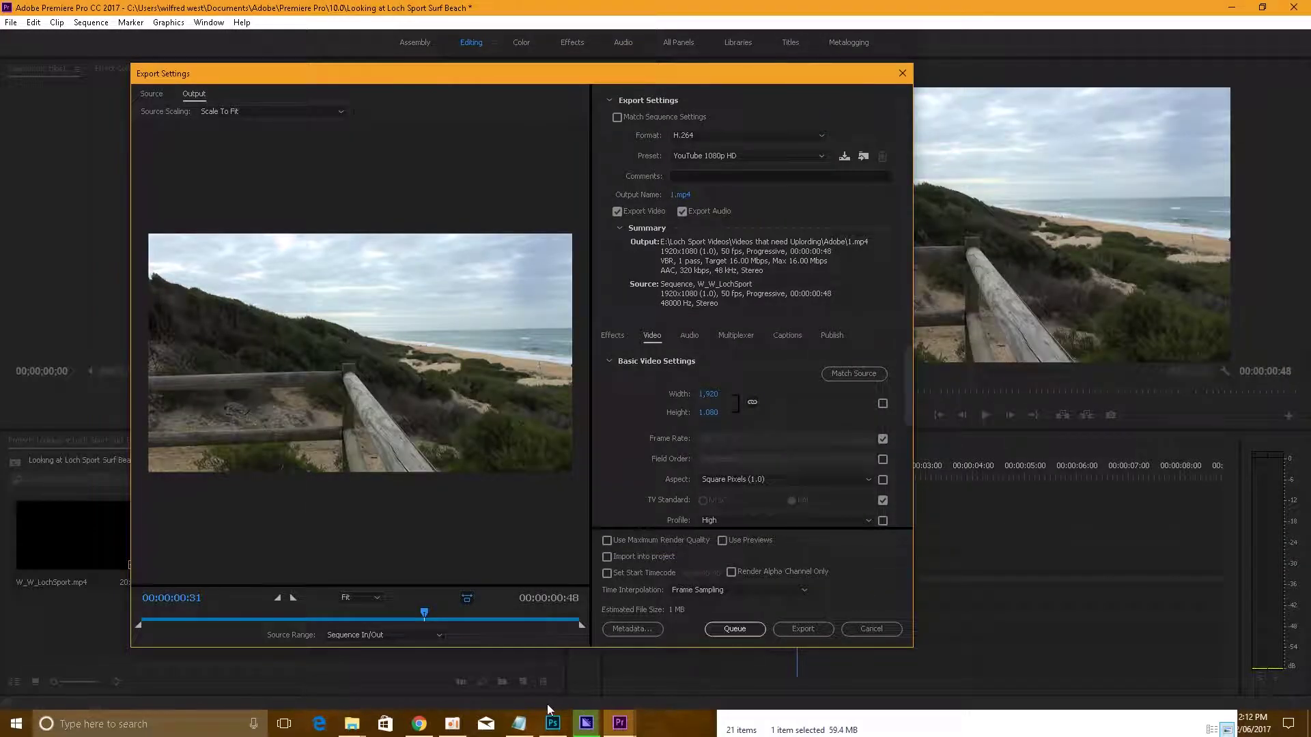
pyautogui.click(586, 723)
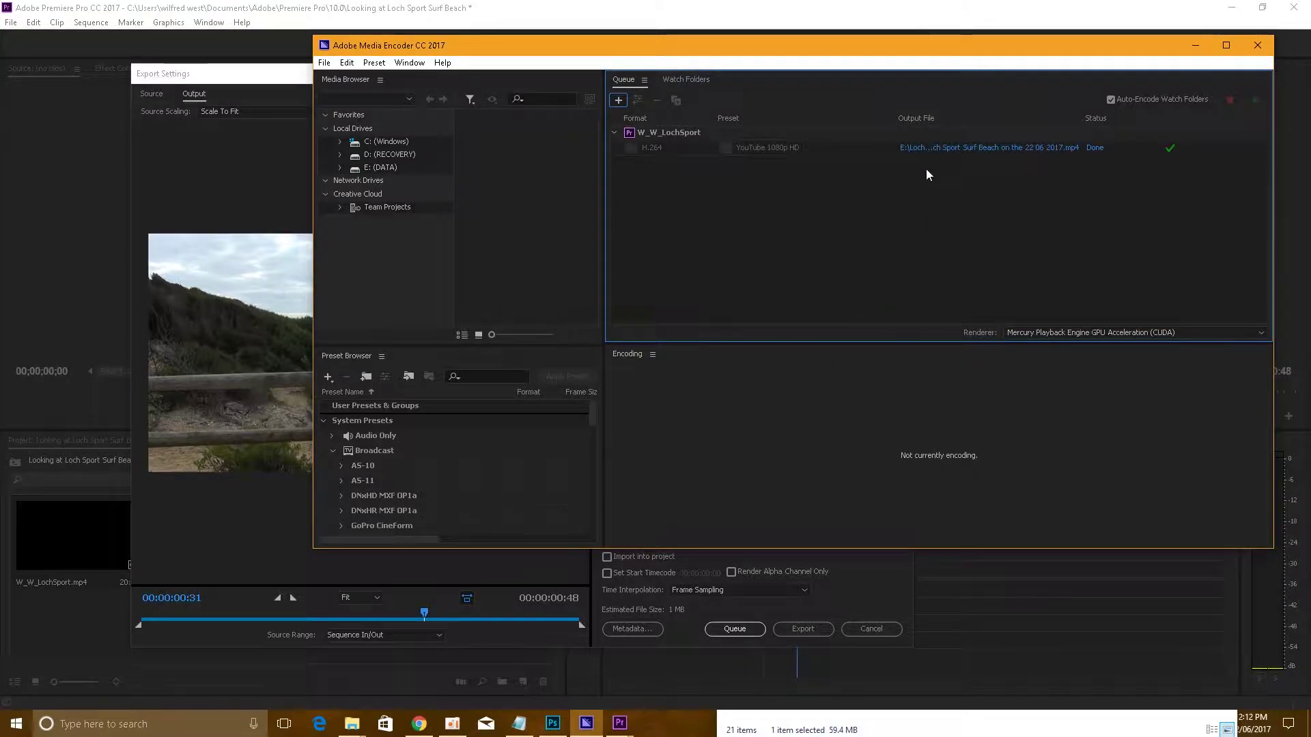
pyautogui.click(877, 137)
pyautogui.press('Delete')
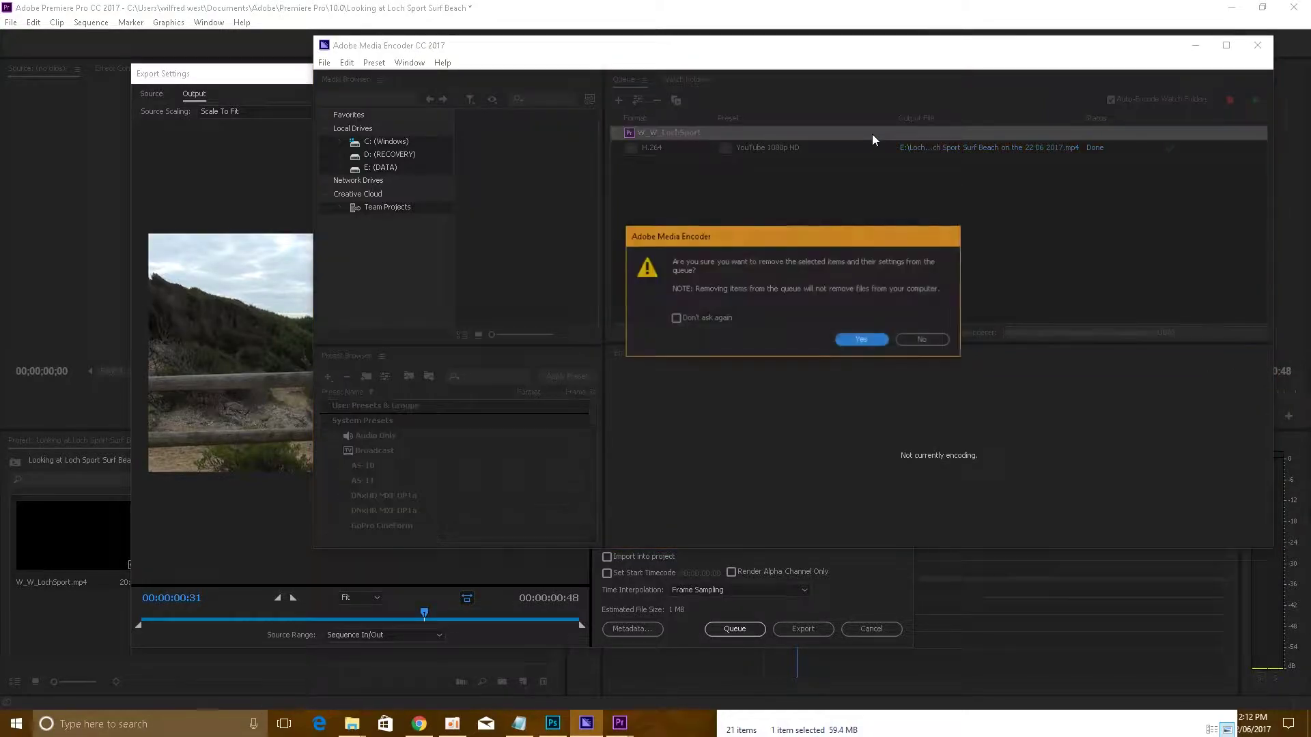
pyautogui.press('Return')
# - Queue and encode the 1.mp4 export in Media Encoder, and clear its finished job from the queue
pyautogui.click(733, 632)
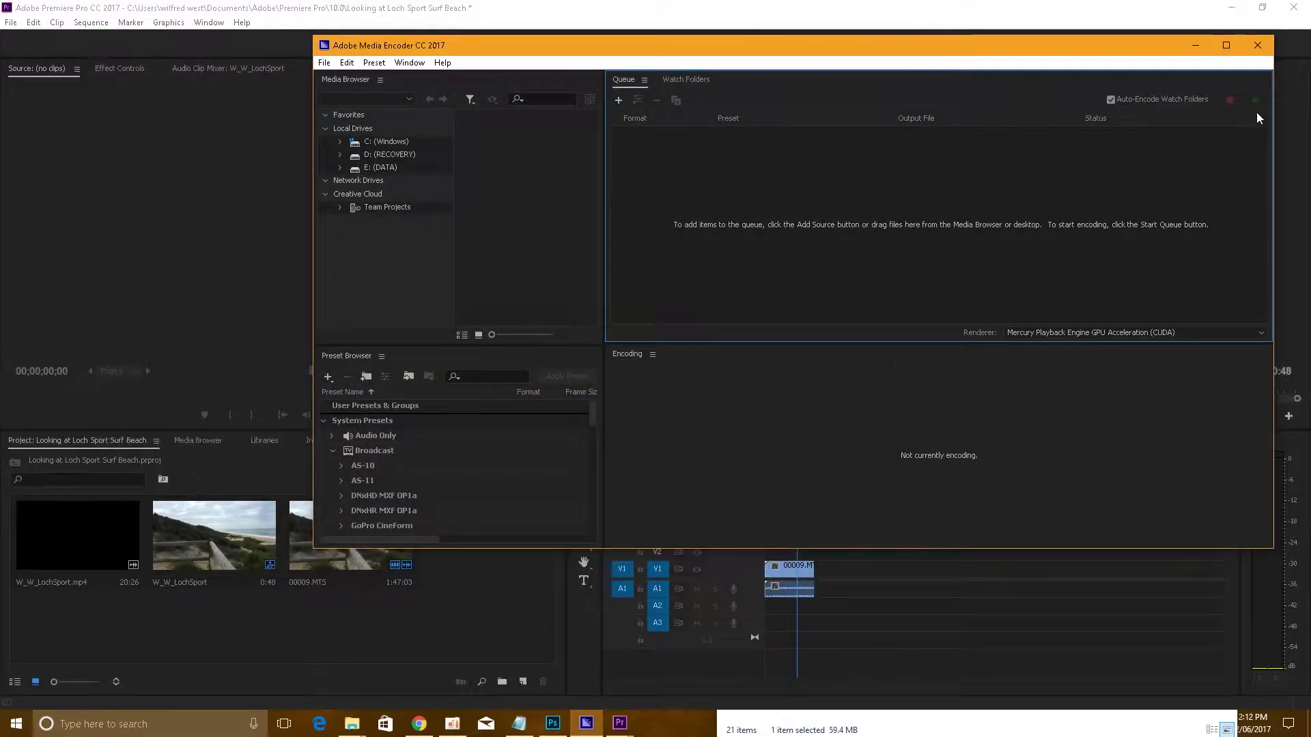
pyautogui.click(1255, 100)
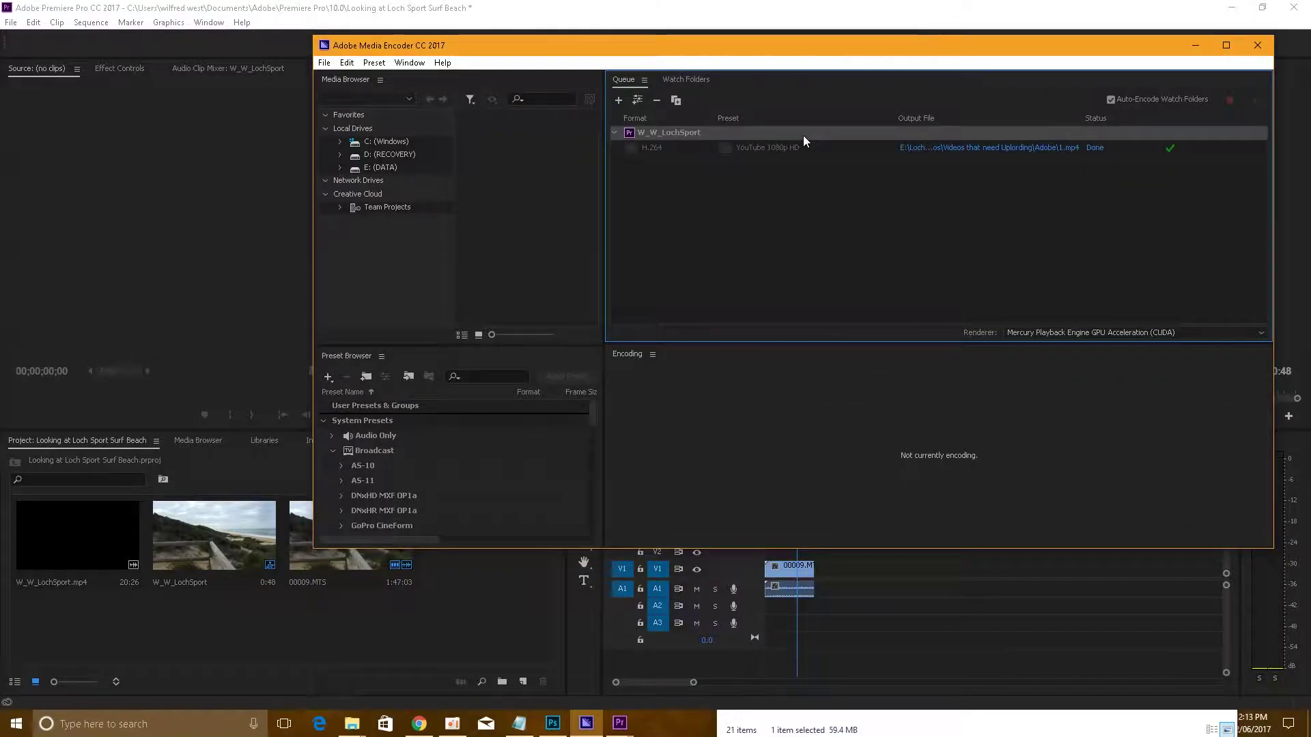
pyautogui.press('Delete')
pyautogui.press('Return')
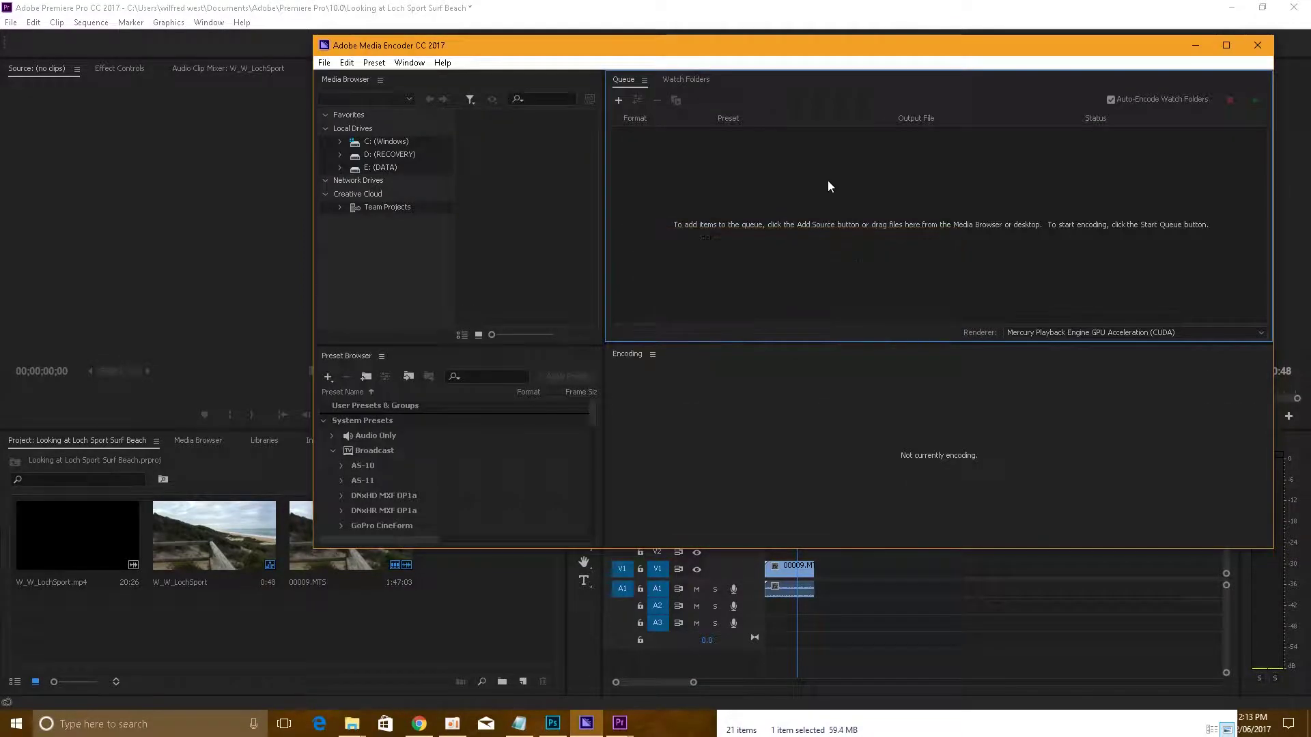
# - Switch back to Premiere Pro and delete all items from the project, including the sequence
pyautogui.click(439, 648)
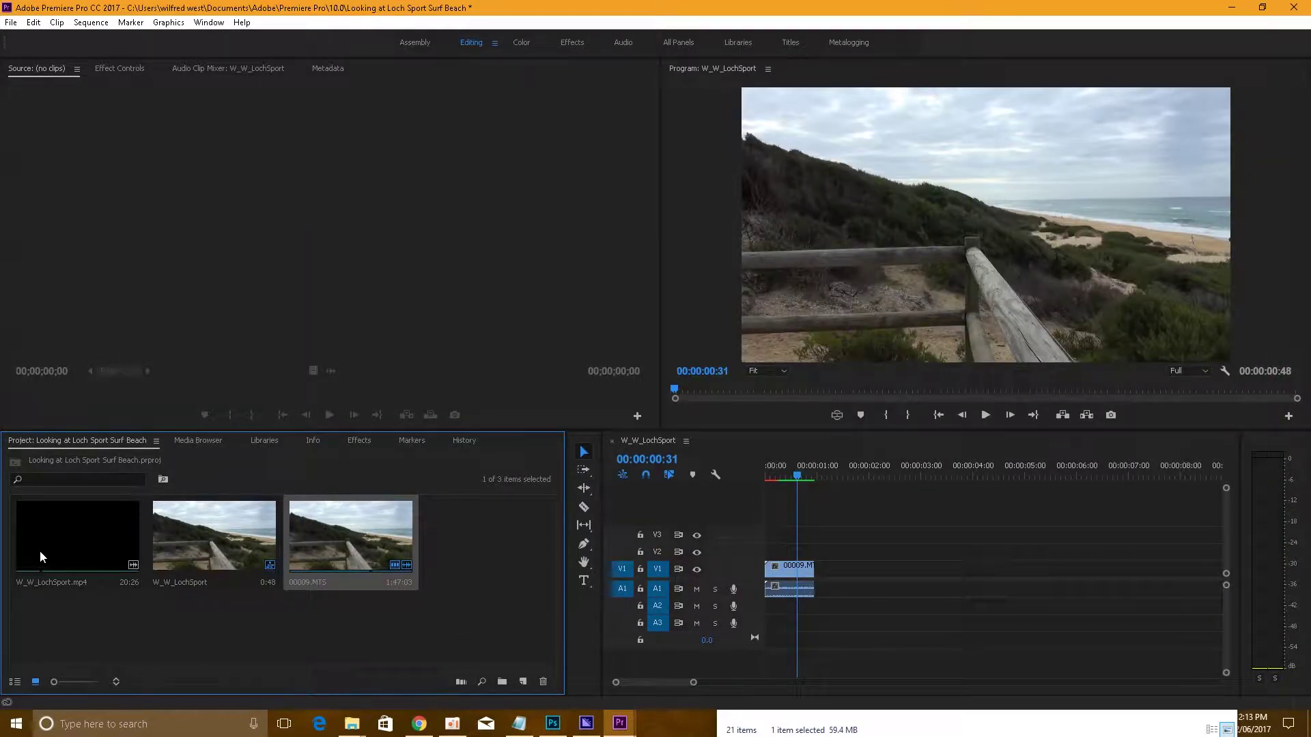
pyautogui.hotkey('ctrl', 'a')
pyautogui.press('Delete')
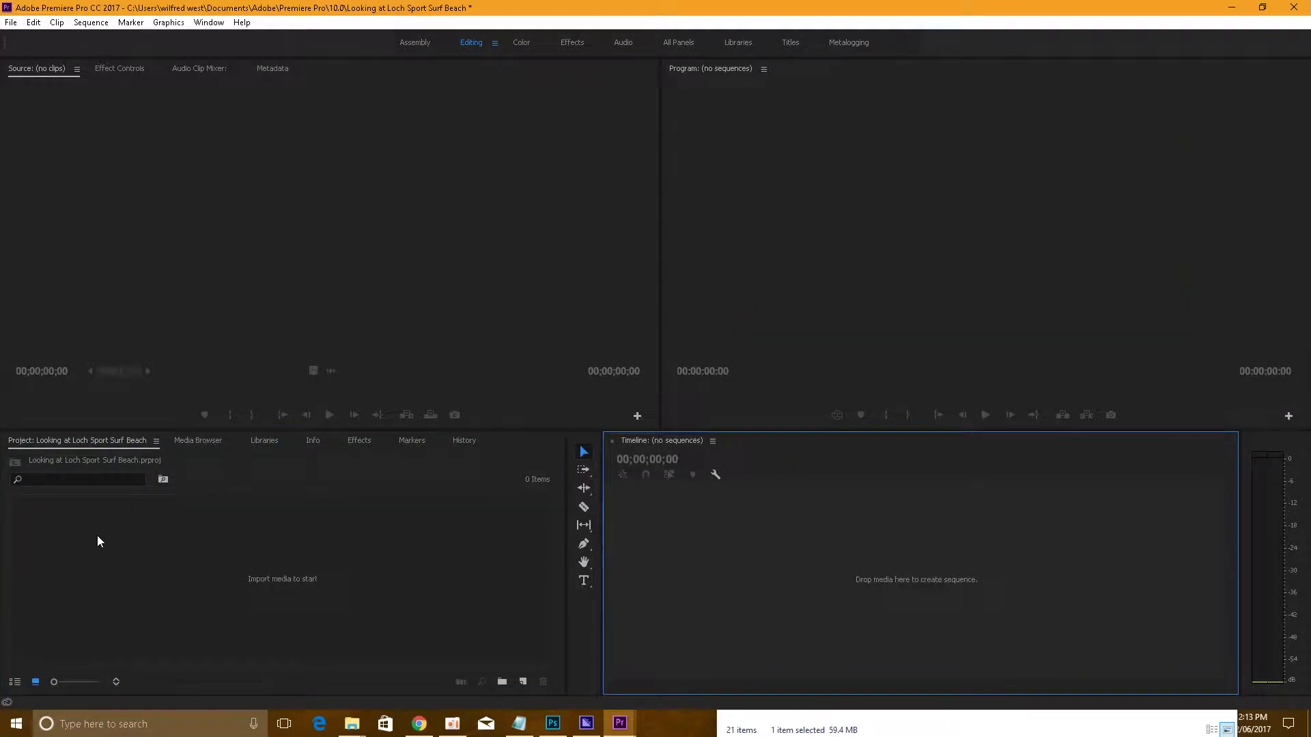
# - Minimize Premiere Pro and Media Encoder, and open the Adobe folder inside Videos that need Uplording in File Explorer
pyautogui.click(1231, 8)
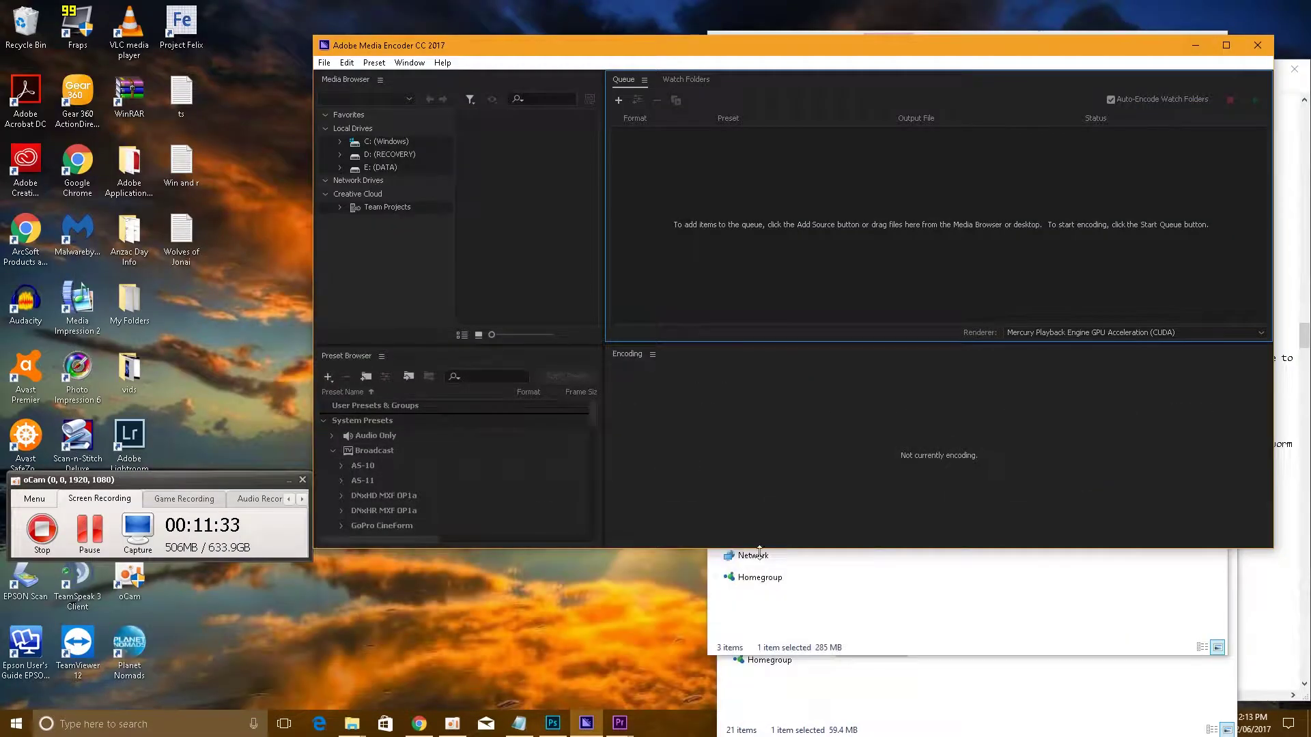
pyautogui.click(1194, 45)
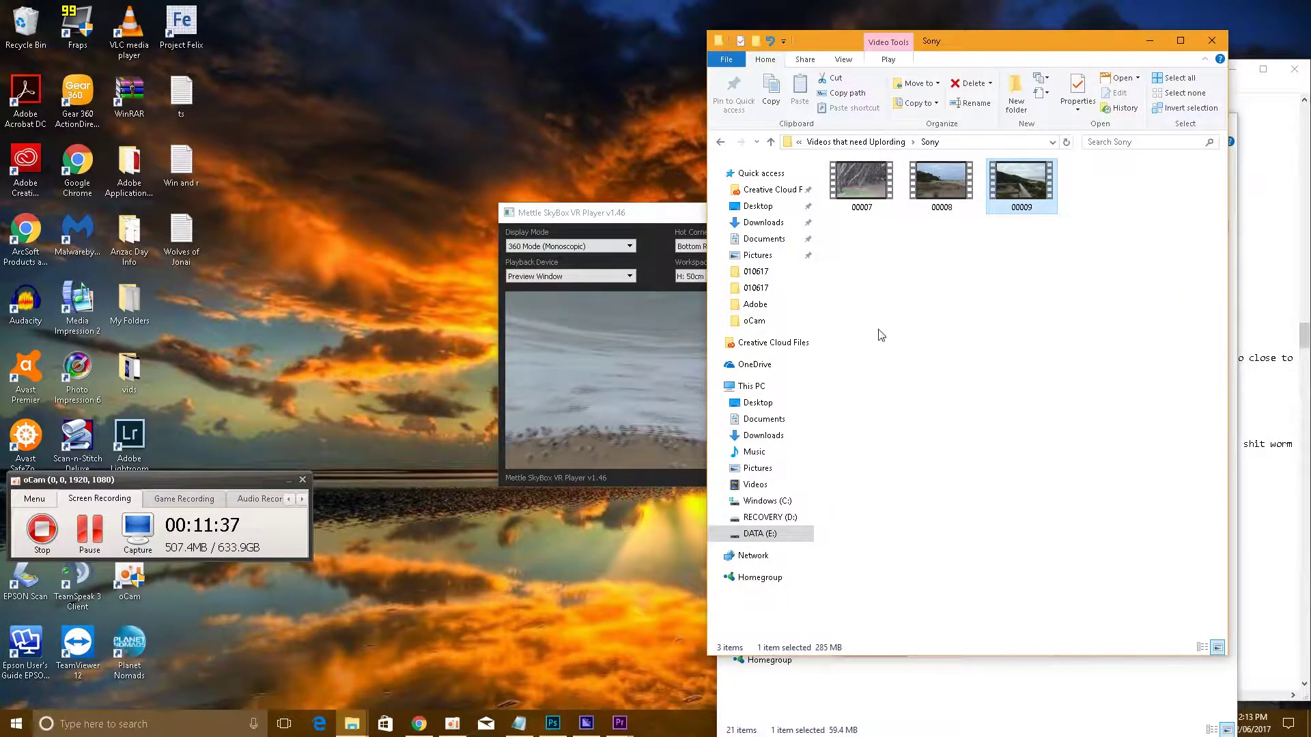
pyautogui.click(771, 143)
pyautogui.doubleClick(882, 217)
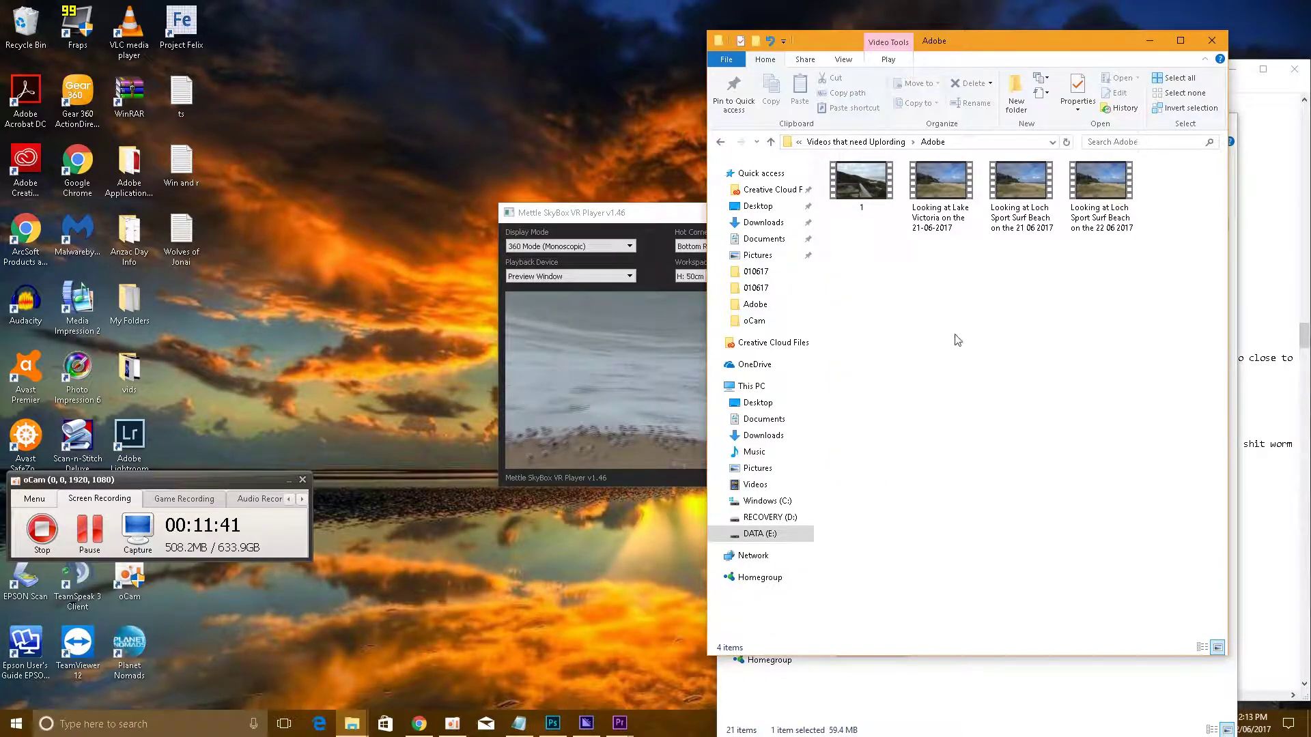
pyautogui.click(958, 191)
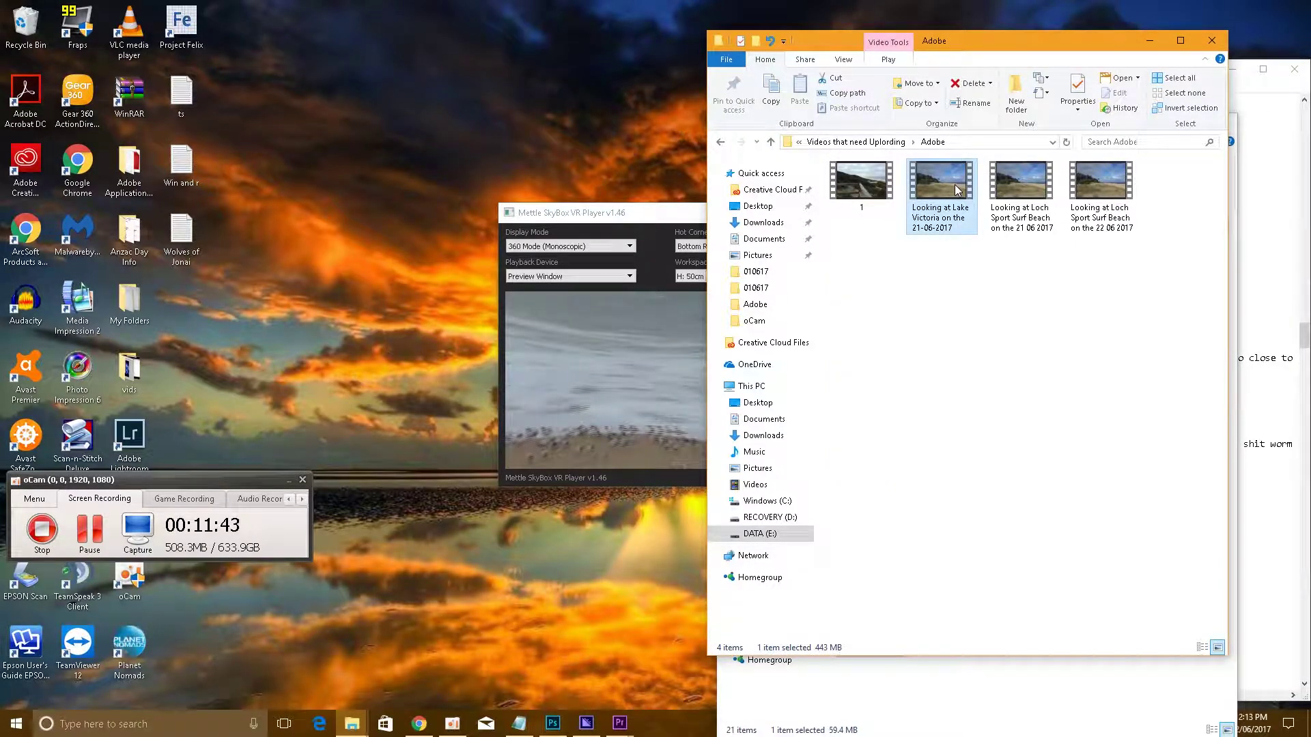
pyautogui.press('Delete')
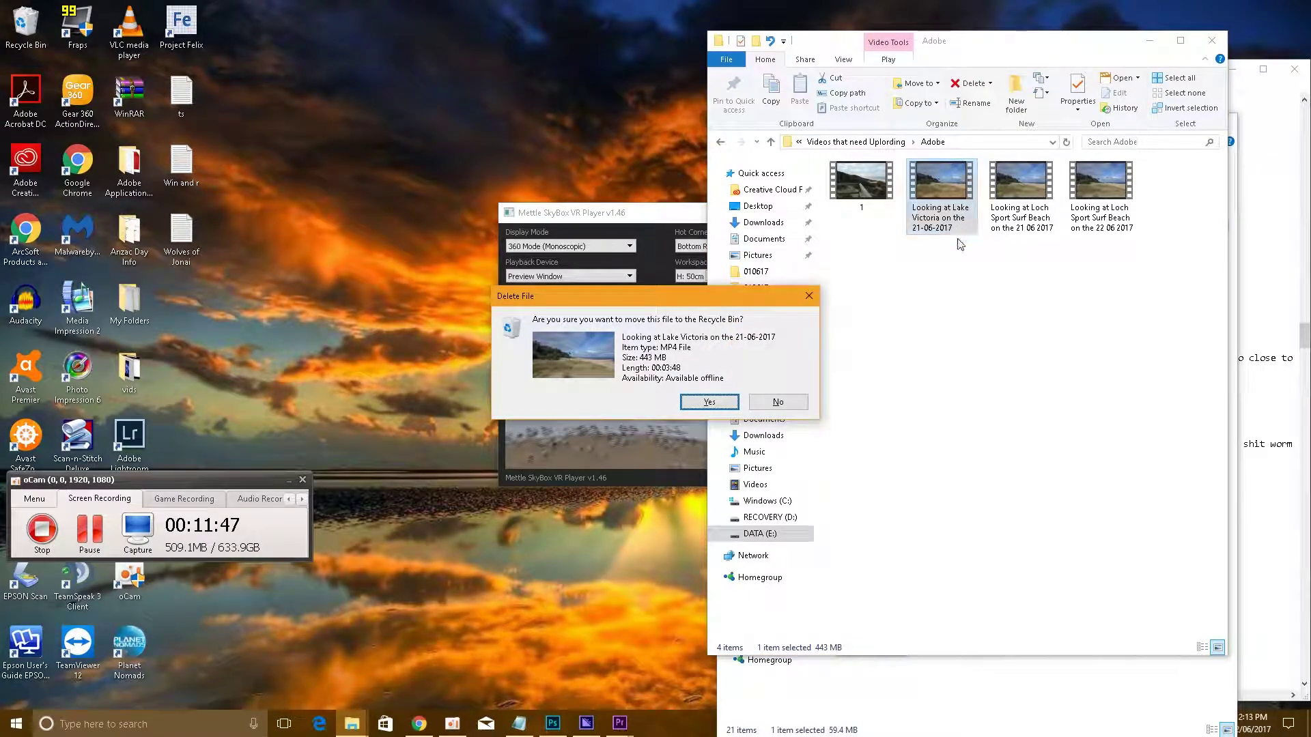
pyautogui.press('Tab')
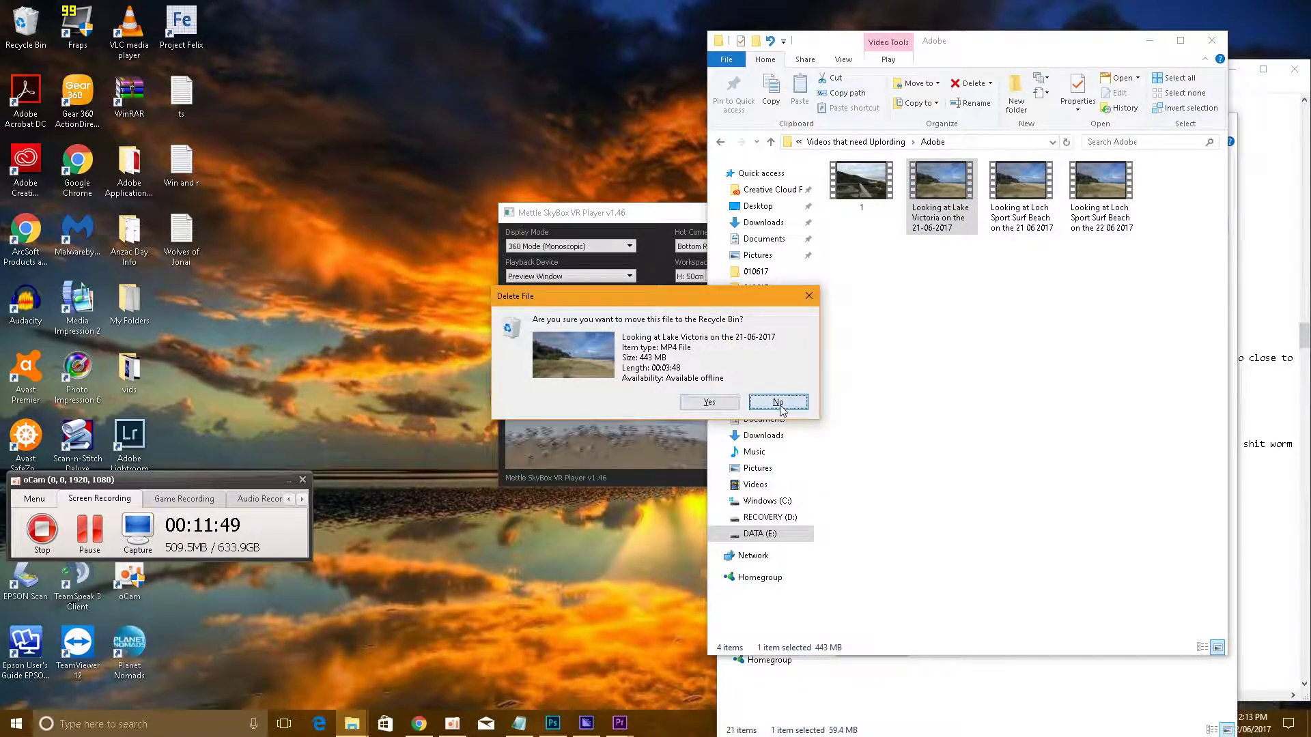
pyautogui.press('Return')
# - Move the video Looking at Loch Sport Surf Beach on the 21 06 2017 to the Recycle Bin
pyautogui.press('Right')
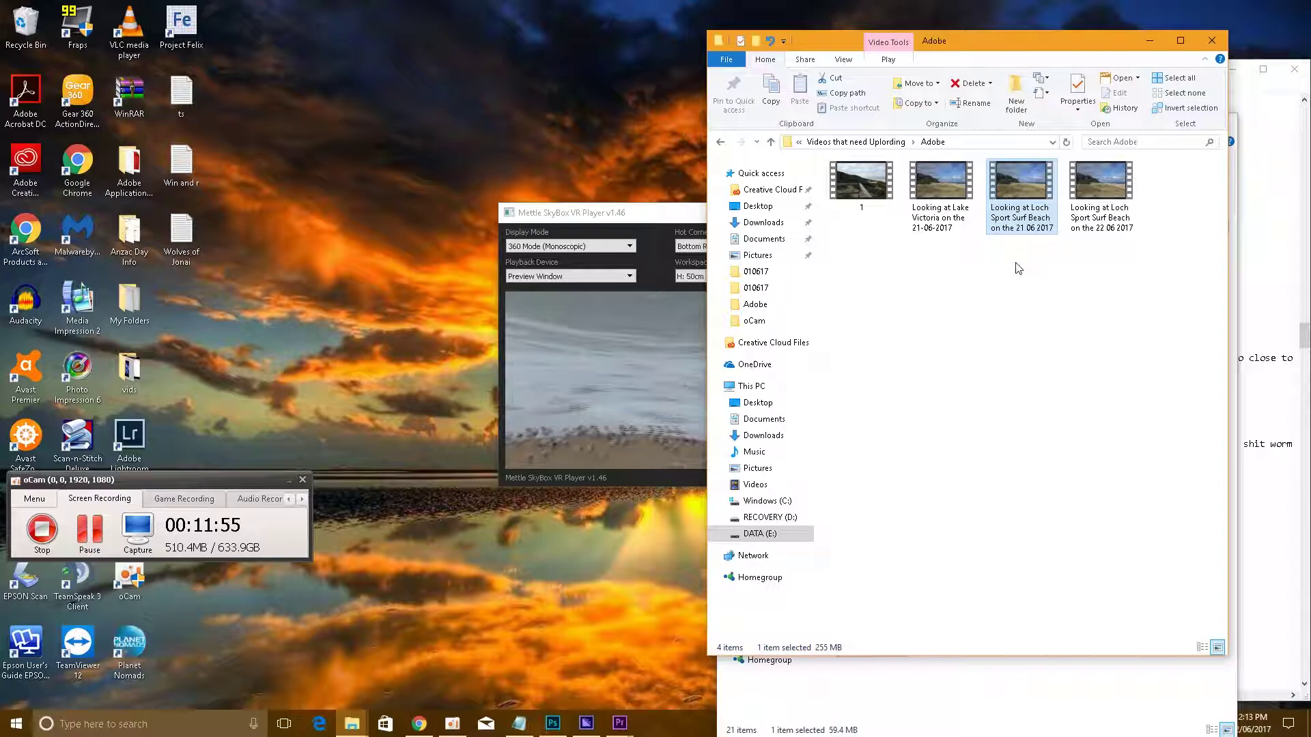
pyautogui.click(968, 83)
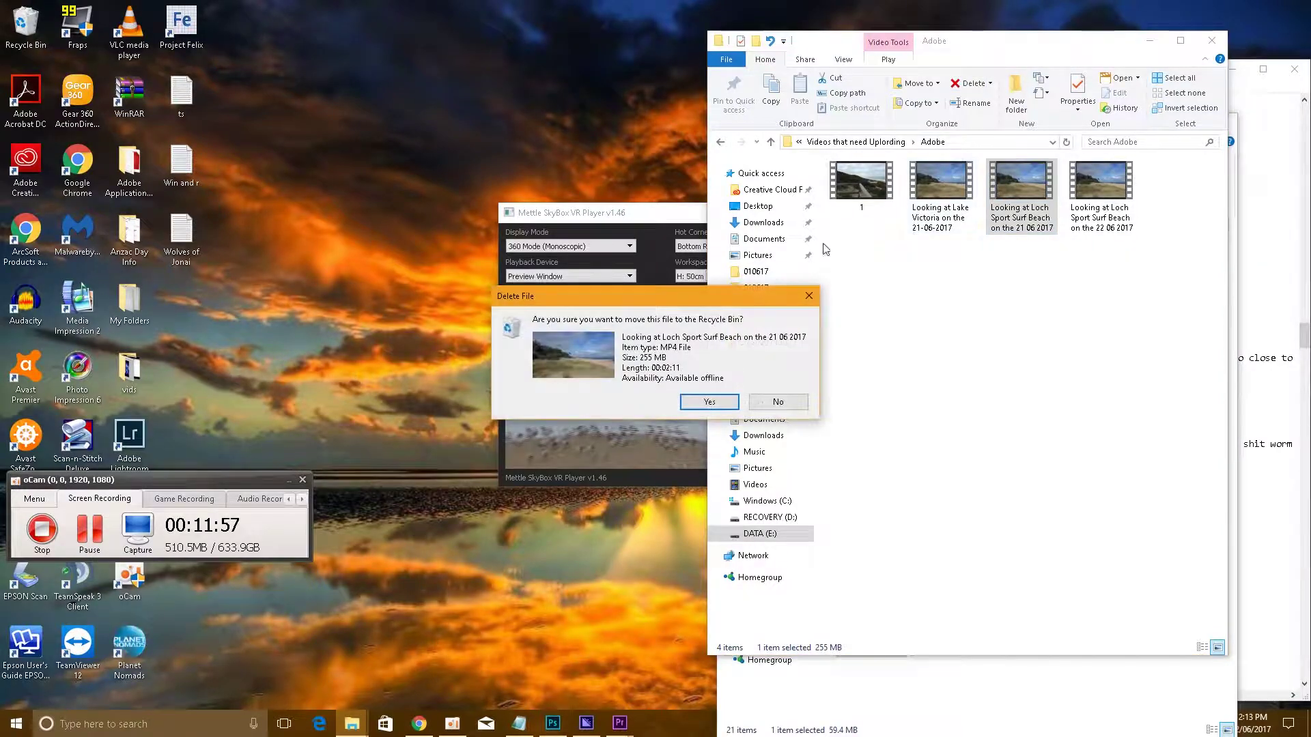
pyautogui.click(710, 401)
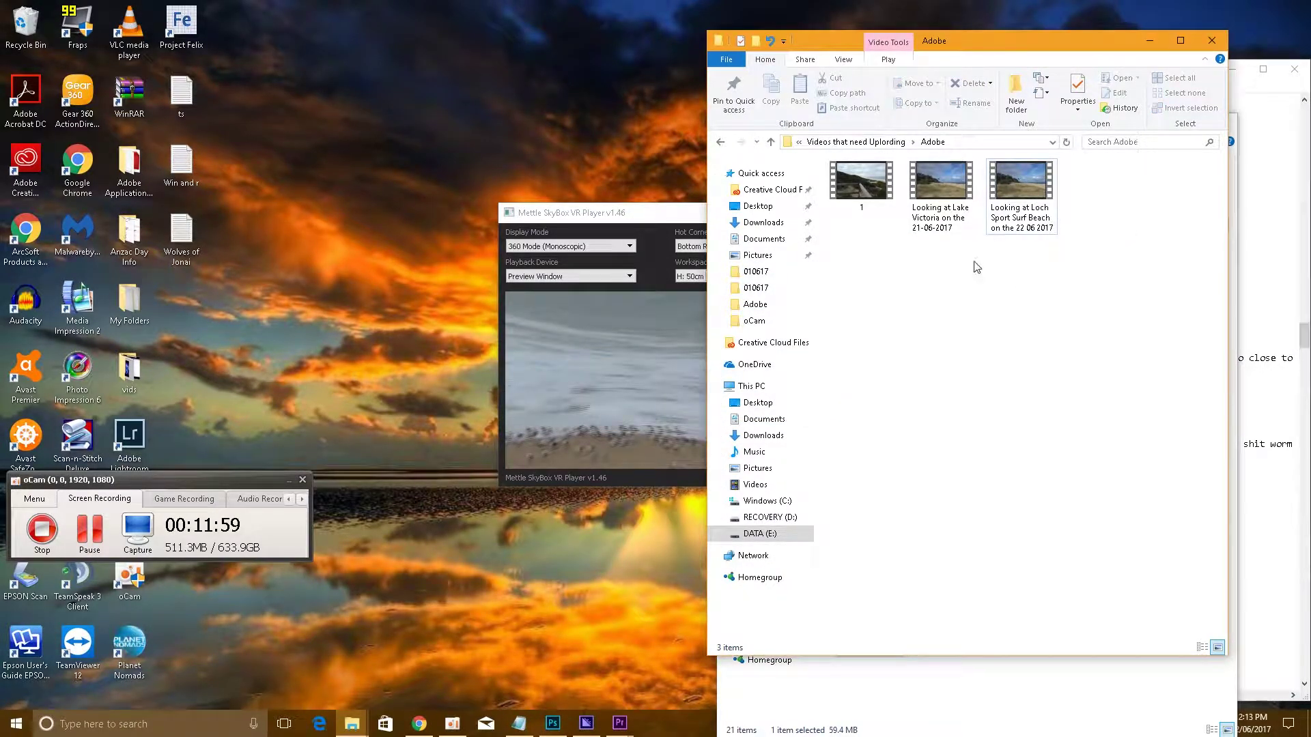
# - Open the exported video 1.mp4 with Adobe Photoshop CC 2017
pyautogui.click(860, 191)
pyautogui.rightClick(862, 197)
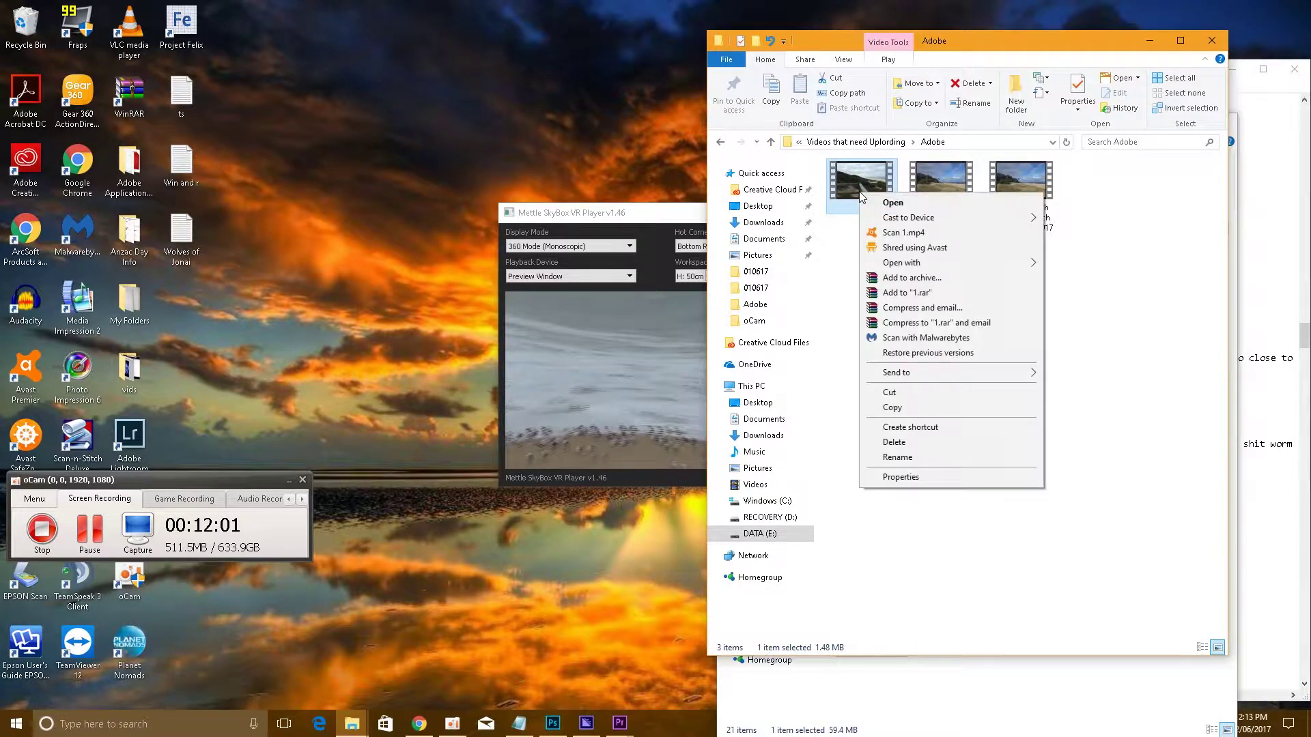
pyautogui.moveTo(905, 266)
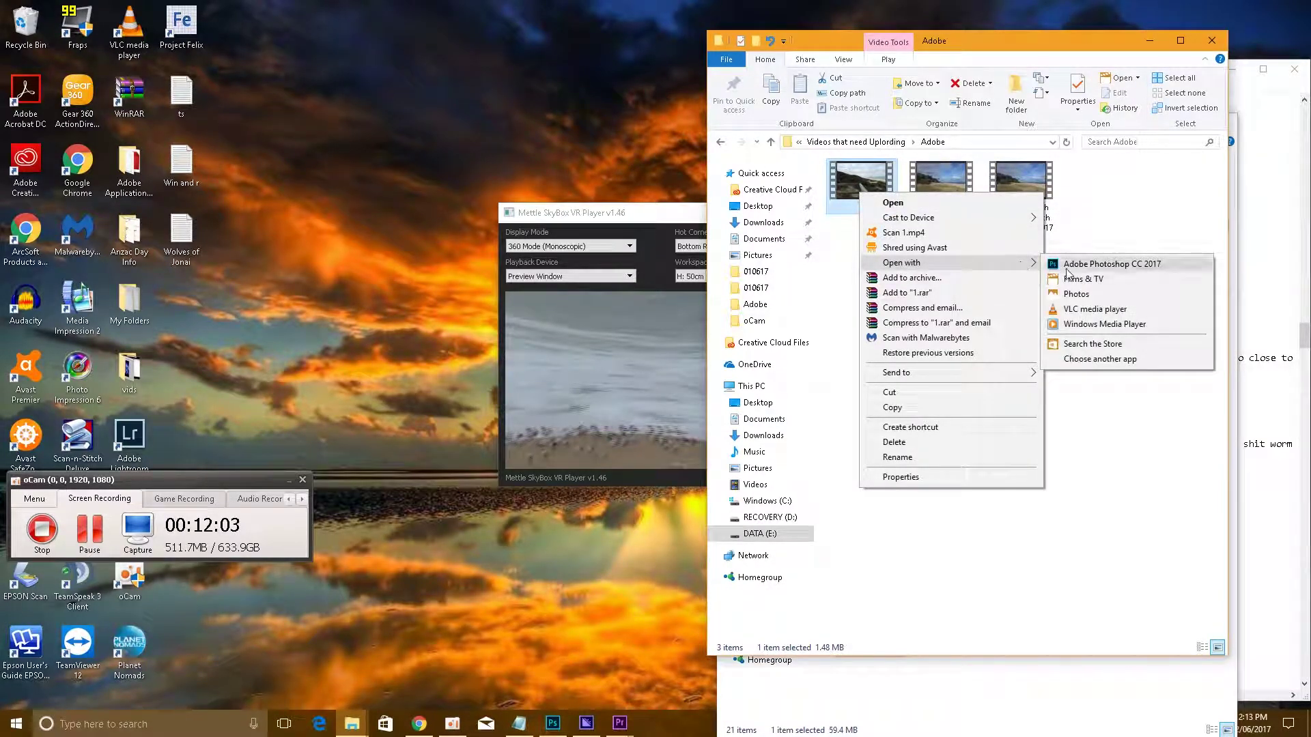
pyautogui.click(1070, 268)
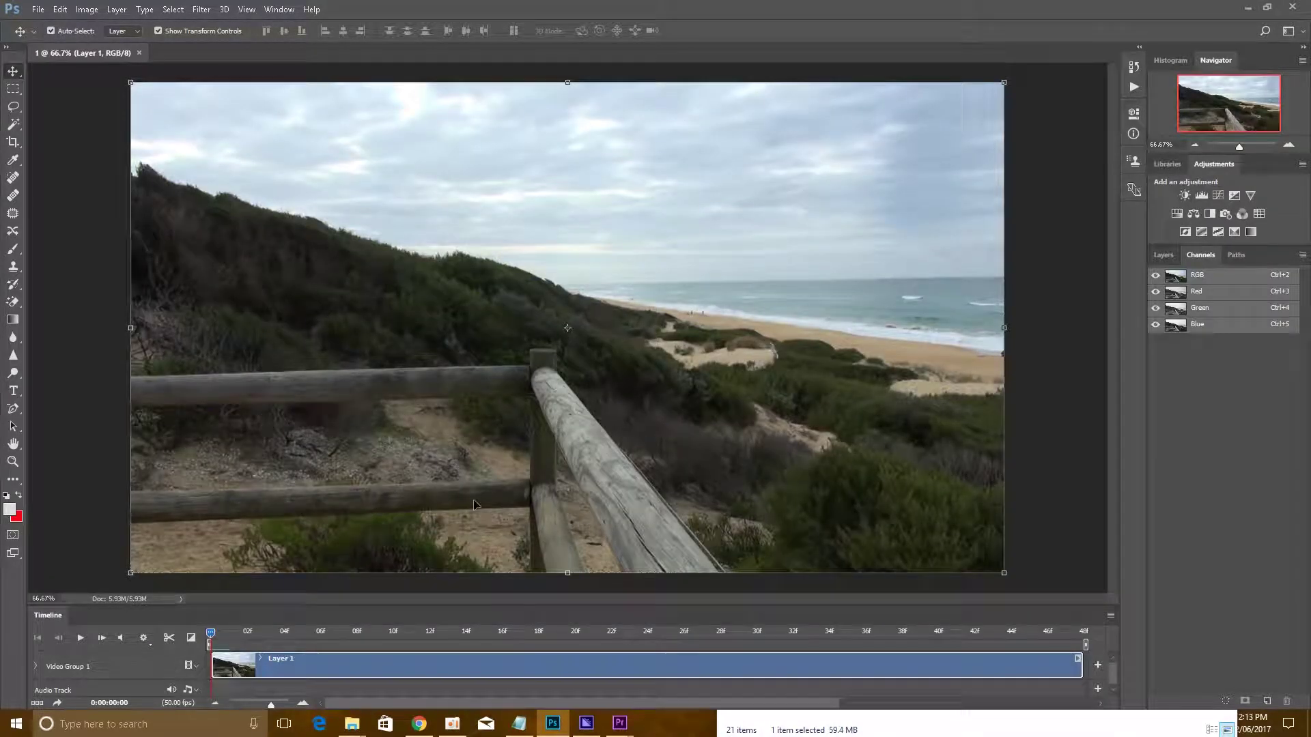
# - Play the video and scrub through its timeline to place the playhead at 0:00:00:37
pyautogui.click(82, 639)
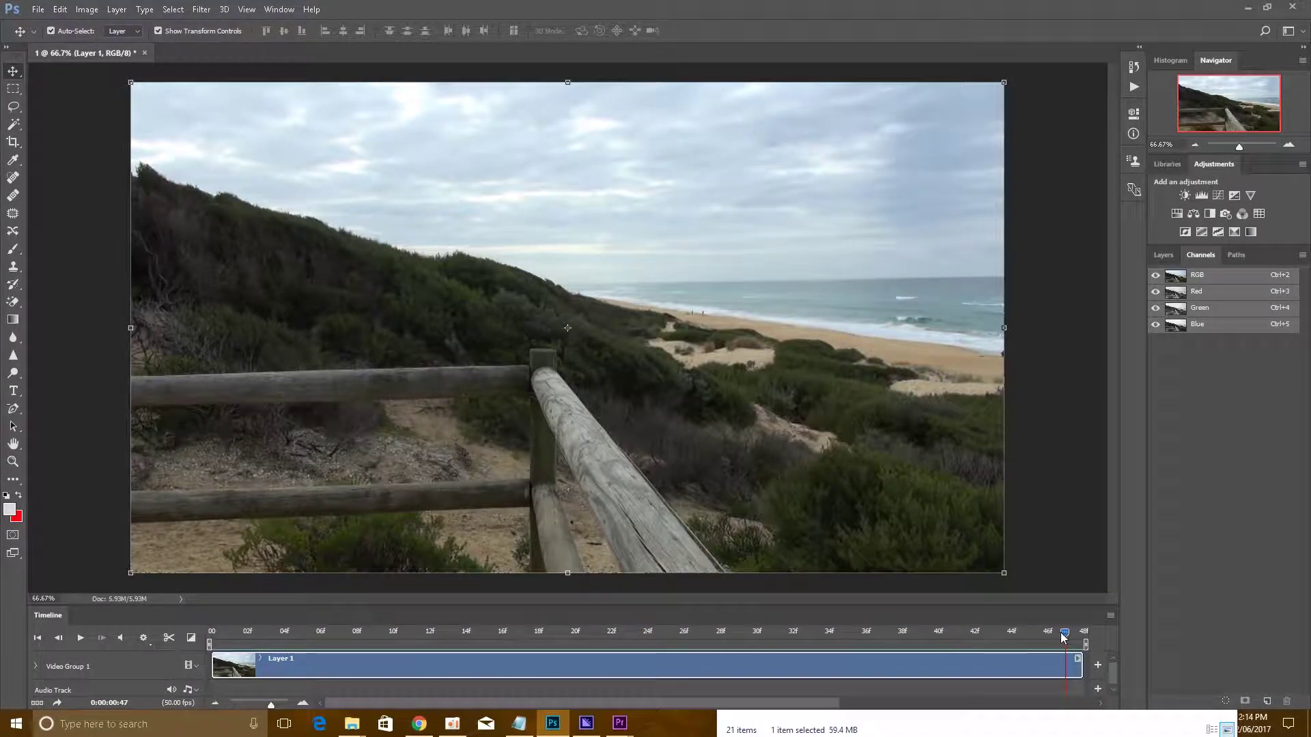
pyautogui.moveTo(1061, 633); pyautogui.dragTo(910, 643)
pyautogui.moveTo(869, 637); pyautogui.dragTo(940, 640)
pyautogui.moveTo(954, 641); pyautogui.dragTo(883, 644)
pyautogui.moveTo(796, 658); pyautogui.dragTo(845, 662)
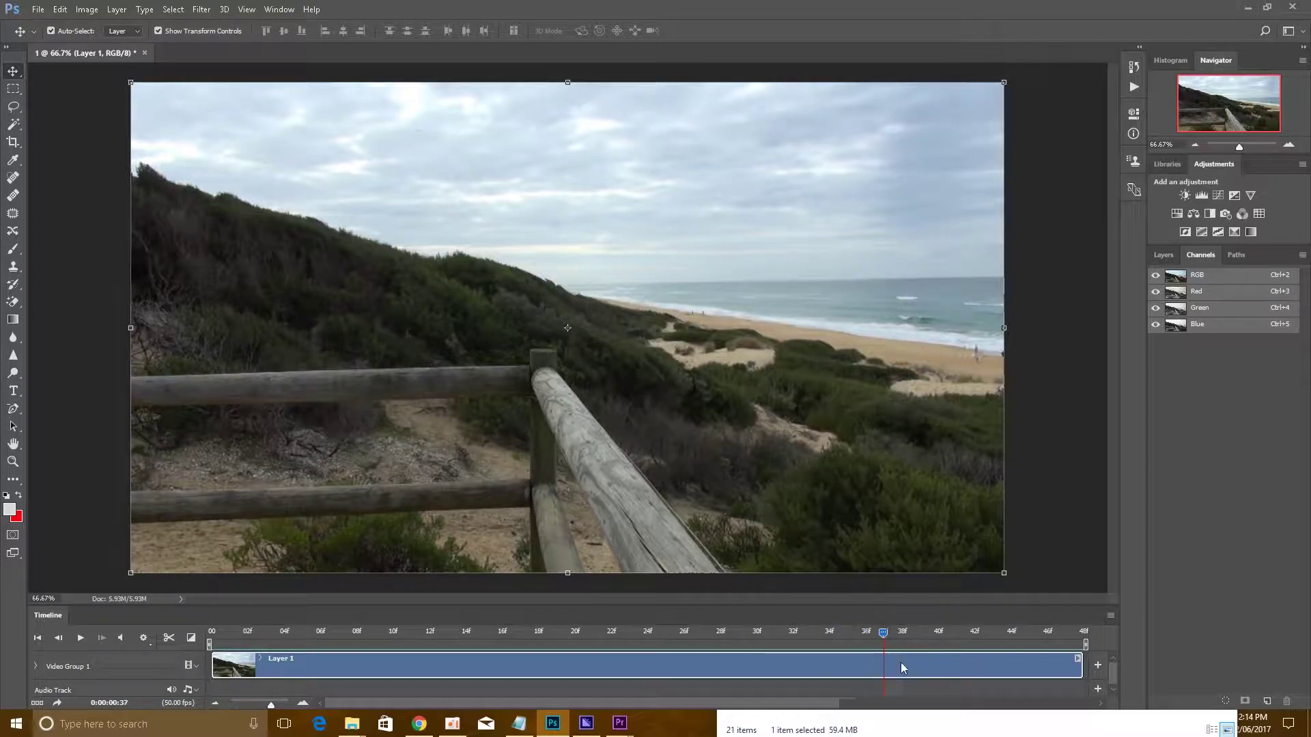
pyautogui.moveTo(927, 668); pyautogui.dragTo(950, 669)
pyautogui.moveTo(957, 640); pyautogui.dragTo(882, 634)
# - Quick-export the current video frame as a PNG named 1 in the Adobe folder
pyautogui.click(38, 9)
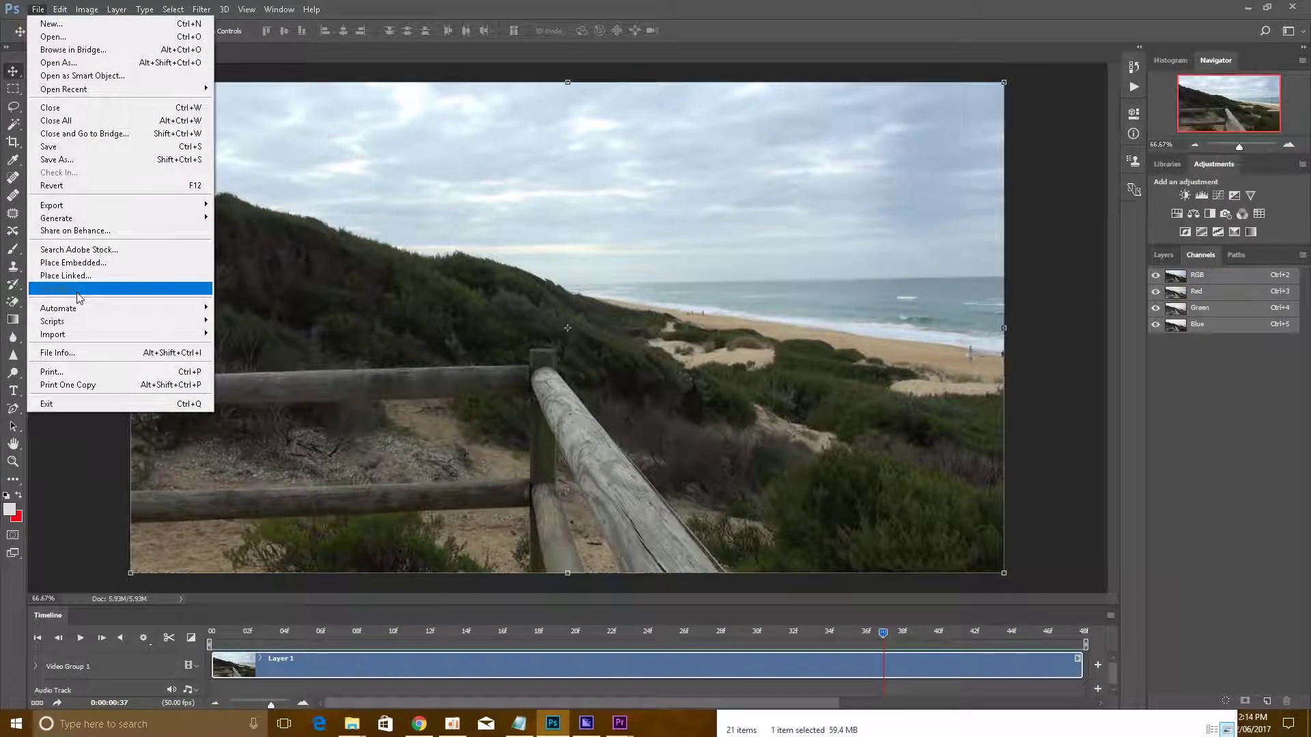
pyautogui.moveTo(96, 207)
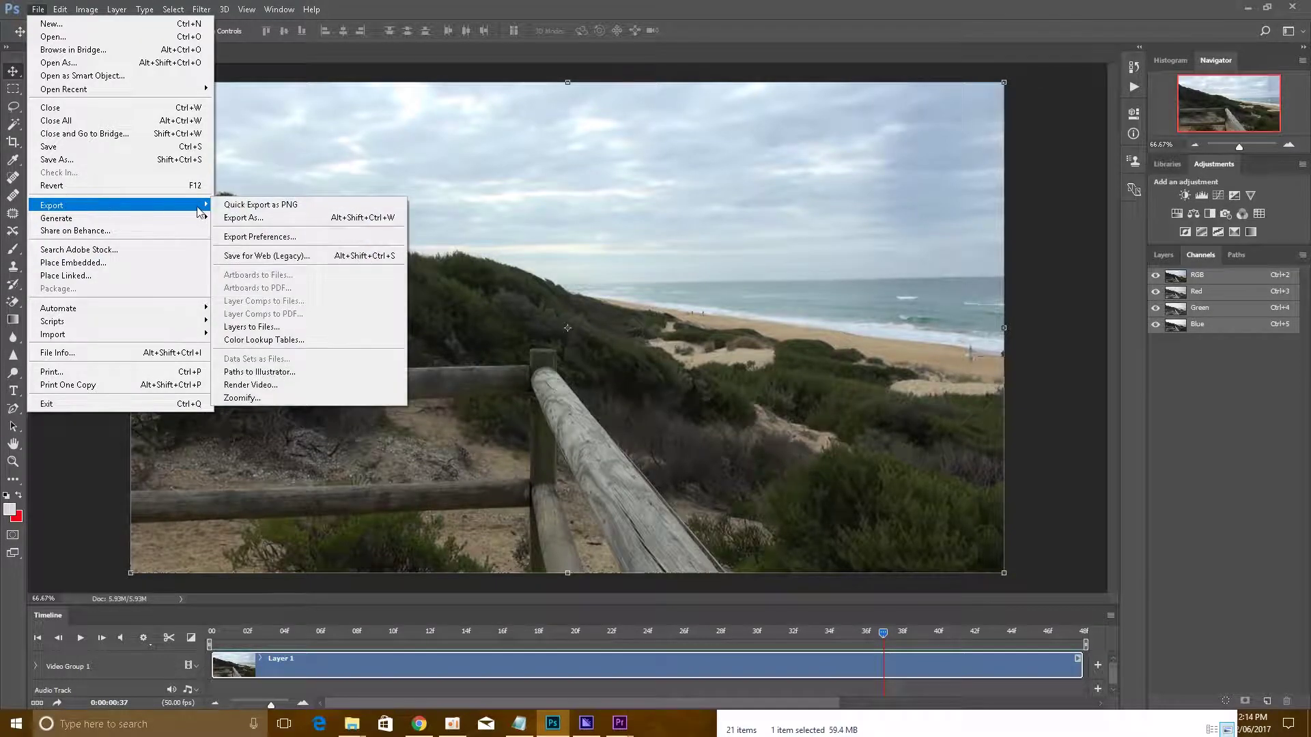
pyautogui.click(263, 207)
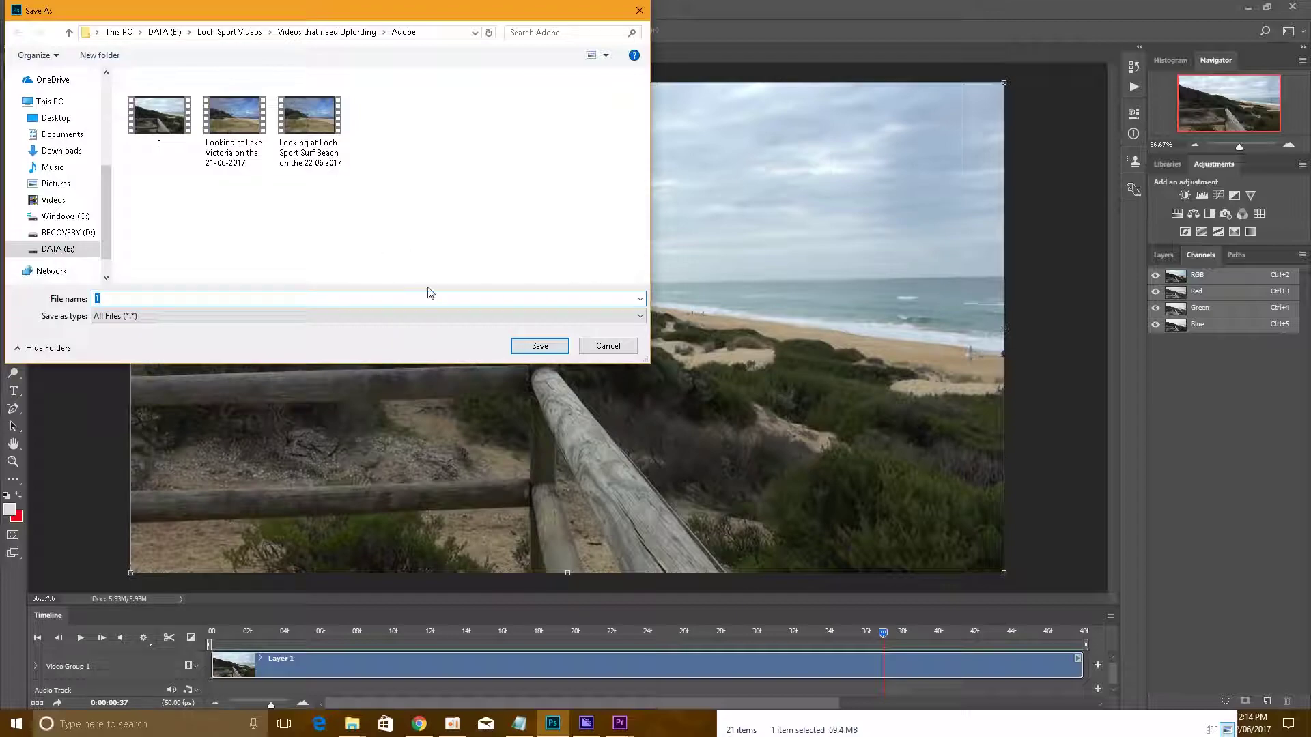
pyautogui.click(540, 345)
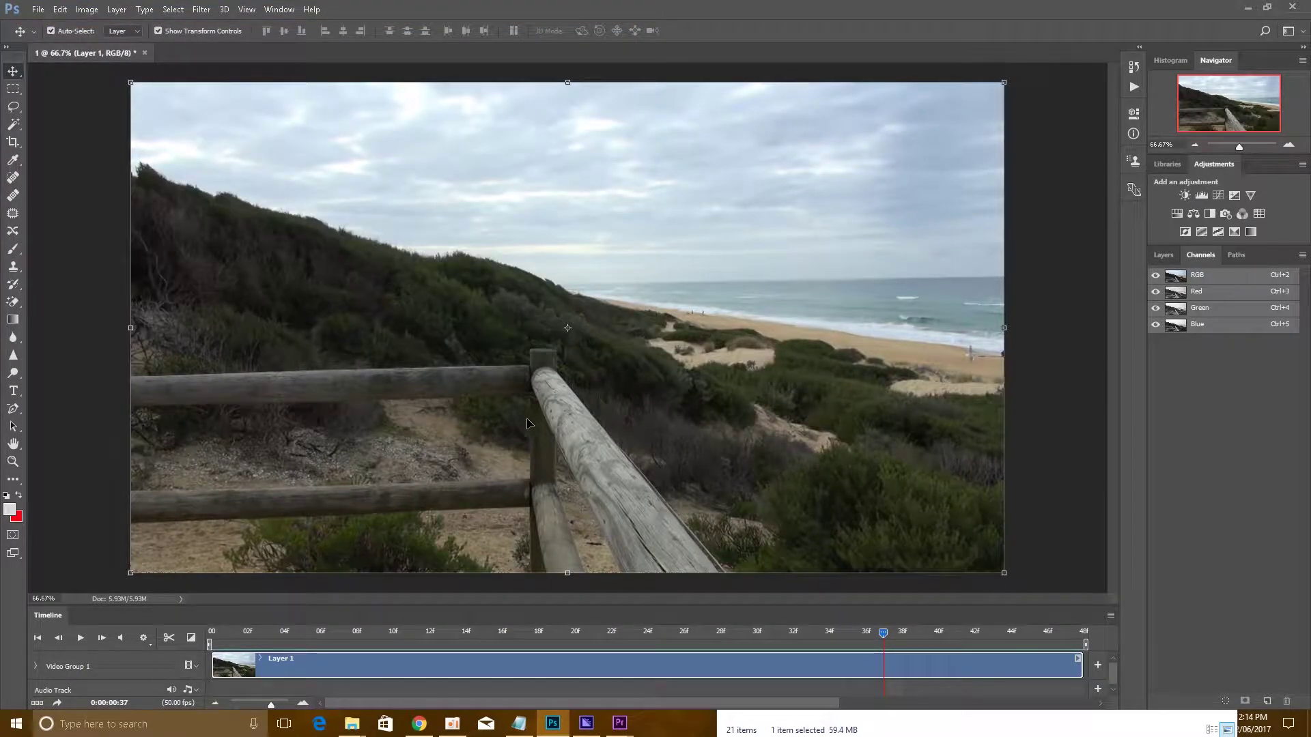
# - Switch to the Adobe folder in File Explorer and select the exported PNG image 1
pyautogui.moveTo(351, 723)
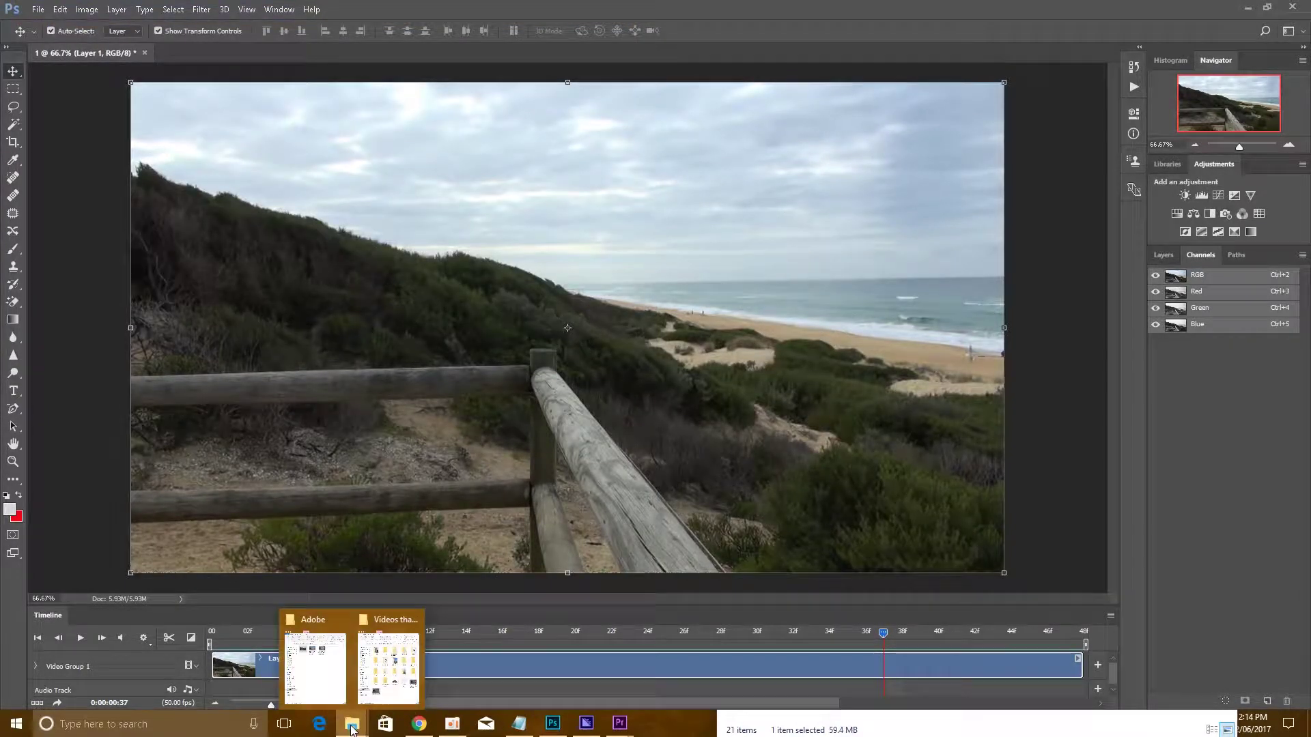
pyautogui.click(338, 693)
pyautogui.click(952, 199)
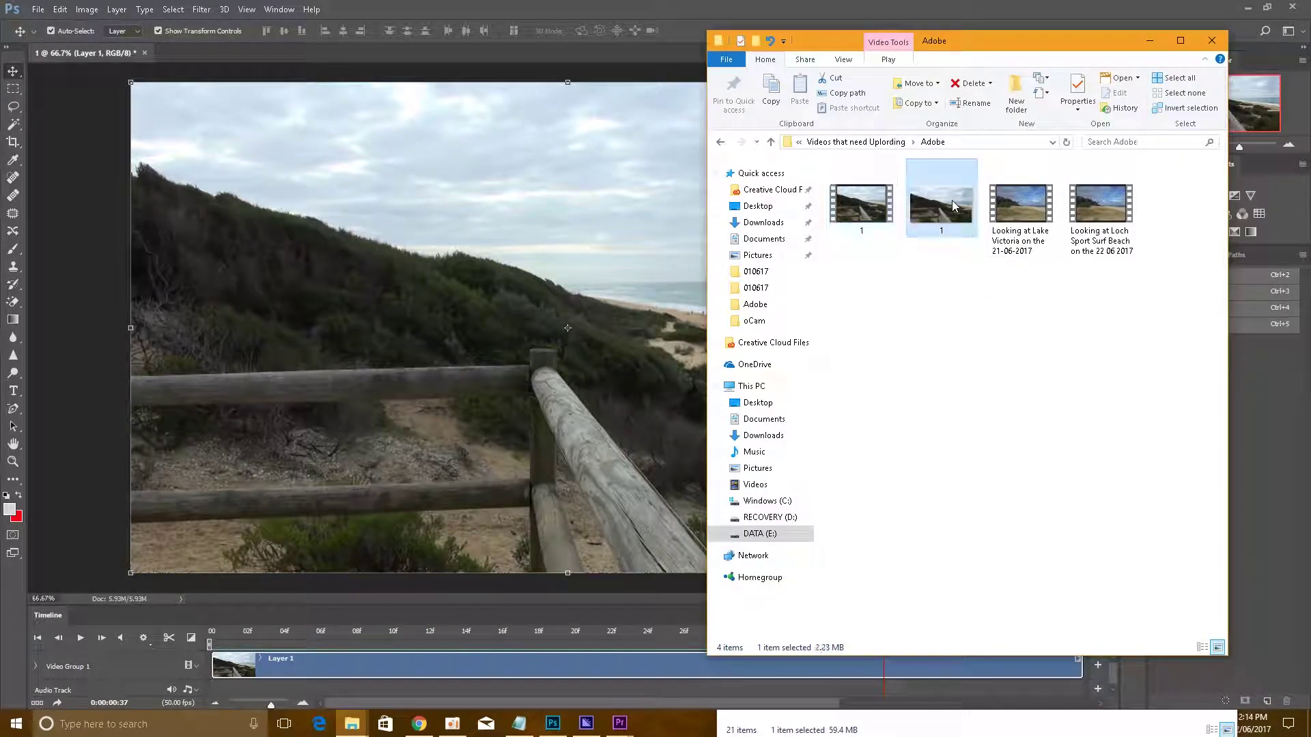
# - Open the exported PNG image 1 from the Adobe folder with Adobe Photoshop CC 2017
pyautogui.rightClick(939, 199)
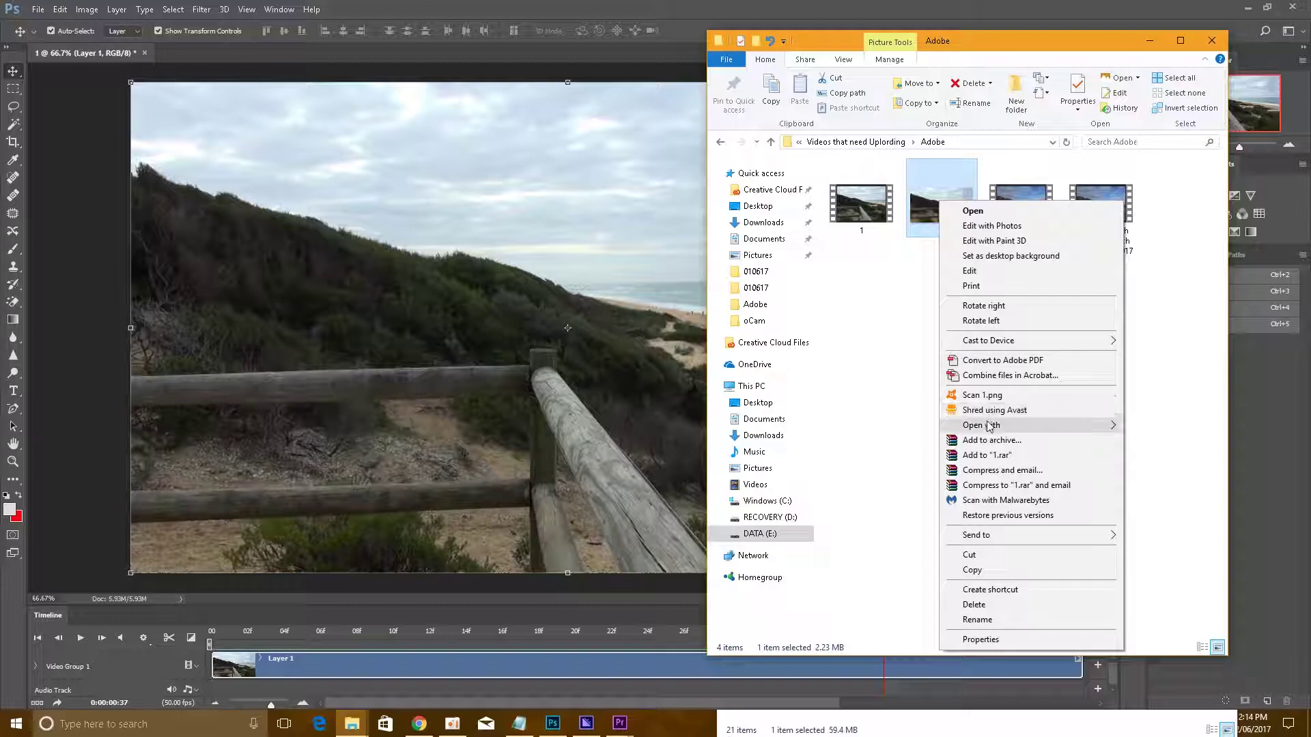
pyautogui.moveTo(1040, 430)
pyautogui.click(1190, 441)
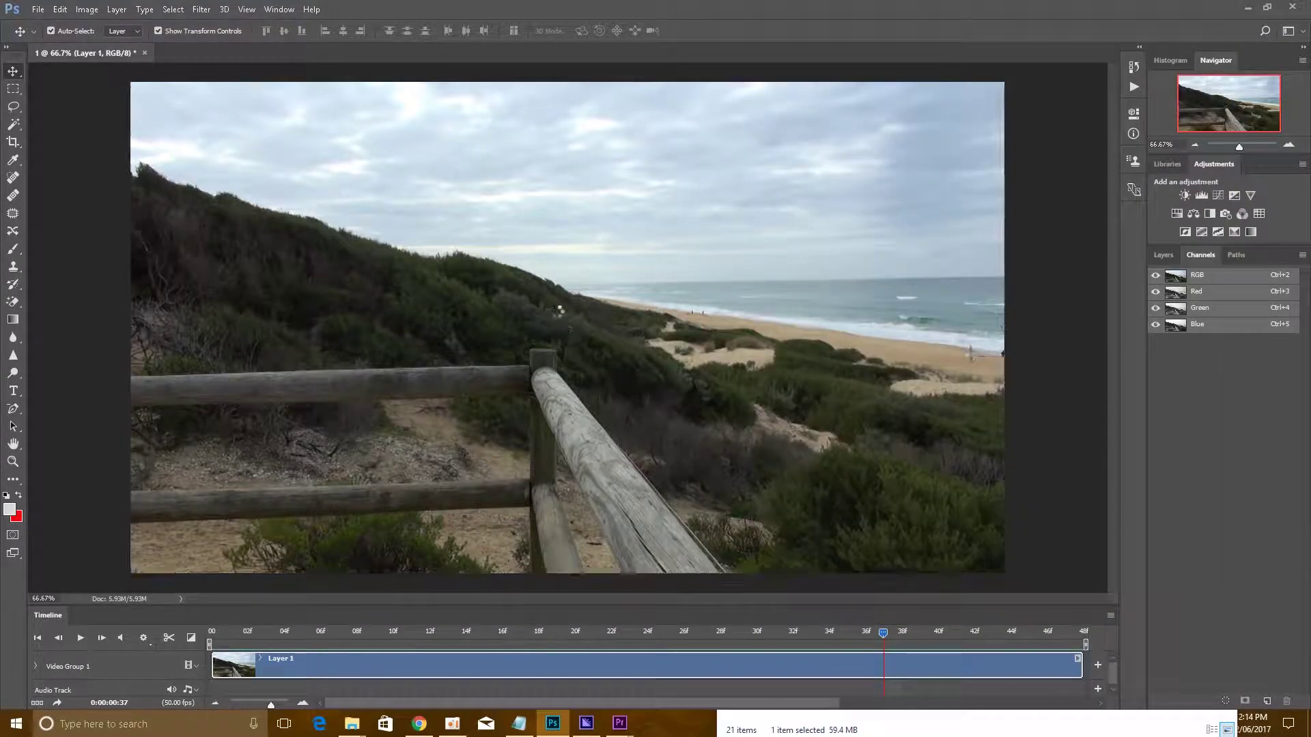
# - Apply the automatic Brightness/Contrast adjustment to the 1.png image
pyautogui.click(86, 10)
pyautogui.moveTo(106, 44)
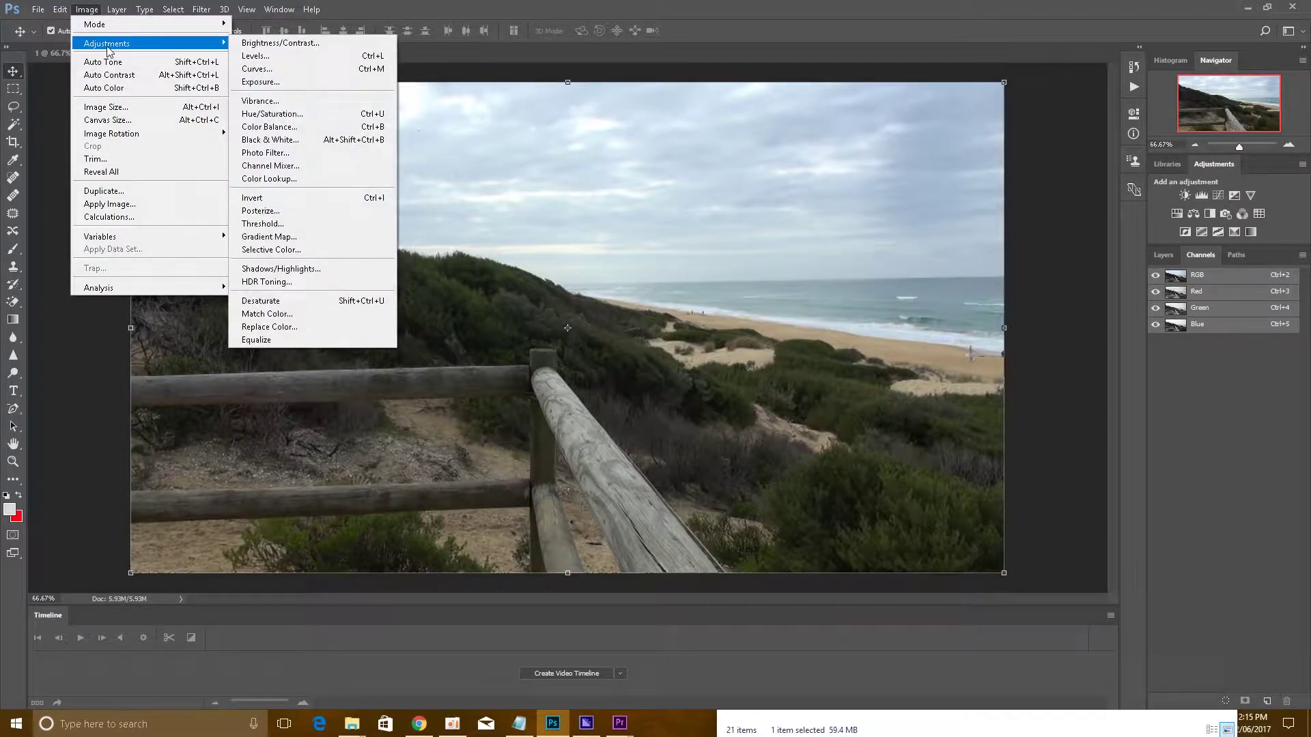
pyautogui.click(280, 44)
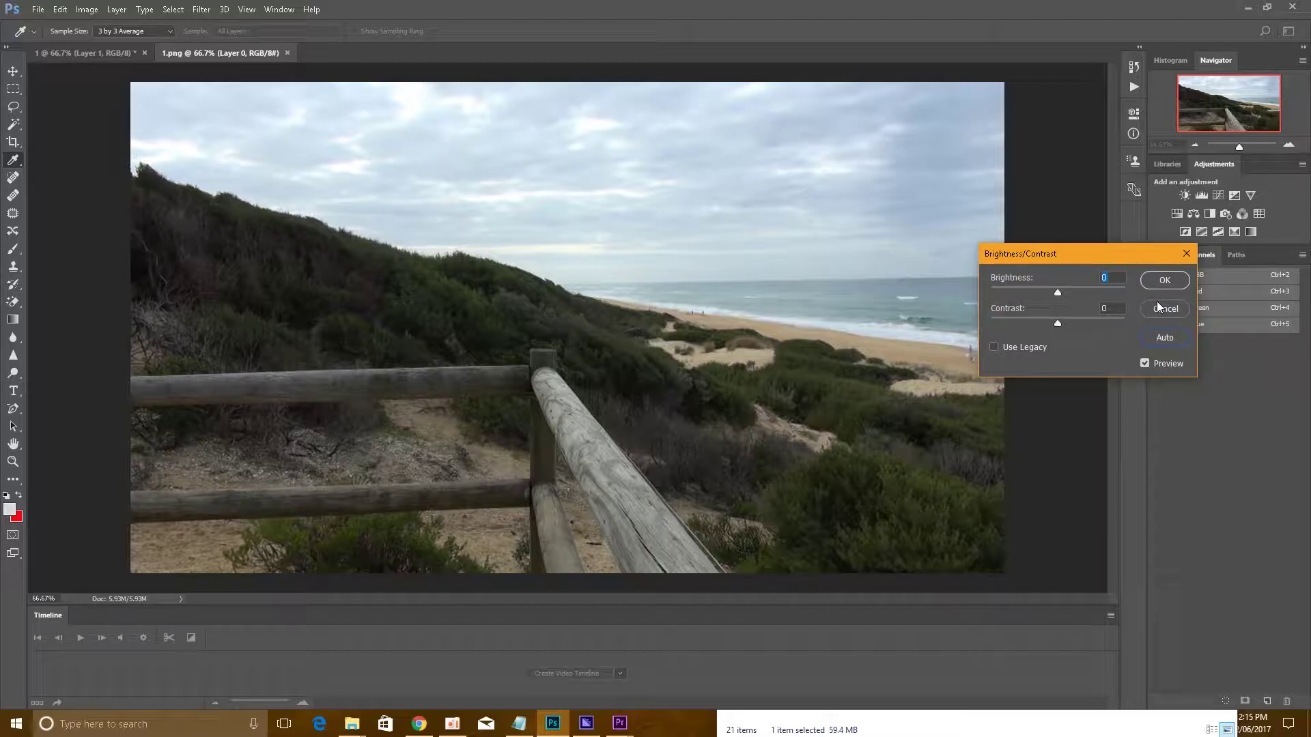
pyautogui.click(1164, 339)
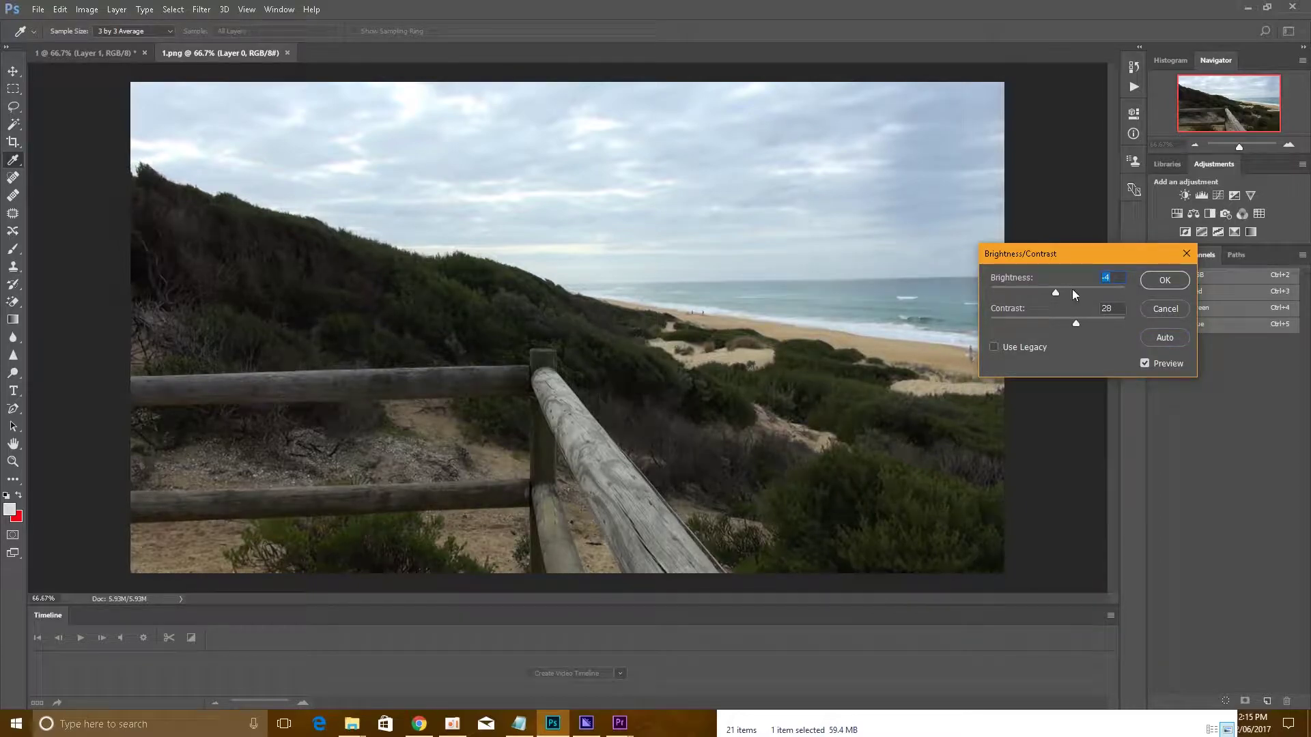
pyautogui.click(1164, 281)
pyautogui.press('v')
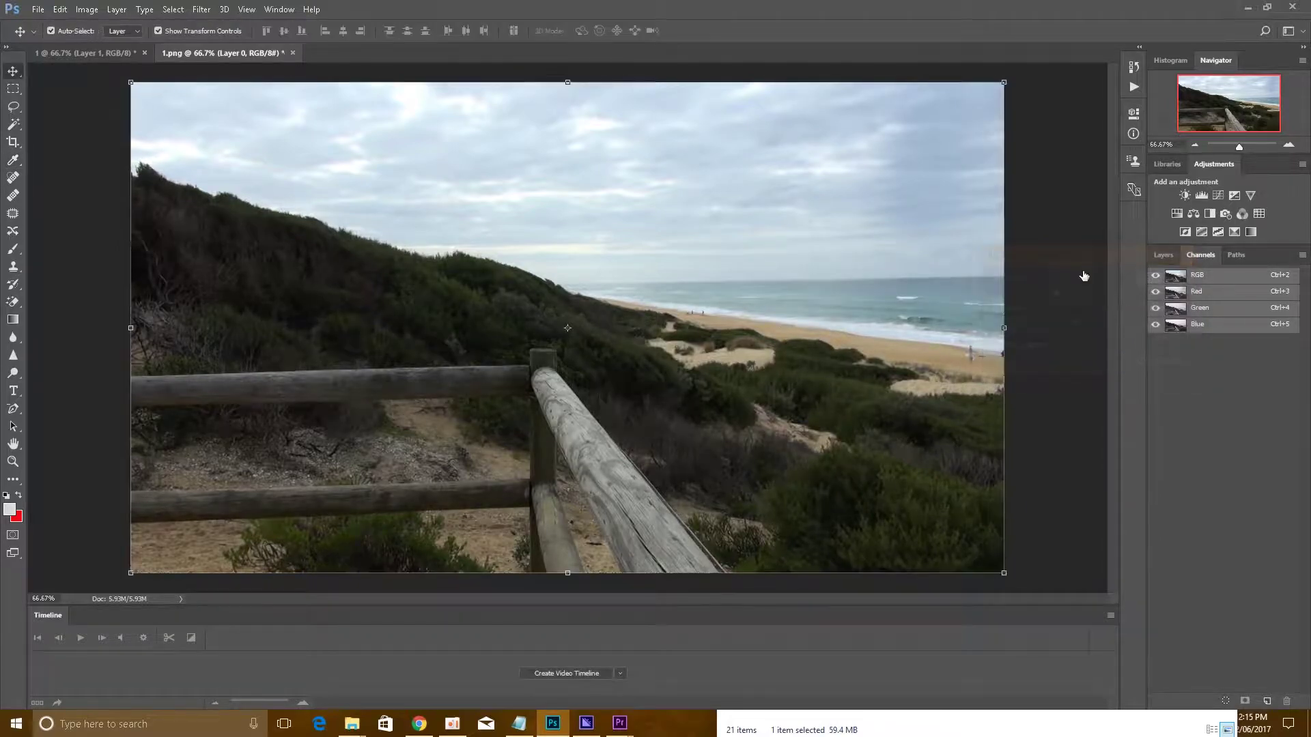
# - Apply a Levels adjustment to the 1.png image, resetting the preset to Default and using the automatic correction
pyautogui.click(86, 11)
pyautogui.moveTo(136, 45)
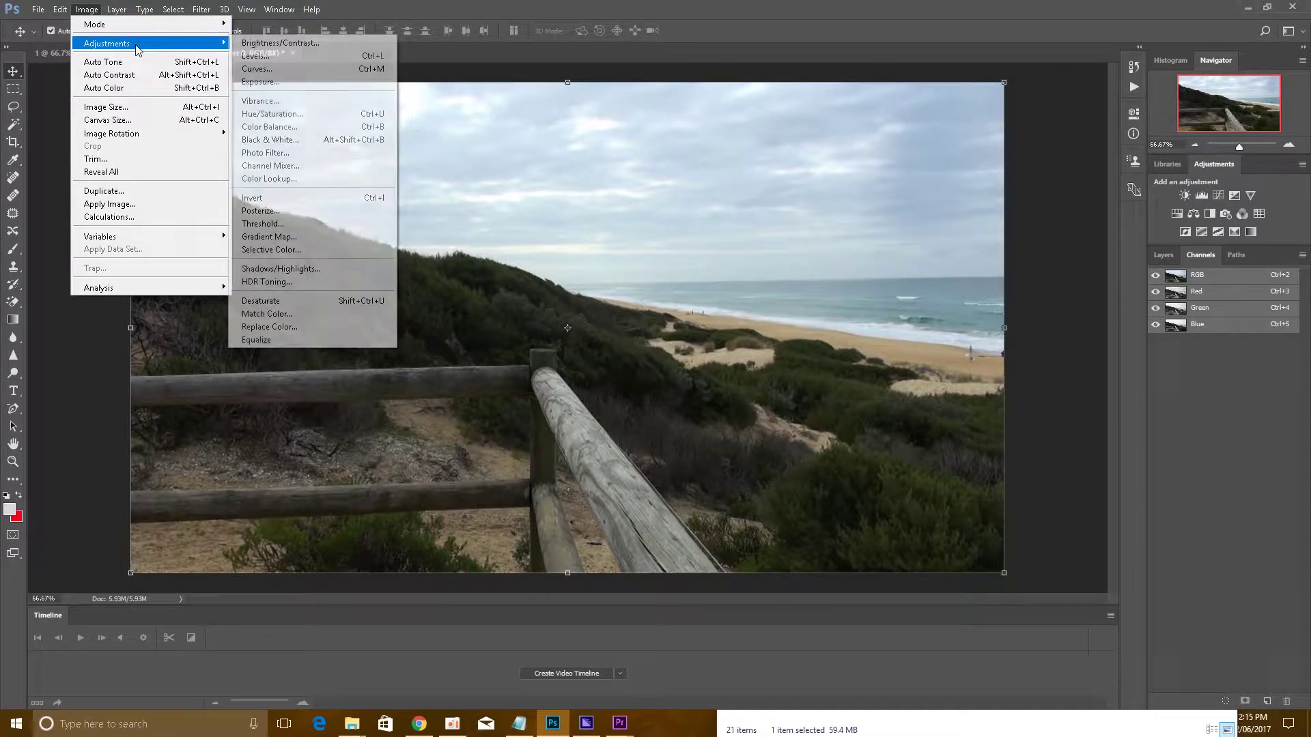
pyautogui.click(254, 54)
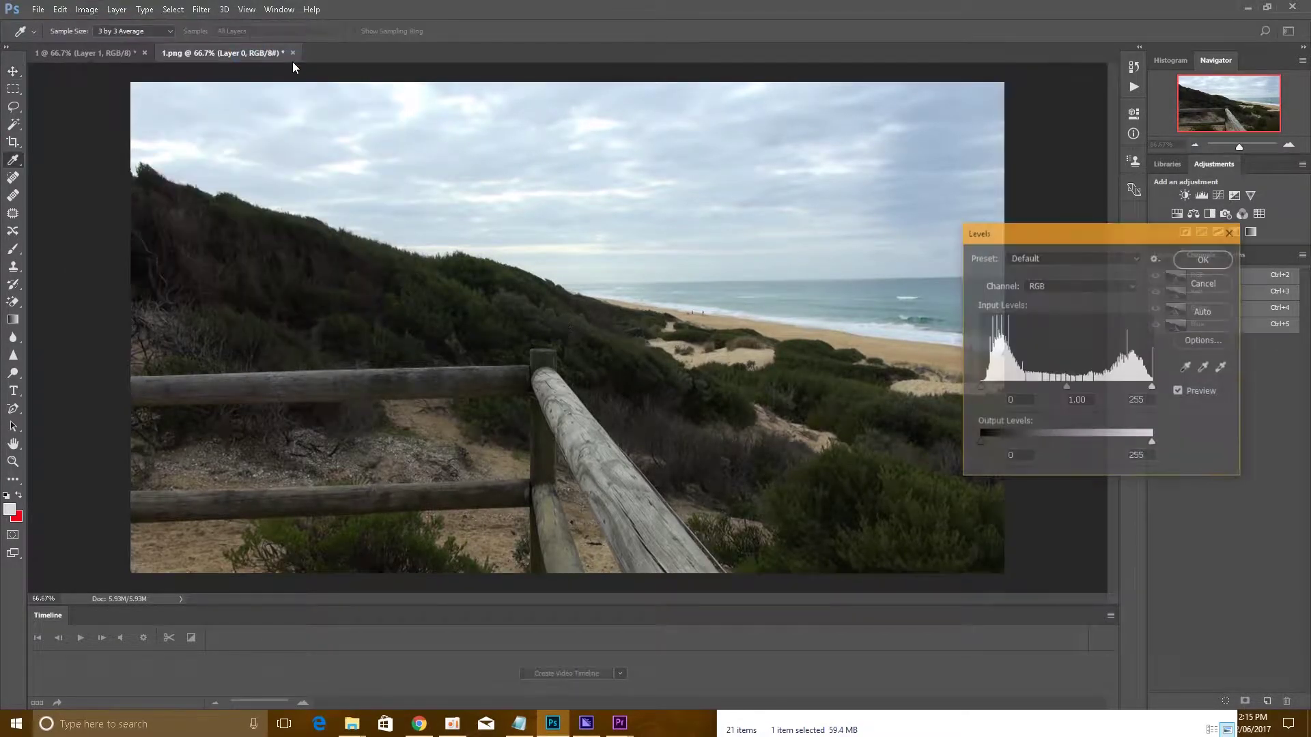
pyautogui.click(1201, 311)
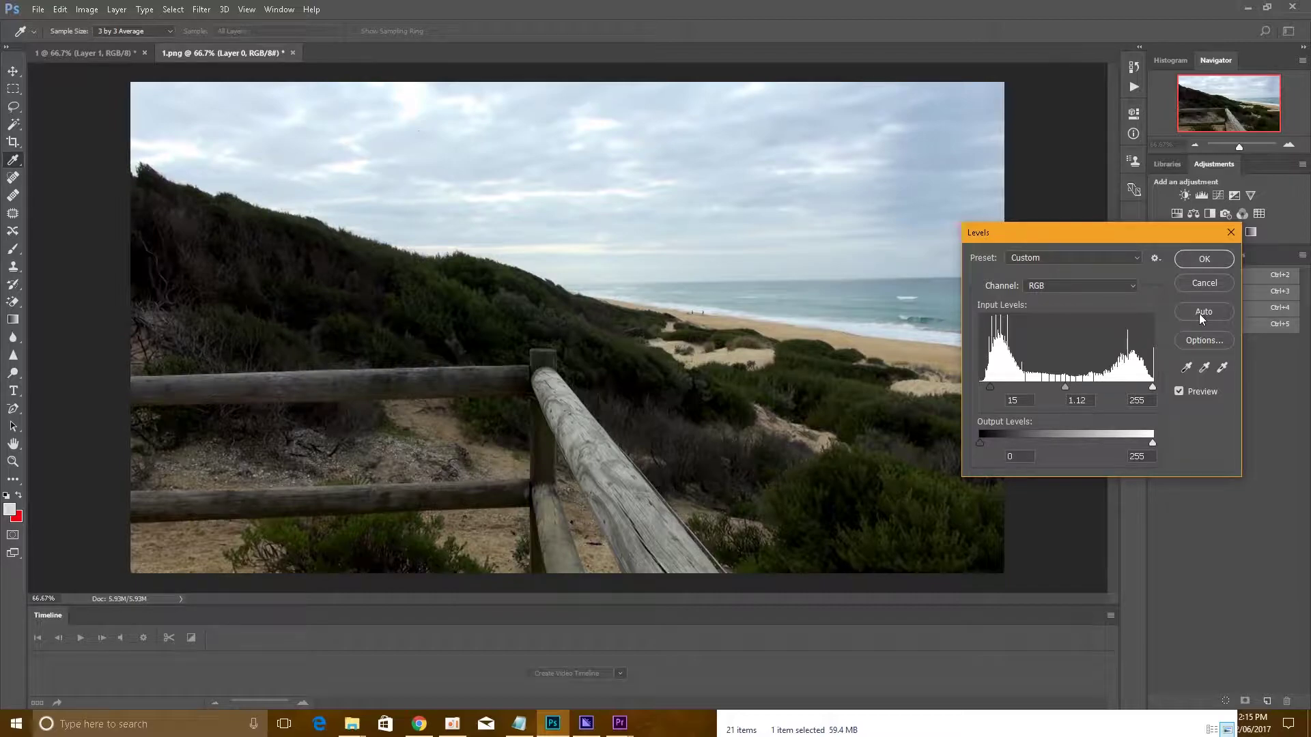
pyautogui.click(1101, 257)
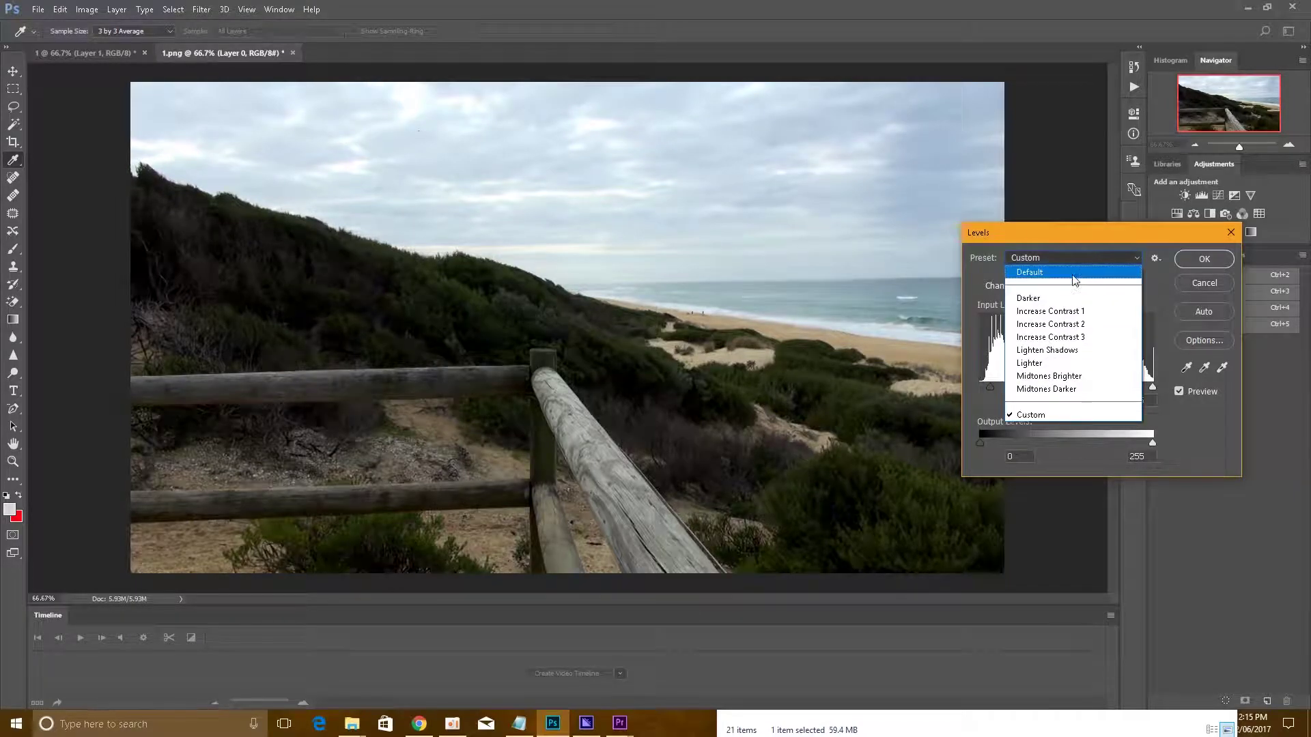
pyautogui.click(1062, 272)
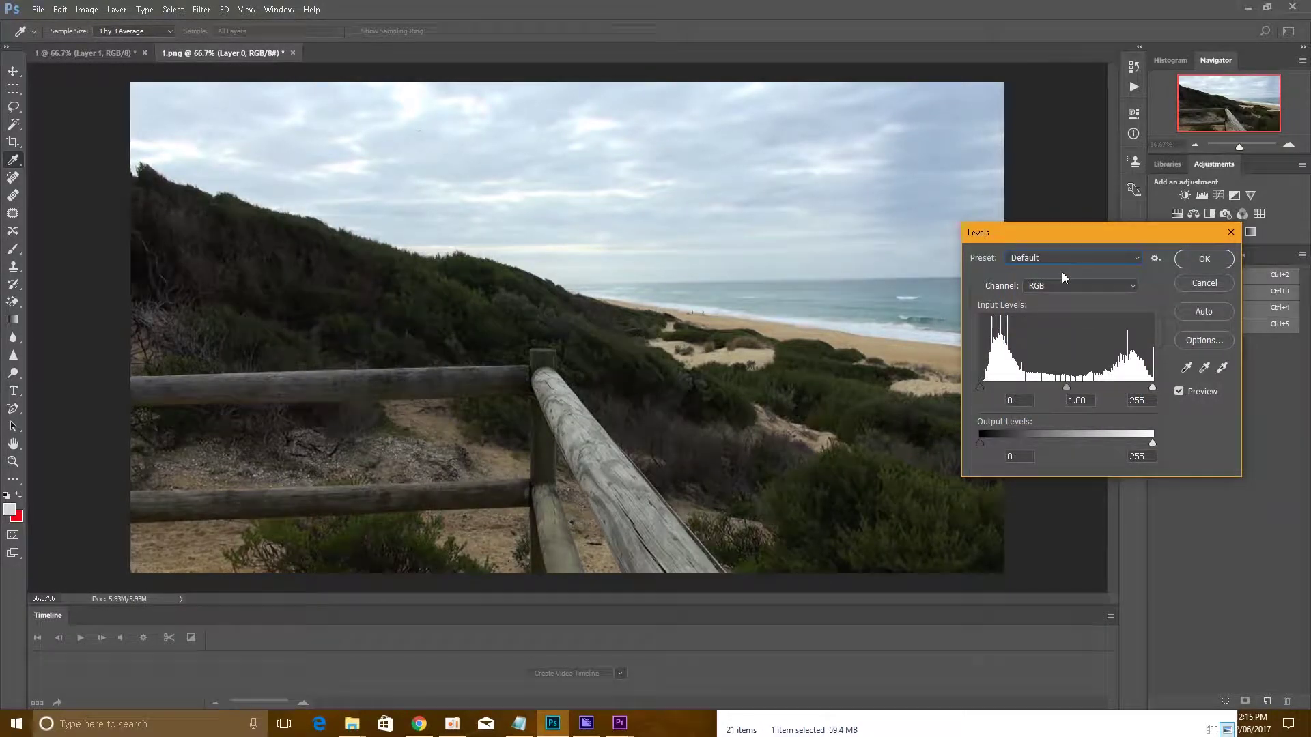
pyautogui.click(1202, 312)
pyautogui.click(1214, 261)
pyautogui.press('v')
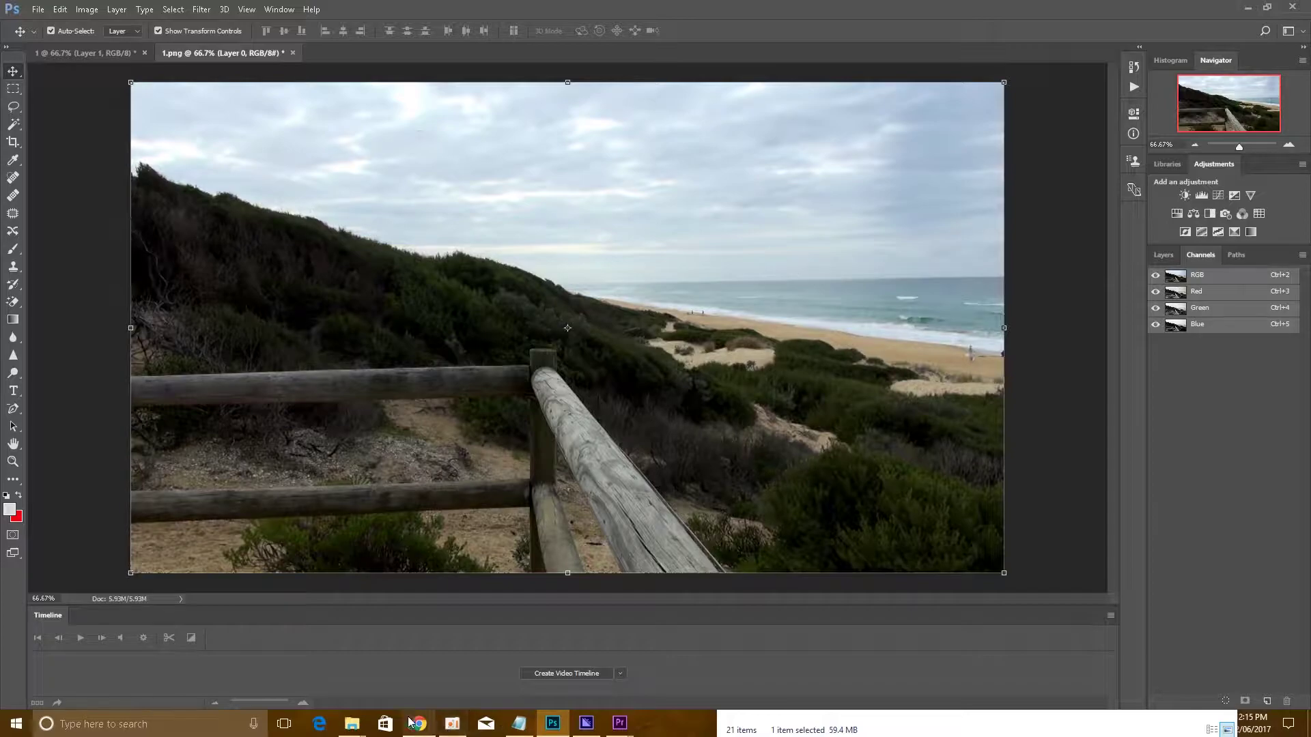
# - Place the Sony picture from the Pics > Sony Camera folder into the 1.png document
pyautogui.moveTo(352, 723)
pyautogui.click(416, 665)
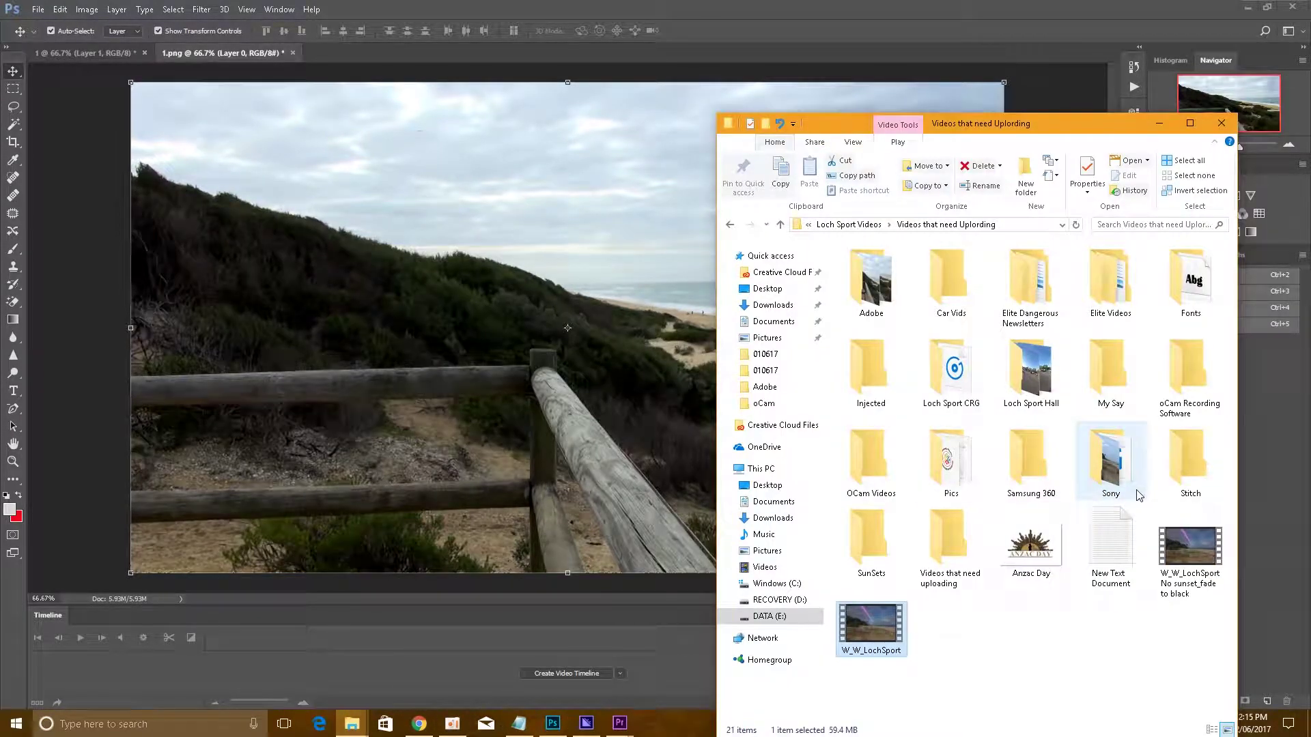
pyautogui.doubleClick(950, 464)
pyautogui.doubleClick(1189, 379)
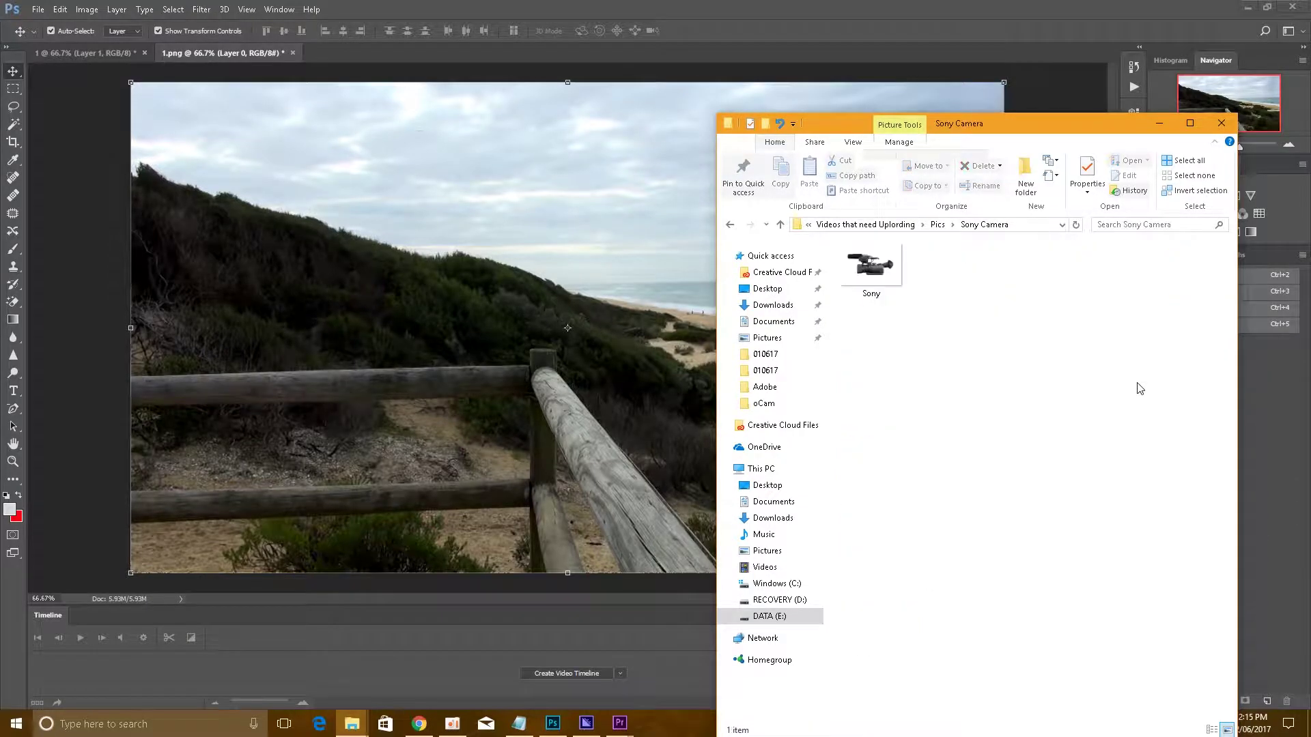
pyautogui.moveTo(877, 265); pyautogui.dragTo(566, 225)
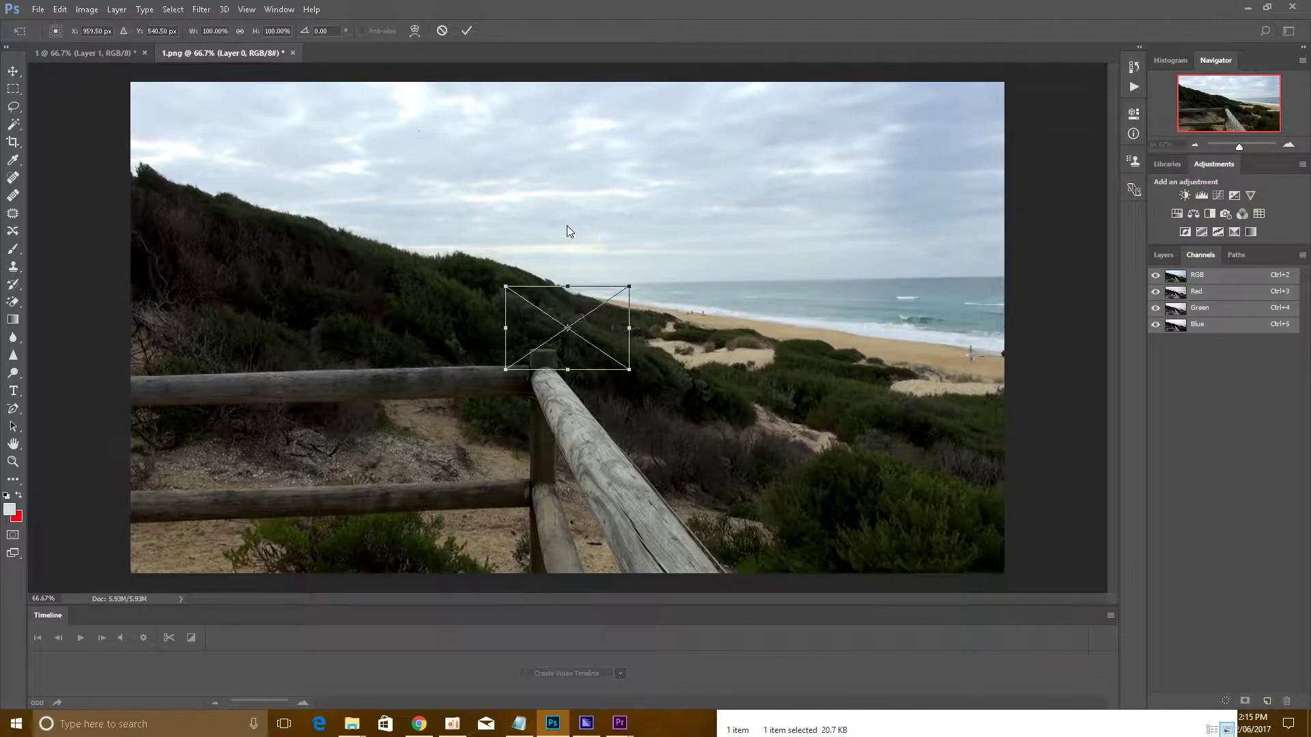
# - Move the camera picture to the photo's upper-right corner, enlarge it to about 129% by 126%, and commit the placement
pyautogui.moveTo(621, 300); pyautogui.dragTo(998, 96)
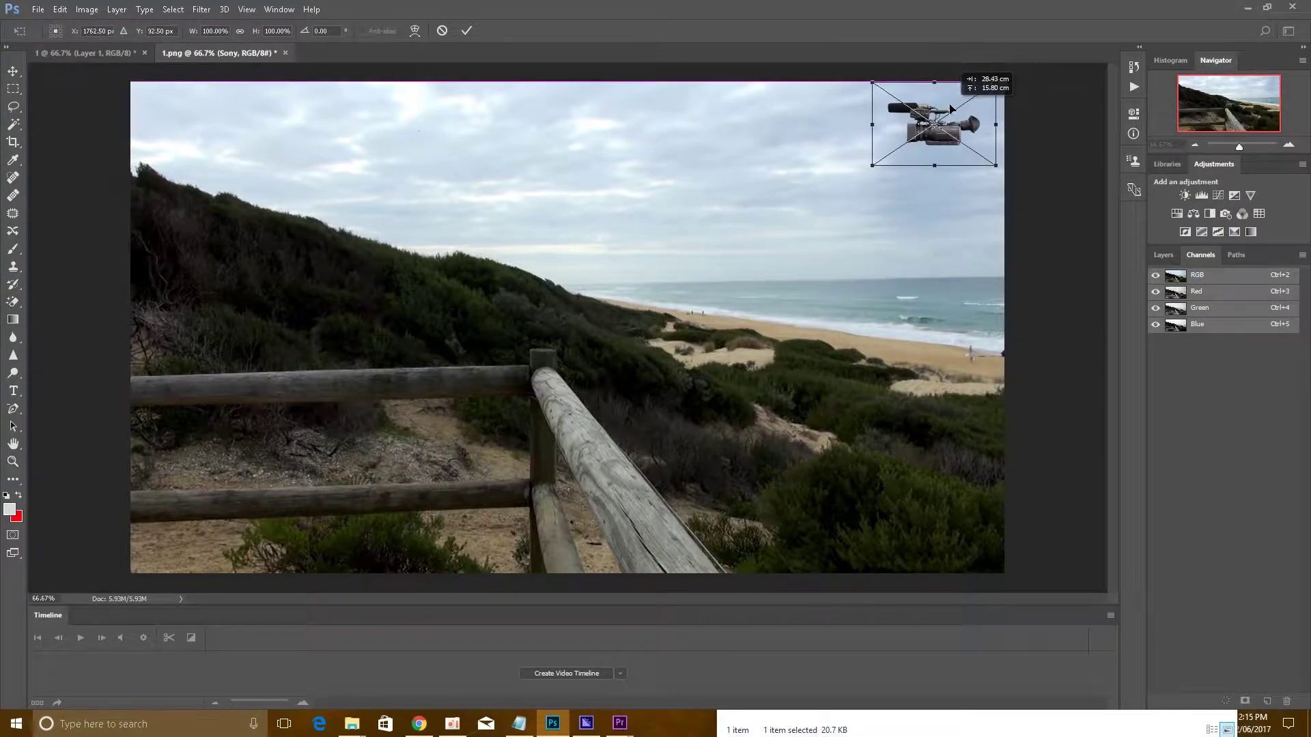
pyautogui.moveTo(879, 170); pyautogui.dragTo(844, 188)
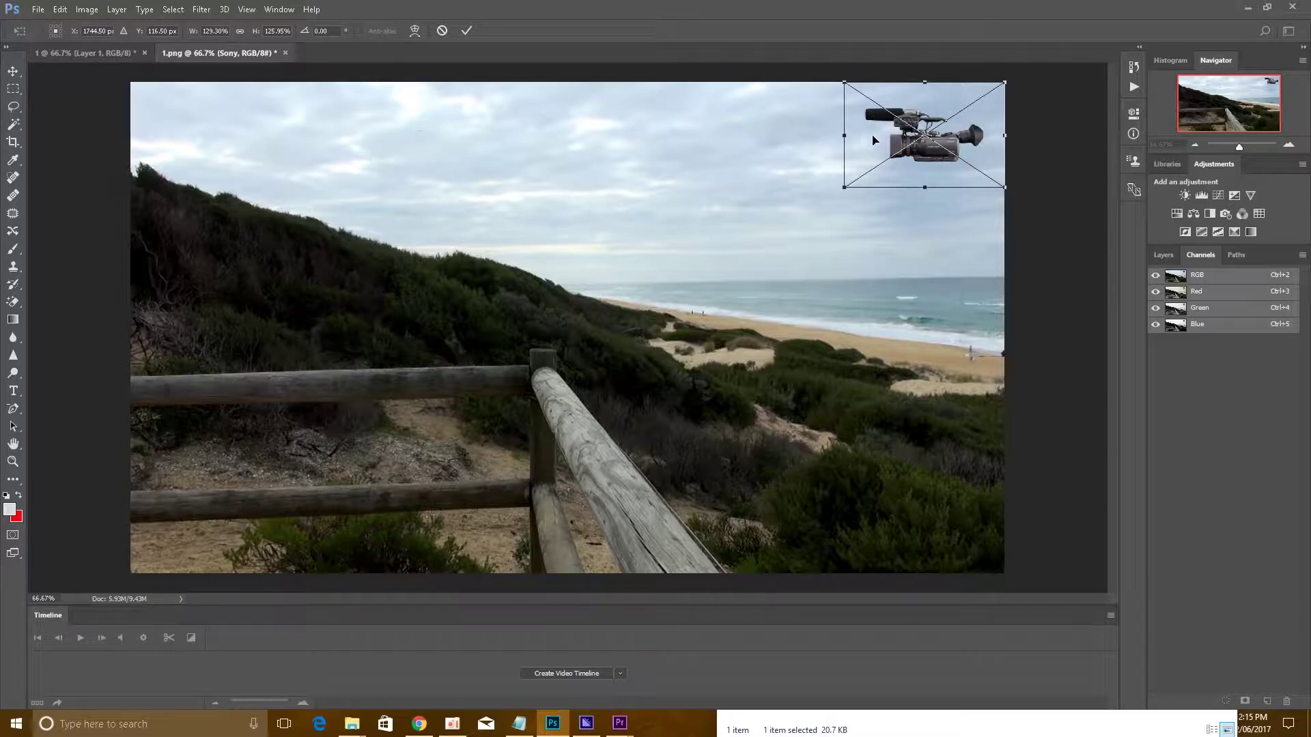
pyautogui.click(13, 71)
pyautogui.click(587, 274)
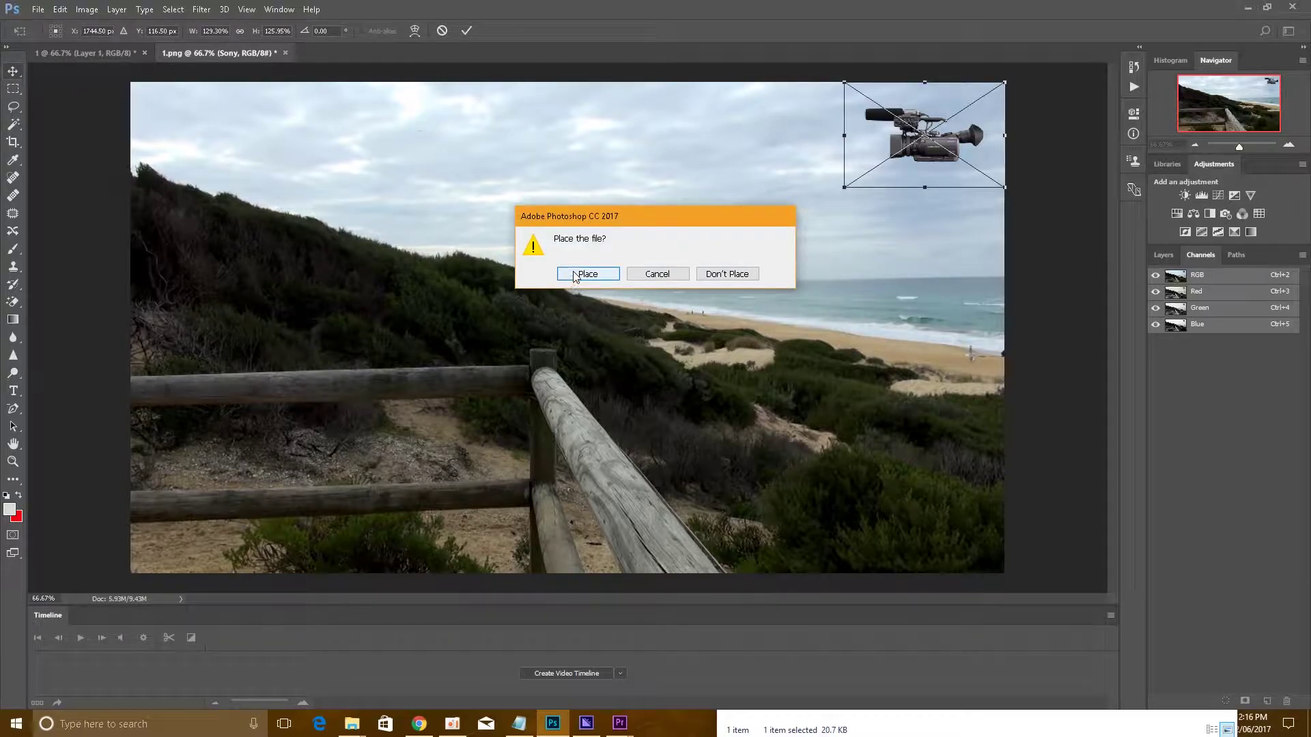
pyautogui.click(95, 242)
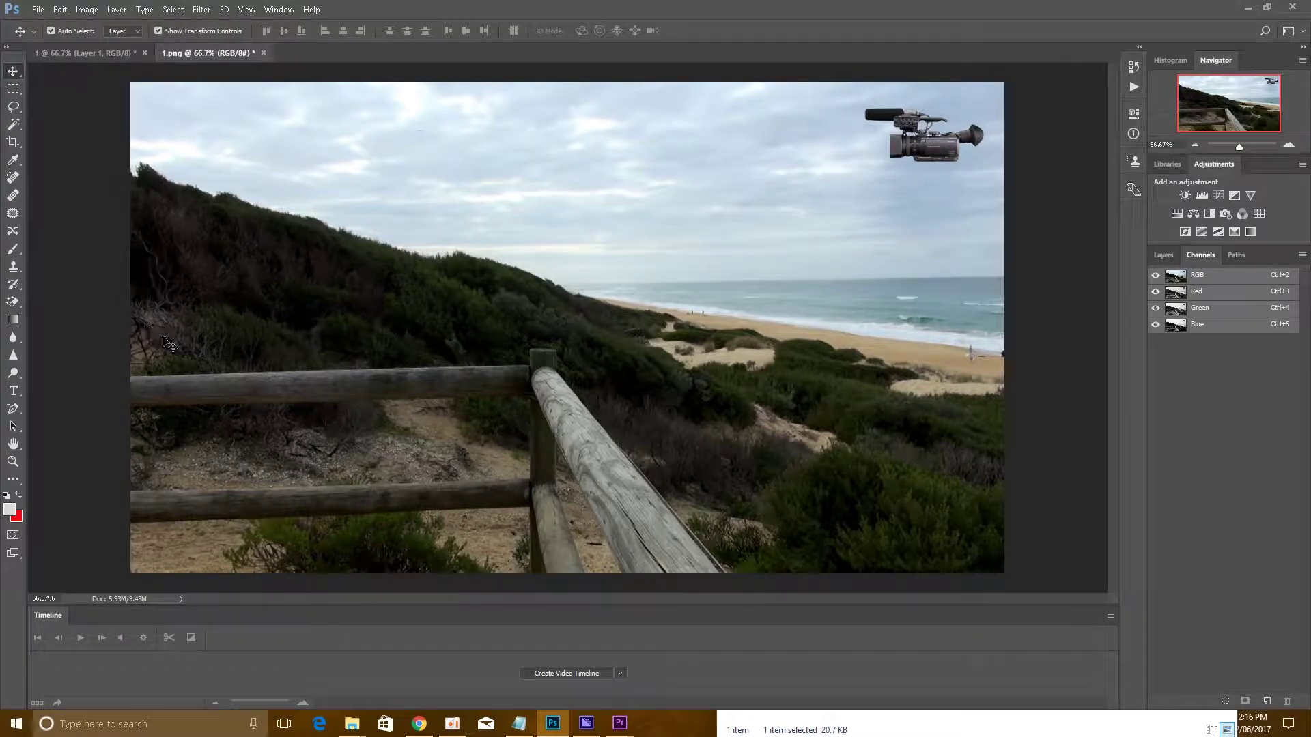
# - Place the Loch Sport Surf Beach 4 picture from the Pics > Loch Sport Surf Beach folder into the 1.png document
pyautogui.moveTo(352, 723)
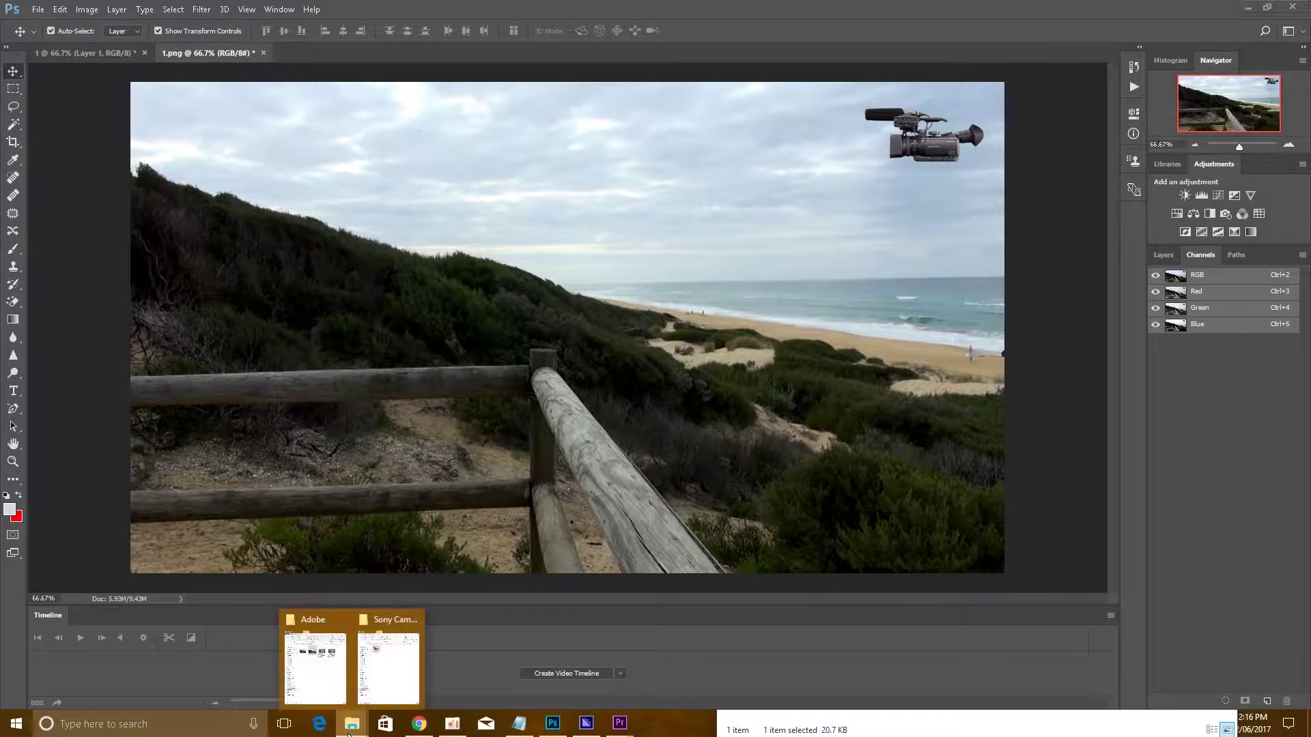
pyautogui.click(389, 682)
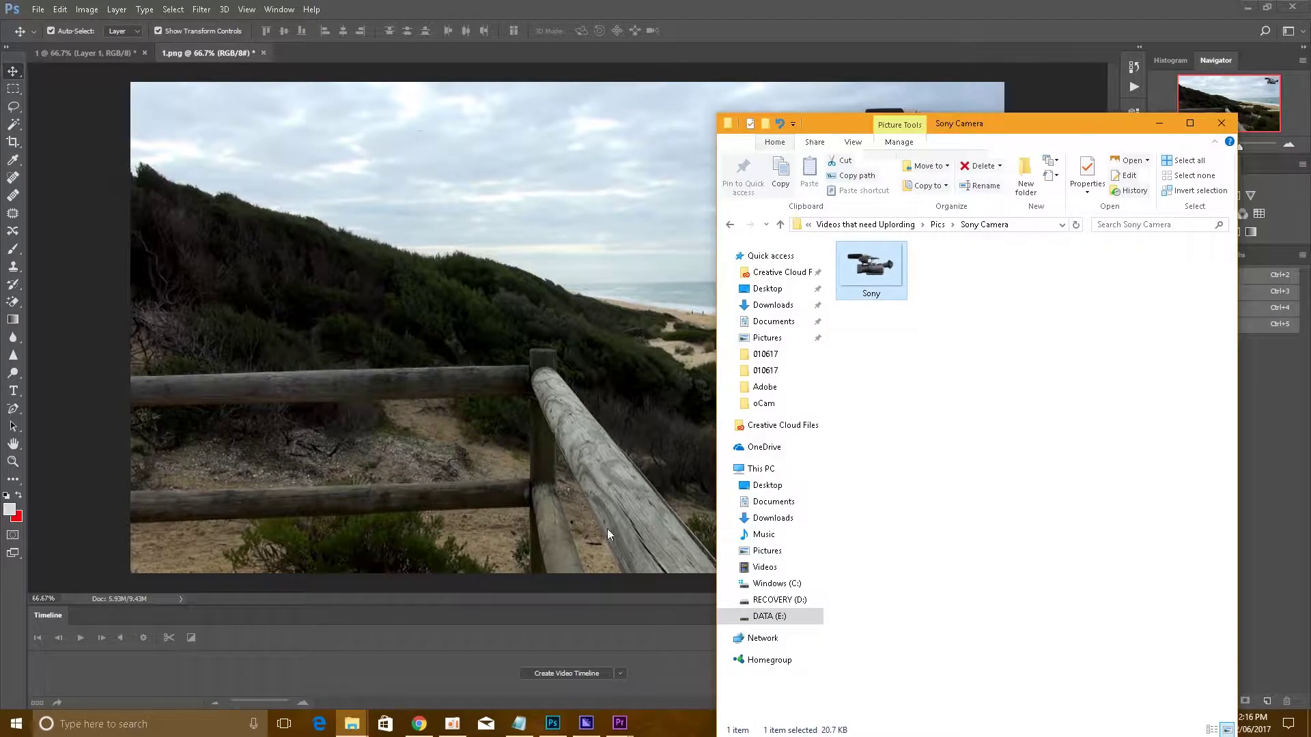
pyautogui.click(779, 224)
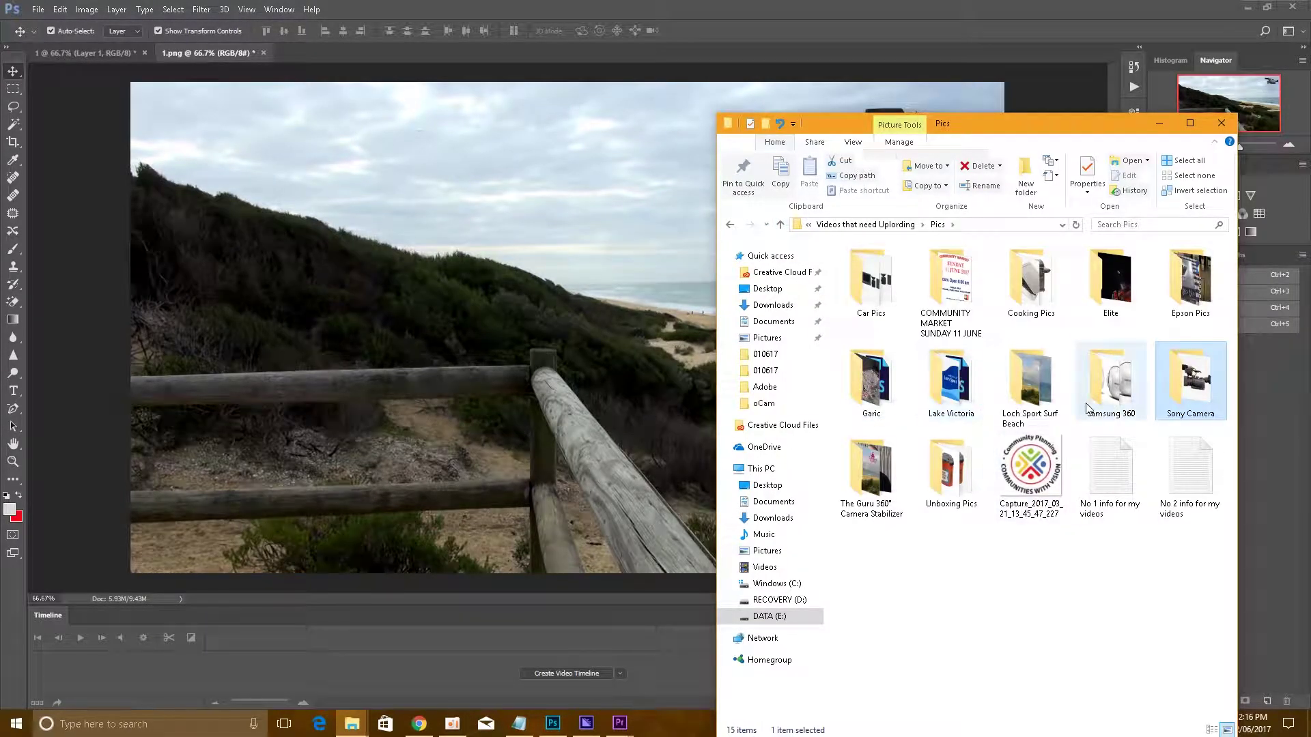
pyautogui.click(1035, 383)
pyautogui.doubleClick(1034, 378)
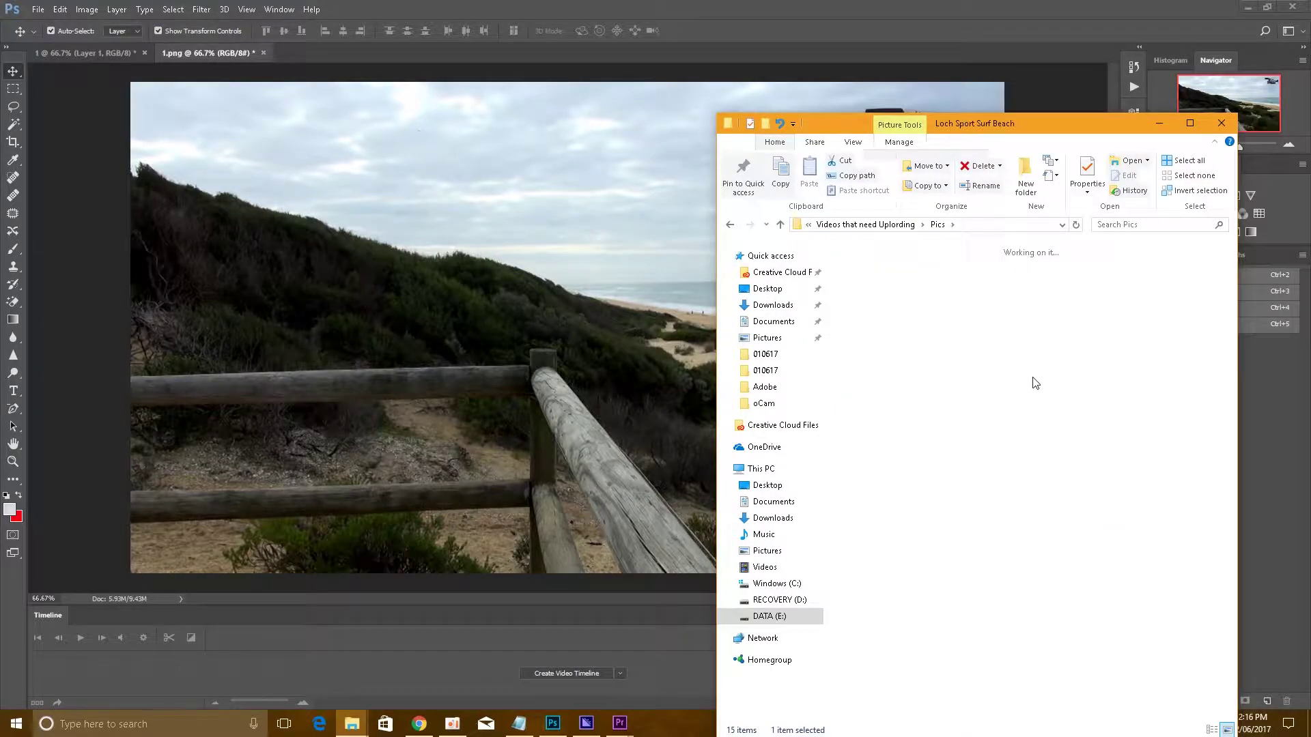
pyautogui.moveTo(1034, 356); pyautogui.dragTo(494, 327)
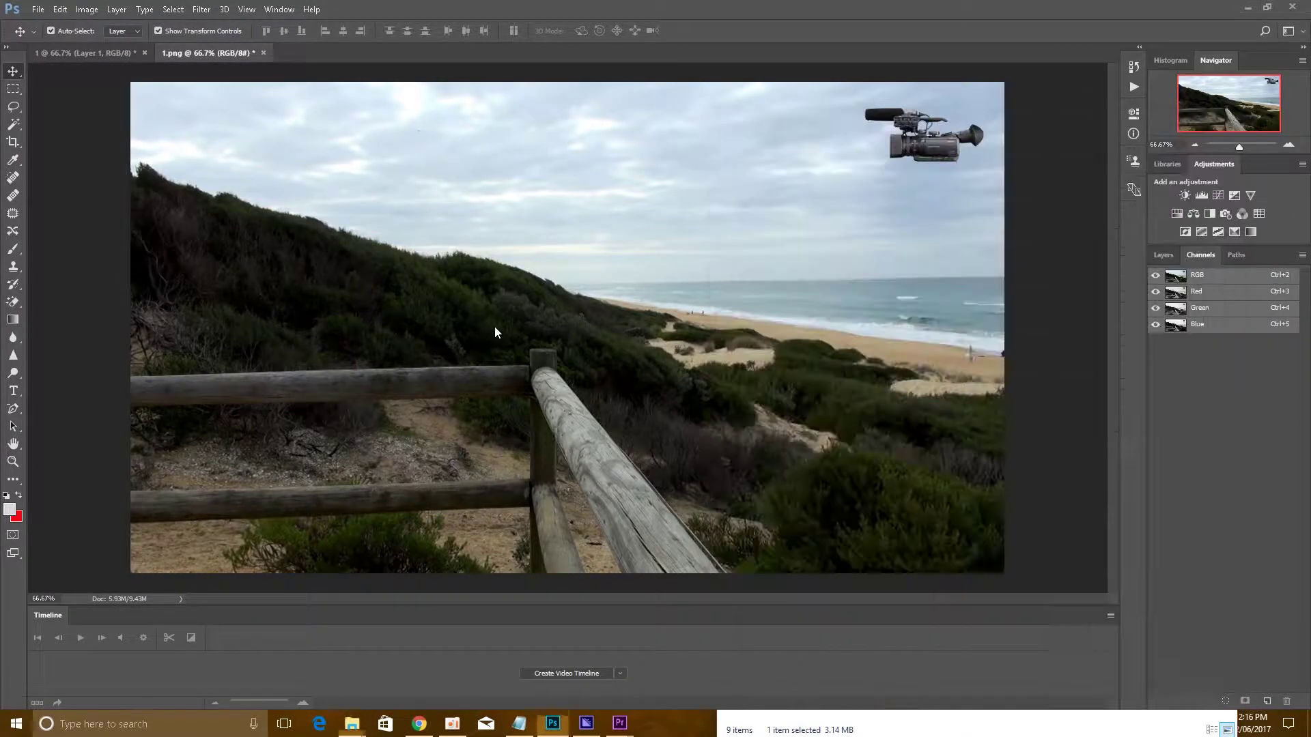
# - Move the notice-board picture to the photo's left edge, shrink it to about 34% by 37% in the lower-left corner, and commit the placement
pyautogui.moveTo(433, 283)
pyautogui.mouseDown()
pyautogui.moveTo(414, 281)
pyautogui.moveTo(426, 281)
pyautogui.mouseUp()
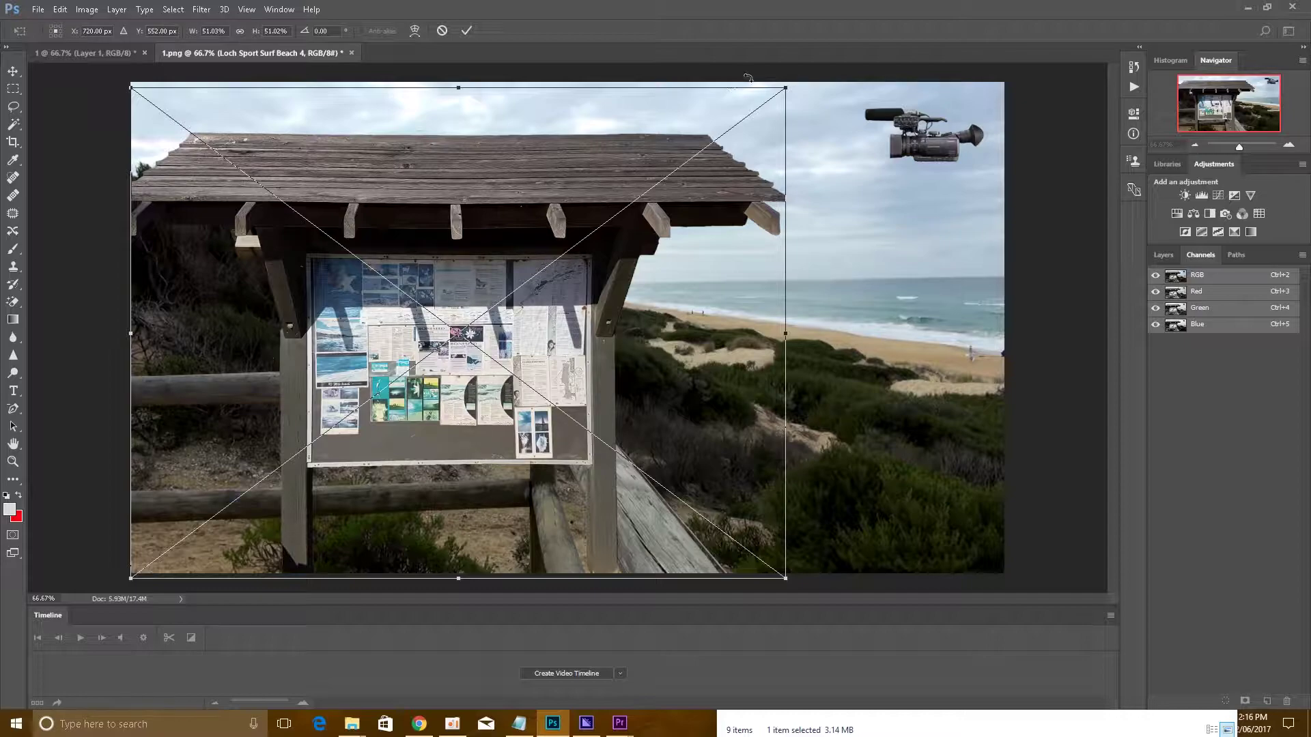
pyautogui.moveTo(780, 90); pyautogui.dragTo(563, 230)
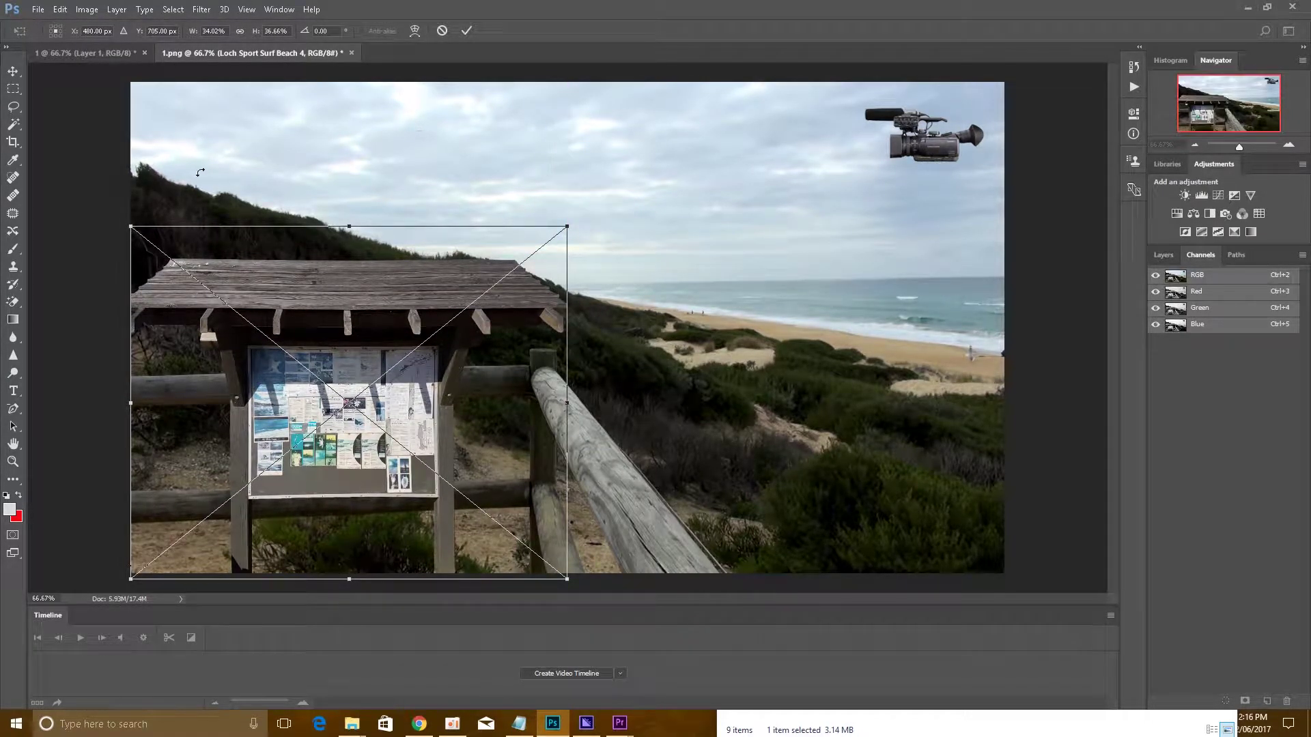
pyautogui.click(13, 71)
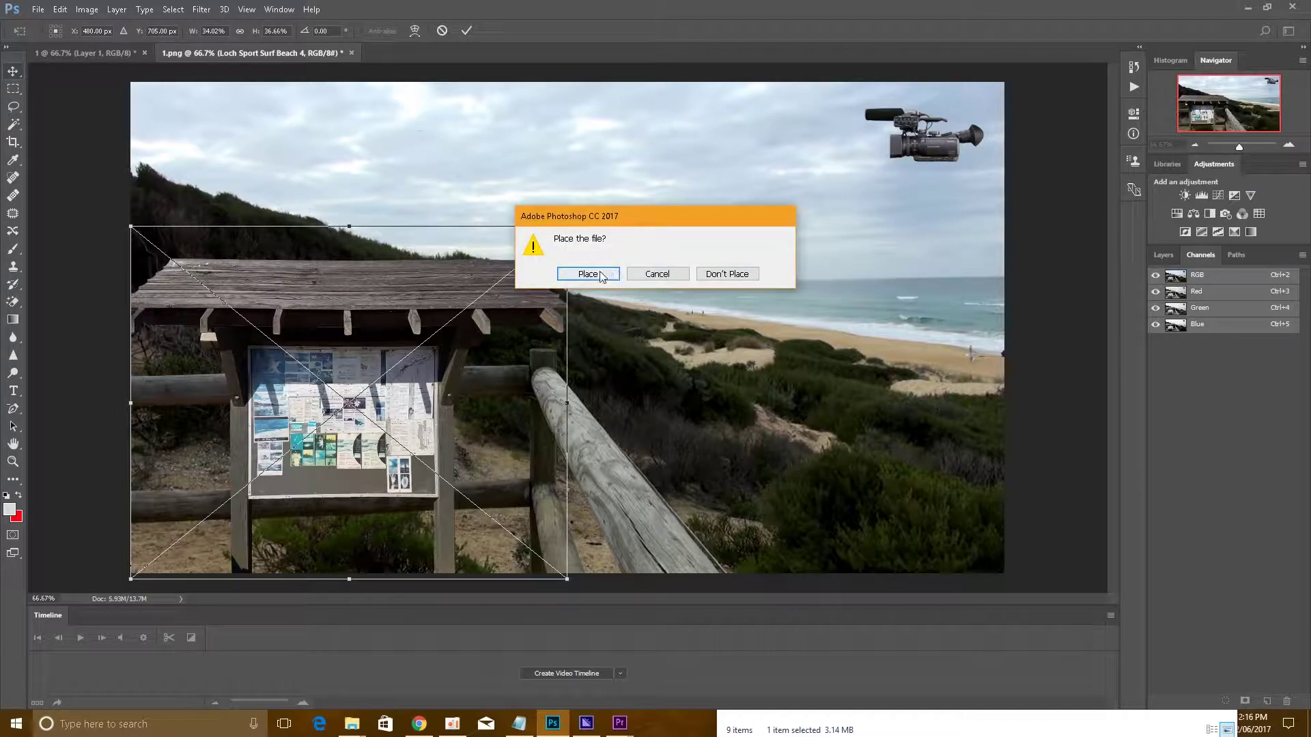
pyautogui.press('Escape')
pyautogui.press('Escape')
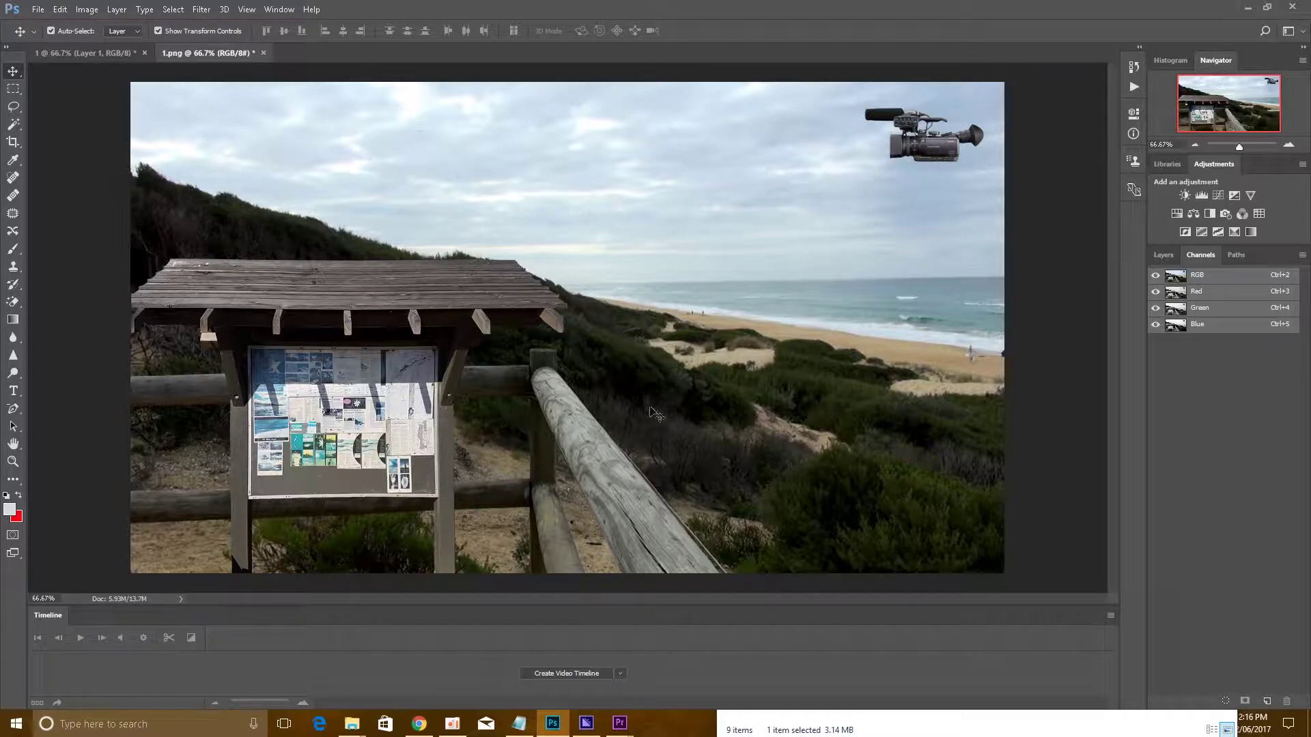
# - Open Export As for the composite image and set the PNG's image width to 750 px
pyautogui.click(38, 9)
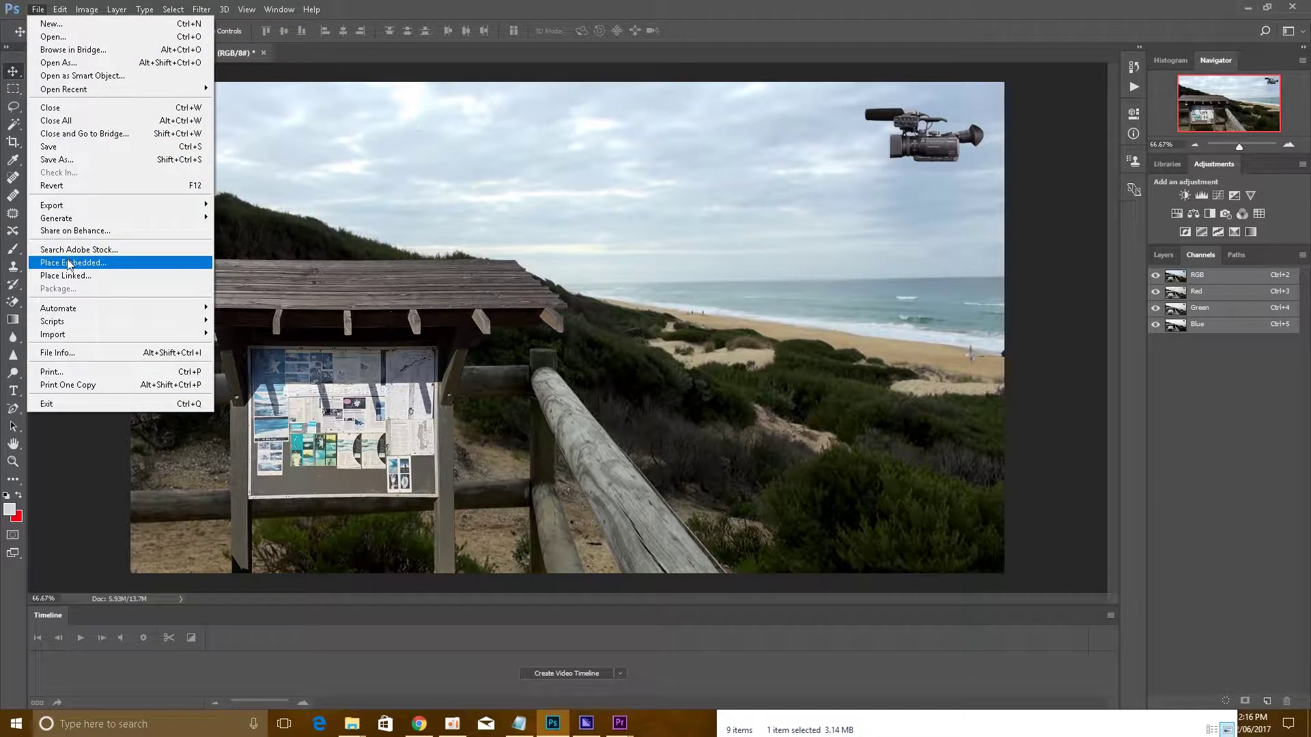
pyautogui.moveTo(80, 207)
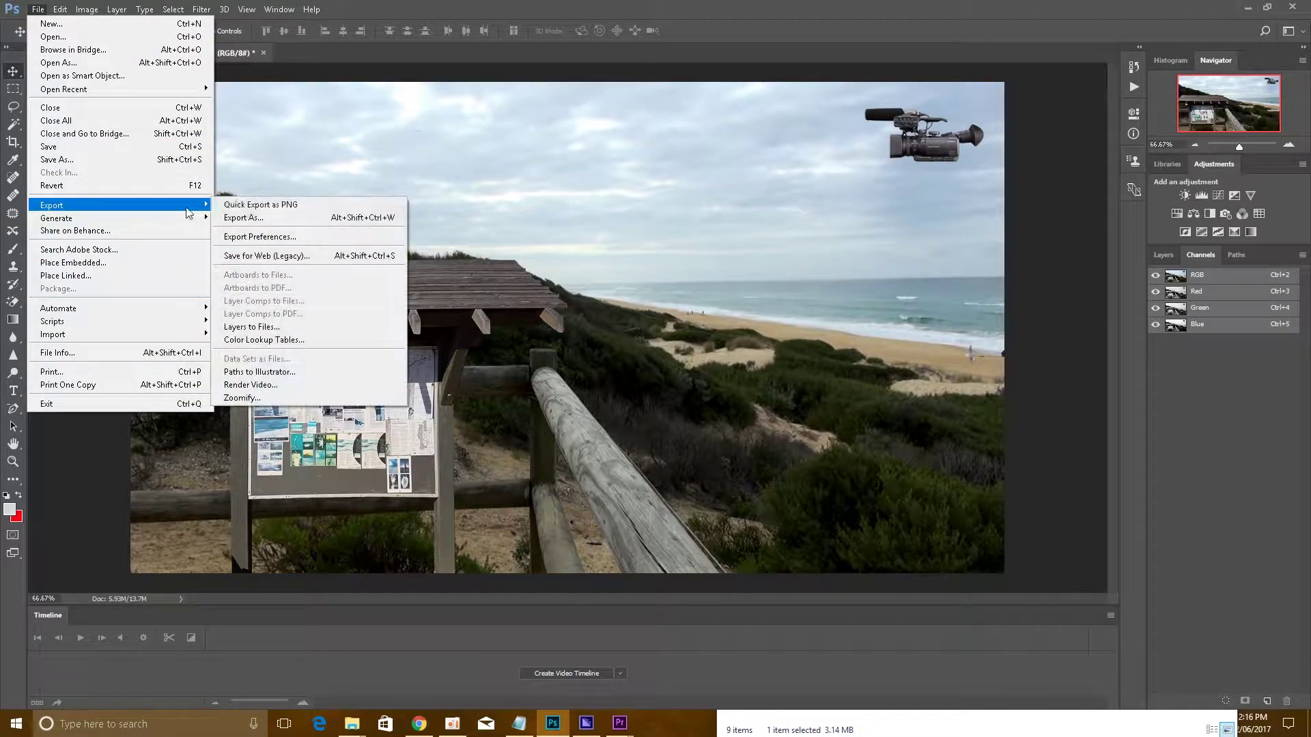
pyautogui.click(257, 219)
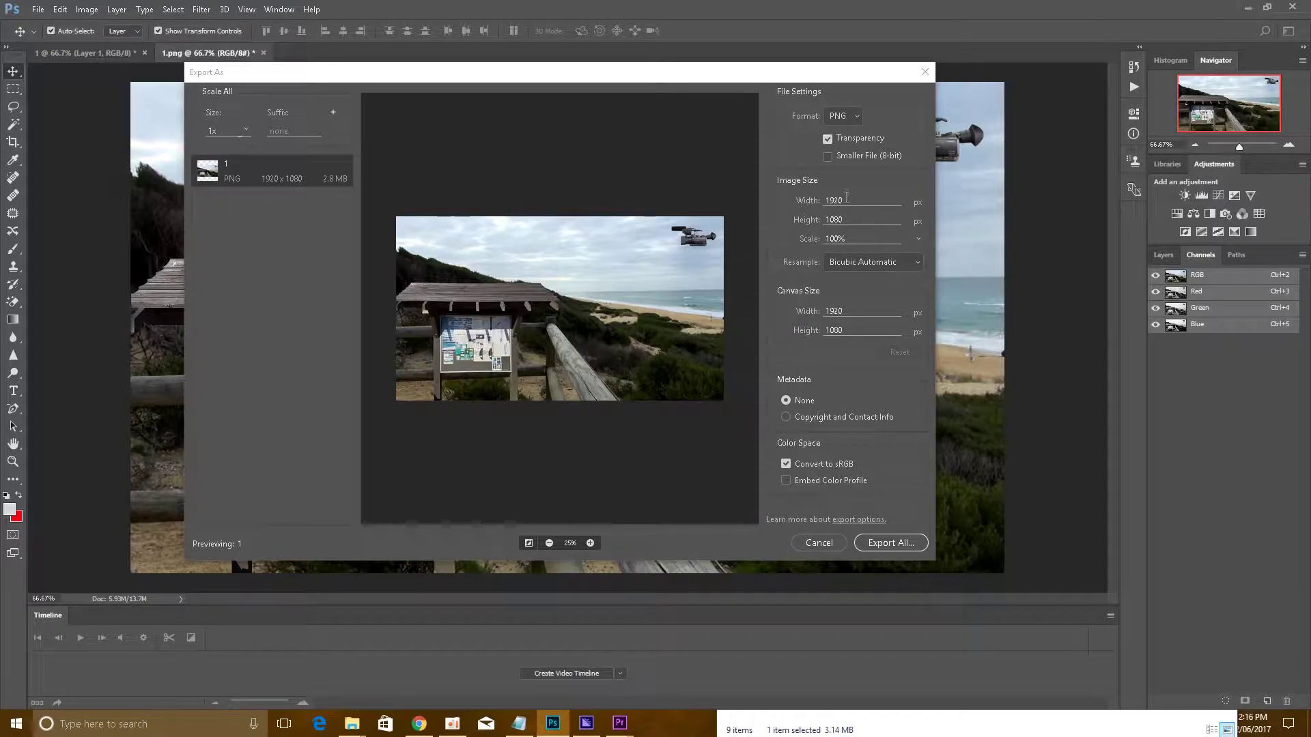
pyautogui.click(845, 200)
pyautogui.press('BackSpace')
pyautogui.press('BackSpace')
pyautogui.press('BackSpace')
pyautogui.press('BackSpace')
pyautogui.write('750')
# - Start exporting the composite image and choose the Pictures > Loch Sport Surf > 010617 folder as its destination
pyautogui.click(892, 545)
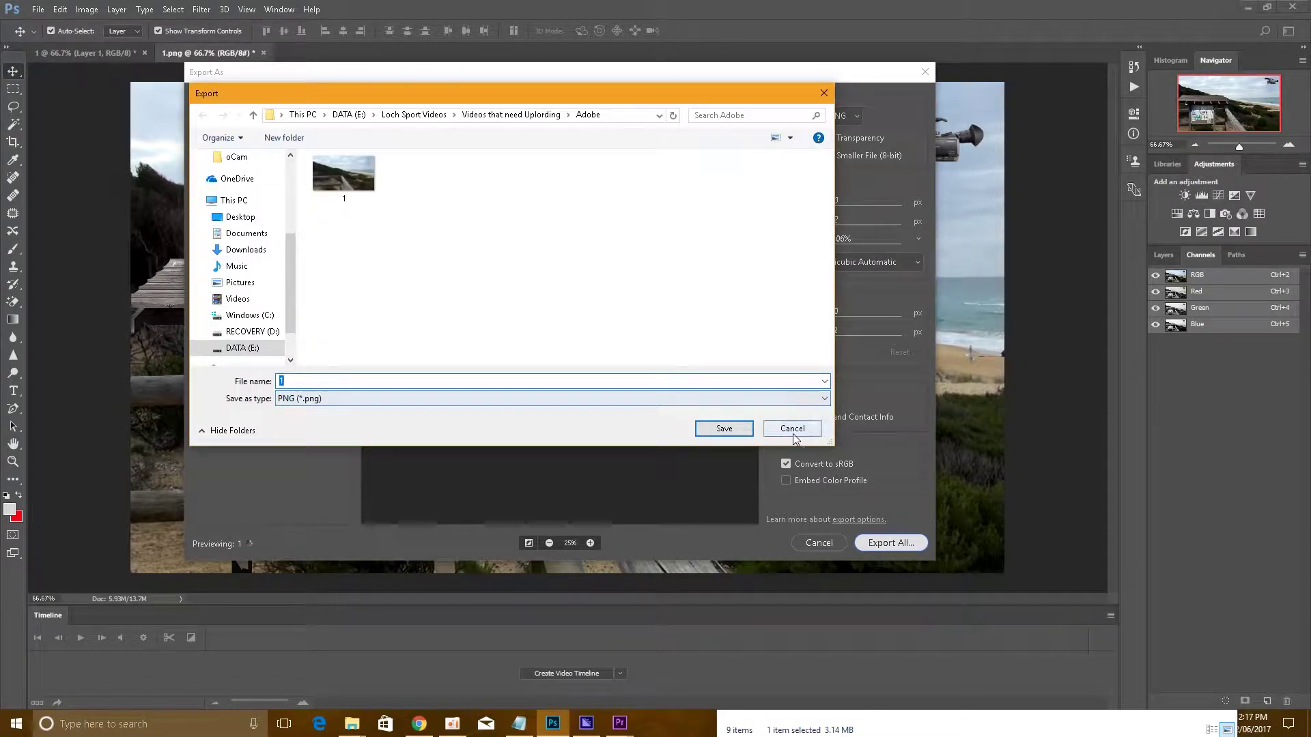
pyautogui.click(790, 429)
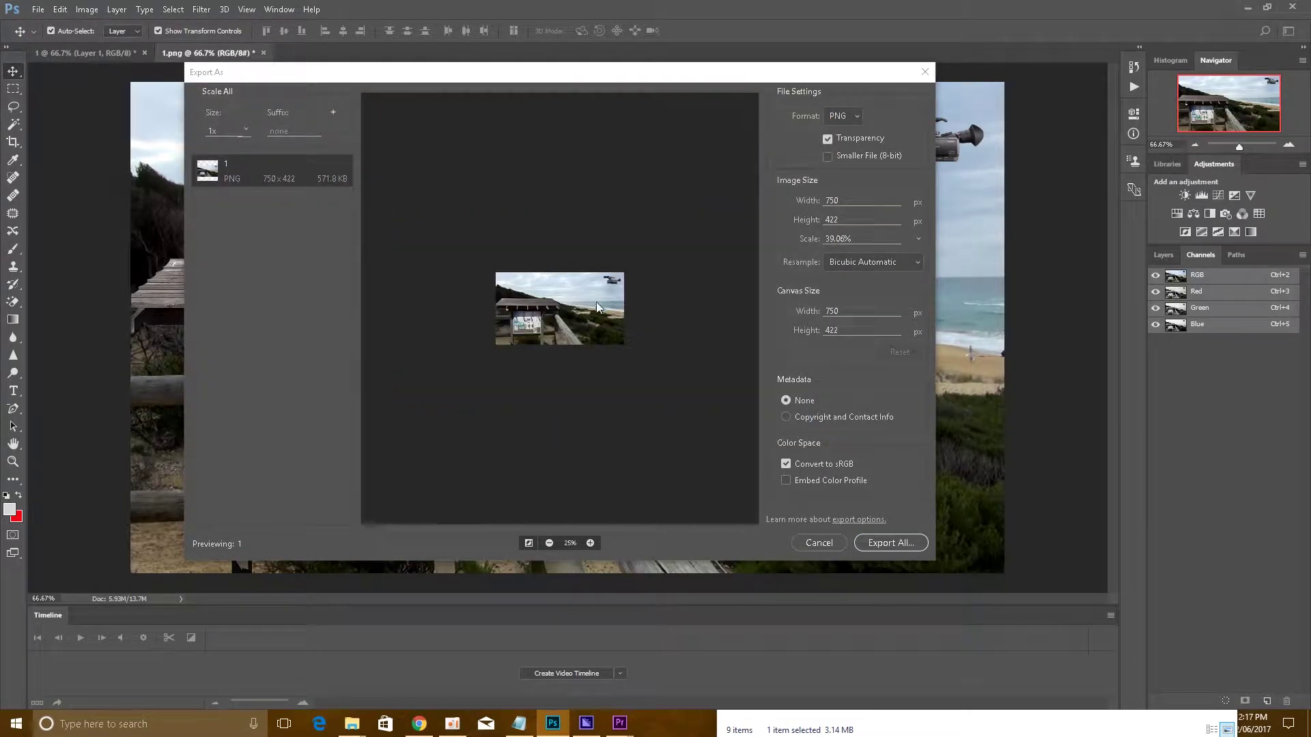
pyautogui.click(889, 541)
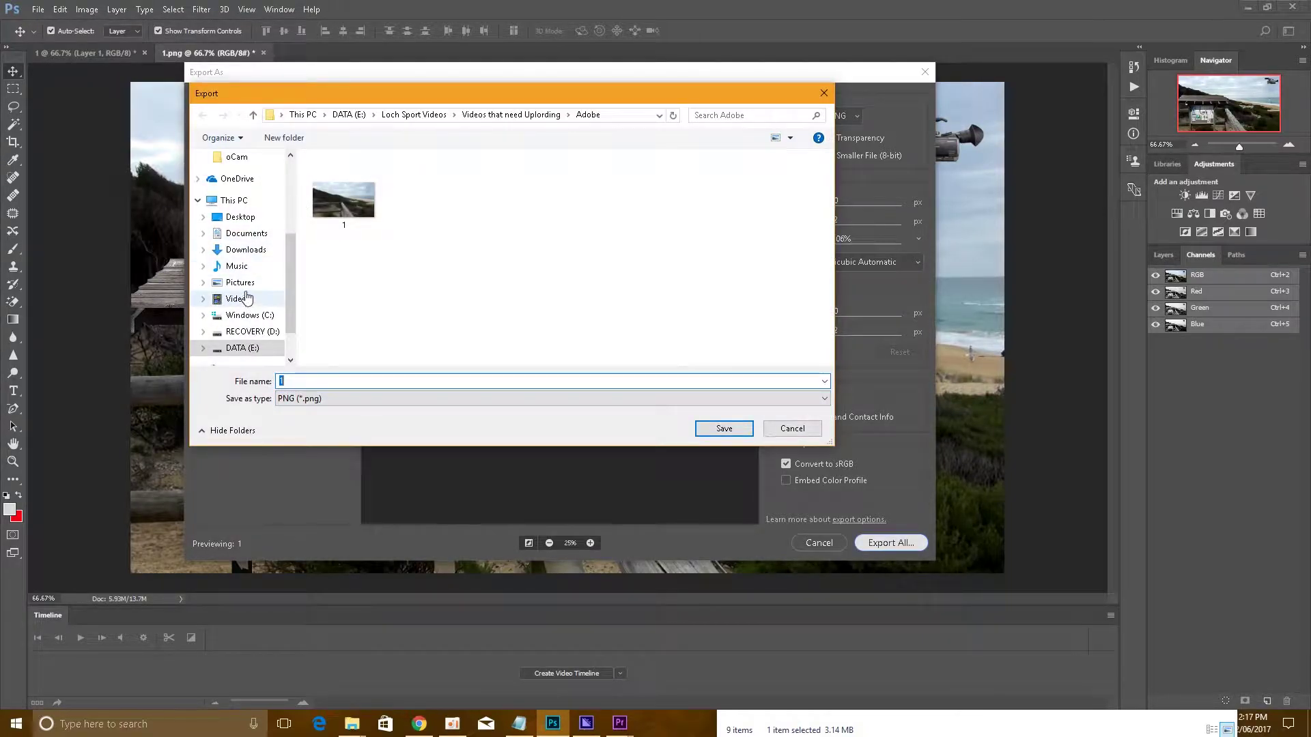
pyautogui.click(240, 283)
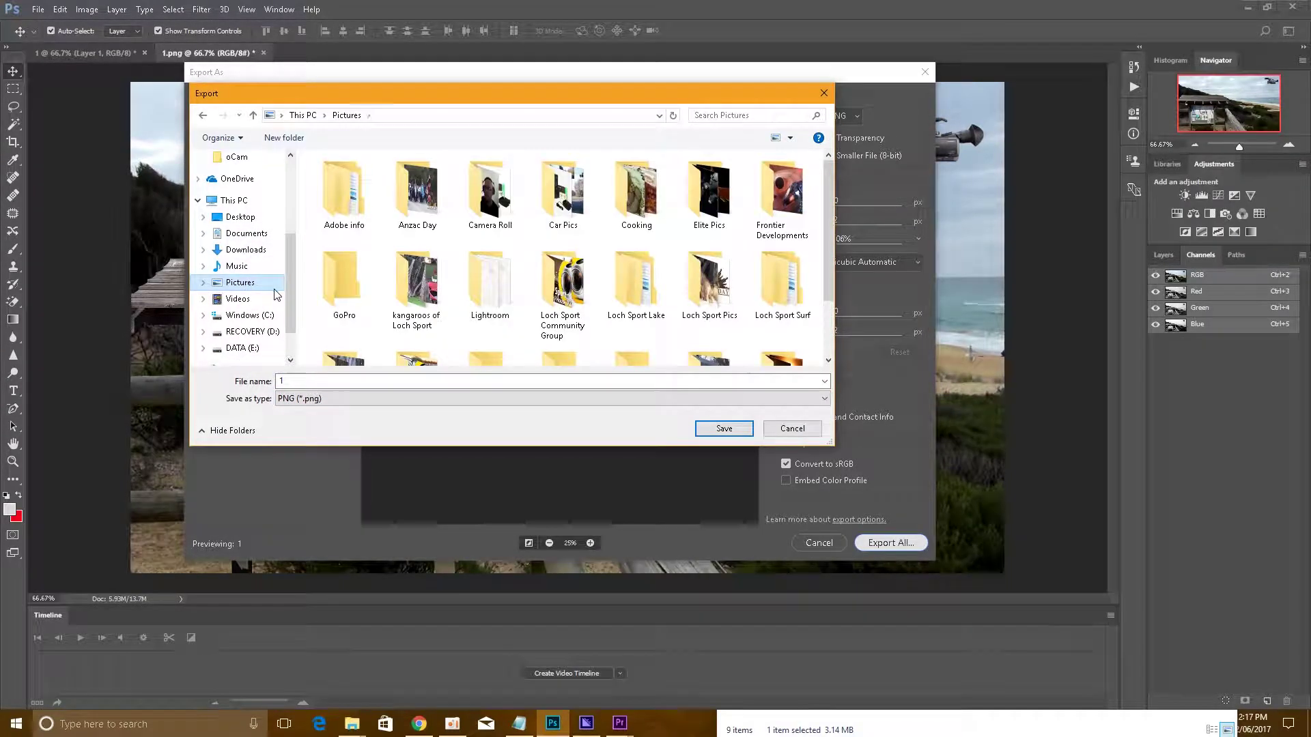
pyautogui.doubleClick(781, 287)
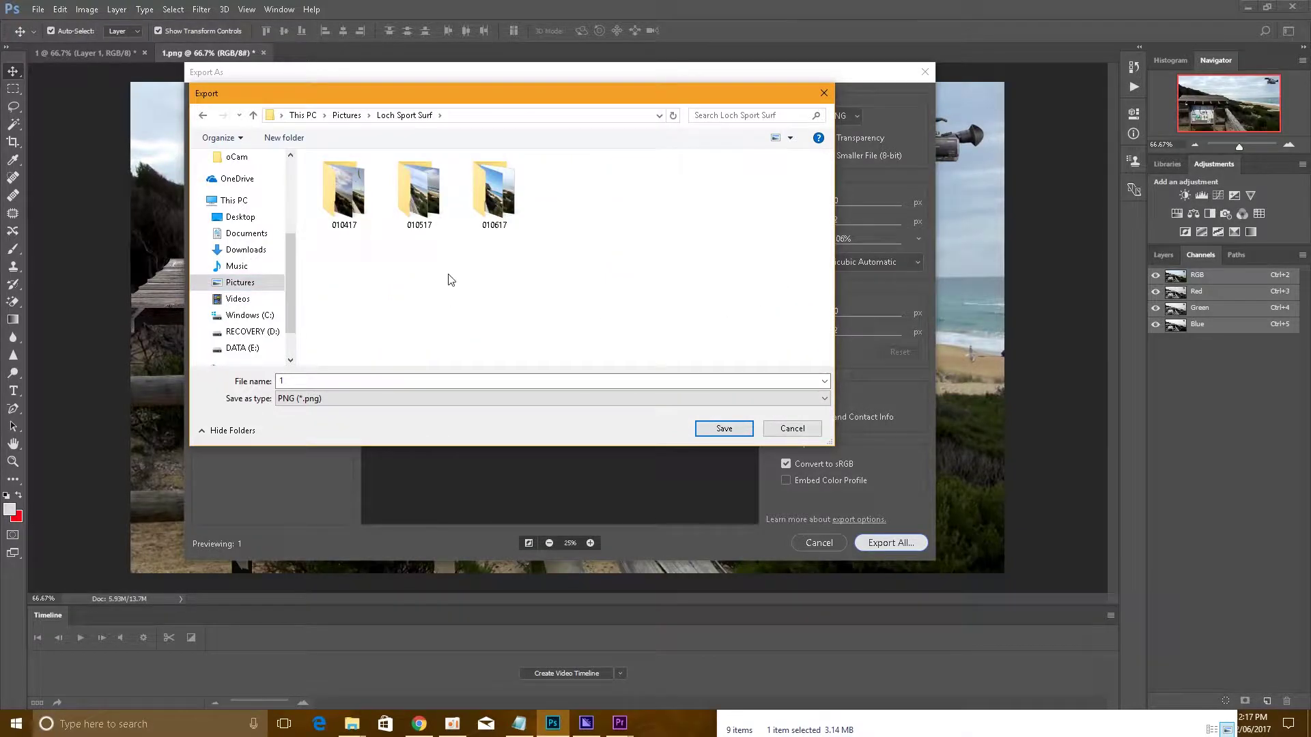
pyautogui.doubleClick(492, 198)
# - Reuse the existing 210617 file's name, change it to 220617, and save the PNG export
pyautogui.click(784, 301)
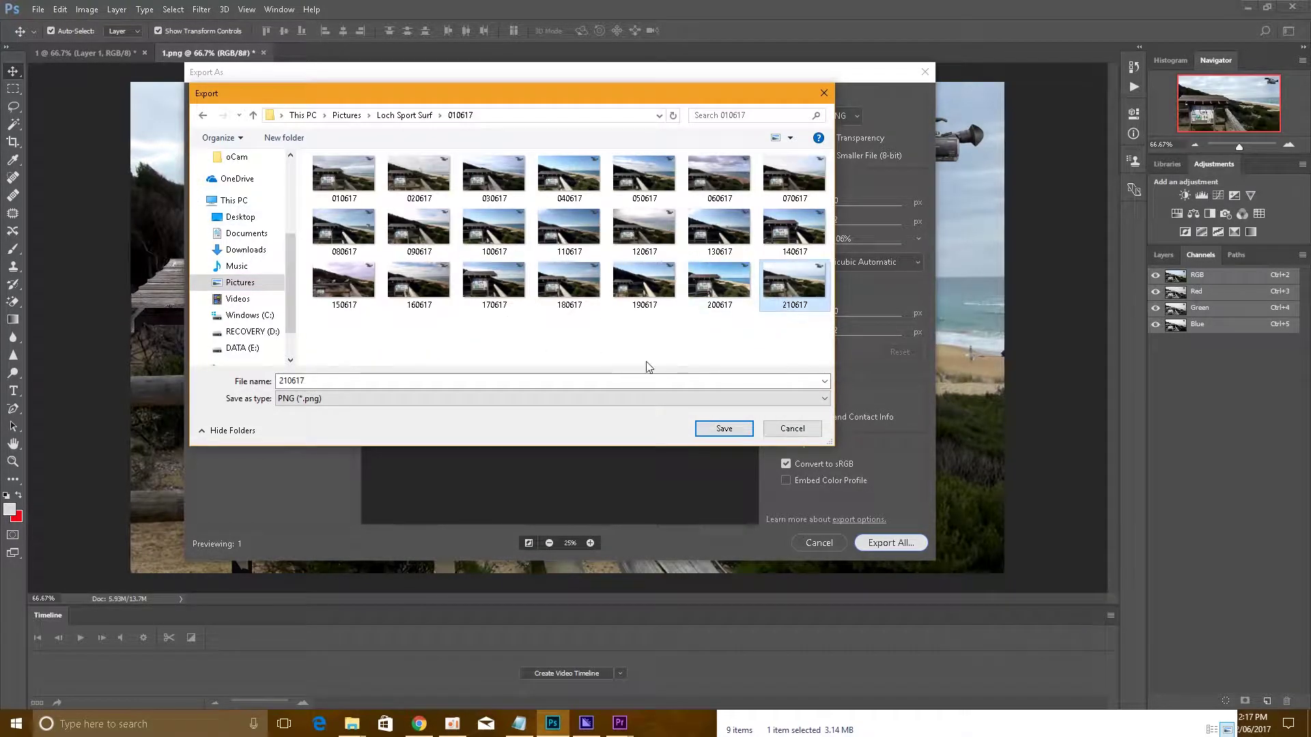
pyautogui.doubleClick(318, 380)
pyautogui.click(318, 381)
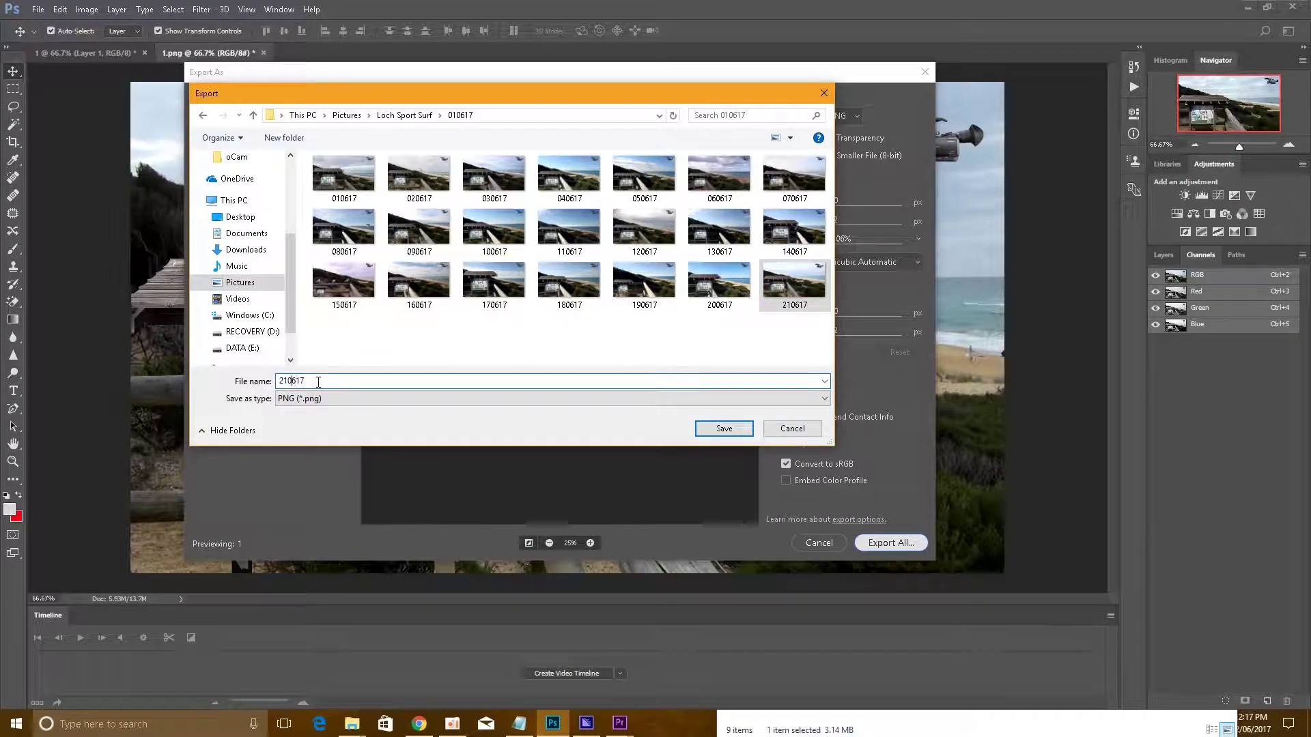
pyautogui.press('Left')
pyautogui.press('Left')
pyautogui.press('Left')
pyautogui.press('Left')
pyautogui.press('BackSpace')
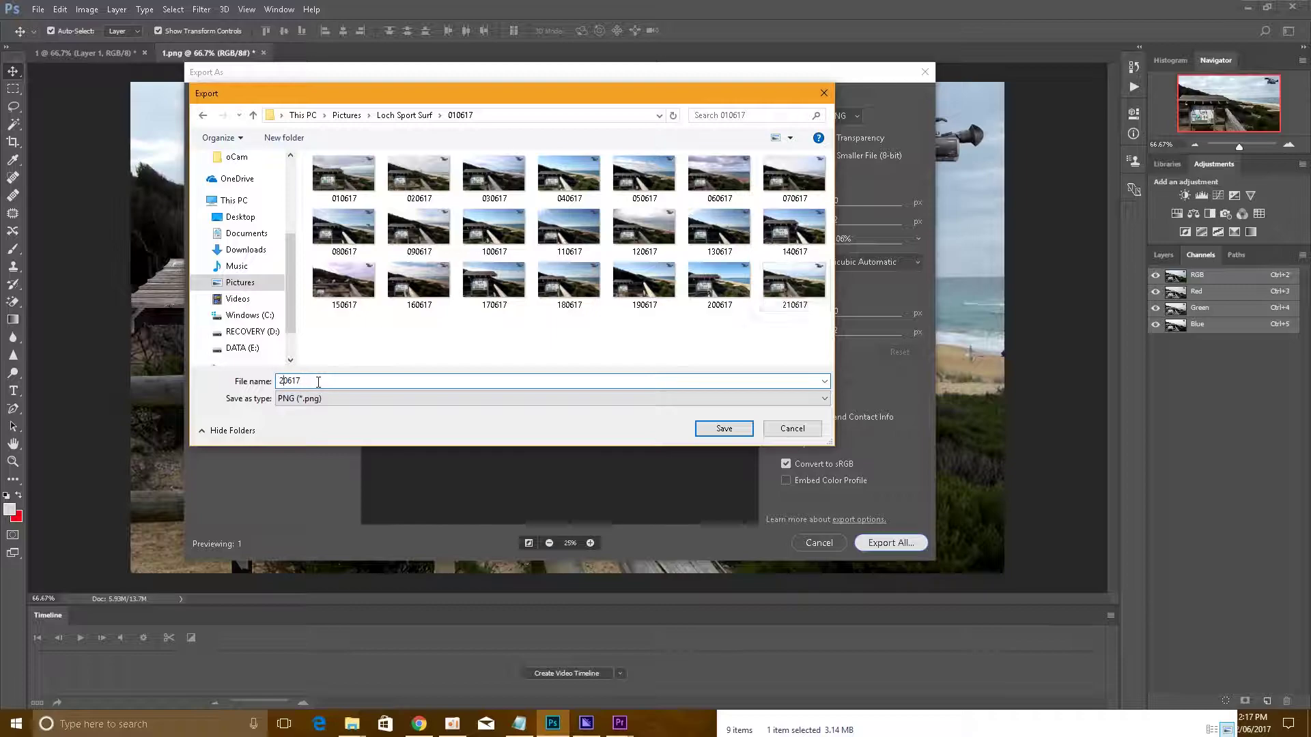
pyautogui.write('2')
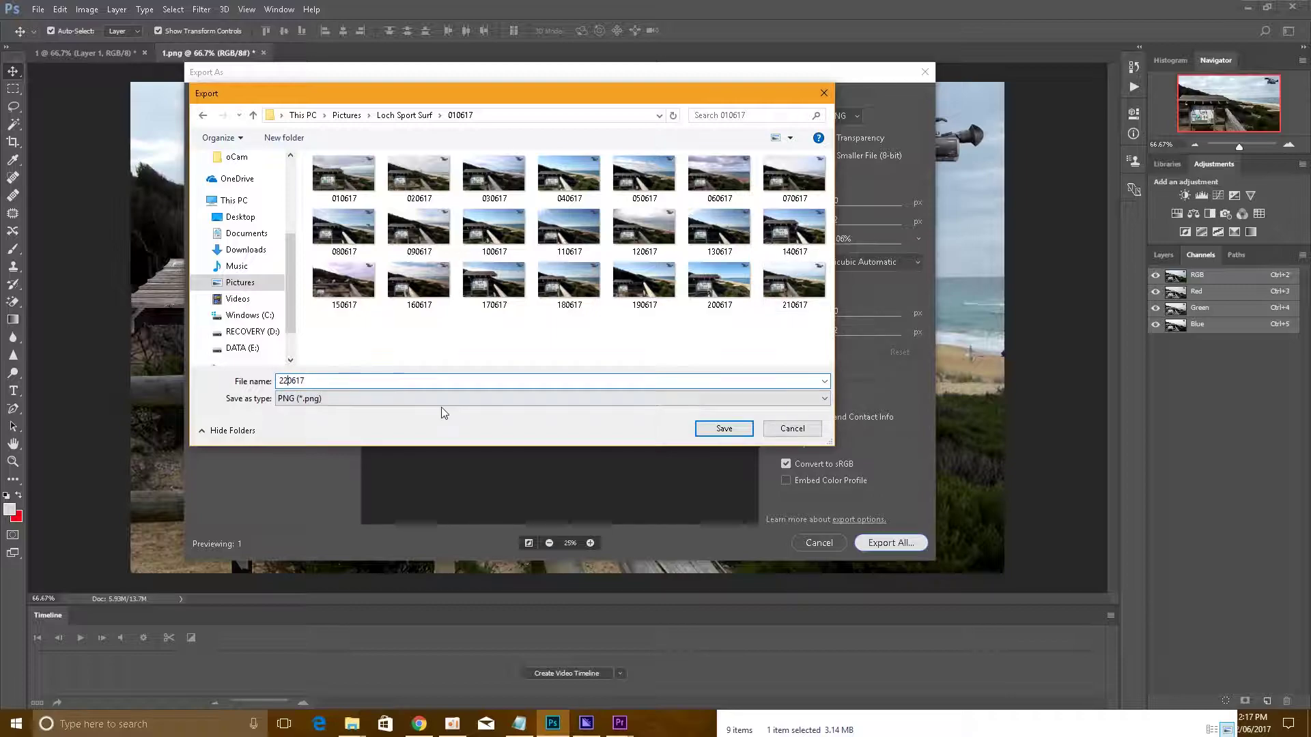
pyautogui.click(724, 428)
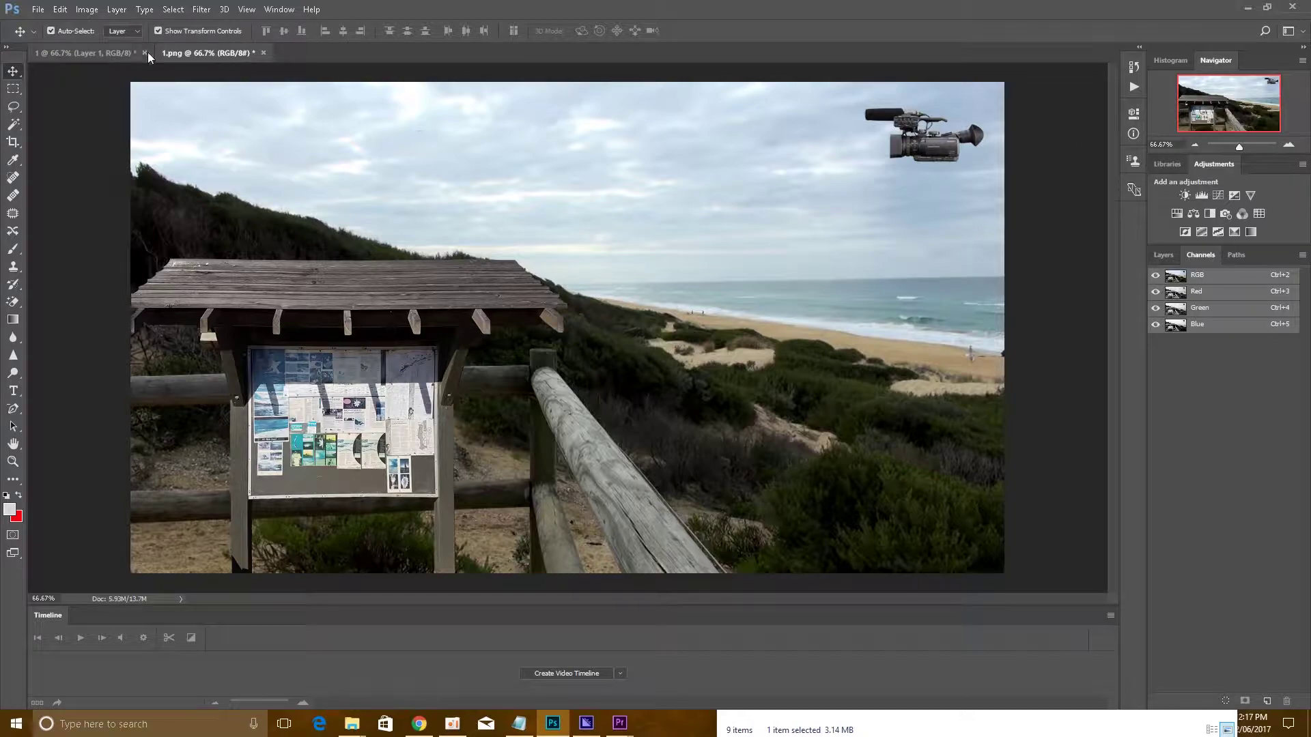
# - Close 1.png and the video document without saving changes, and minimize Photoshop
pyautogui.click(263, 54)
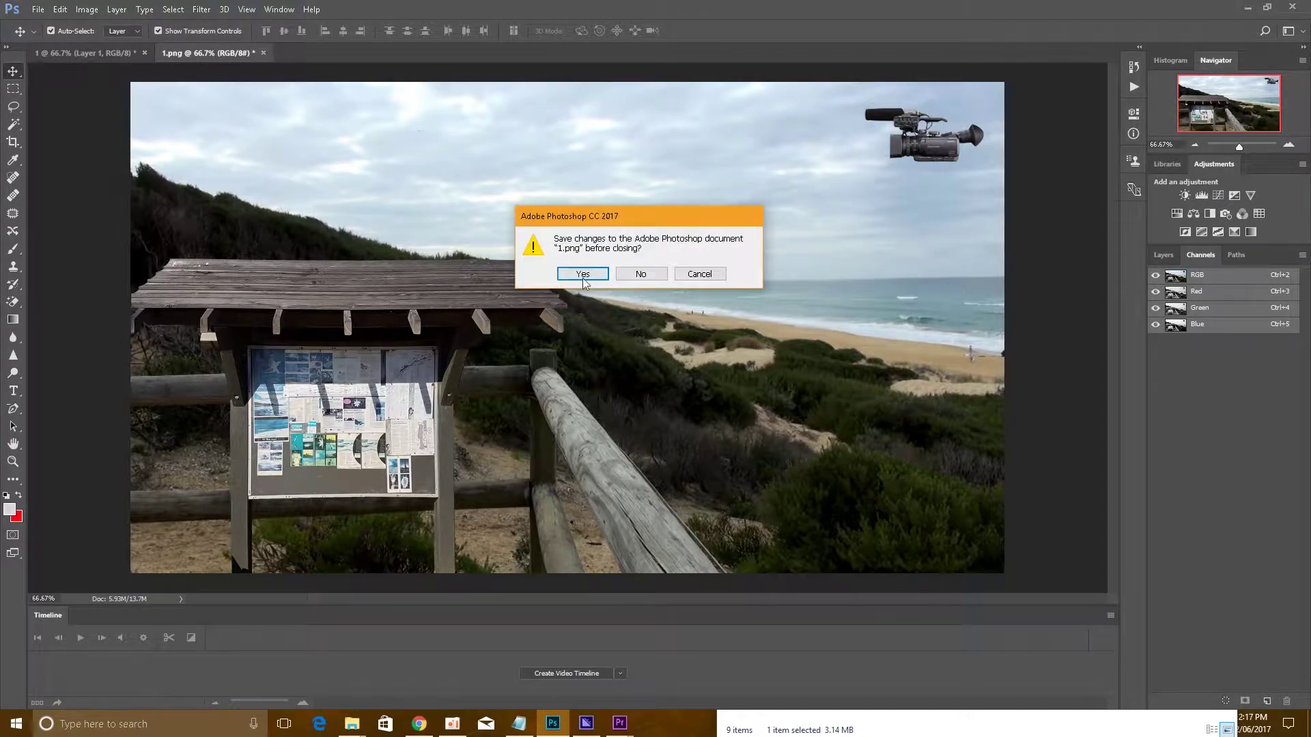
pyautogui.click(654, 274)
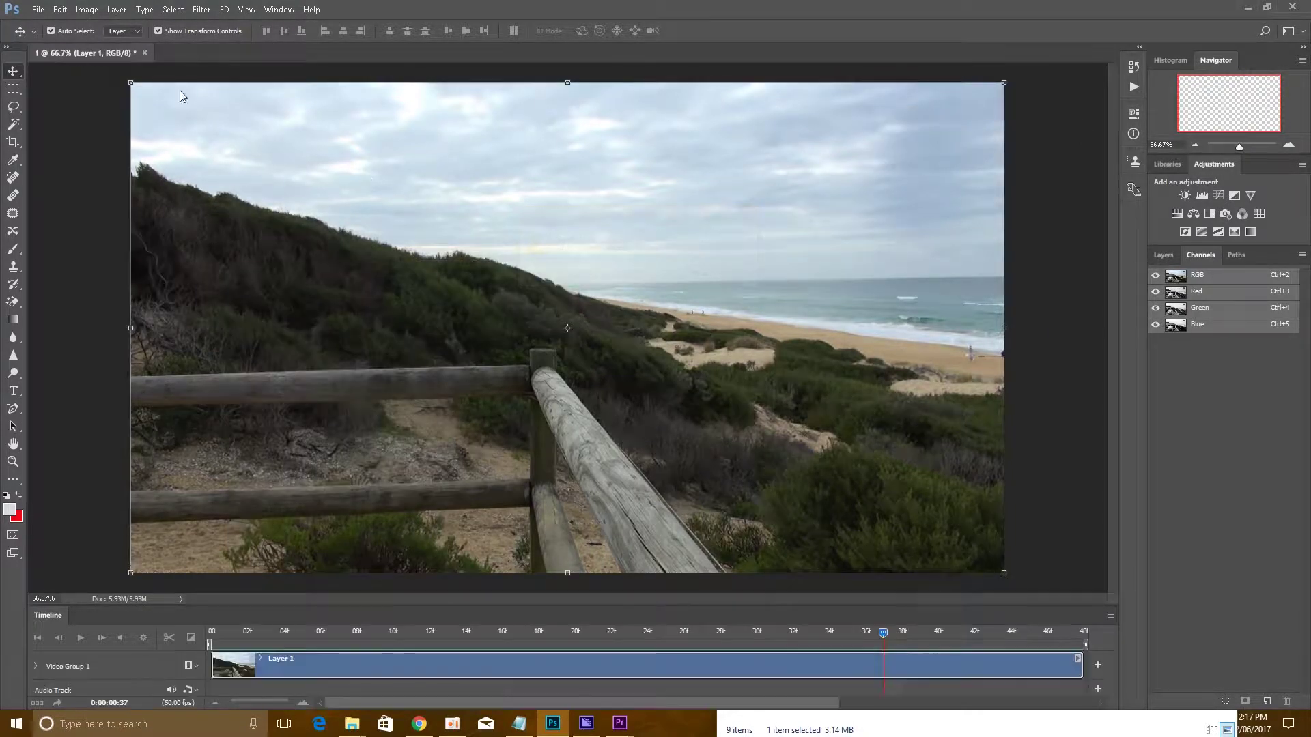
pyautogui.click(144, 52)
pyautogui.click(641, 273)
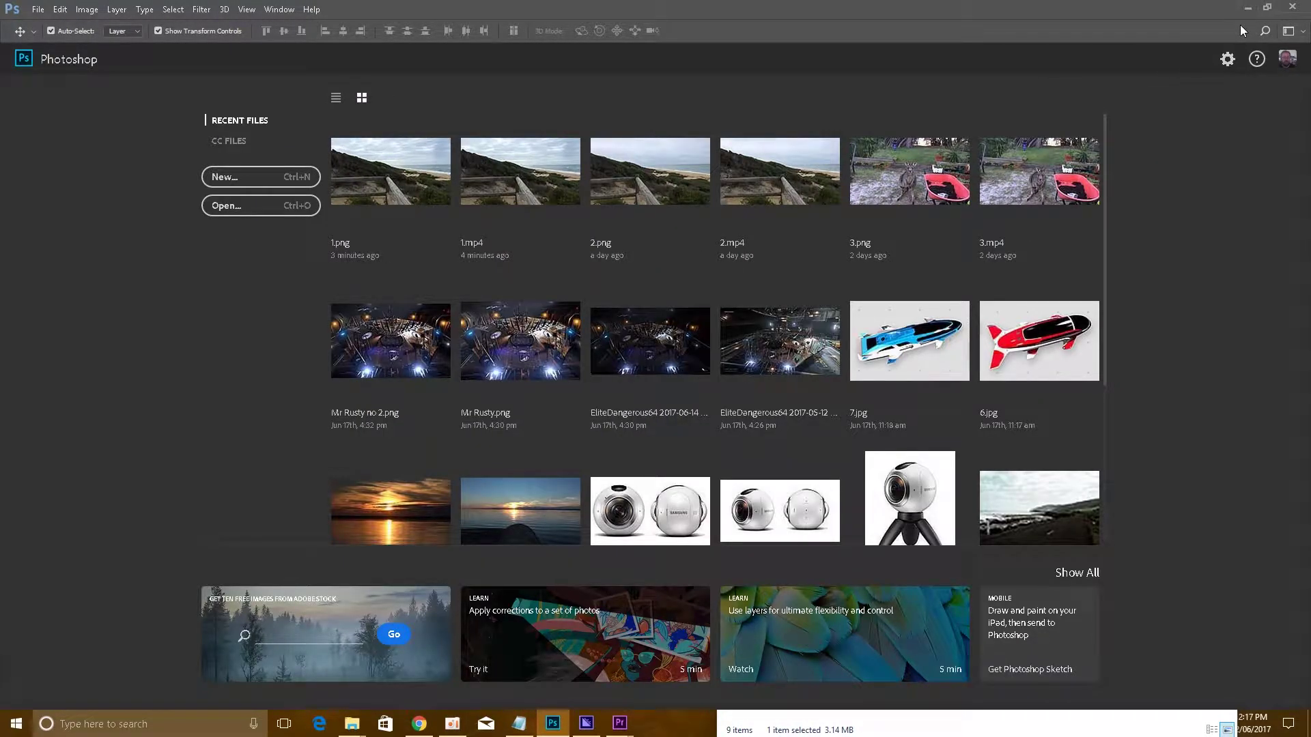
pyautogui.click(1247, 9)
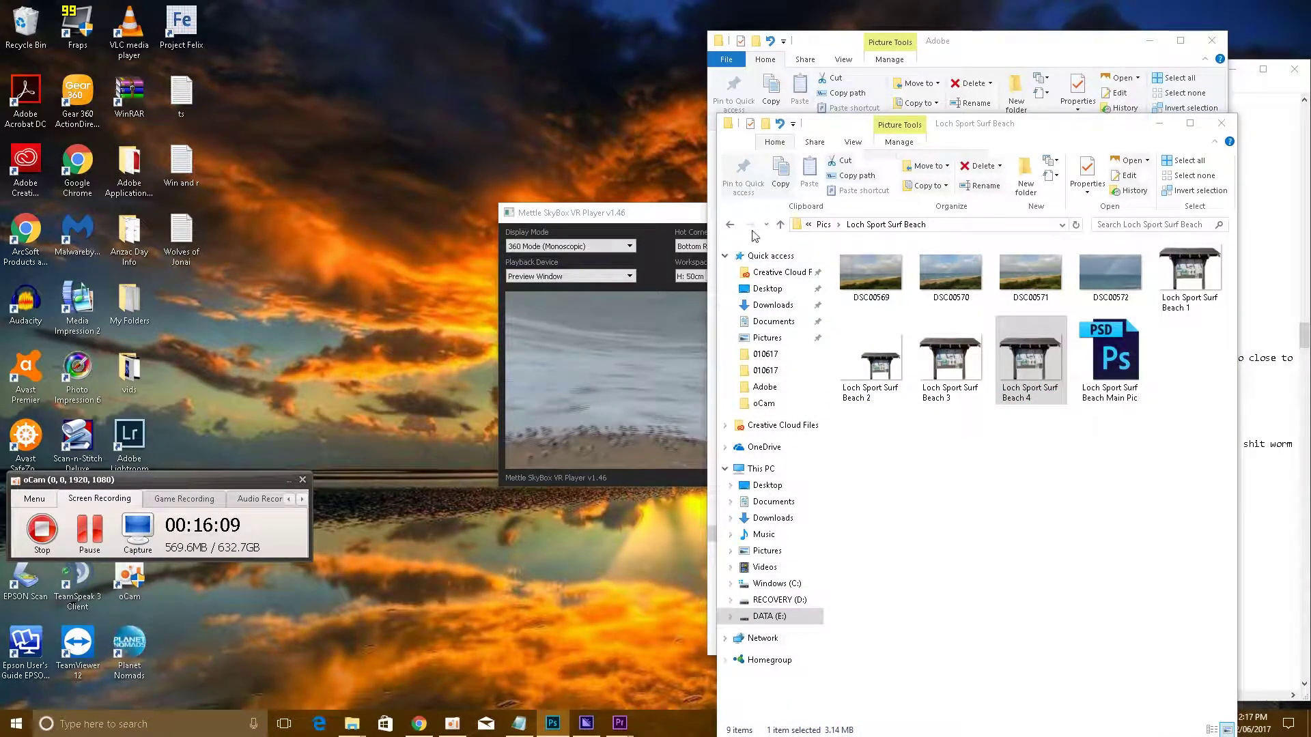
# - Delete the 00009 video from the Sony folder inside Videos that need Uplording
pyautogui.click(782, 225)
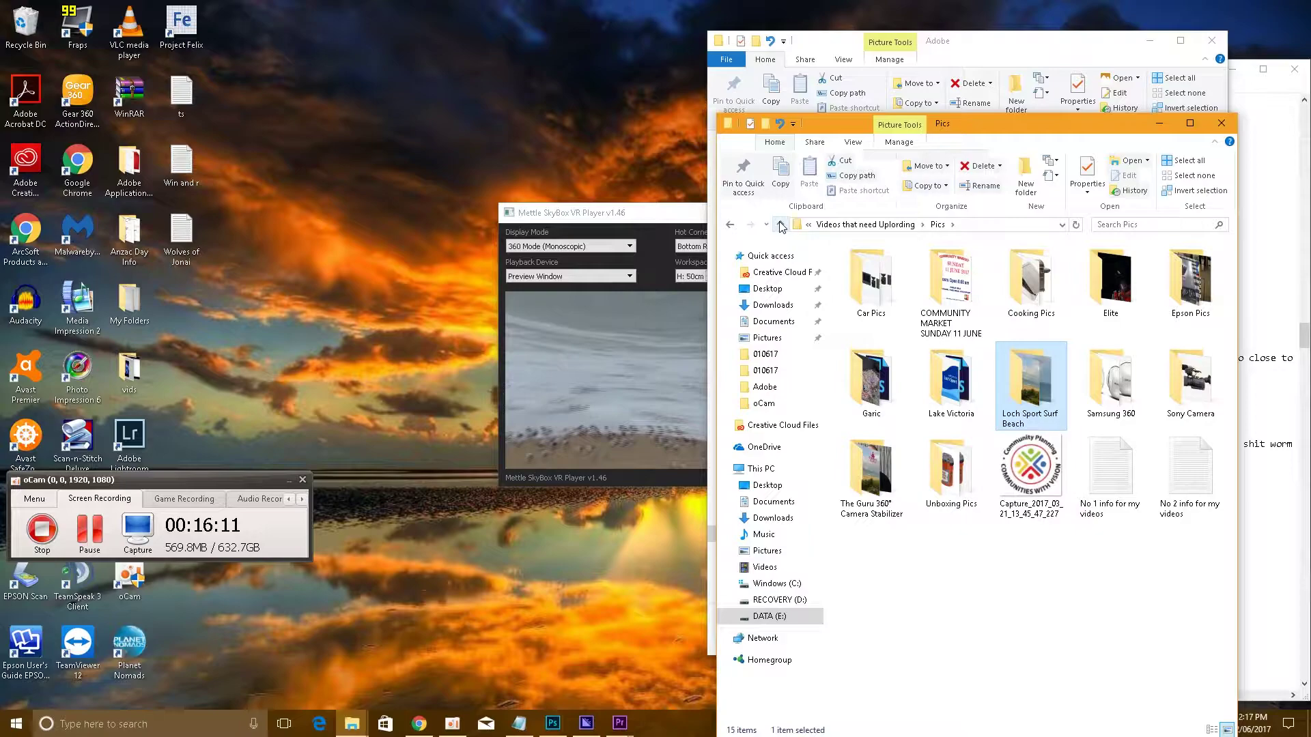
pyautogui.click(782, 225)
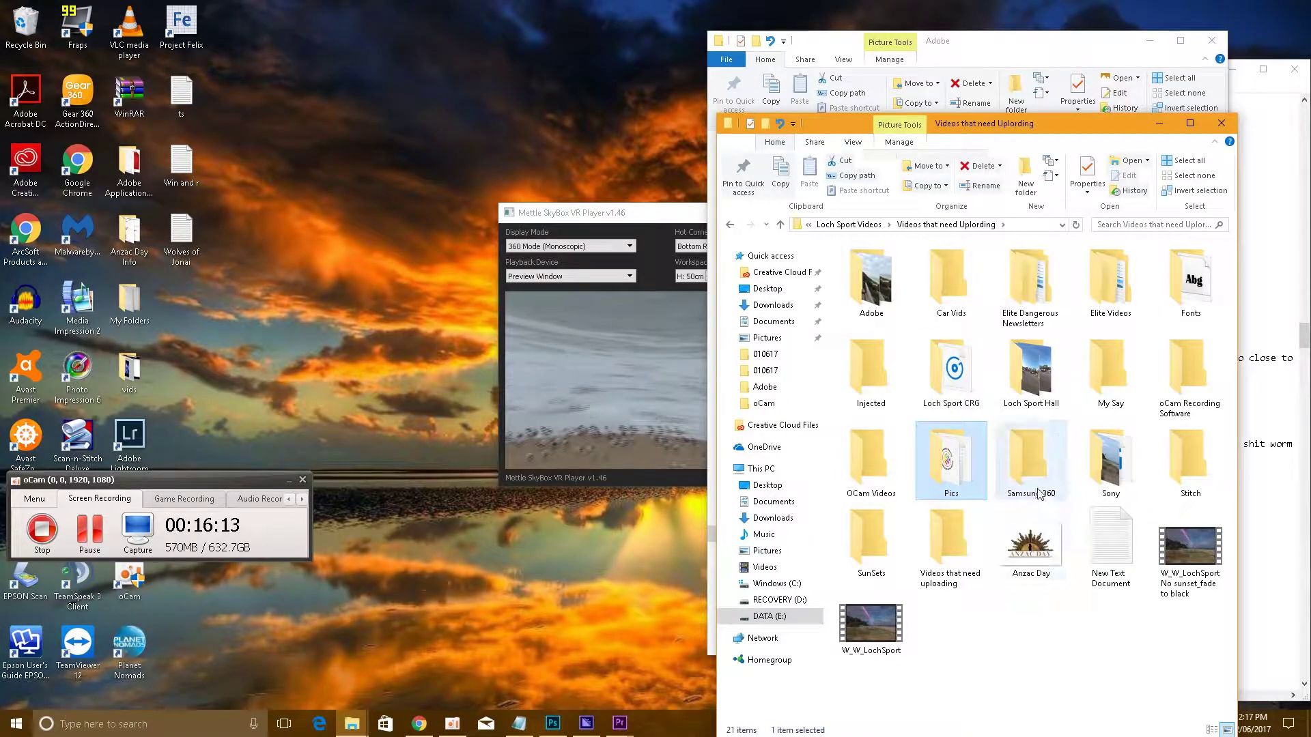
pyautogui.doubleClick(1120, 476)
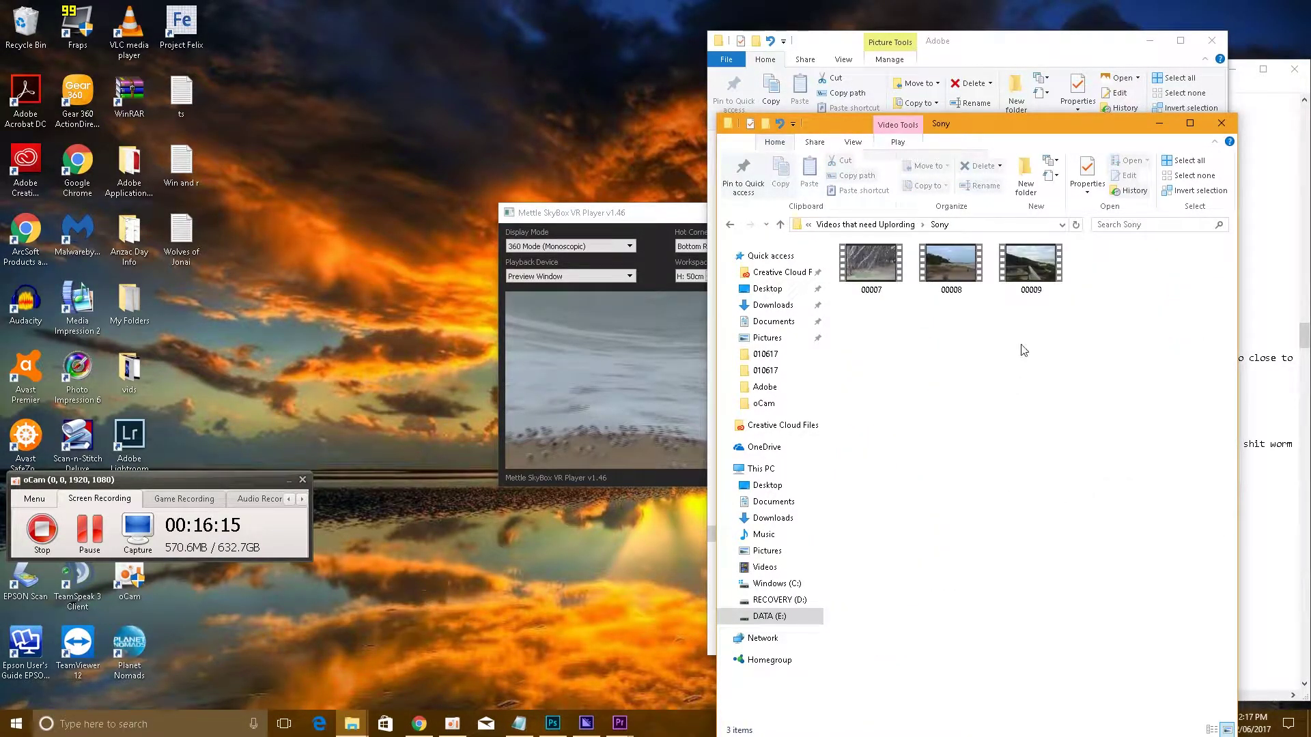
pyautogui.click(1030, 269)
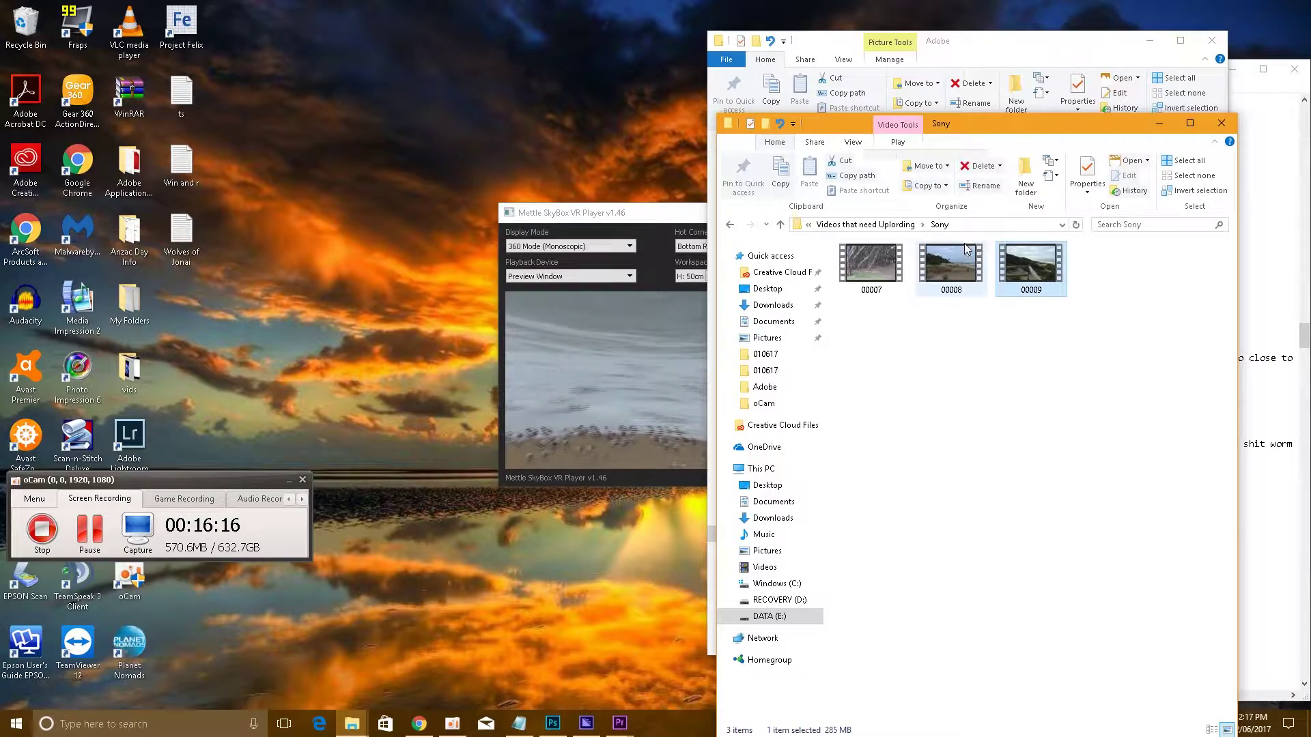
pyautogui.click(981, 166)
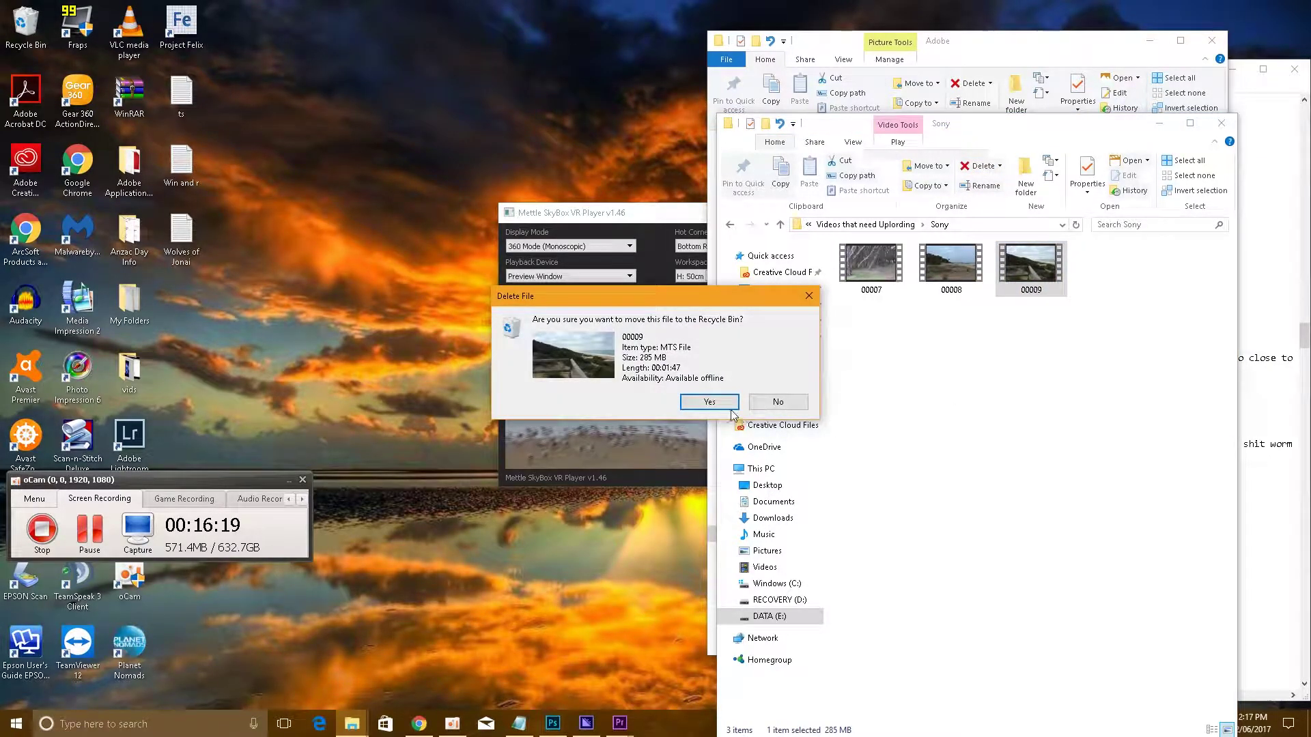
pyautogui.click(710, 402)
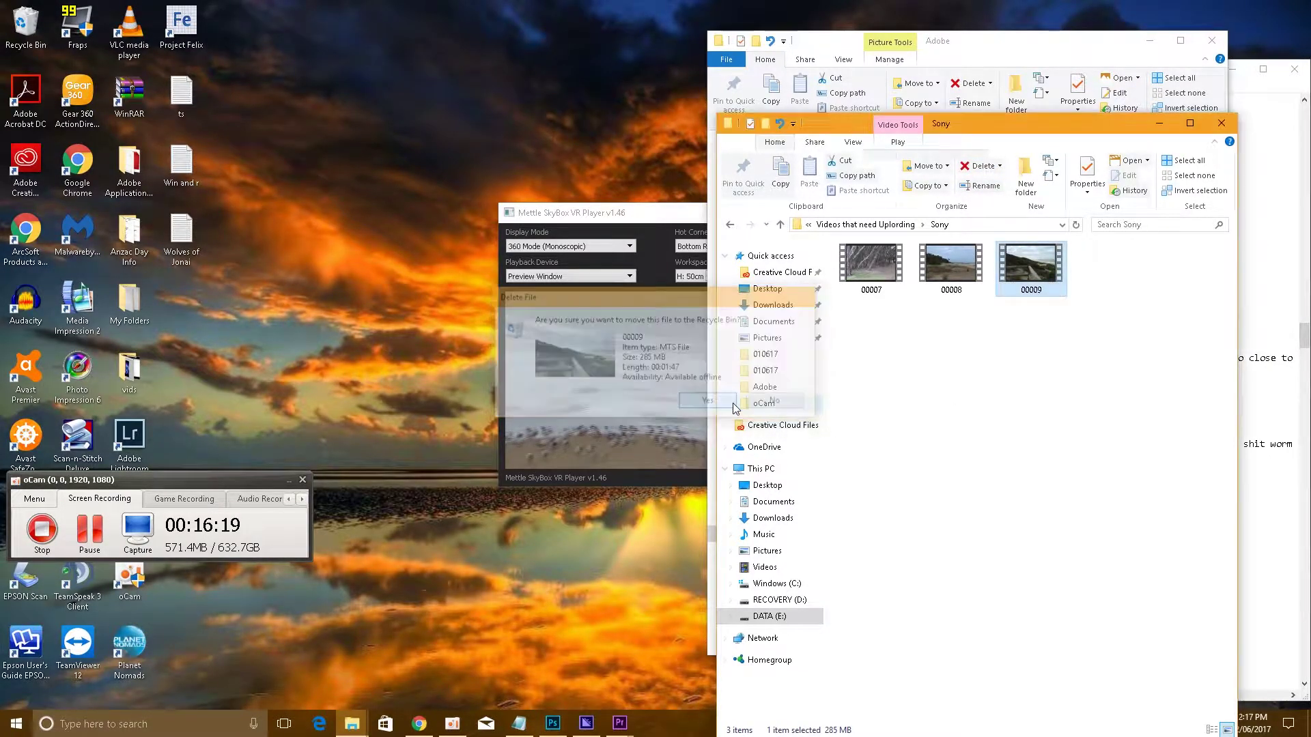
# - Bring up YouTube's upload page in Chrome with the Adobe folder over it, and delete the folder's video and picture named 1
pyautogui.click(418, 724)
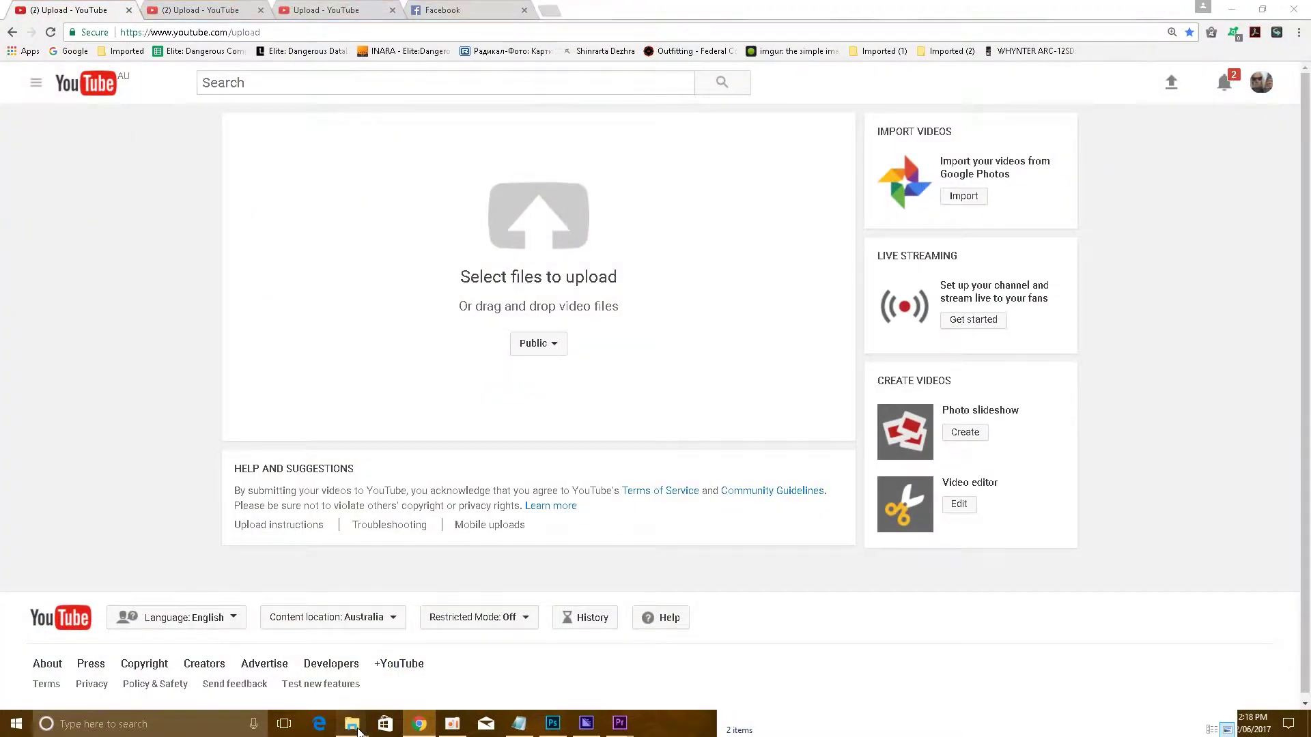
pyautogui.click(321, 699)
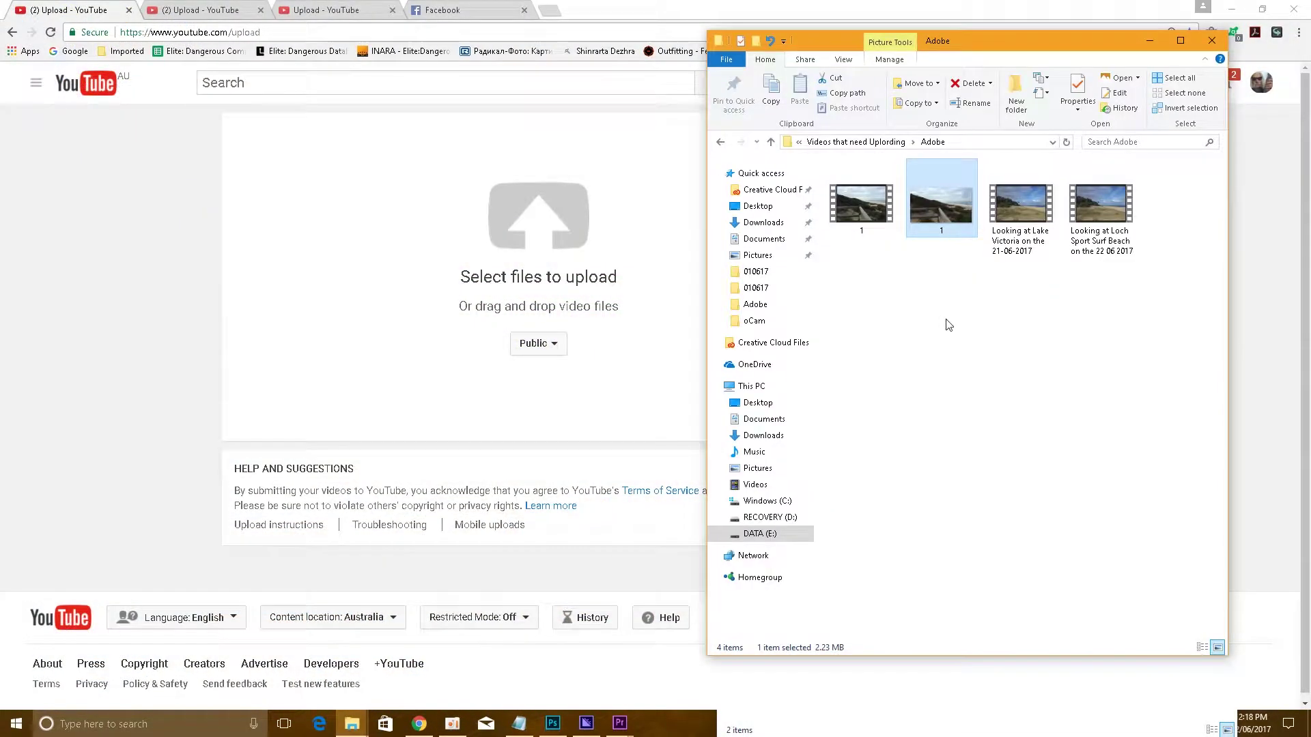
pyautogui.keyDown('ctrl'); pyautogui.click(874, 216); pyautogui.keyUp('ctrl')
pyautogui.click(970, 83)
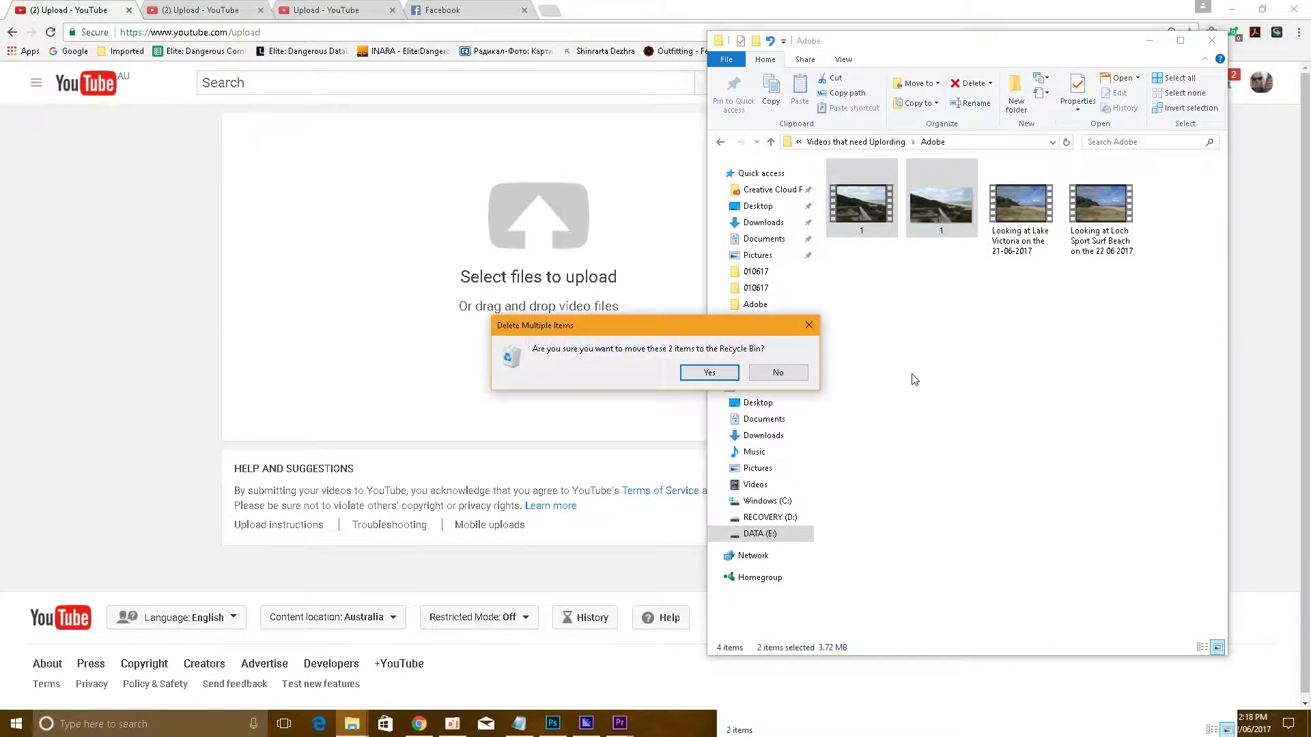
pyautogui.click(706, 373)
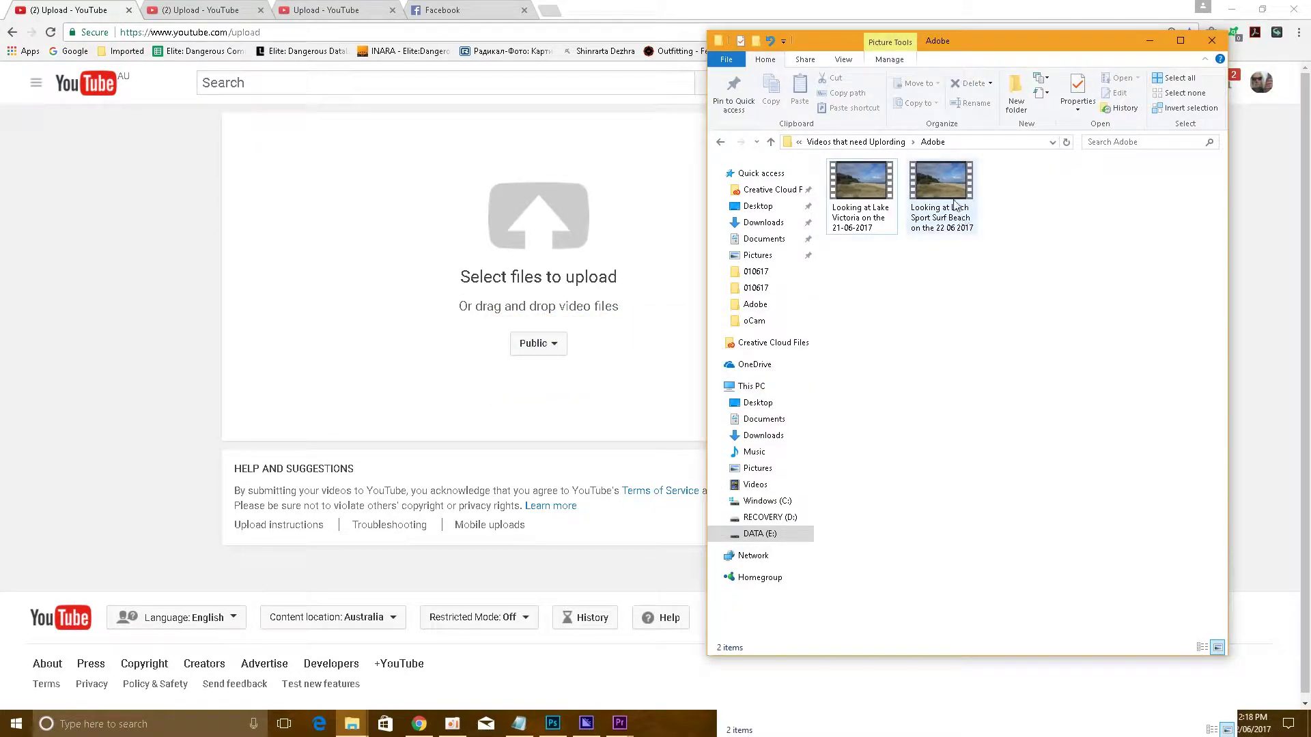
# - Upload the Looking at Loch Sport Surf Beach on the 22 06 2017 video, paste the copied description, and enlarge the description box
pyautogui.moveTo(940, 195); pyautogui.dragTo(572, 216)
pyautogui.rightClick(482, 271)
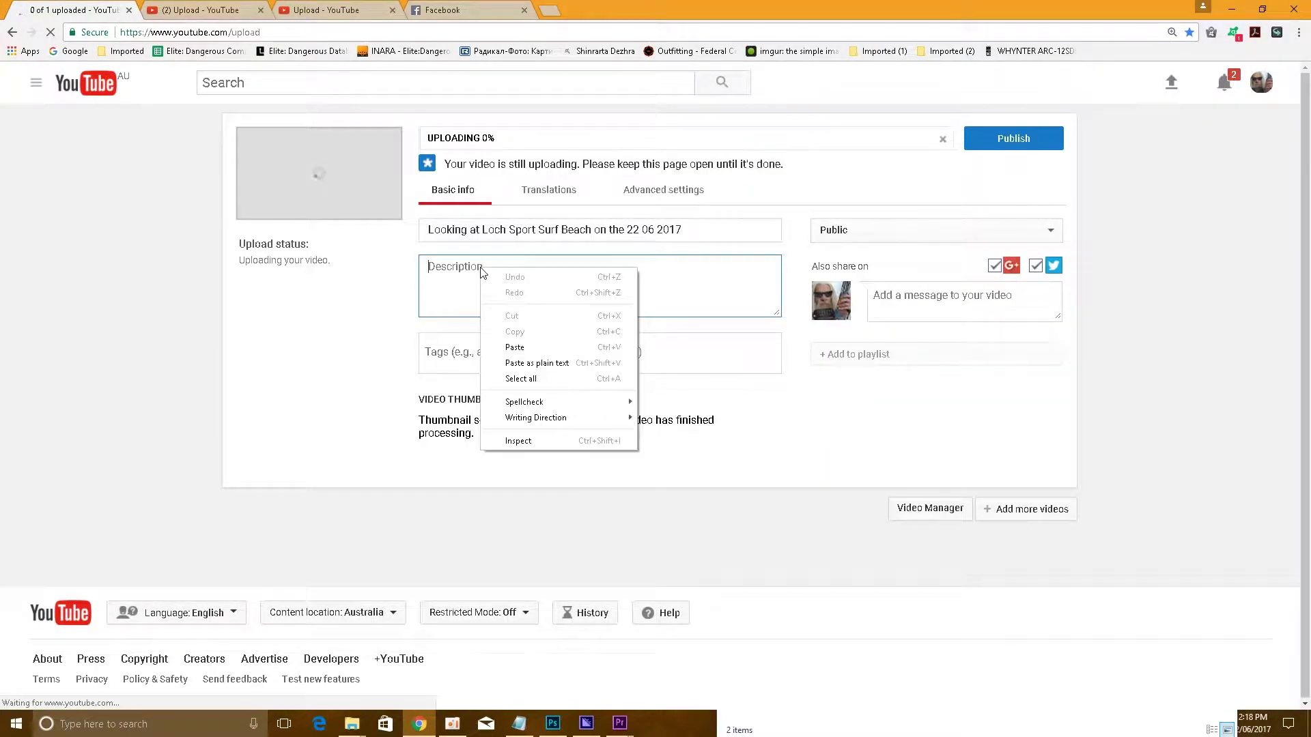
pyautogui.click(515, 347)
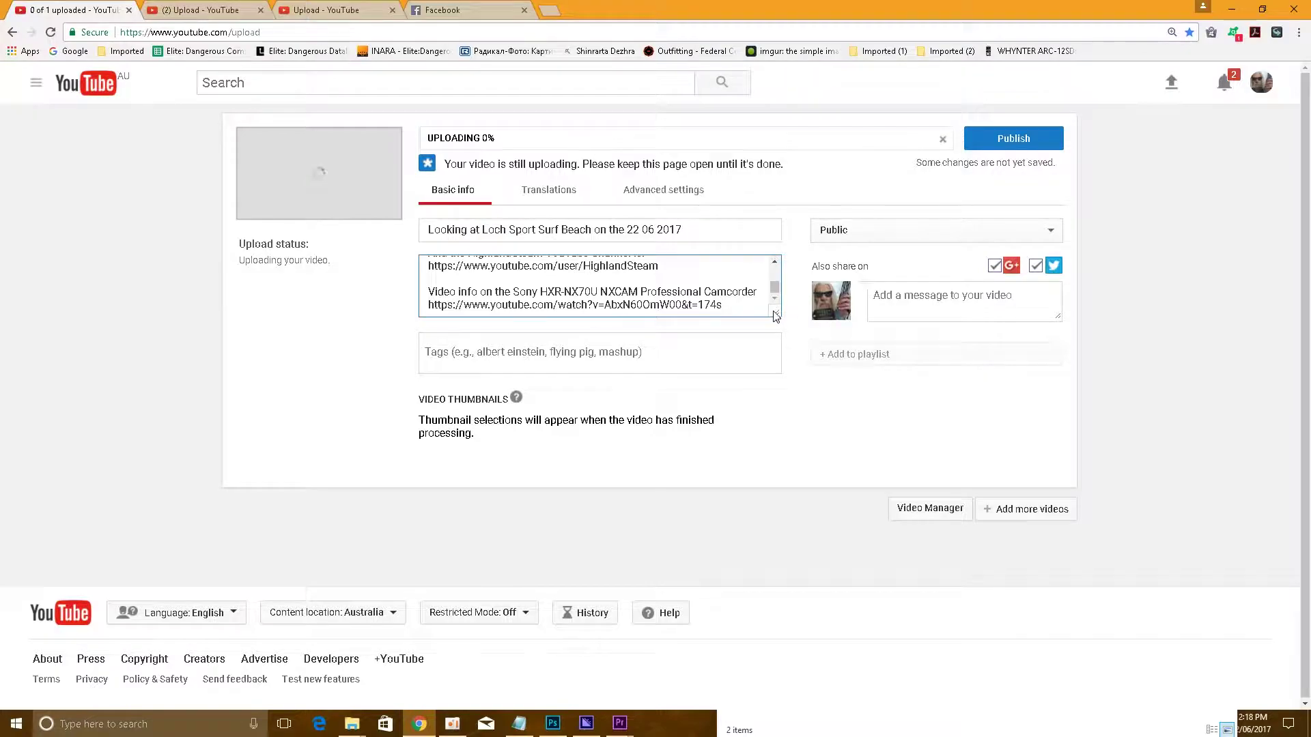
pyautogui.moveTo(776, 315); pyautogui.dragTo(792, 558)
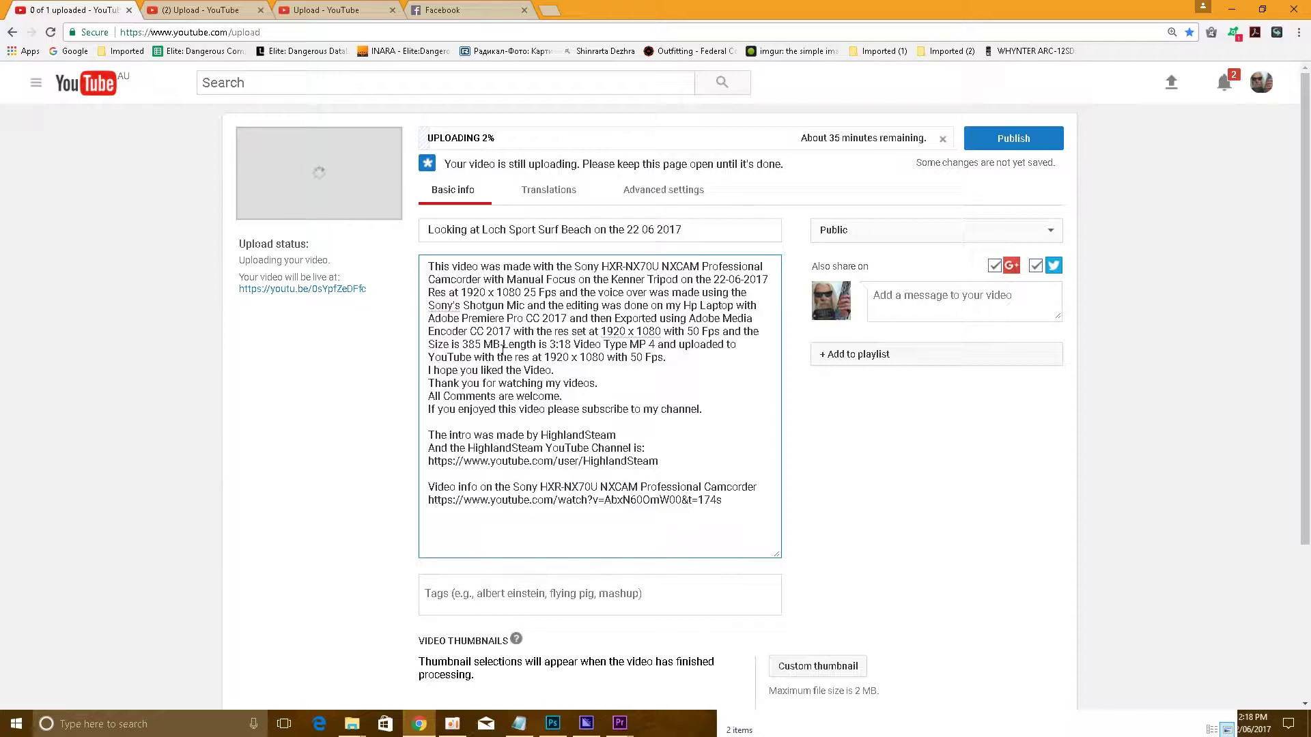
# - Check the surf beach video file's details in the Adobe folder and set the size in the YouTube description to 247 MB
pyautogui.click(350, 728)
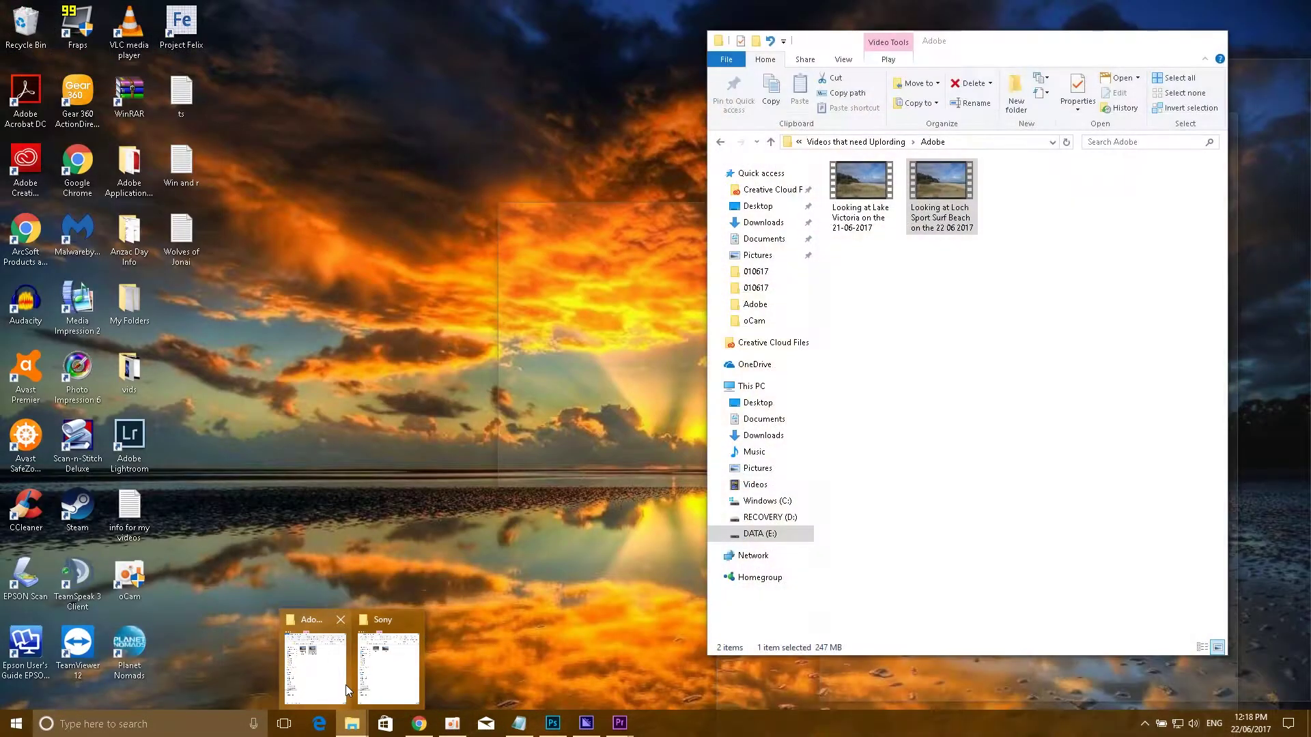
pyautogui.click(380, 686)
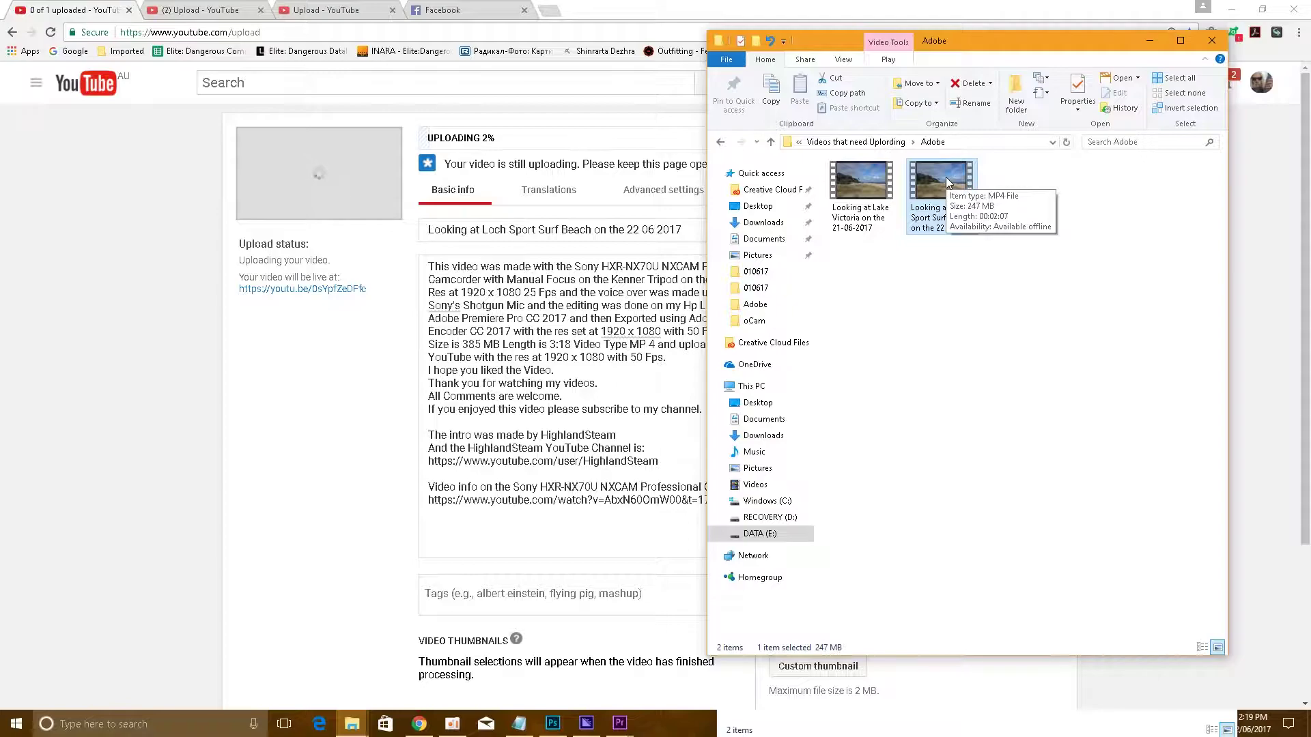
pyautogui.click(378, 433)
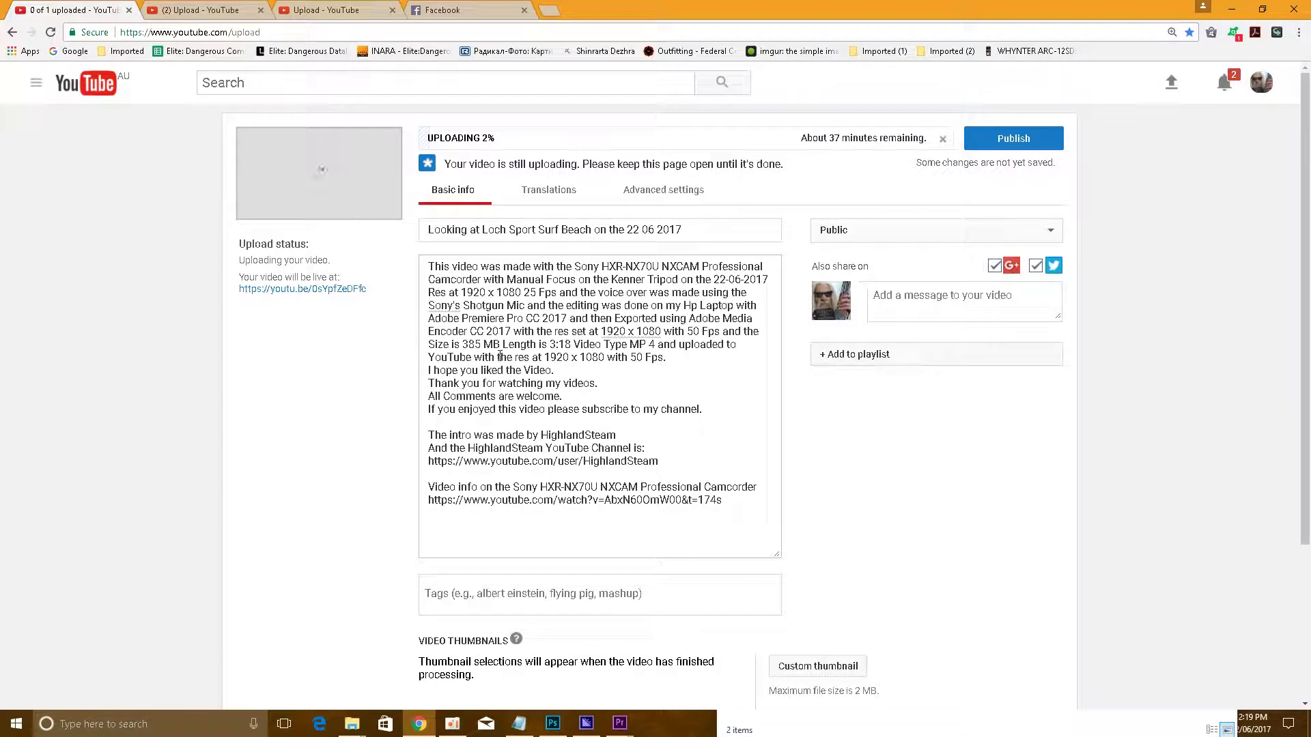
pyautogui.click(481, 344)
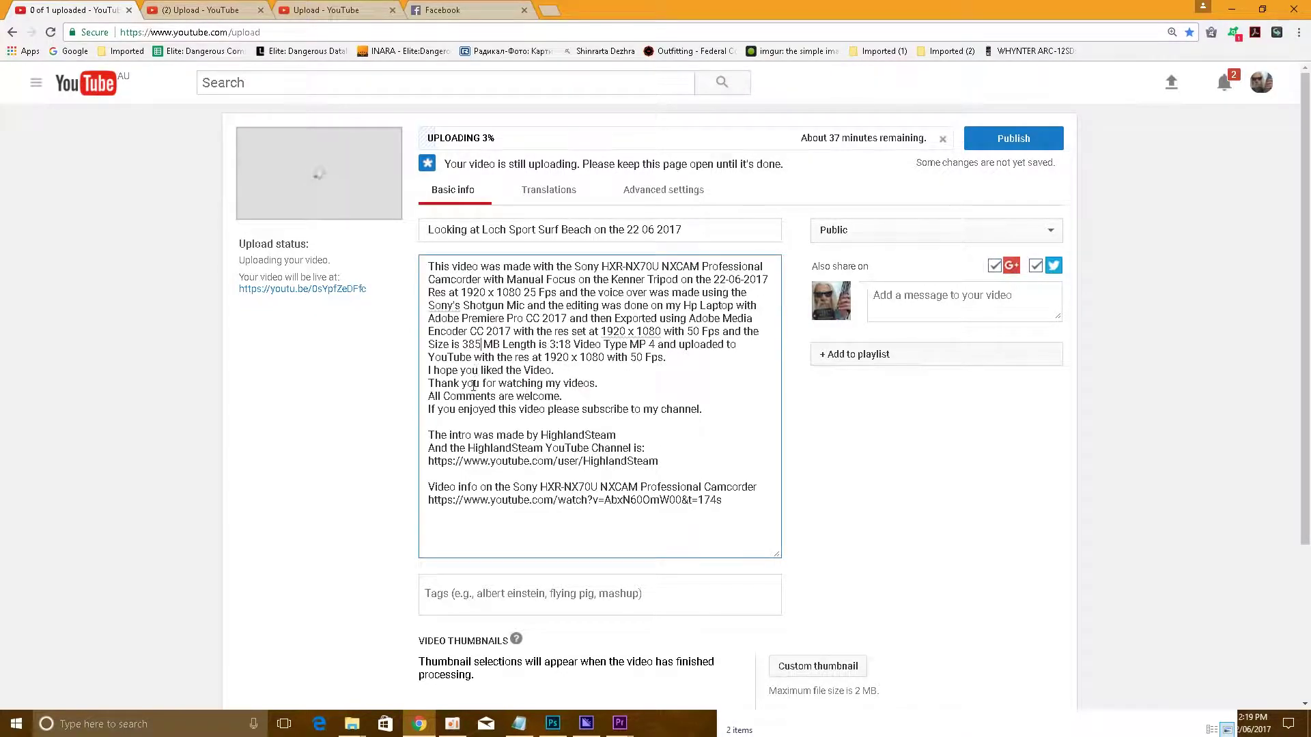
pyautogui.press('BackSpace')
pyautogui.press('BackSpace')
pyautogui.press('BackSpace')
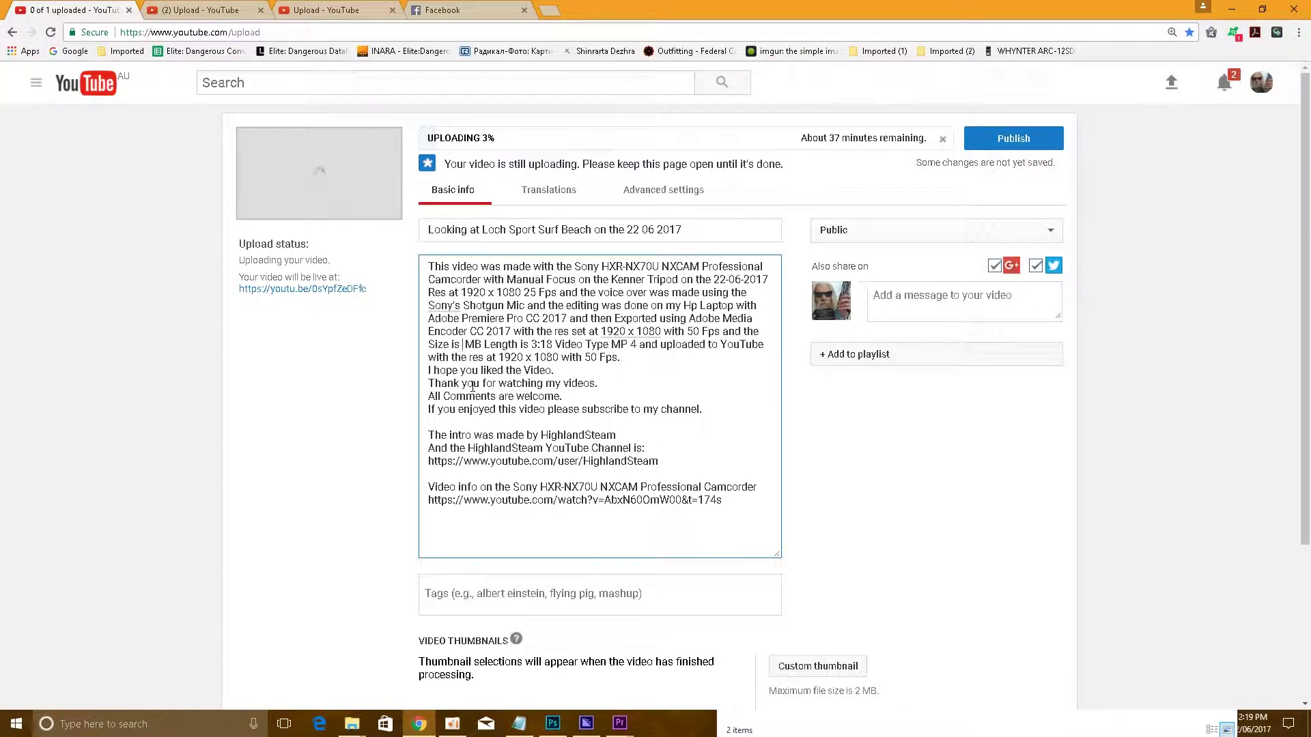
pyautogui.write('247')
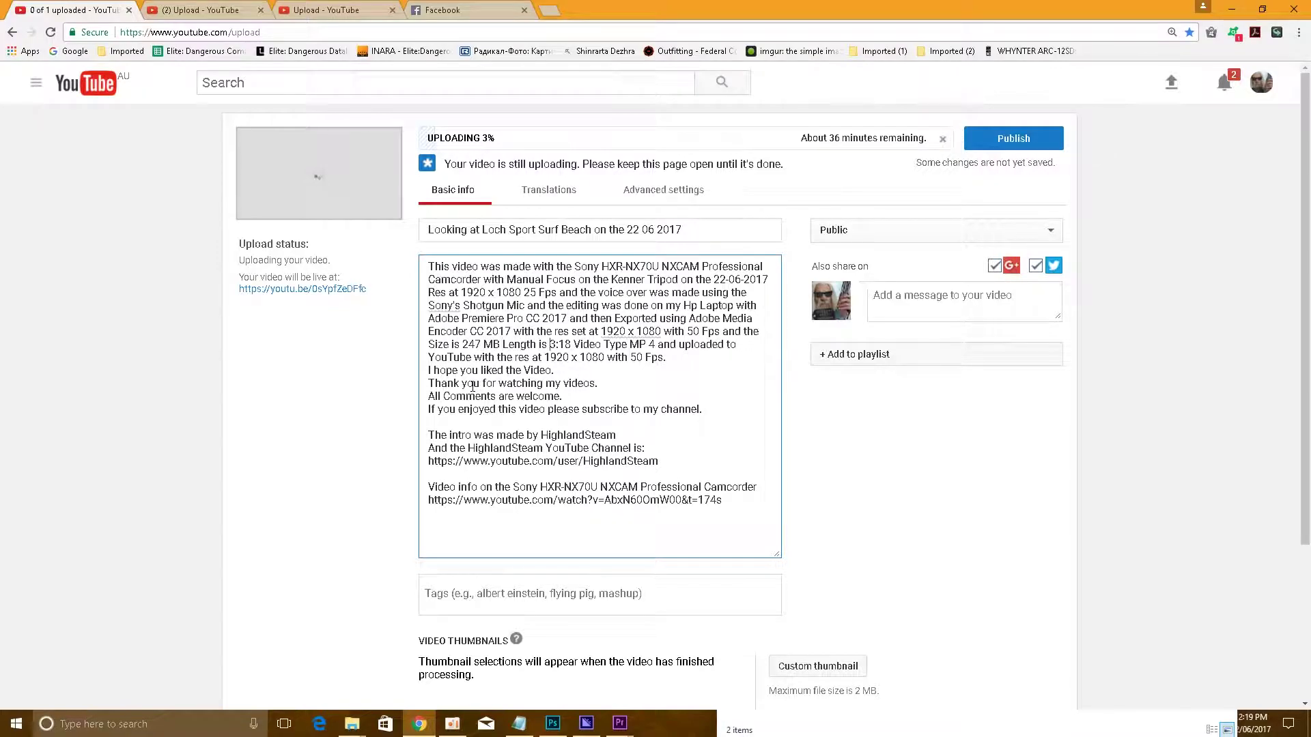
# - Set the video length in the description to 2:07 and shrink the description box back to its compact height
pyautogui.press('BackSpace')
pyautogui.write('2')
pyautogui.press('Delete')
pyautogui.press('Delete')
pyautogui.press('Delete')
pyautogui.write(':07')
pyautogui.moveTo(777, 560); pyautogui.dragTo(692, 327)
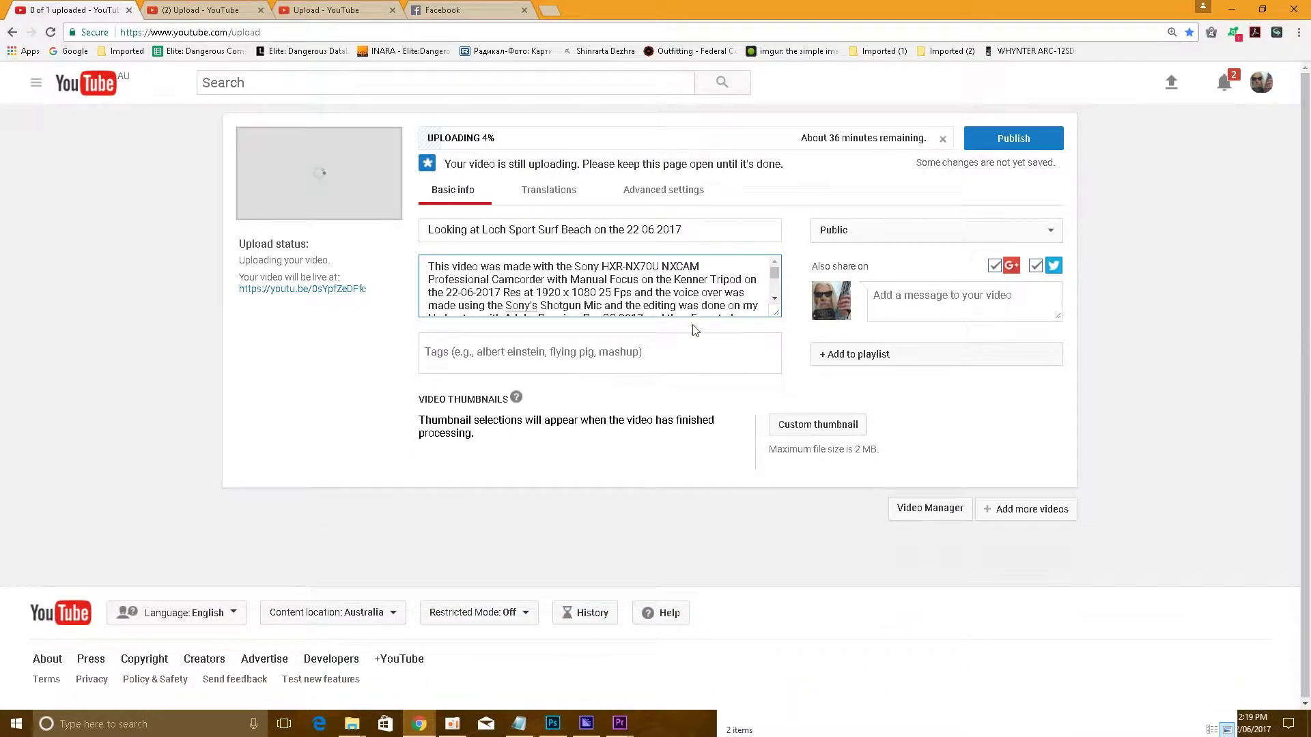
# - Upload the picture 220617 from the 010617 folder as the video's custom thumbnail
pyautogui.click(858, 355)
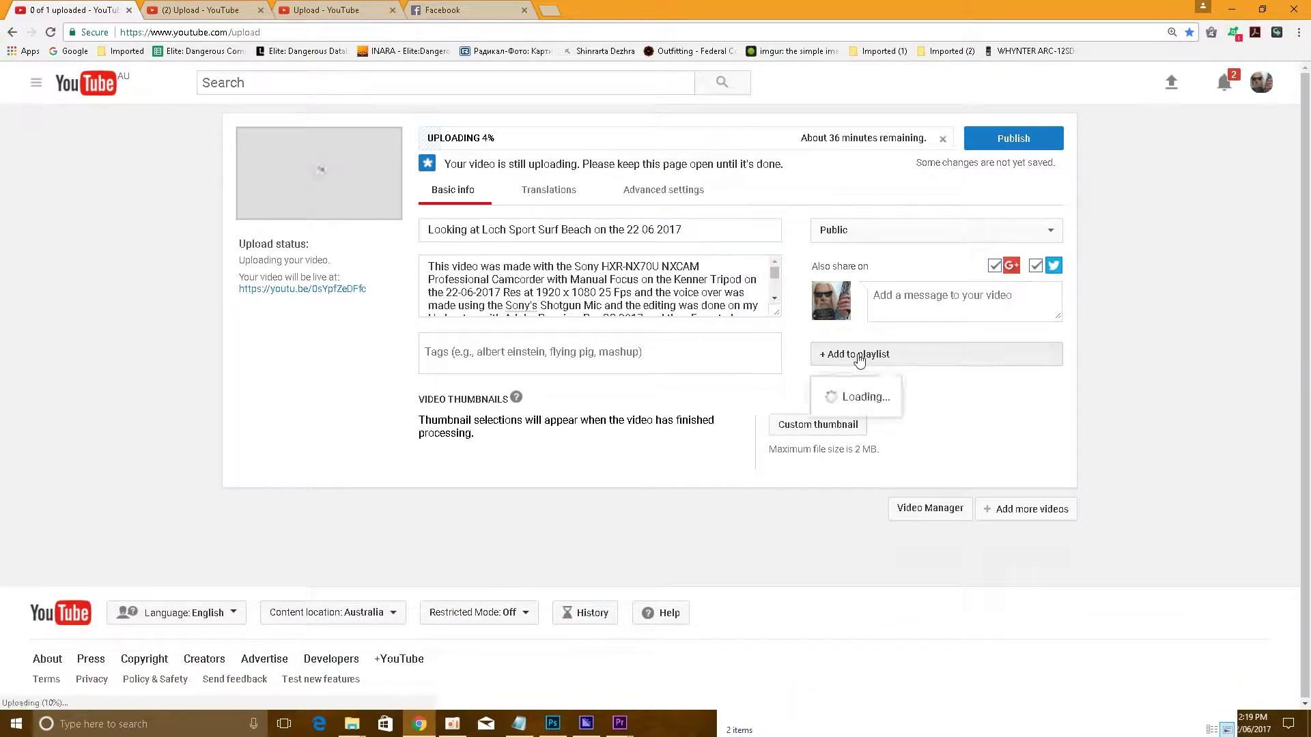
pyautogui.click(783, 430)
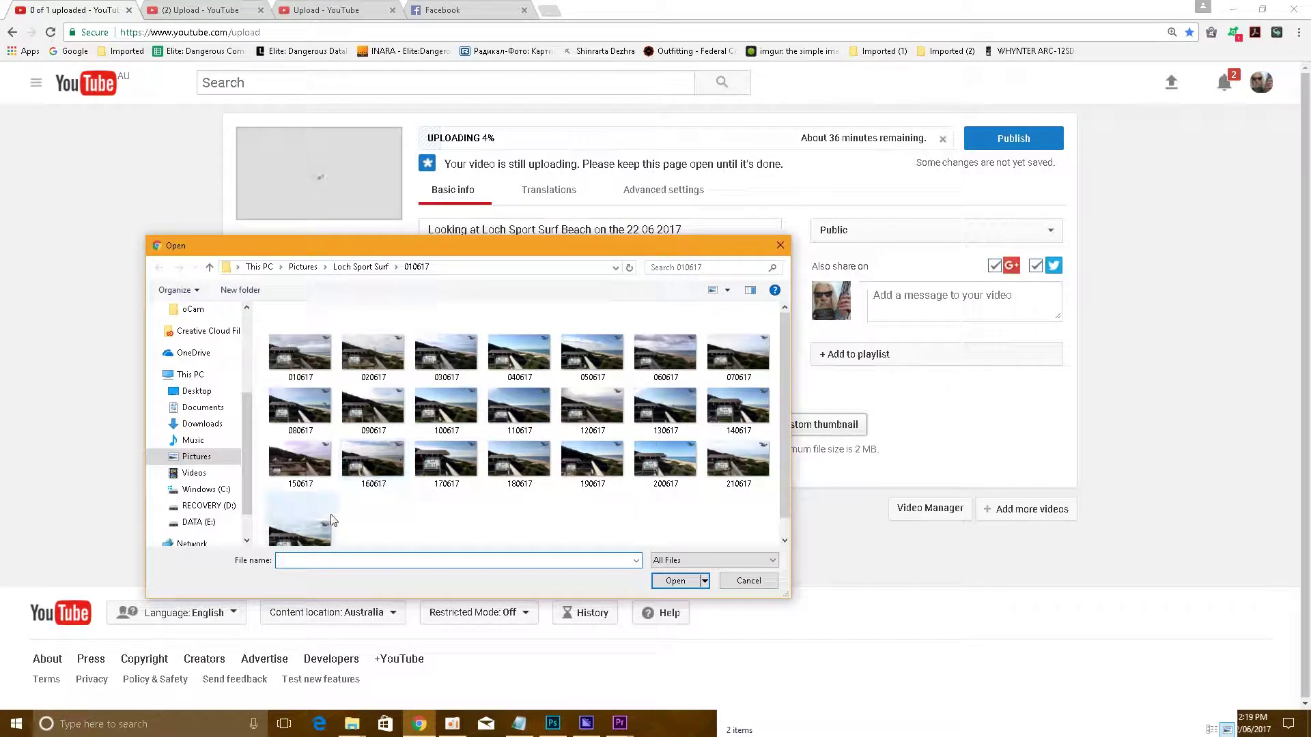
pyautogui.scroll(-1, 375, 521)
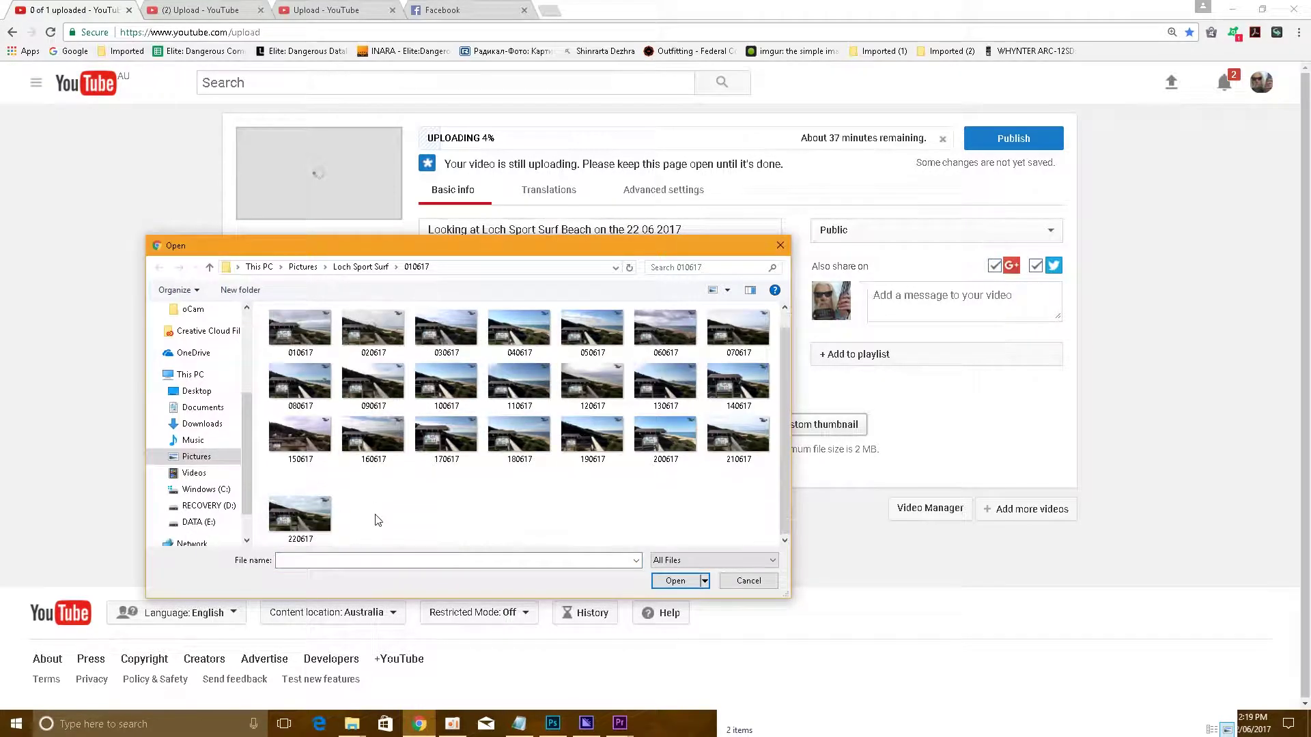
pyautogui.click(315, 509)
pyautogui.click(675, 580)
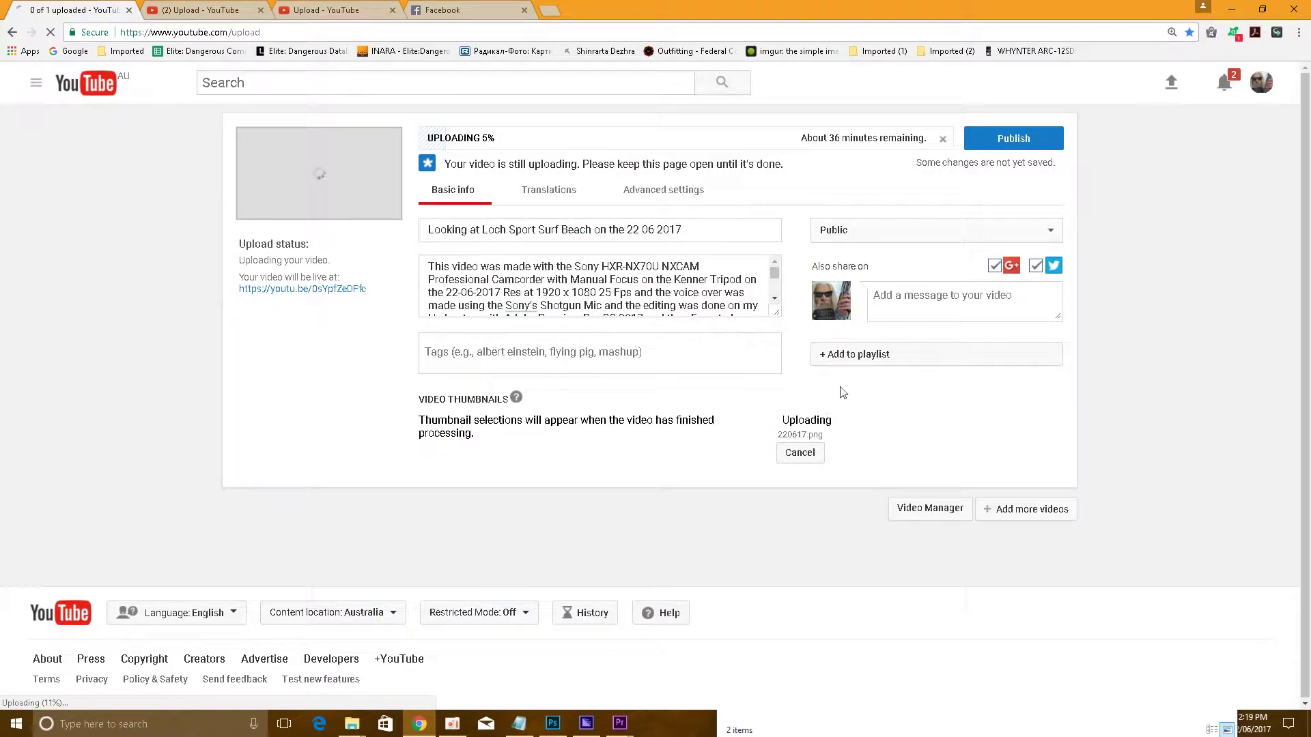
# - Add the video to the Looking at Loch Sport Surf Beach playlist and hyphenate the date in its title as 22-06-2017
pyautogui.click(850, 360)
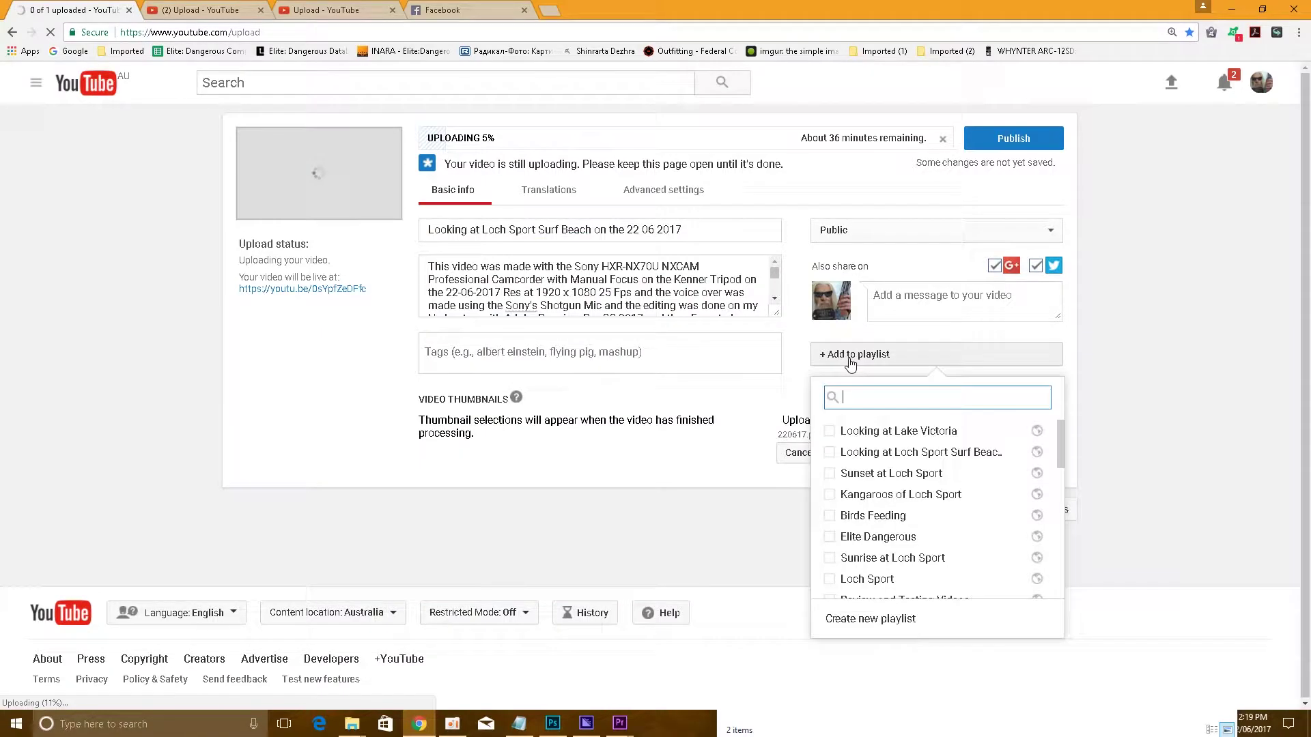
pyautogui.click(886, 452)
pyautogui.click(1125, 417)
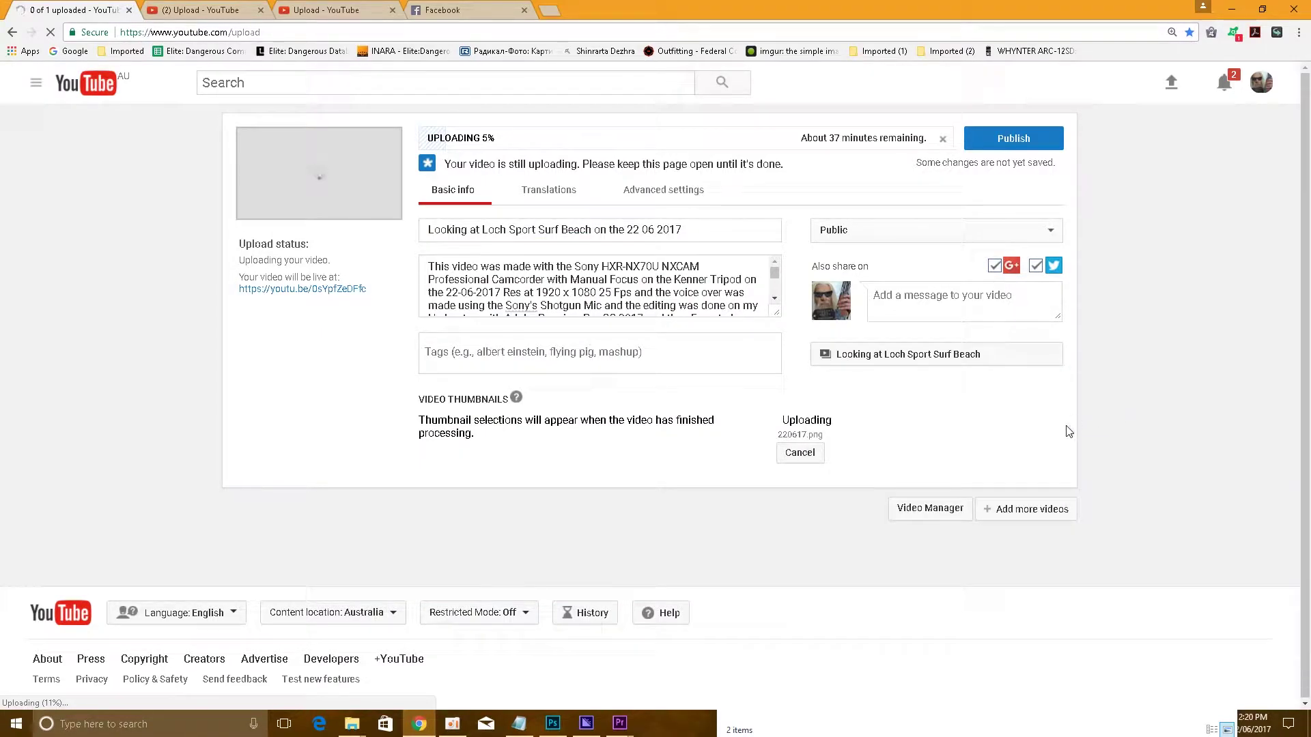
pyautogui.click(699, 231)
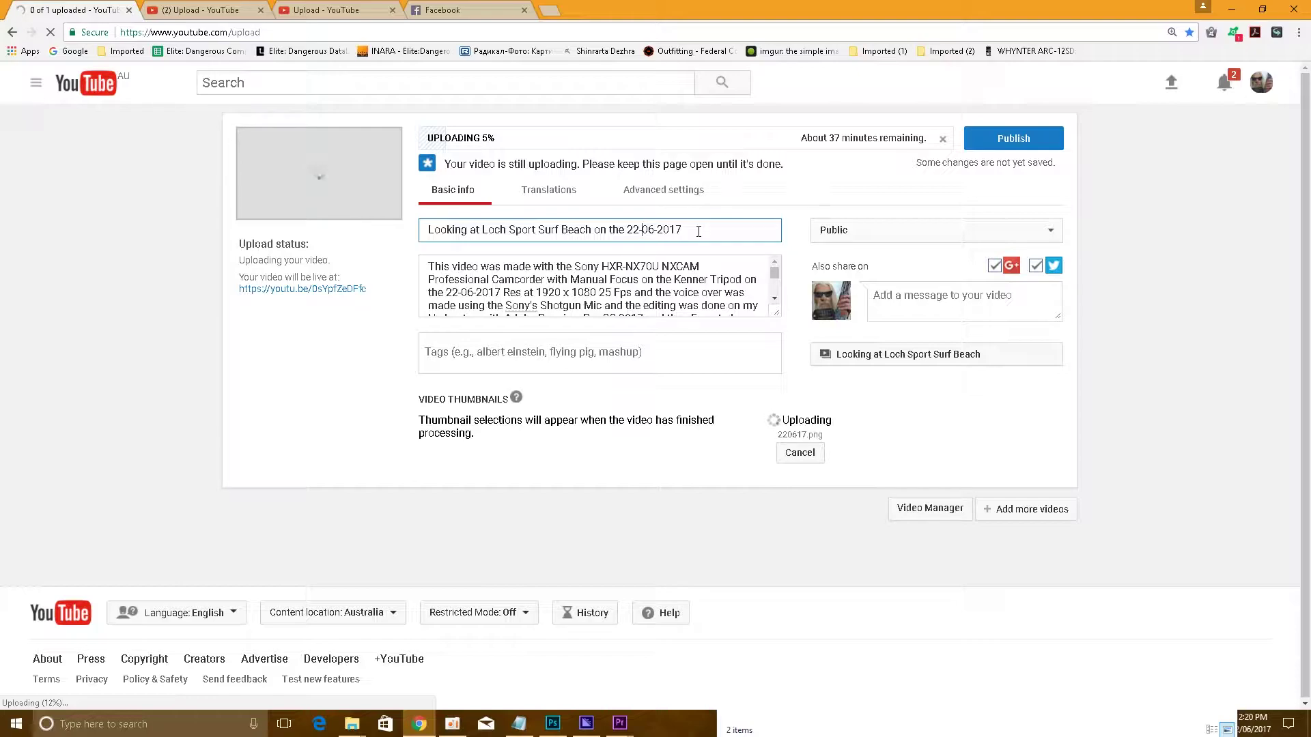
# - In the advanced settings, set the recording date to today, June 22, 2017, and select the News & Politics category
pyautogui.click(673, 203)
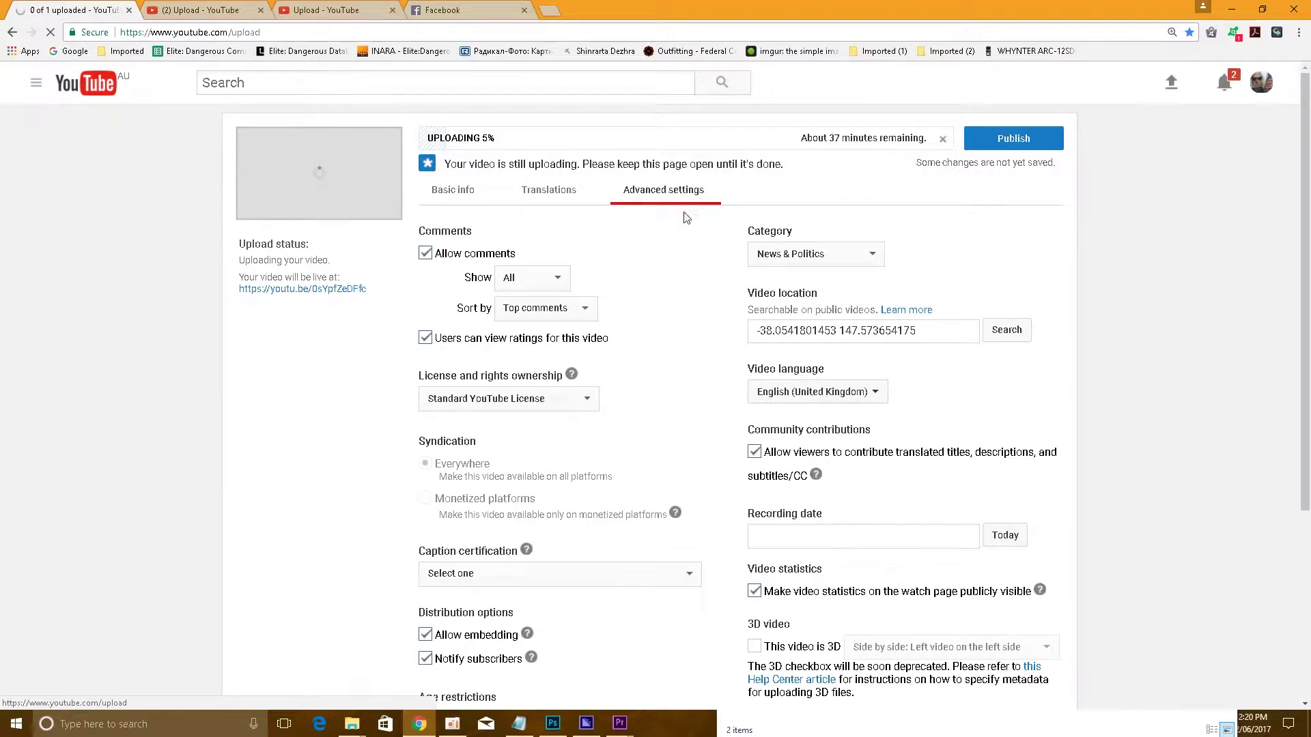
pyautogui.click(1019, 538)
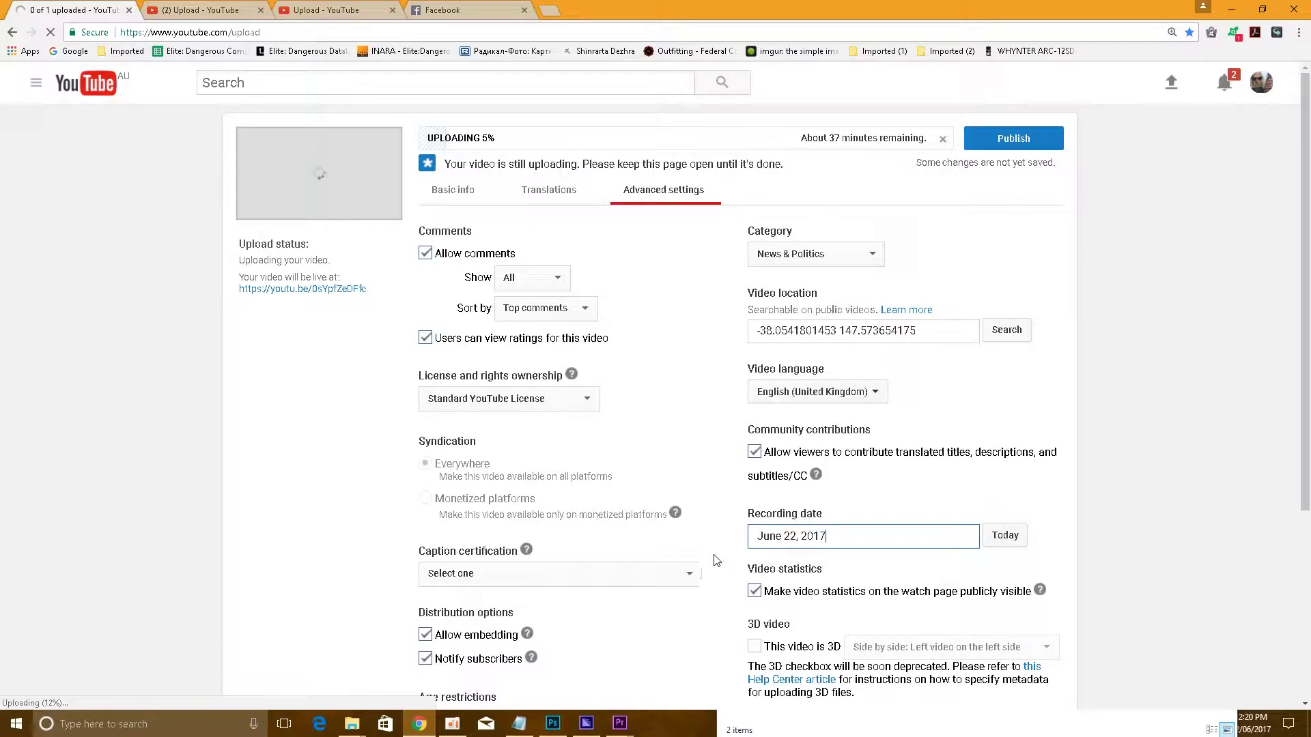
pyautogui.click(872, 256)
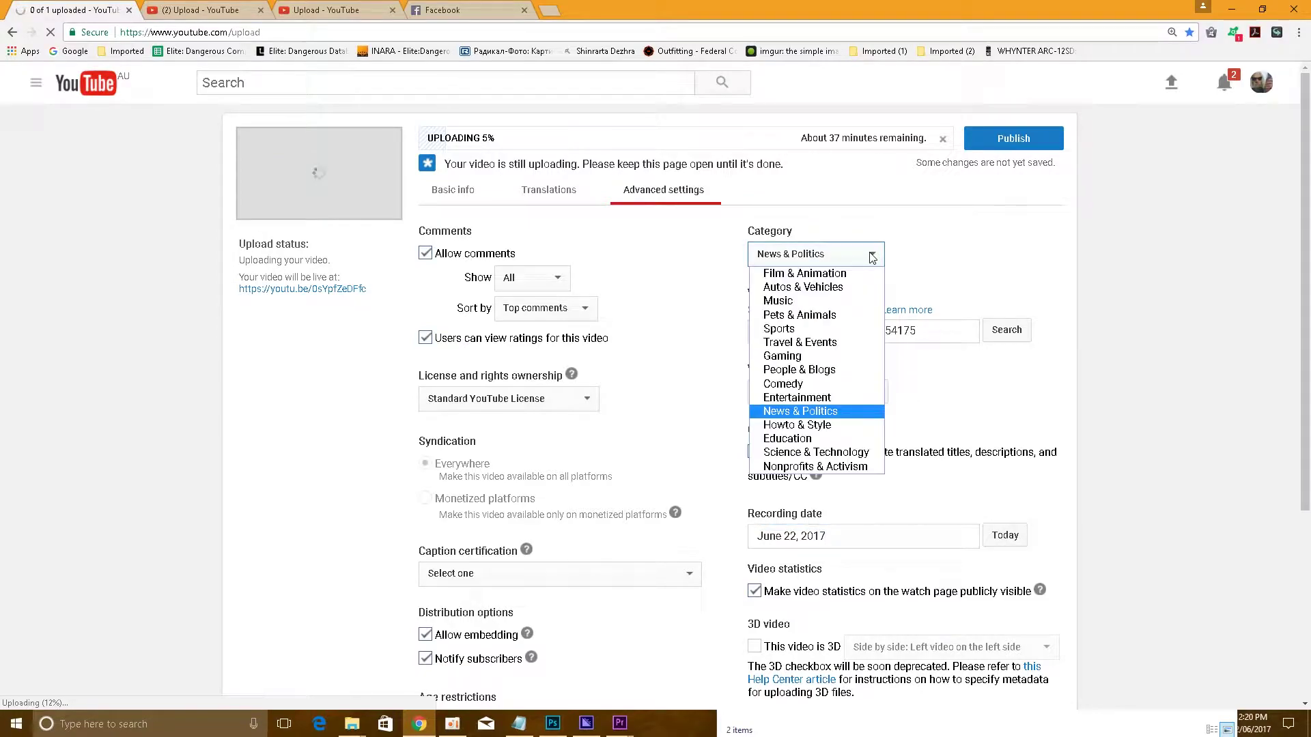
pyautogui.click(872, 256)
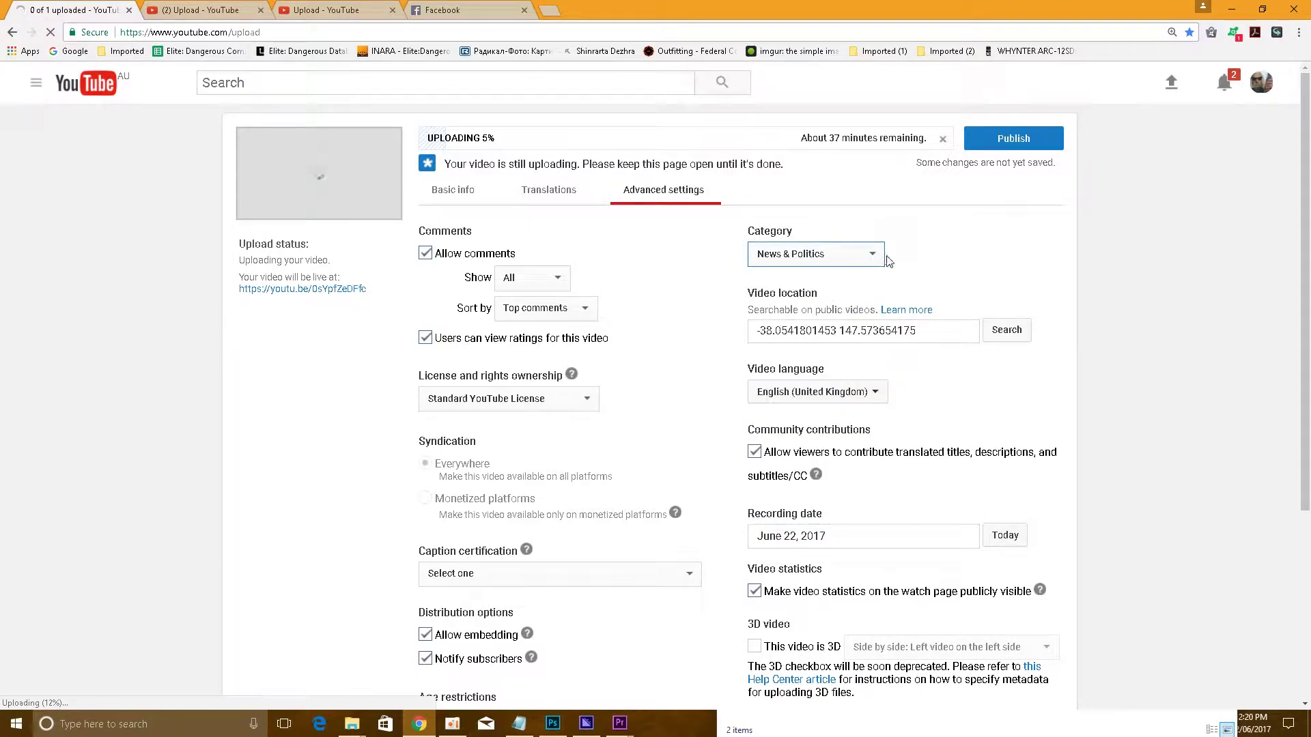
pyautogui.click(881, 257)
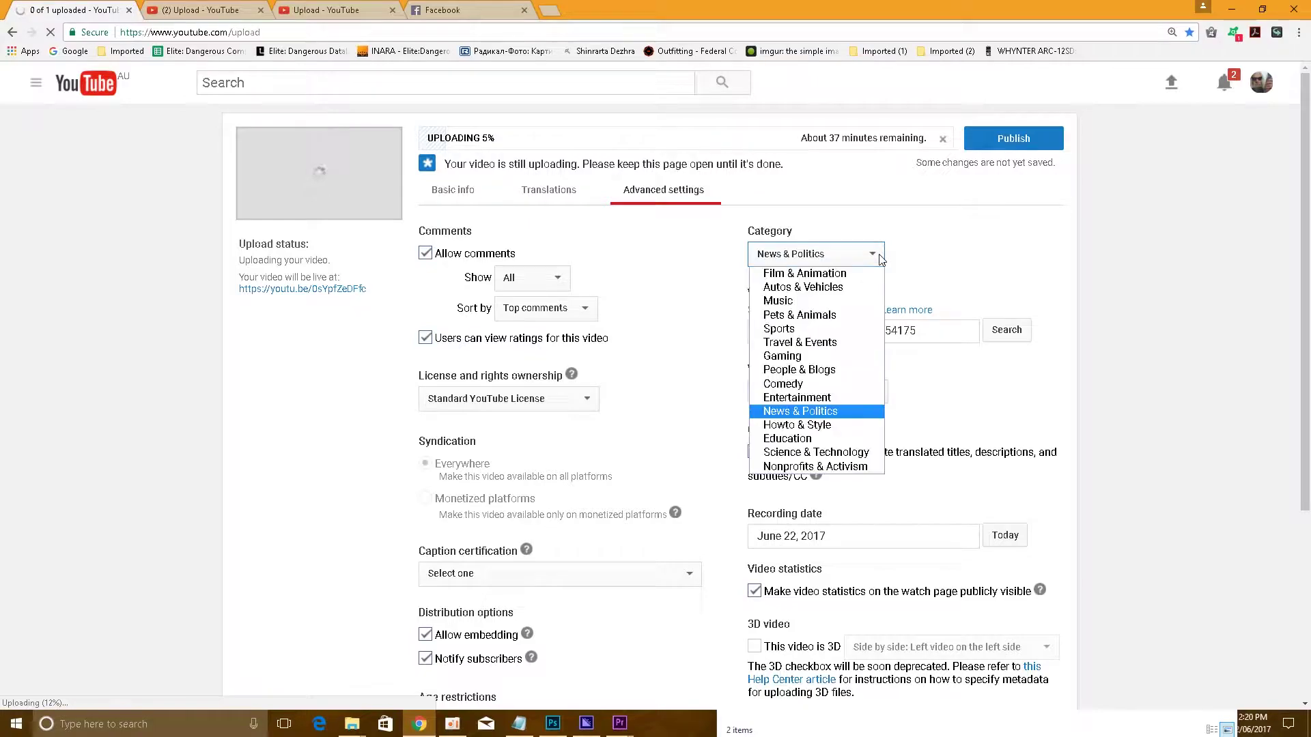
pyautogui.click(786, 414)
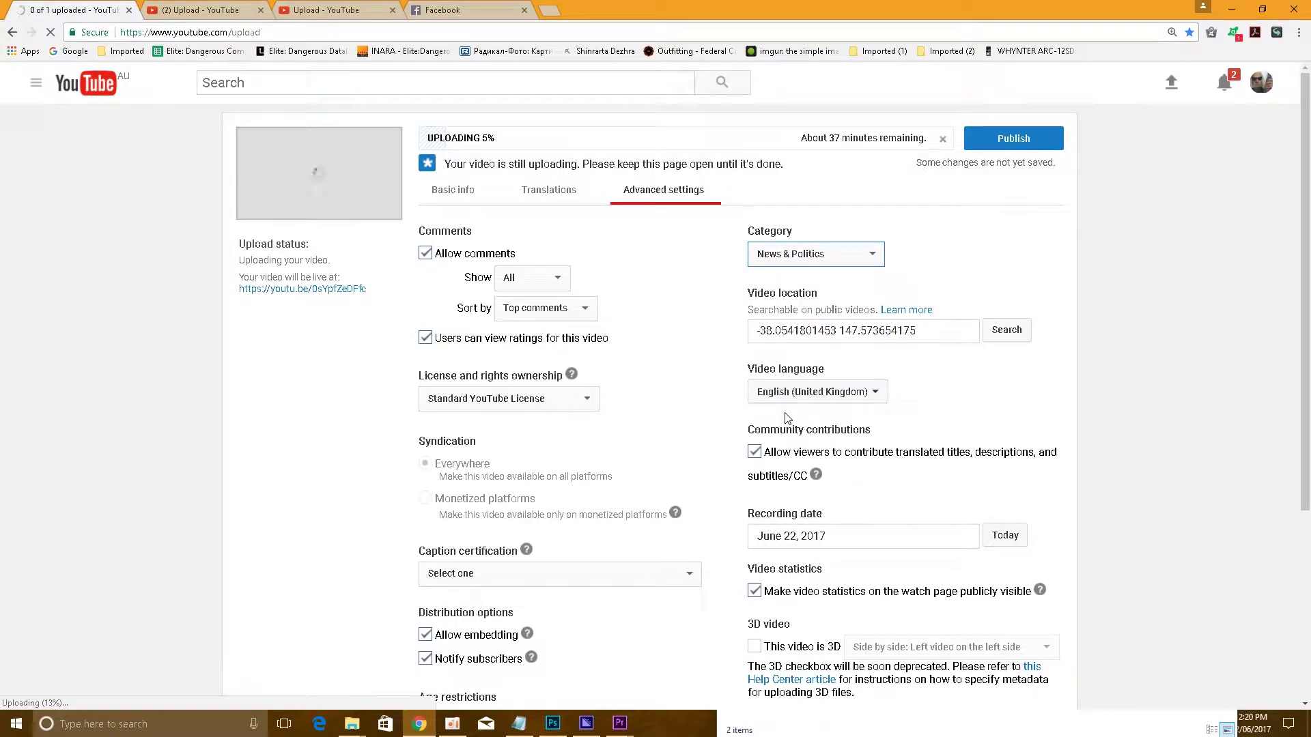
pyautogui.click(872, 259)
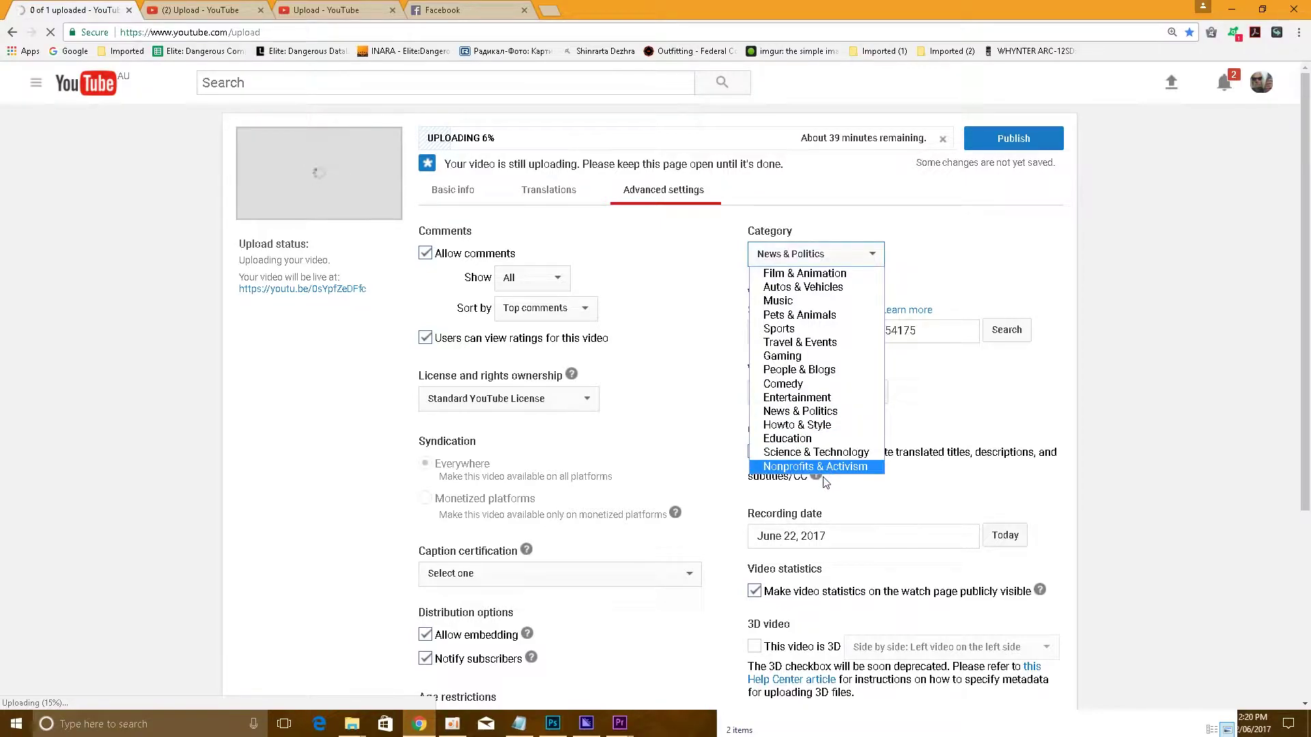
pyautogui.click(826, 412)
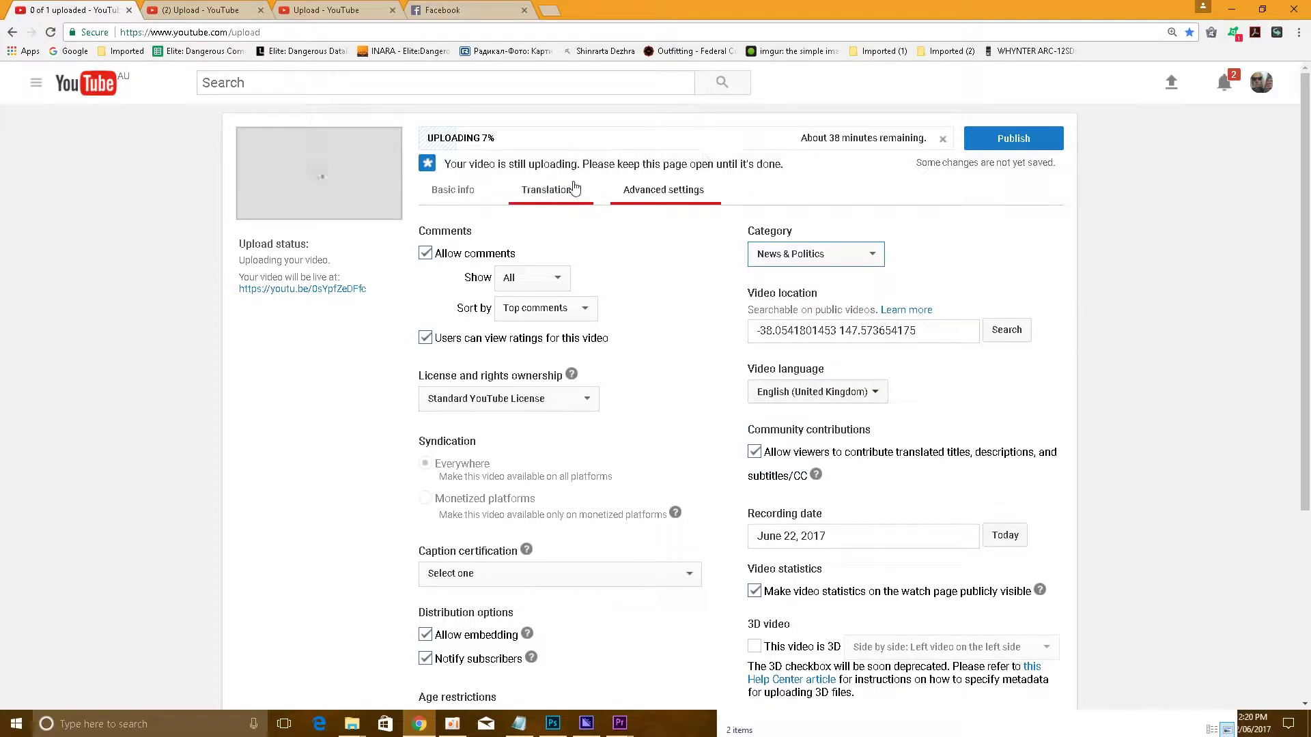
# - Copy 90 Mile Surf Beach from the Notepad video info file and paste it as a tag in the video's basic info
pyautogui.click(453, 190)
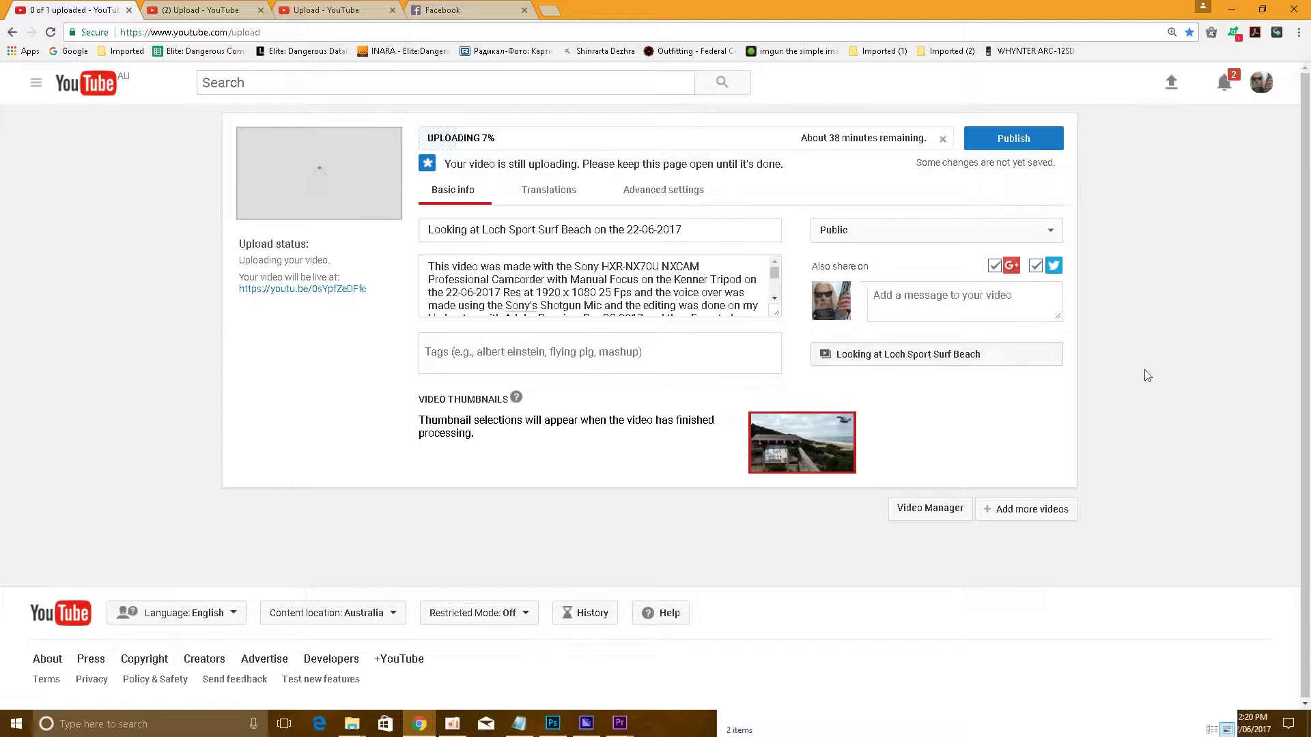
pyautogui.click(1262, 10)
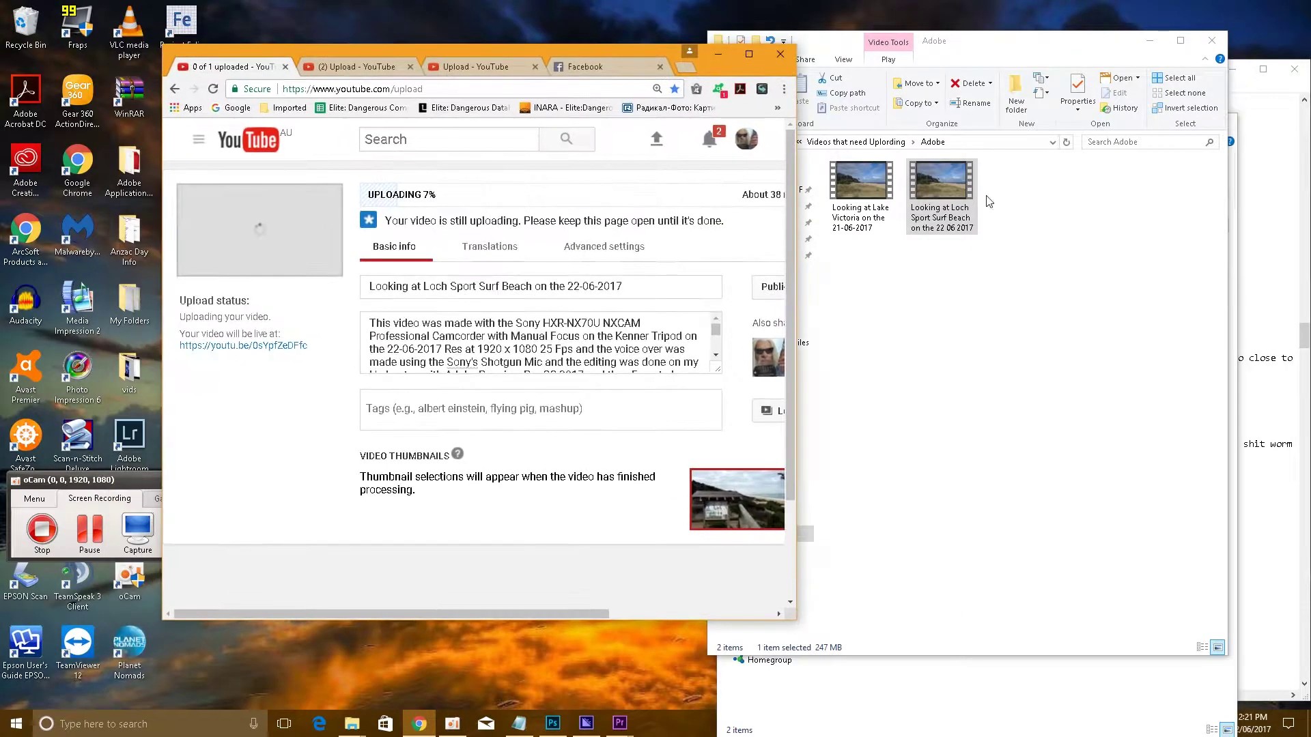
pyautogui.click(518, 725)
pyautogui.scroll(3, 947, 375)
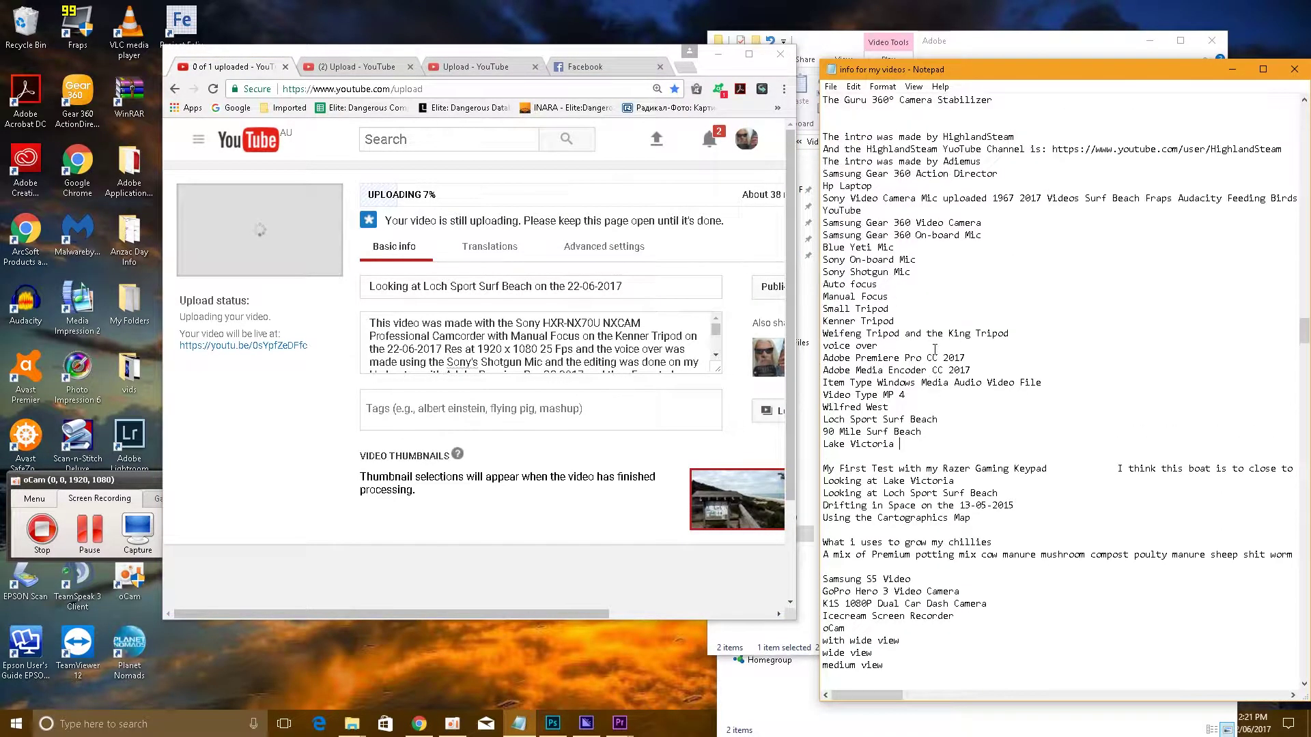
pyautogui.moveTo(881, 450); pyautogui.dragTo(819, 452)
pyautogui.moveTo(921, 431); pyautogui.dragTo(804, 432)
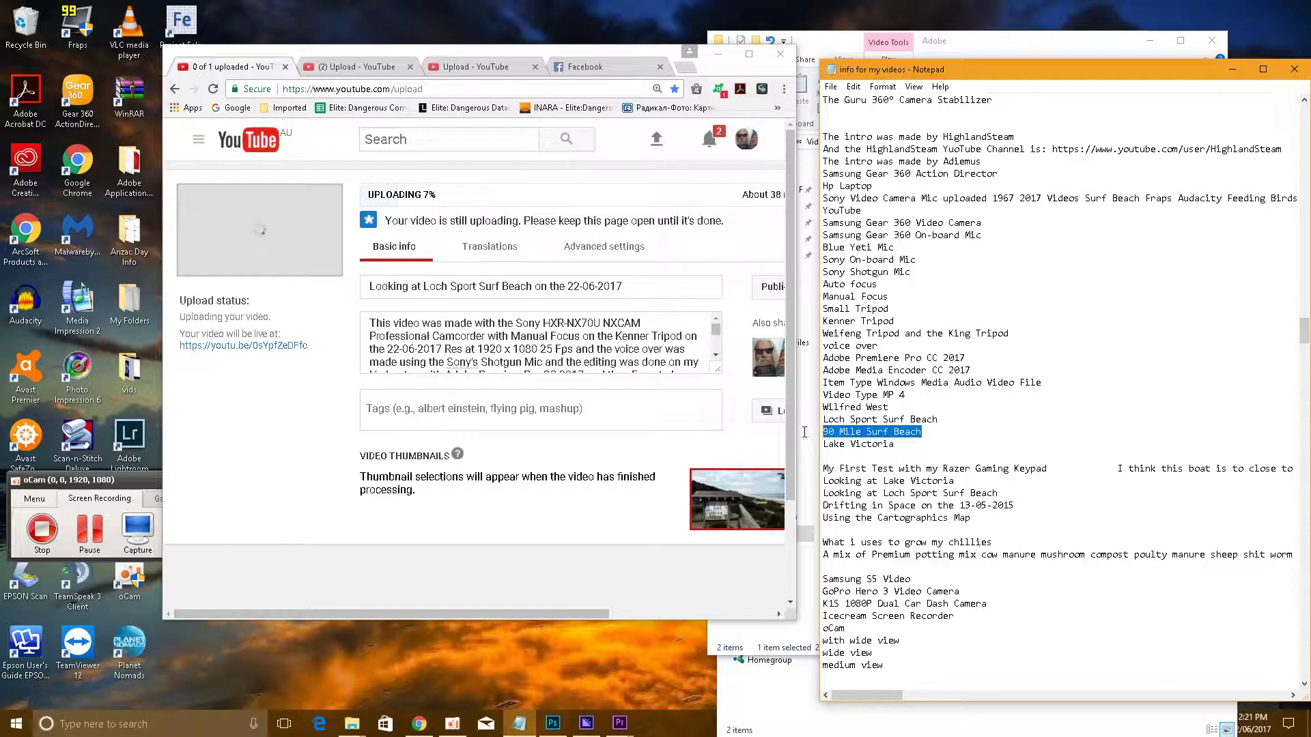
pyautogui.rightClick(859, 430)
pyautogui.click(887, 475)
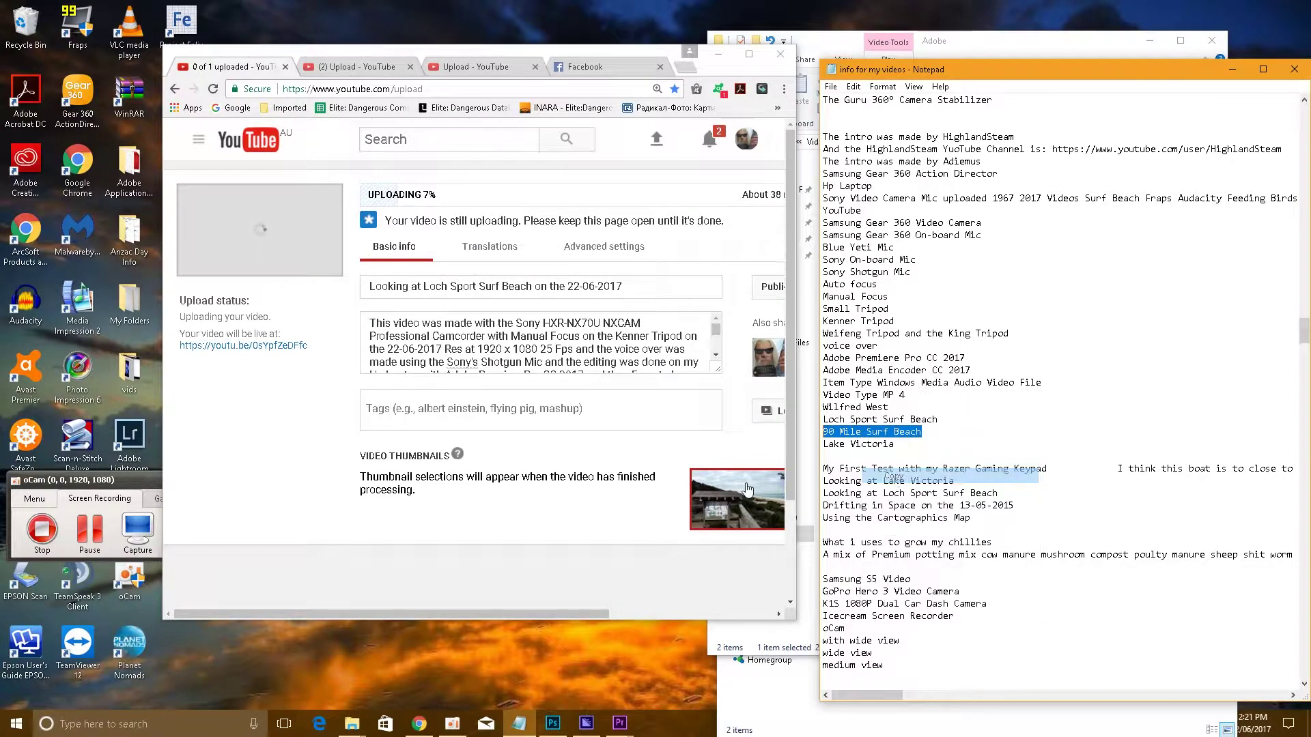
pyautogui.rightClick(570, 424)
pyautogui.click(603, 501)
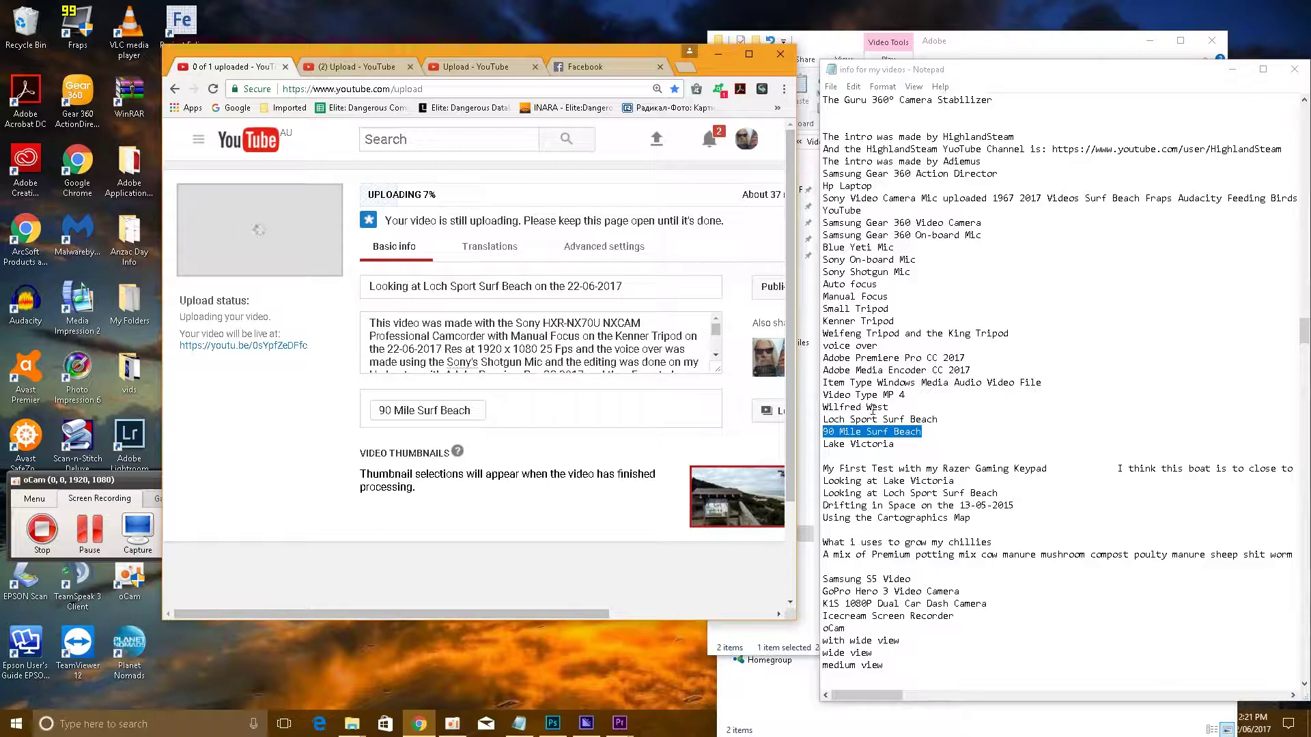
# - Copy Loch Sport Surf Beach from the Notepad list and add it as a tag for the video
pyautogui.moveTo(937, 420); pyautogui.dragTo(815, 422)
pyautogui.rightClick(853, 421)
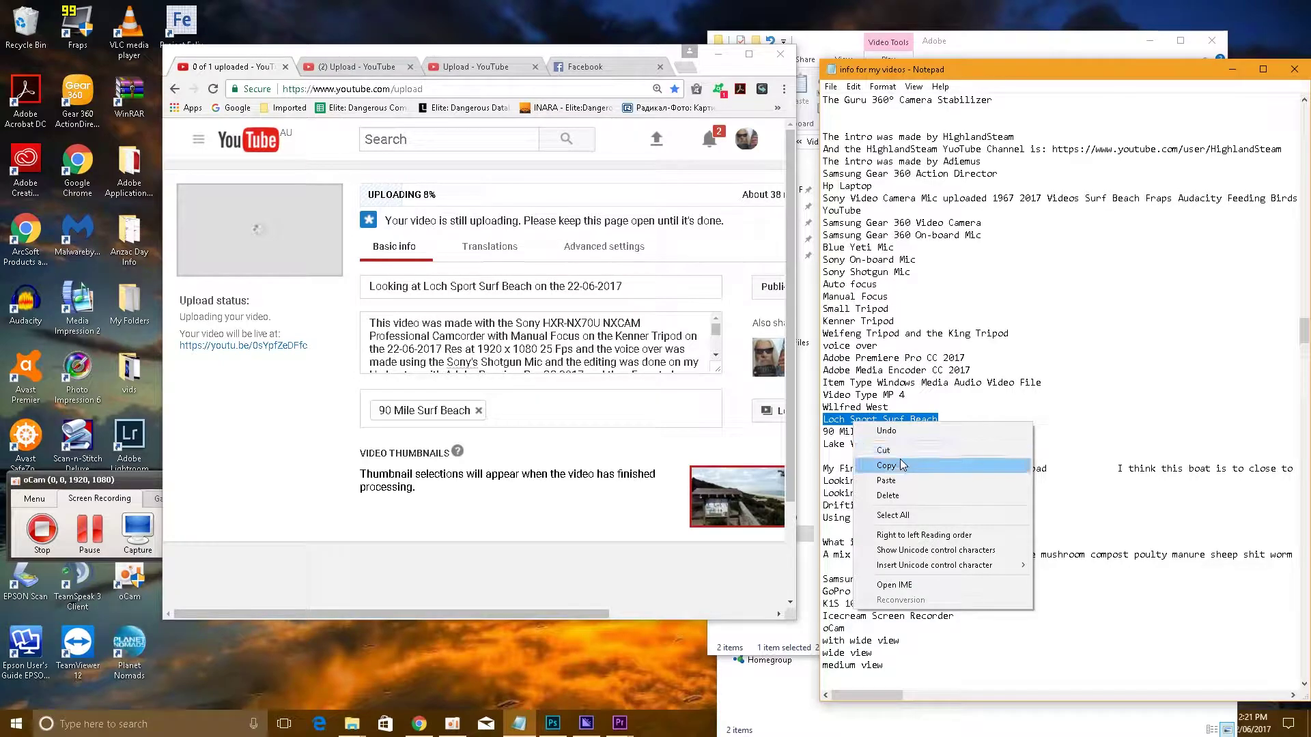
pyautogui.click(880, 469)
pyautogui.rightClick(542, 404)
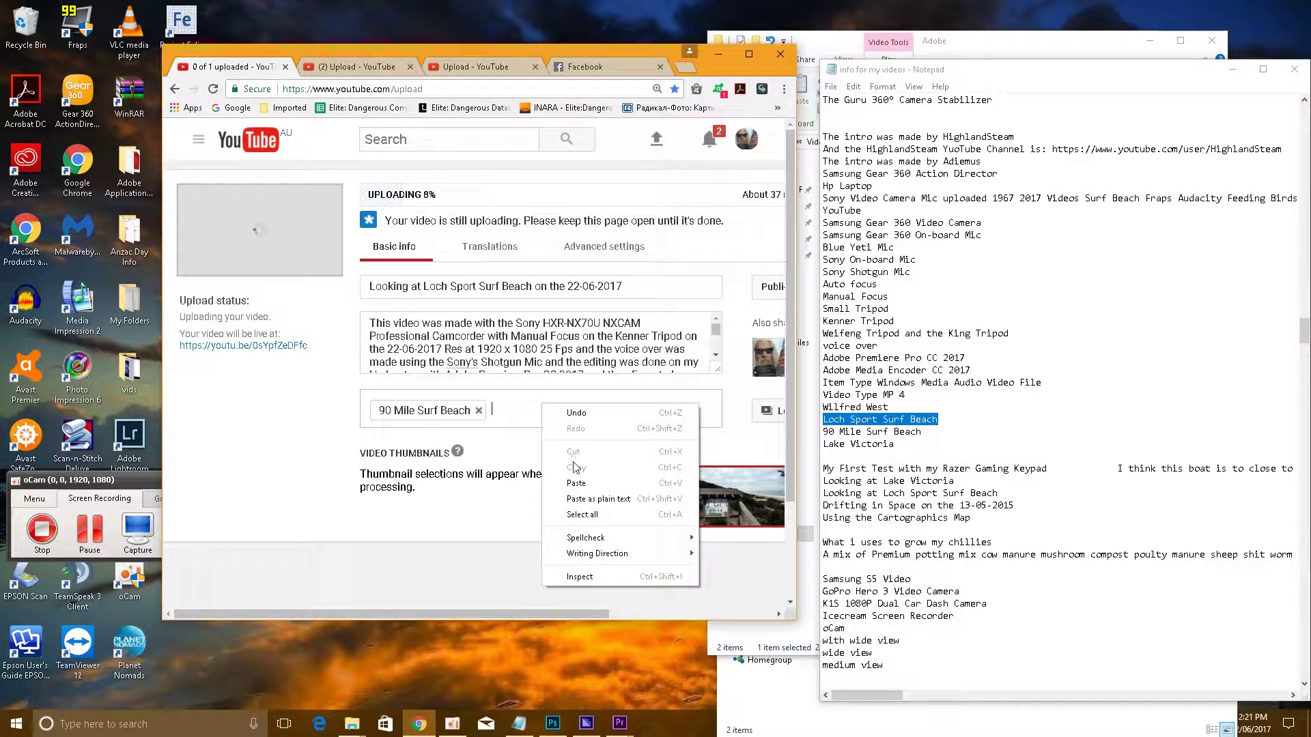
pyautogui.click(582, 496)
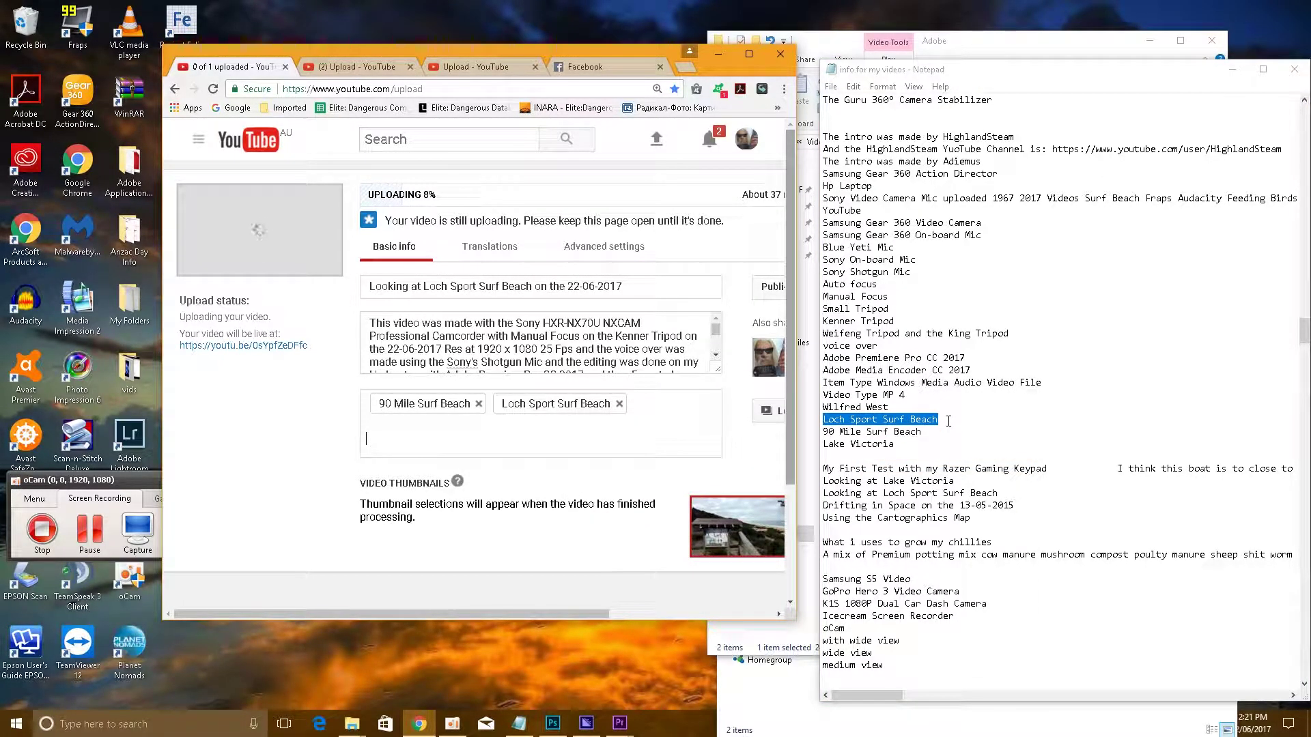
# - Copy only the words Surf Beach from the Loch Sport line in Notepad and paste them as another video tag
pyautogui.moveTo(938, 419); pyautogui.dragTo(886, 425)
pyautogui.rightClick(891, 425)
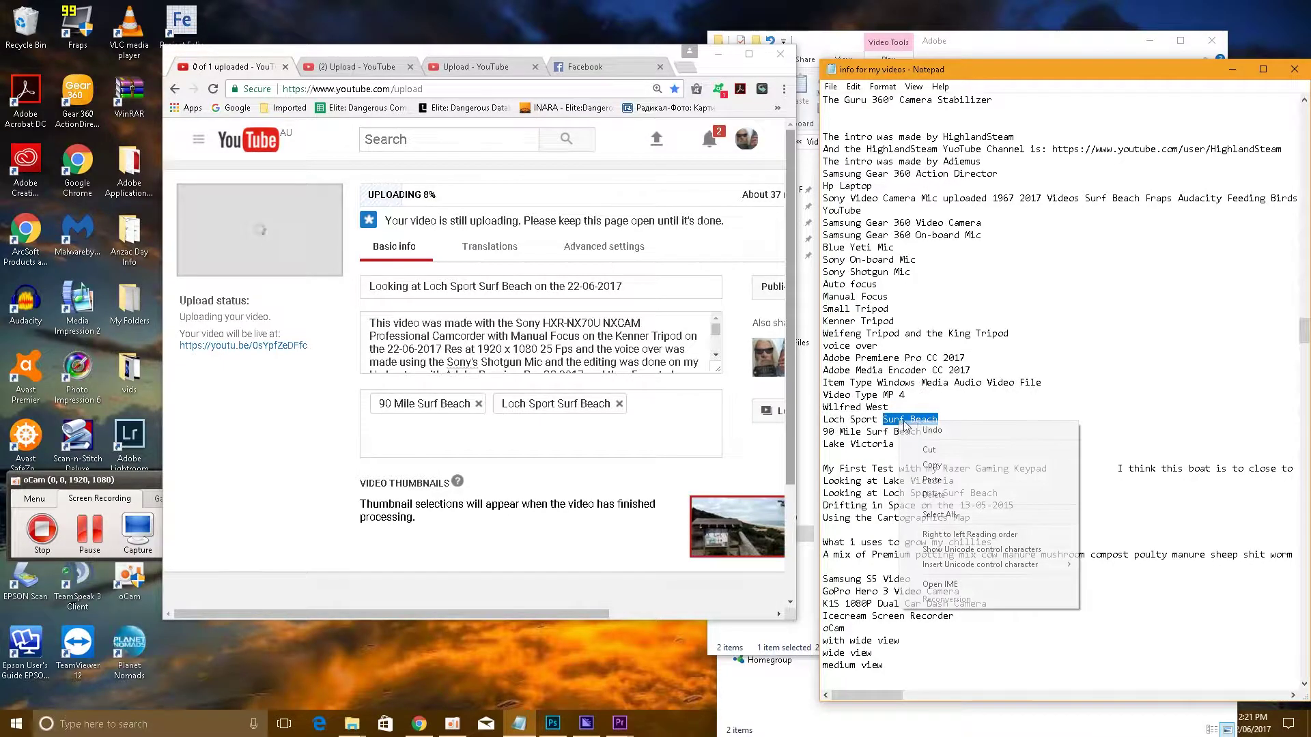
pyautogui.click(922, 471)
pyautogui.rightClick(587, 444)
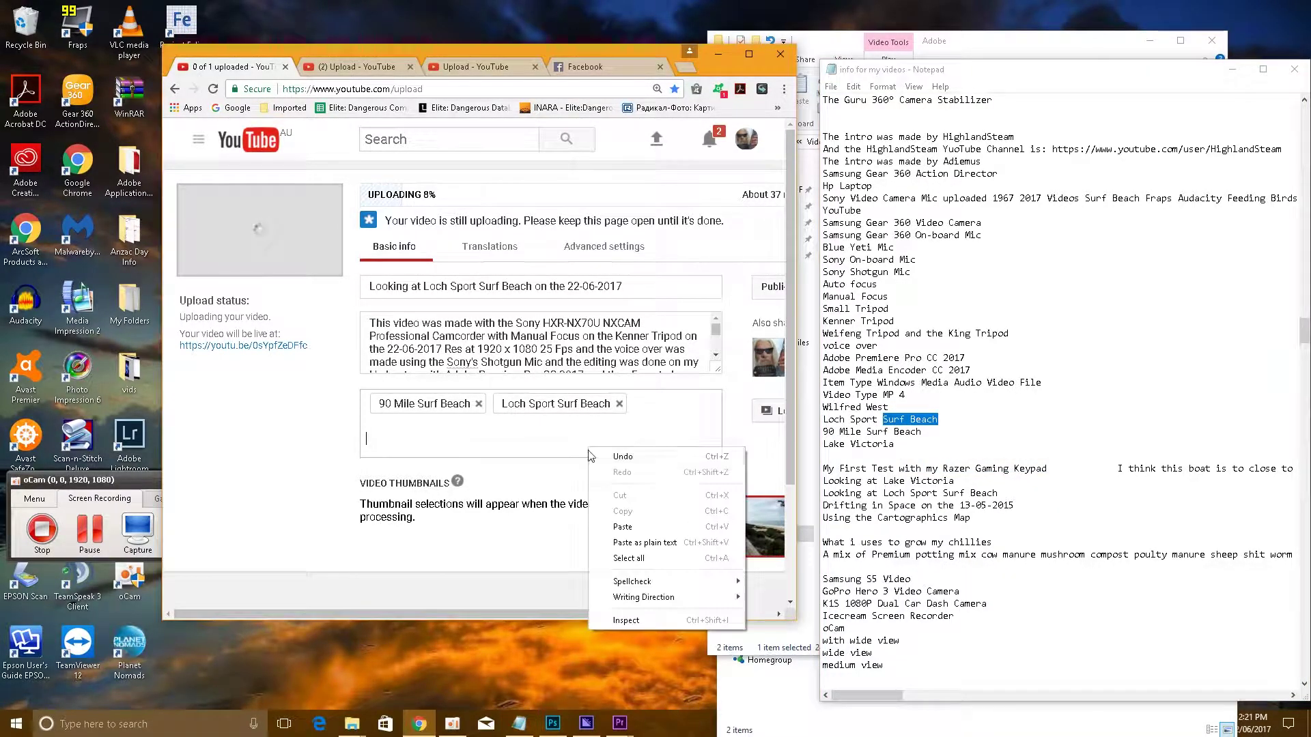
pyautogui.click(614, 543)
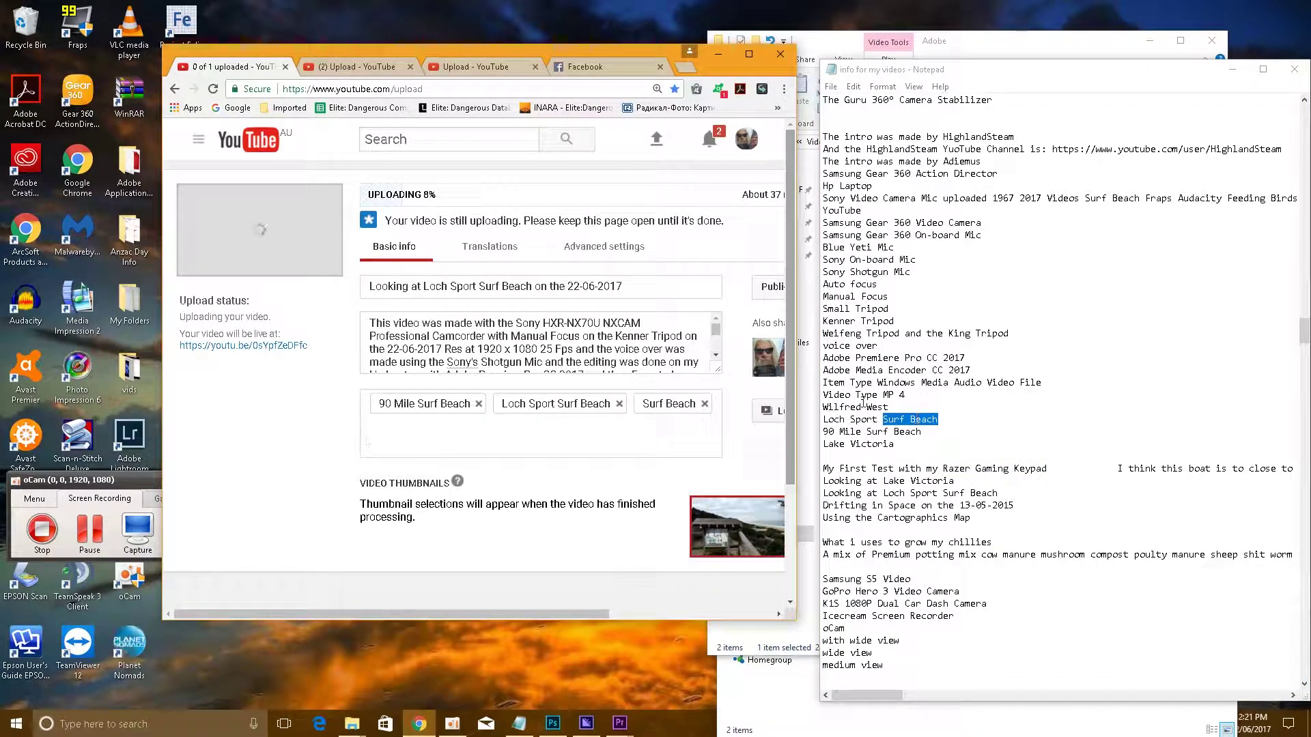
# - Copy the single word Surf from the keyword line in Notepad and add it to the video's tags
pyautogui.moveTo(1113, 199); pyautogui.dragTo(1085, 199)
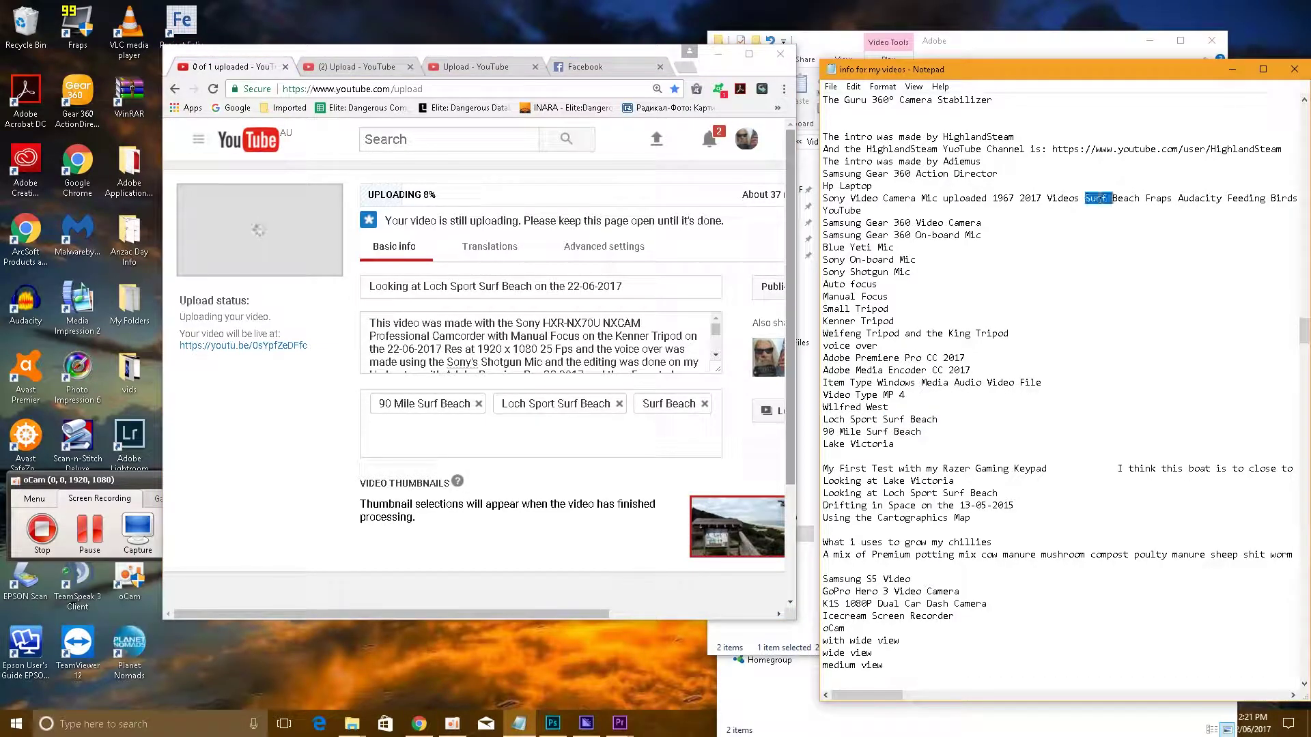
pyautogui.rightClick(1097, 197)
pyautogui.click(1123, 242)
pyautogui.rightClick(526, 442)
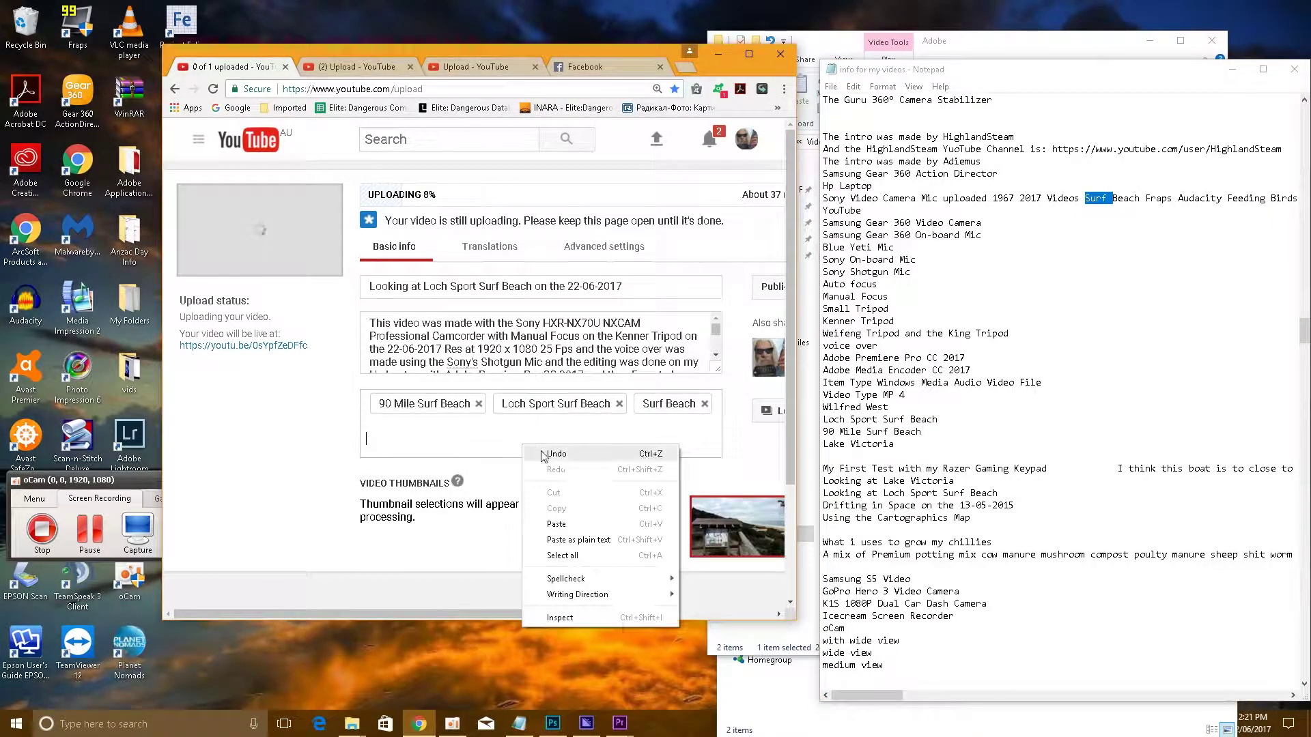
pyautogui.click(547, 526)
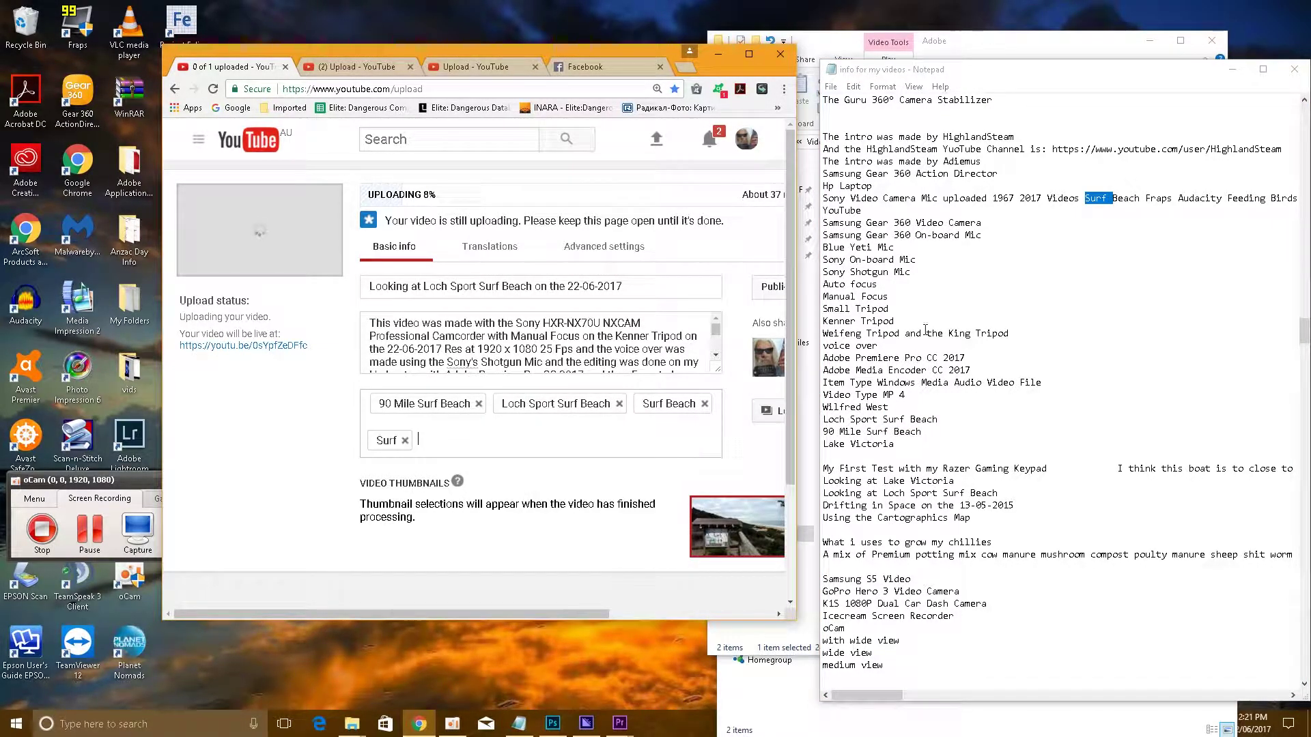
# - Copy the word Beach from the same Notepad keyword line and add it as a video tag
pyautogui.moveTo(1112, 199); pyautogui.dragTo(1144, 198)
pyautogui.rightClick(1125, 198)
pyautogui.click(1153, 241)
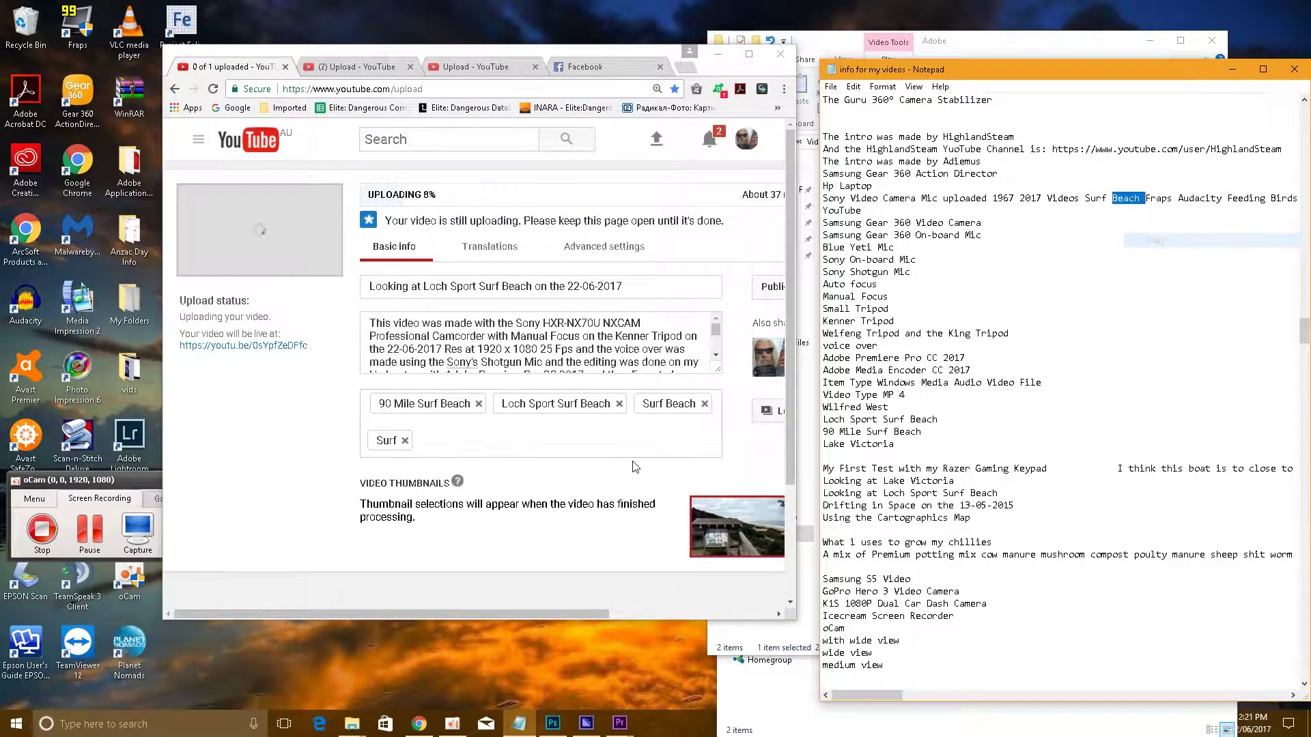
pyautogui.rightClick(483, 441)
pyautogui.click(527, 516)
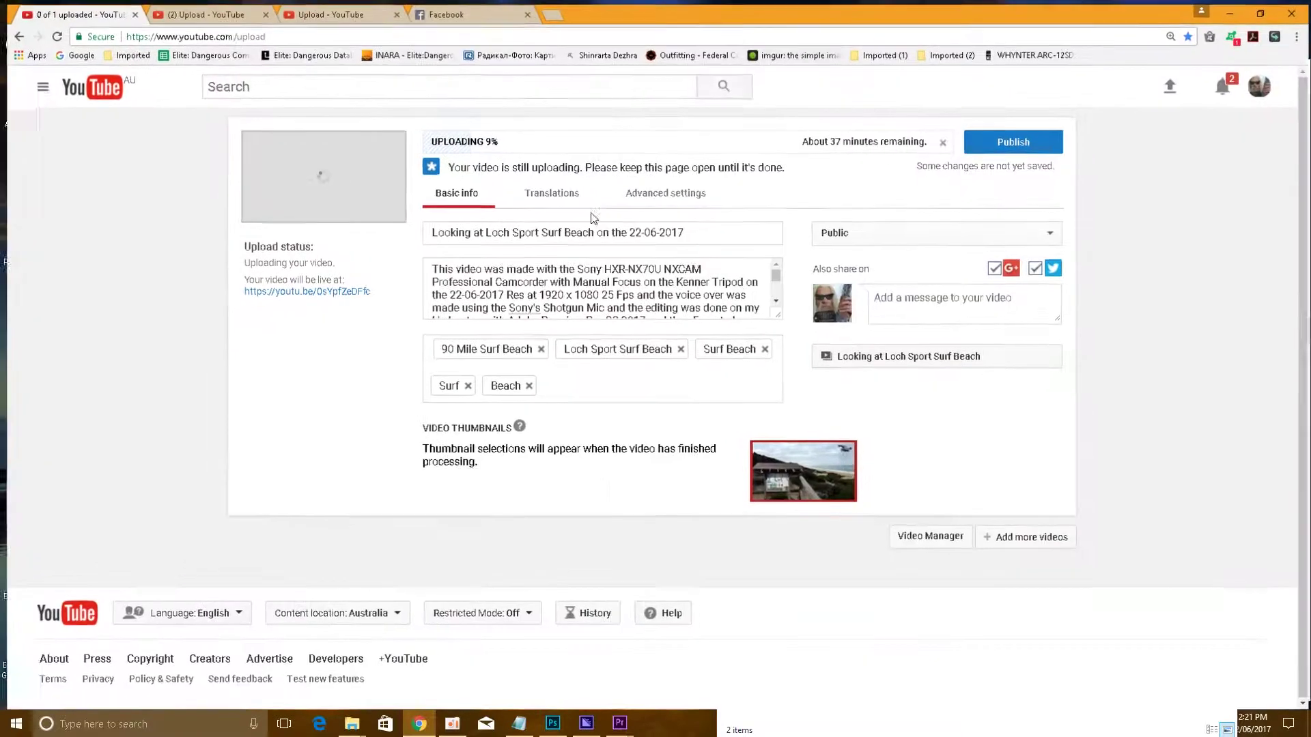
# - Maximize and then minimize the YouTube window, and switch to the Looking at Loch Sport Surf Beach project in Premiere Pro
pyautogui.click(749, 55)
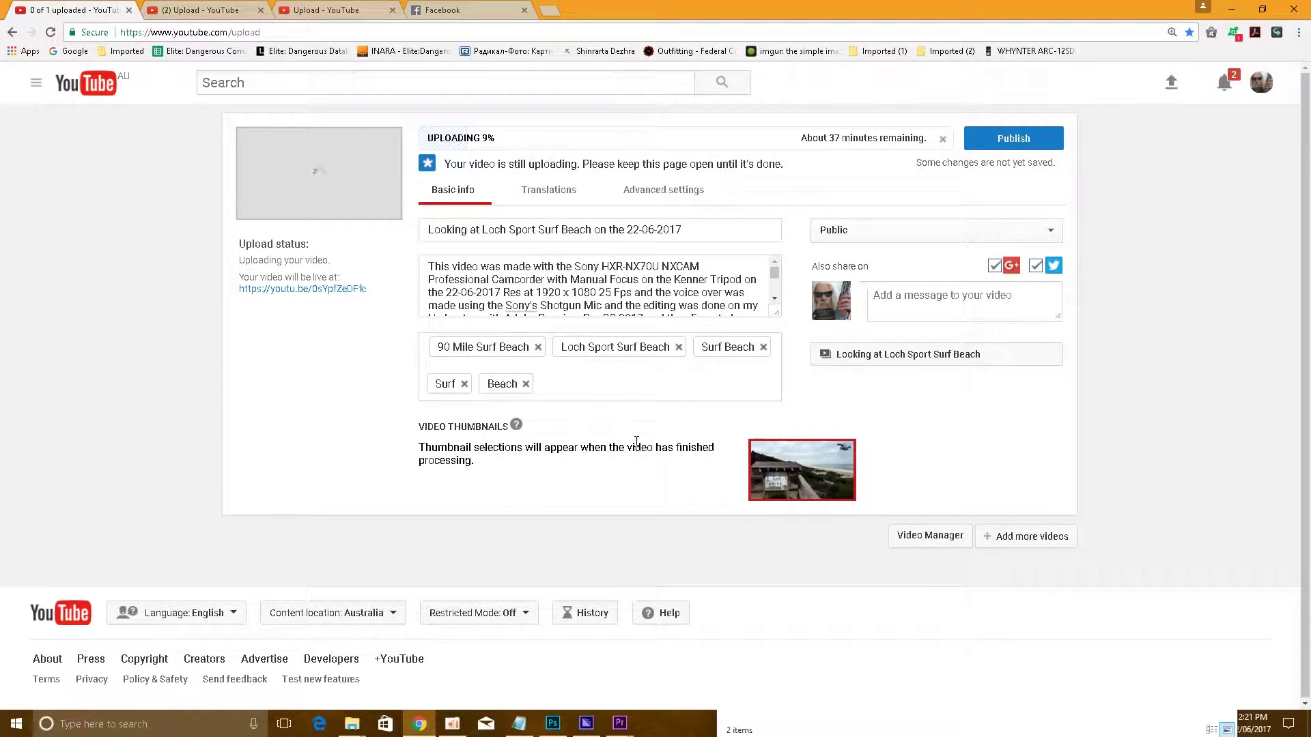
pyautogui.click(1233, 11)
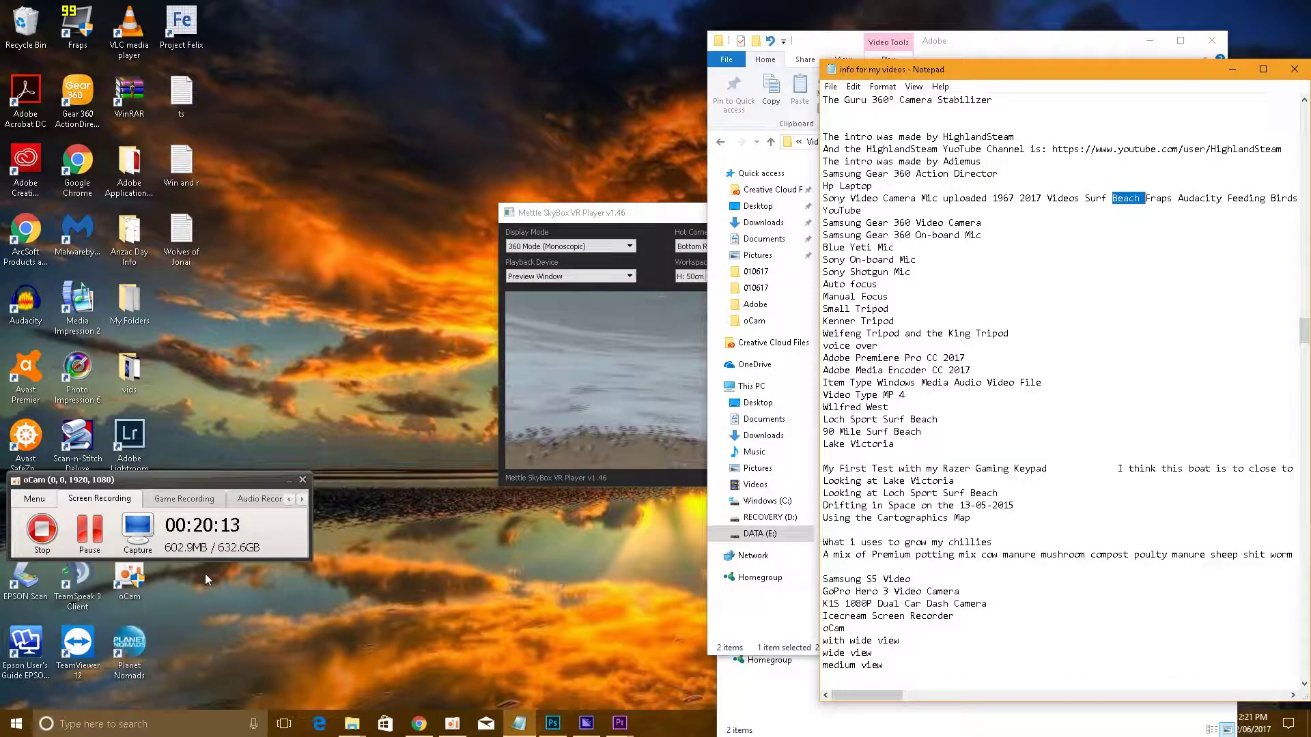
pyautogui.click(613, 728)
pyautogui.click(579, 674)
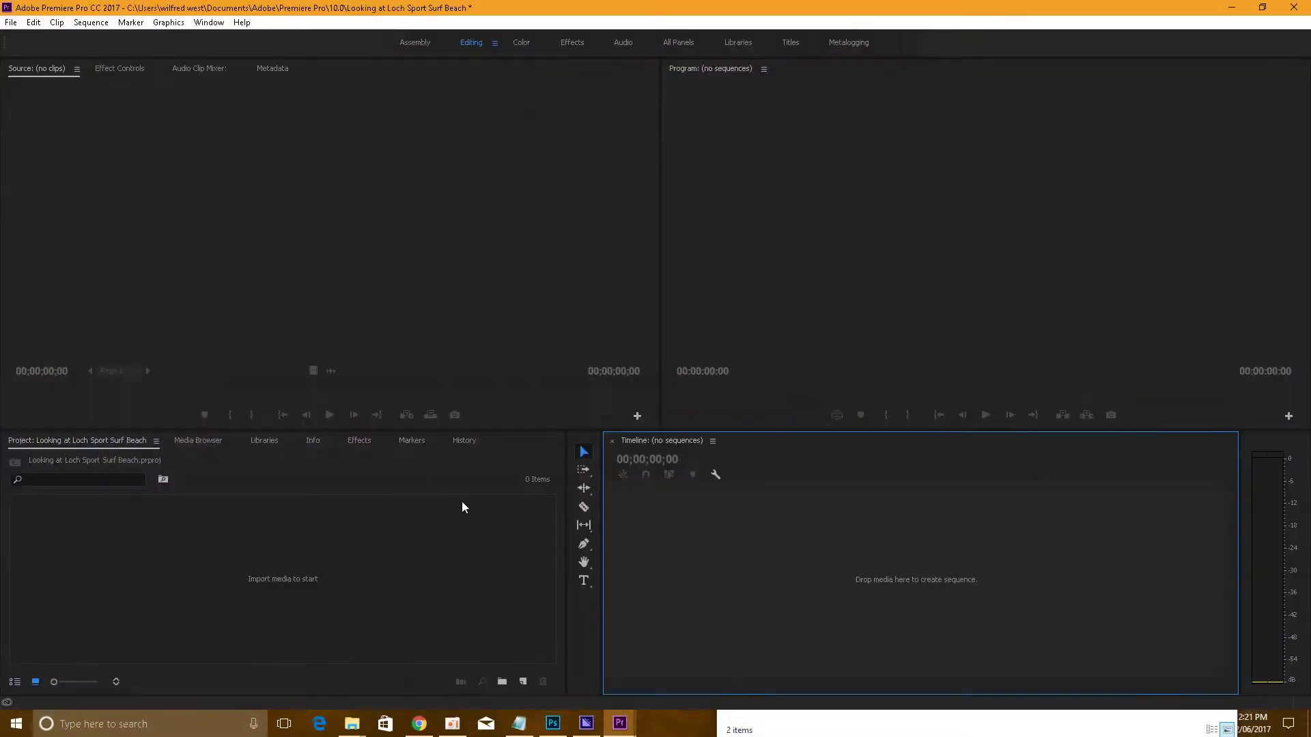
# - Open the recent project Looking at Lake Victoria, saving the changes to the Looking at Loch Sport Surf Beach project
pyautogui.click(11, 22)
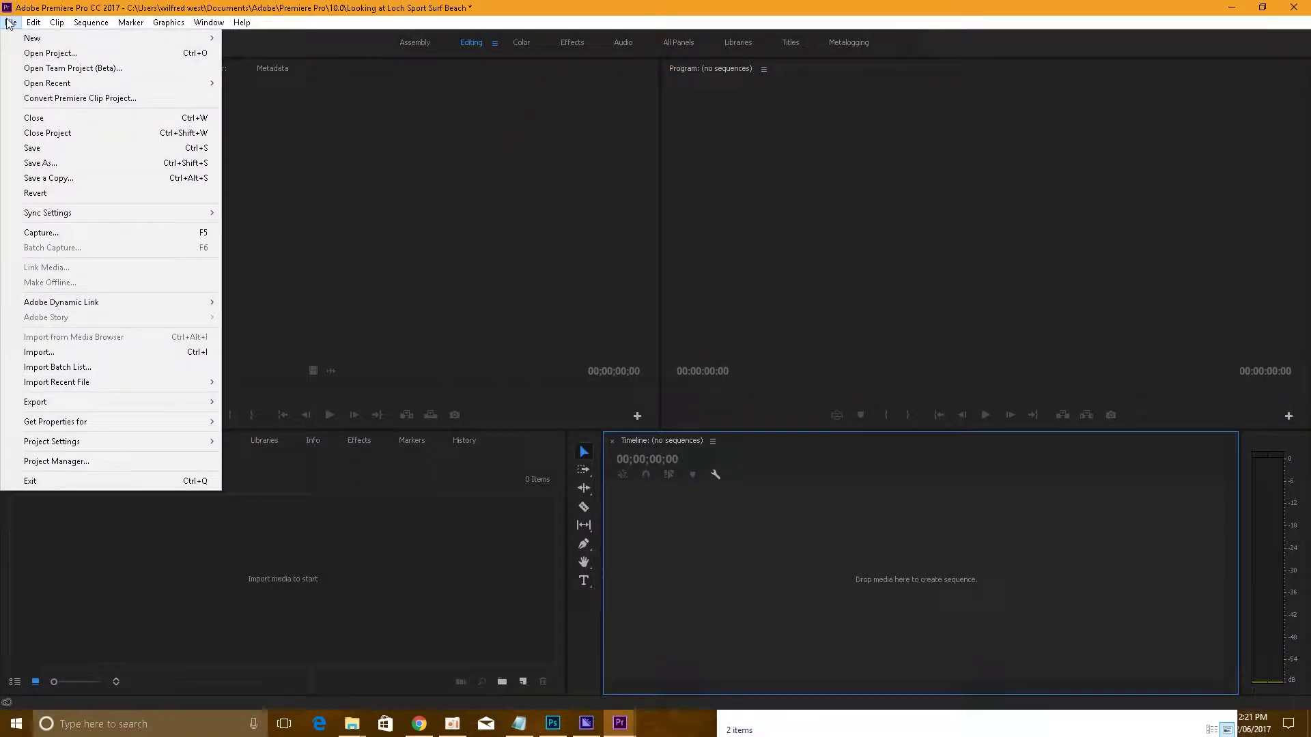
pyautogui.moveTo(59, 87)
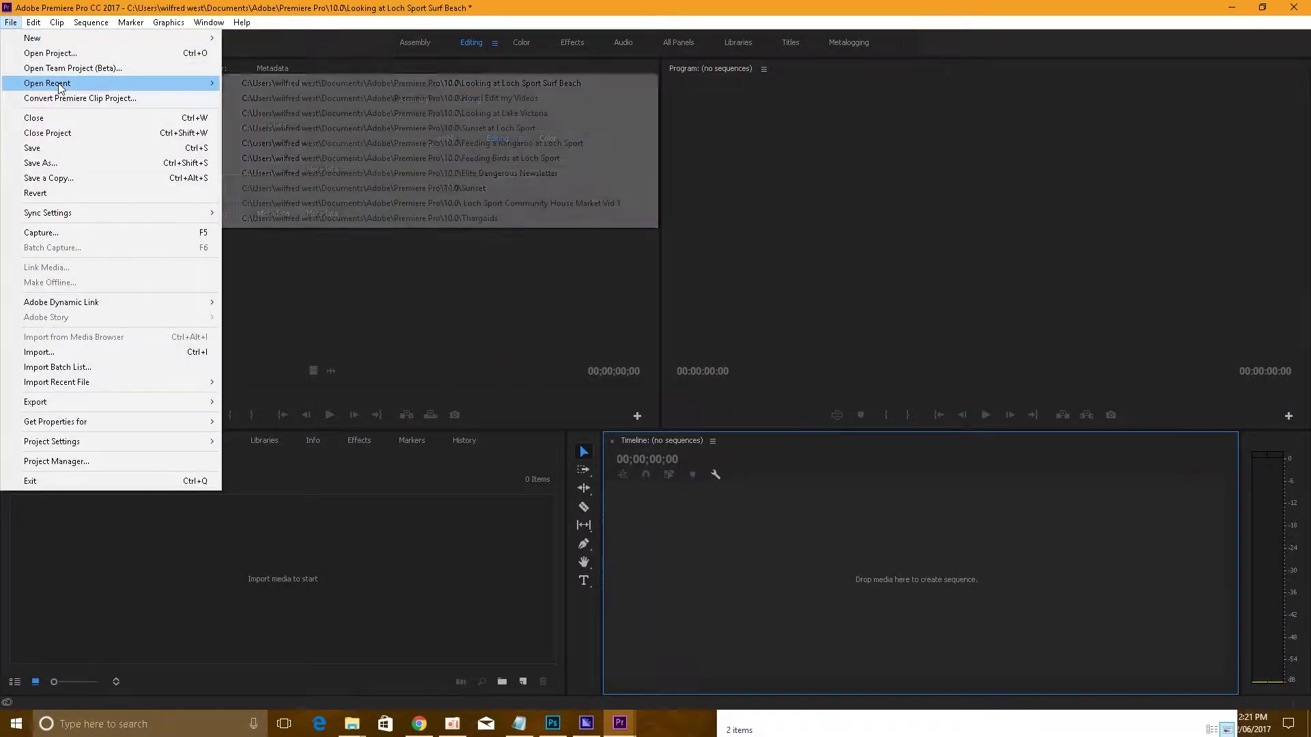
pyautogui.click(343, 113)
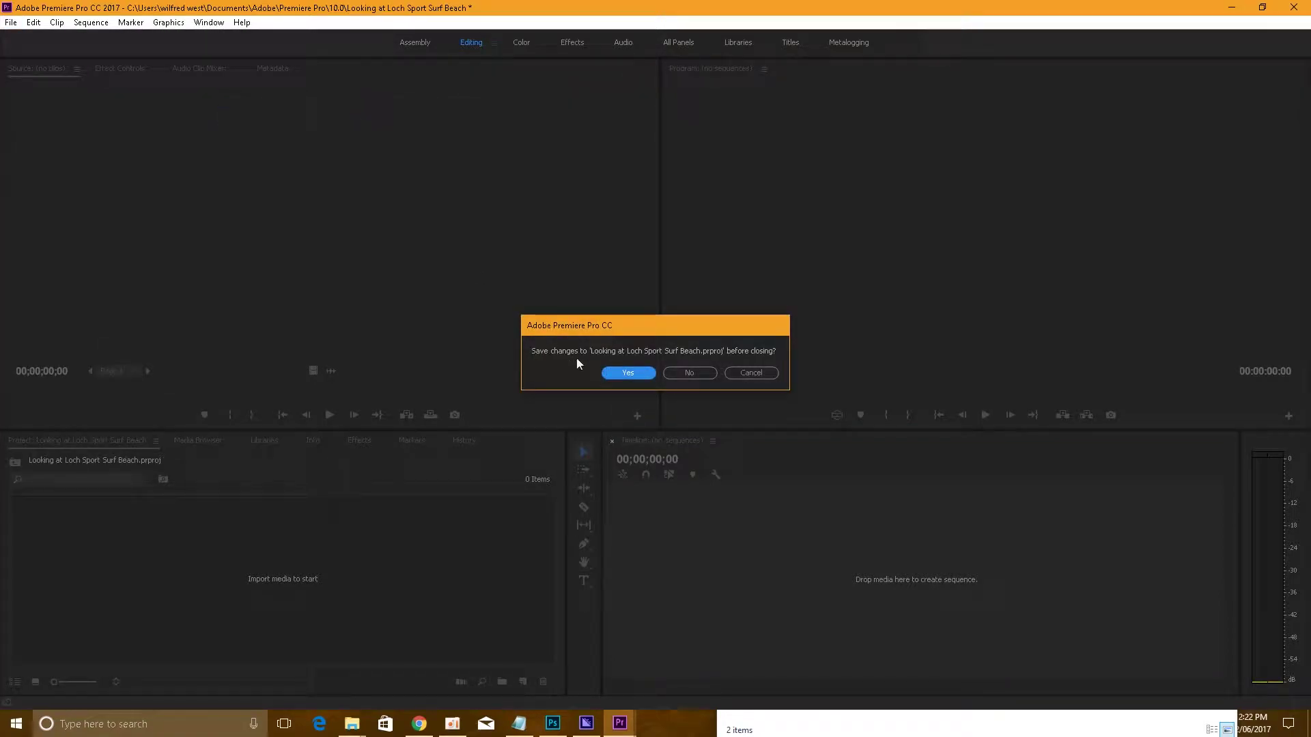
pyautogui.click(615, 374)
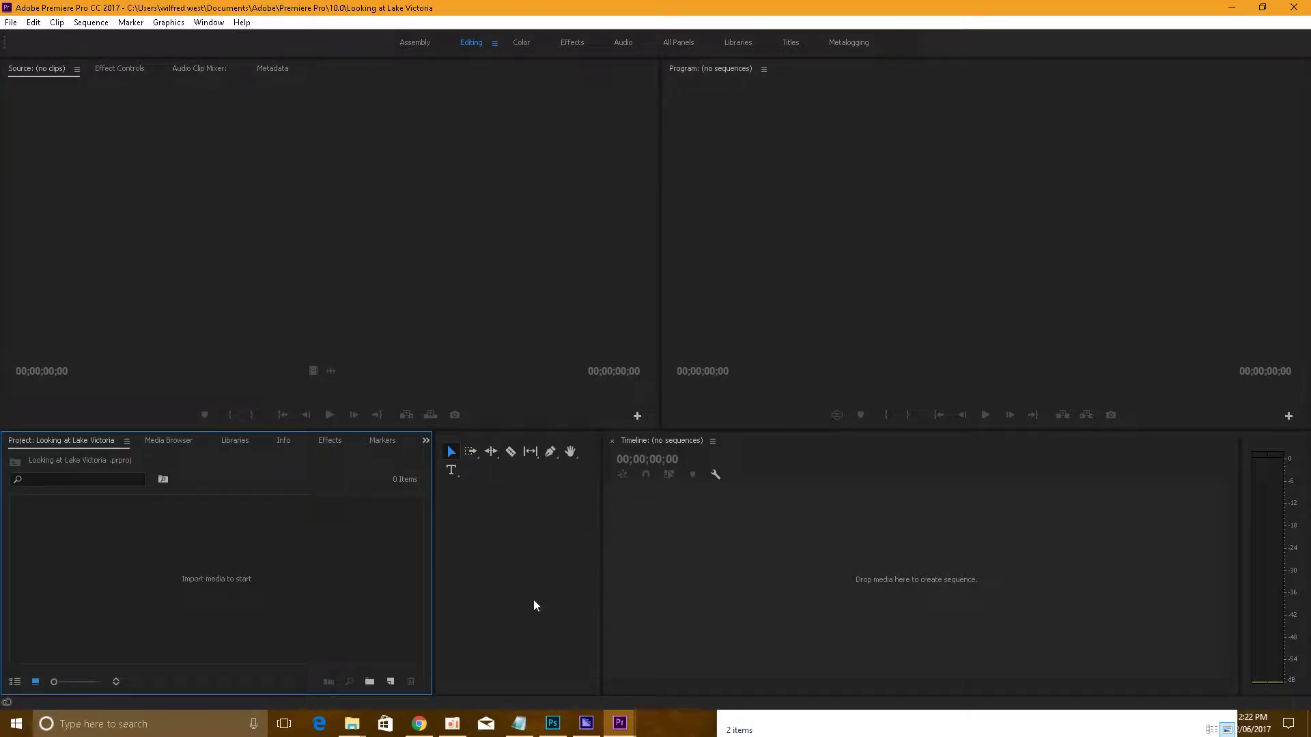
# - Import the W_W_LochSport video from the Videos that need Uplording folder into the Lake Victoria project
pyautogui.click(352, 723)
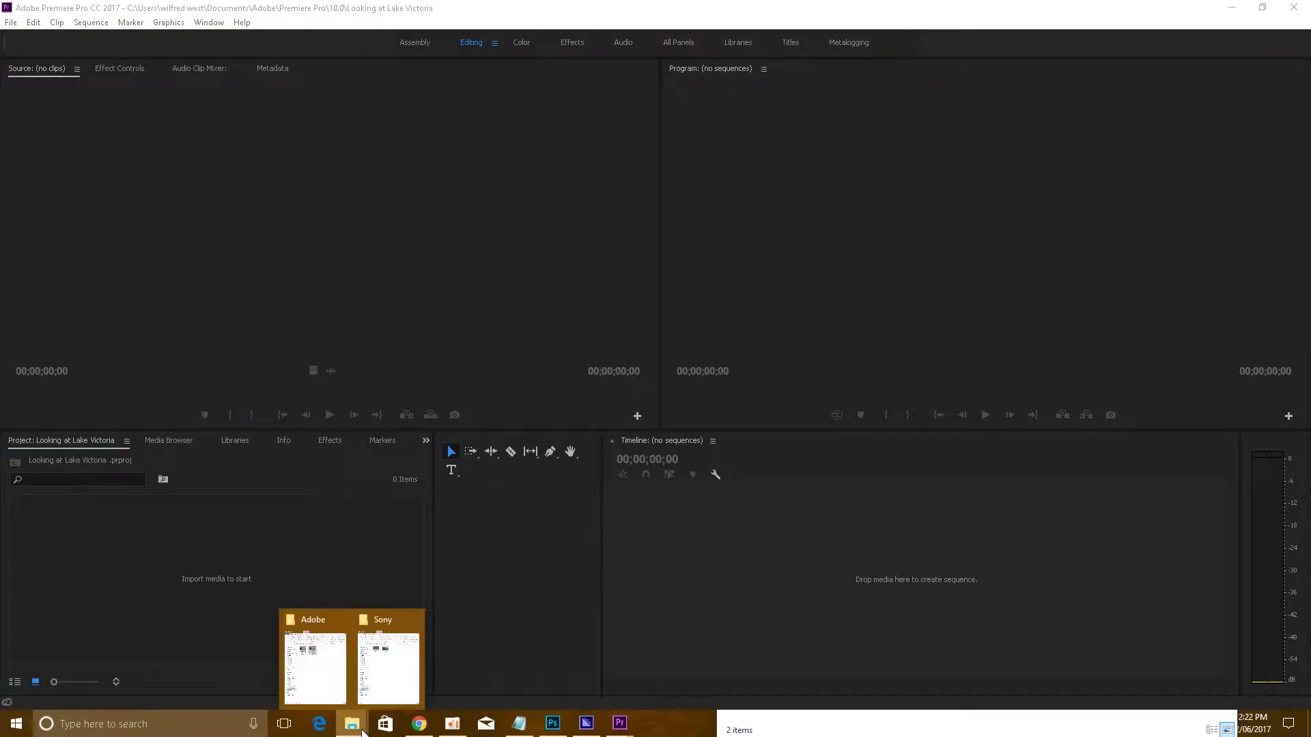
pyautogui.click(389, 693)
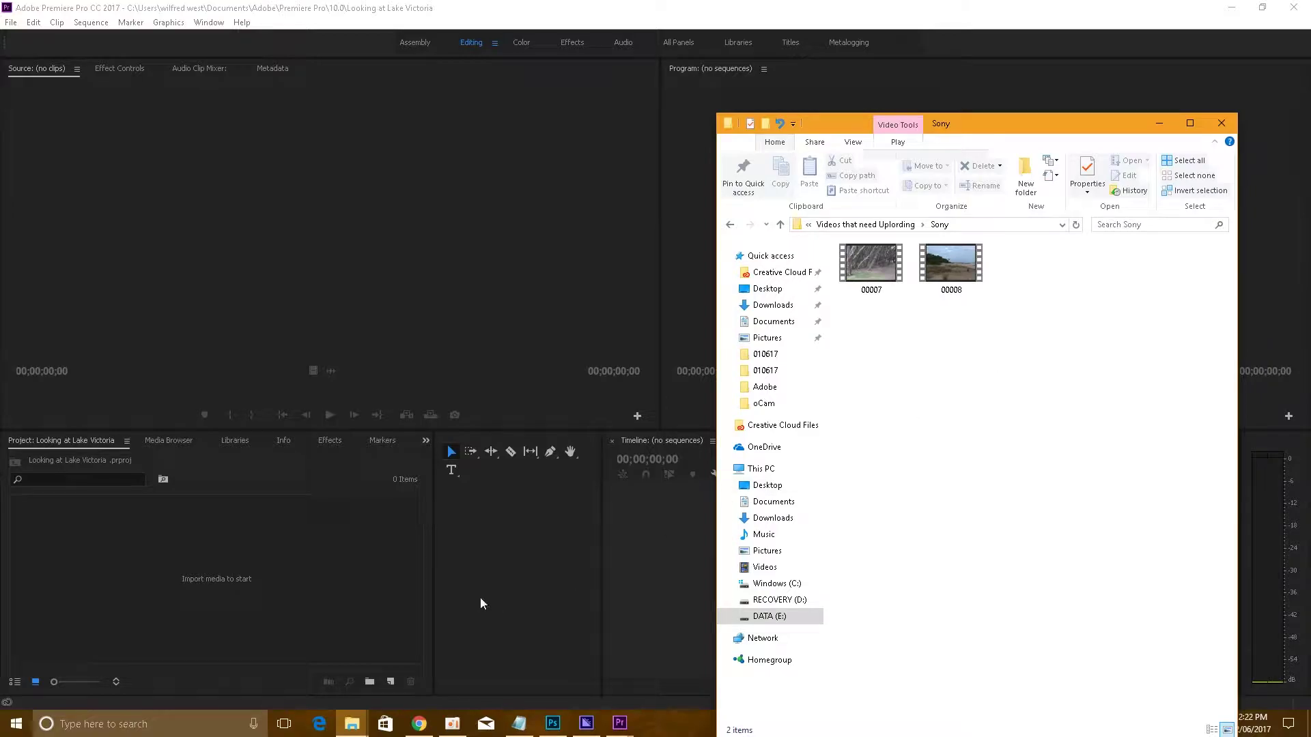
pyautogui.click(352, 723)
pyautogui.click(330, 674)
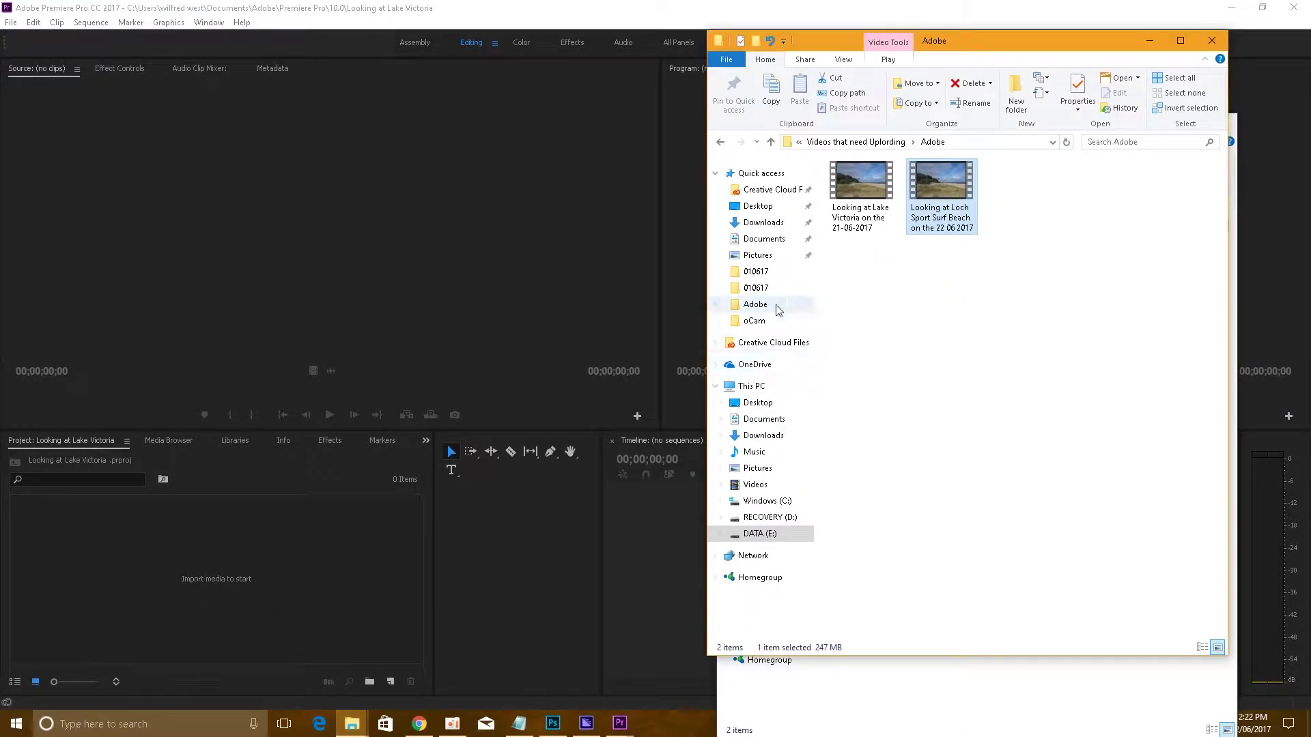
pyautogui.click(770, 141)
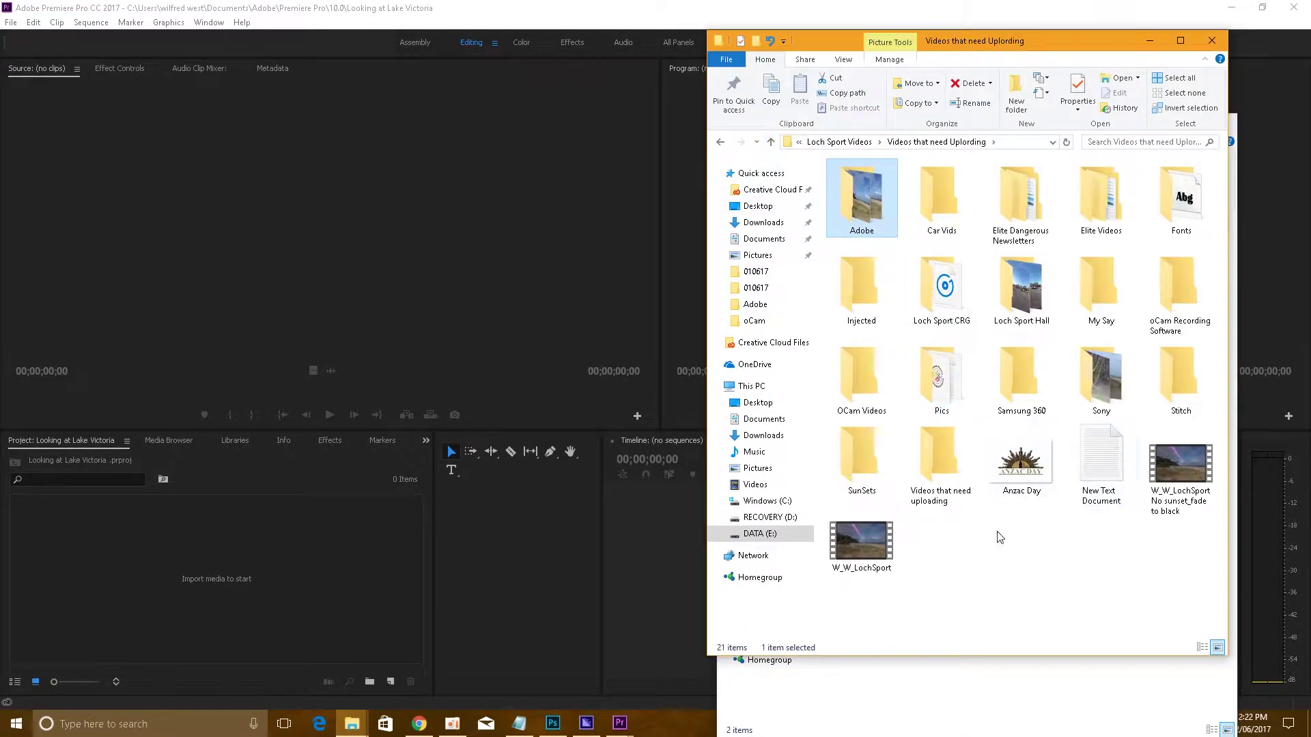
pyautogui.moveTo(862, 546); pyautogui.dragTo(395, 623)
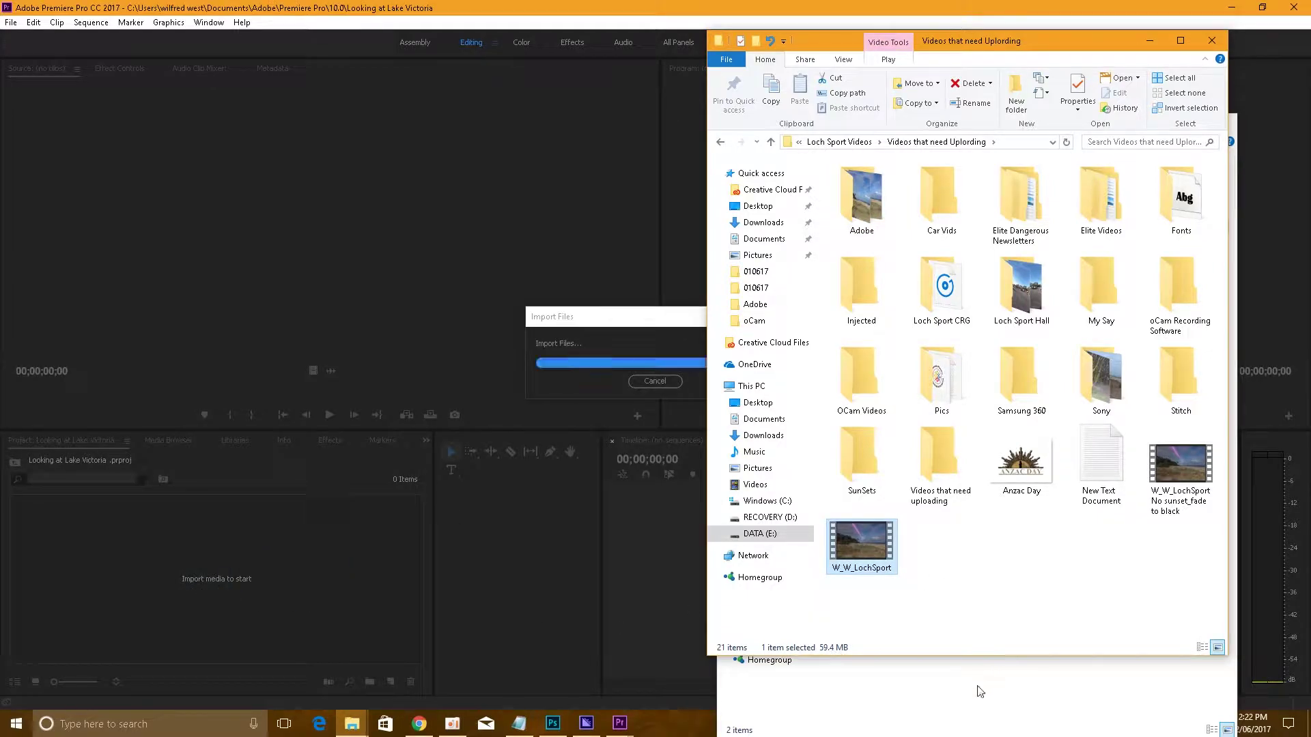
# - Import the 00008 video from the Sony folder into the project
pyautogui.click(956, 689)
pyautogui.click(950, 266)
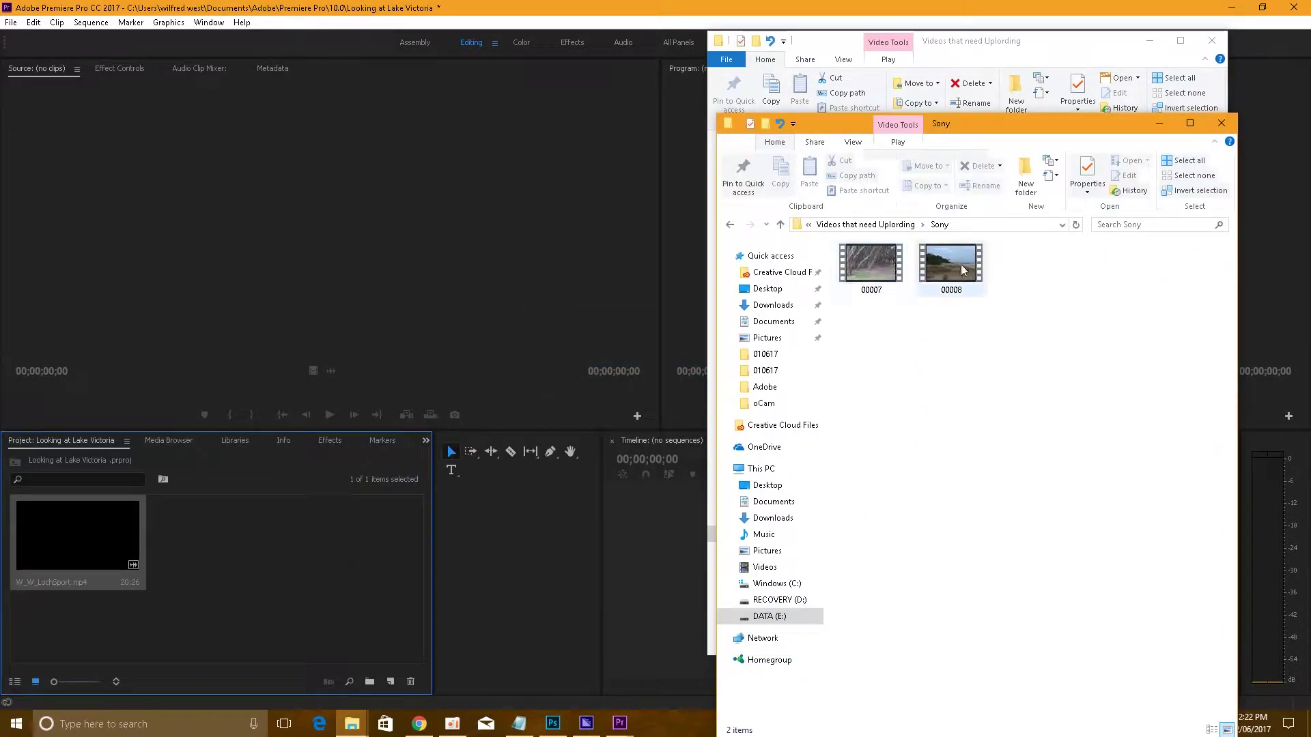
pyautogui.moveTo(950, 266); pyautogui.dragTo(301, 595)
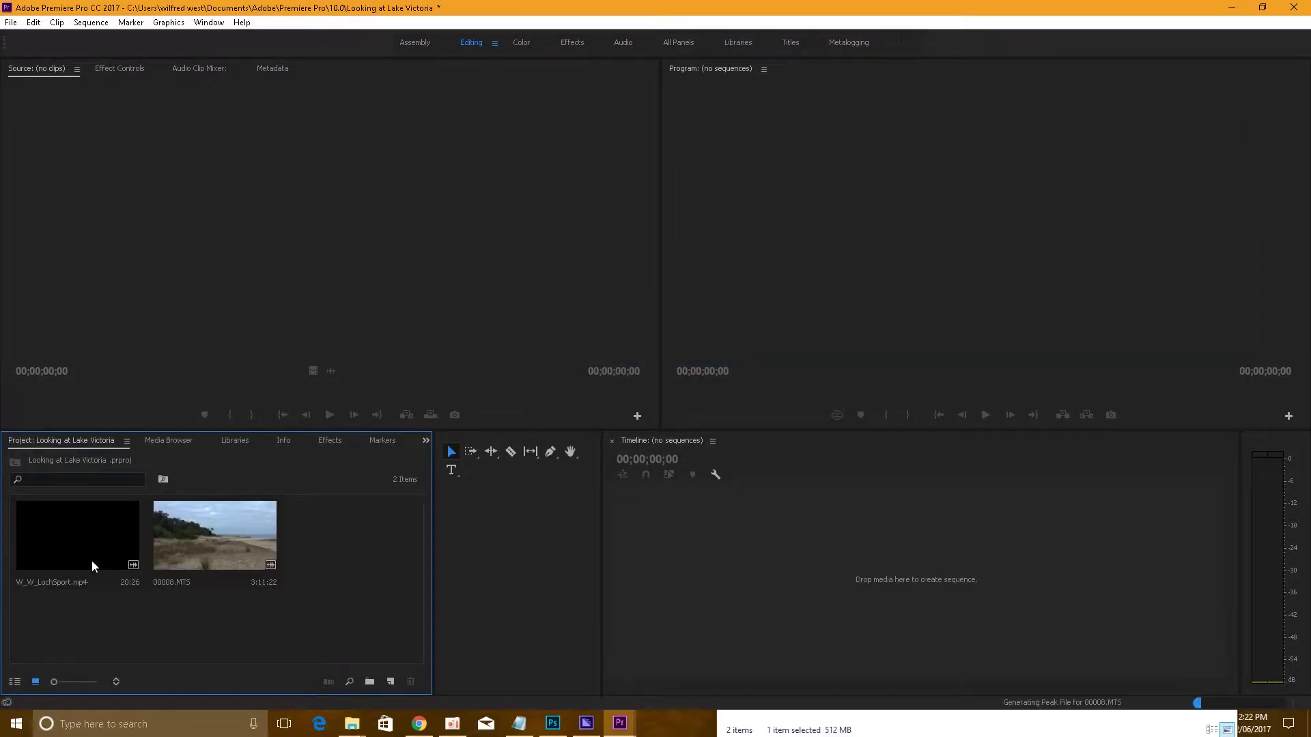
# - Create a sequence from both imported clips, with W_W_LochSport.mp4 placed ahead of 00008.MTS
pyautogui.click(93, 565)
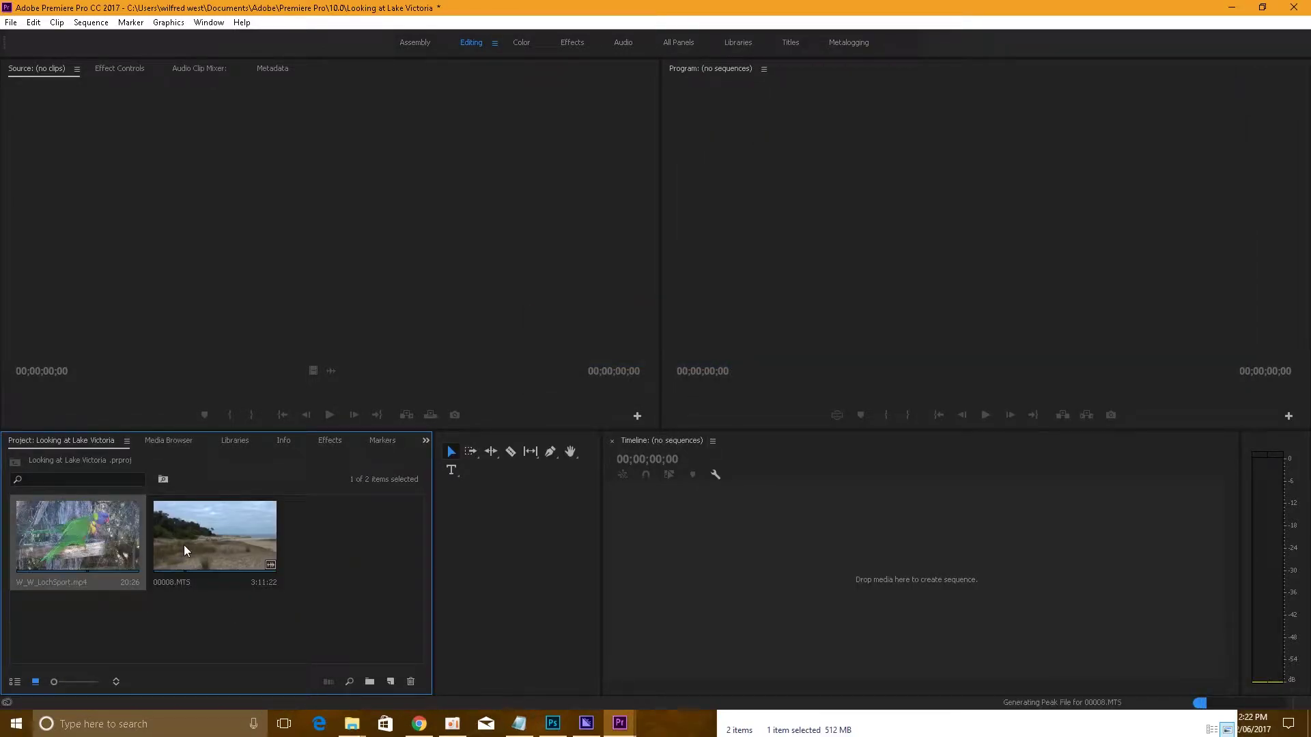
pyautogui.keyDown('shift'); pyautogui.click(183, 545); pyautogui.keyUp('shift')
pyautogui.moveTo(129, 543); pyautogui.dragTo(710, 573)
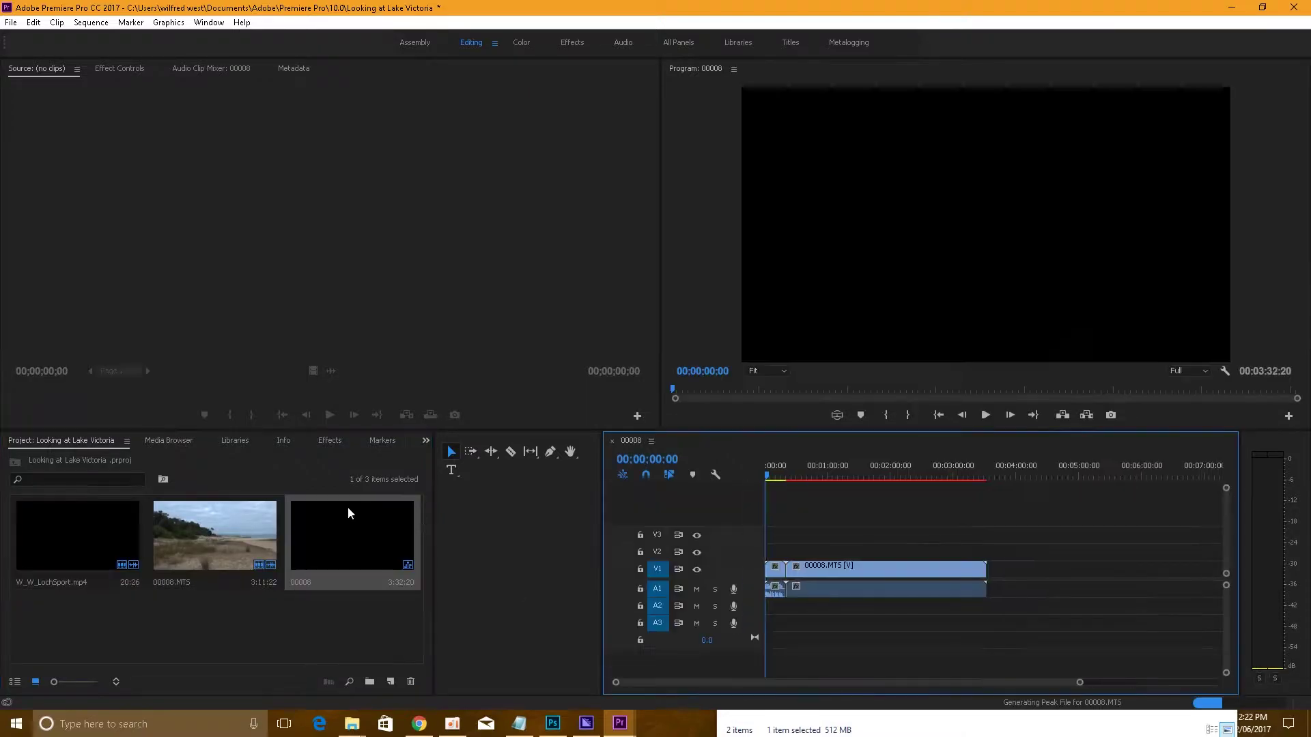
# - Apply a Cross Dissolve transition at the cut between the intro clip and 00008.MTS, accepting repeated frames, and return to the project's media
pyautogui.click(331, 444)
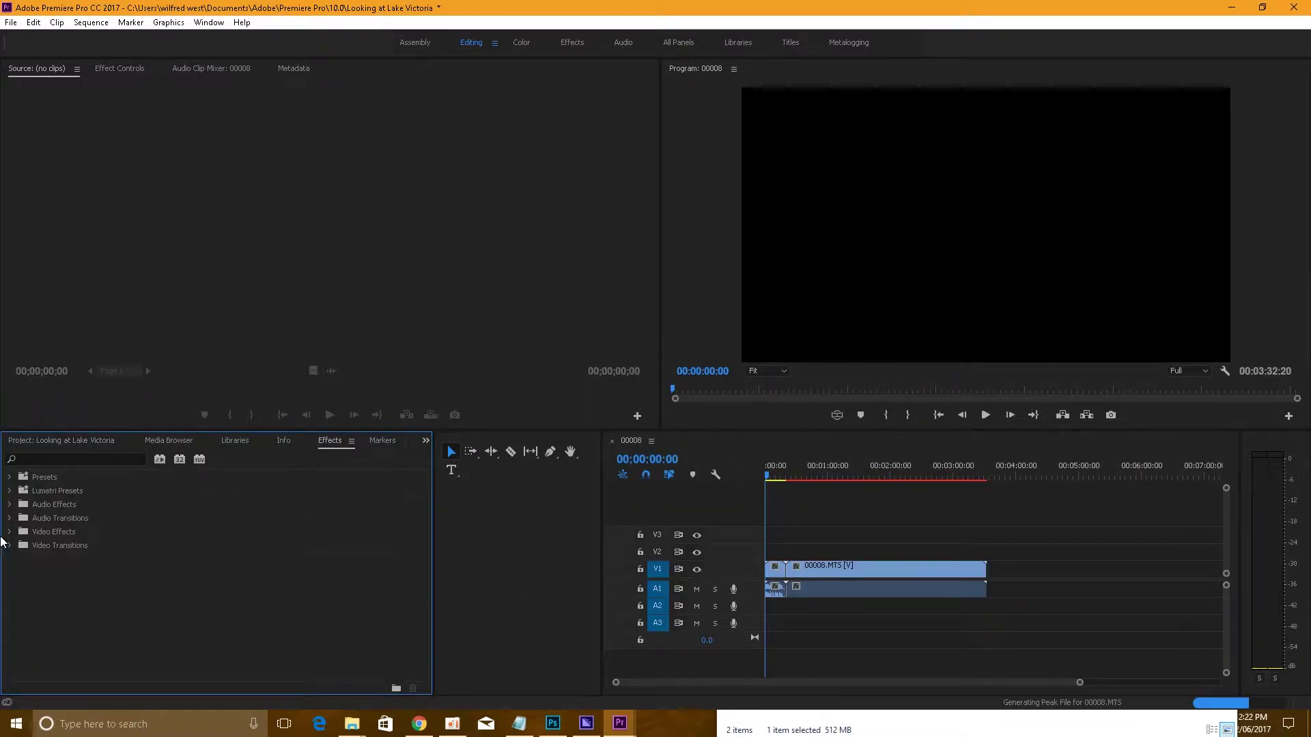
pyautogui.click(9, 546)
pyautogui.click(18, 573)
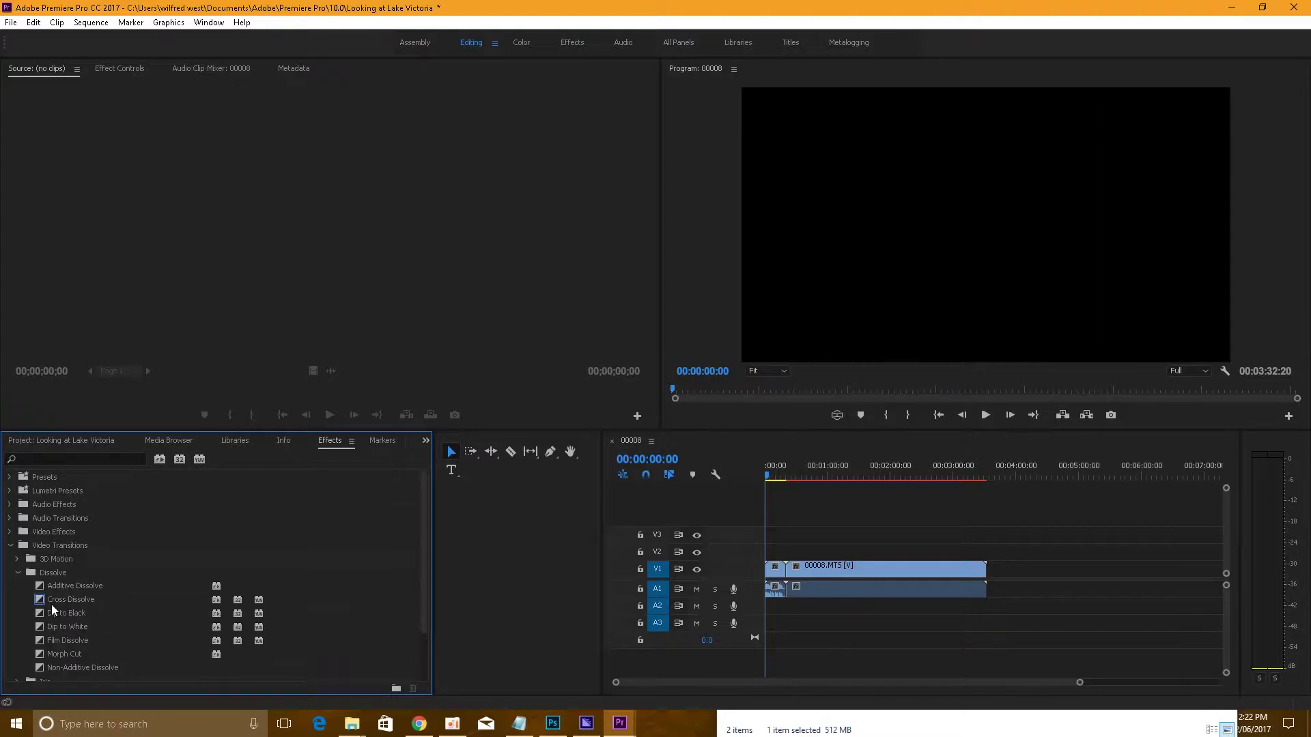
pyautogui.moveTo(52, 605); pyautogui.dragTo(786, 580)
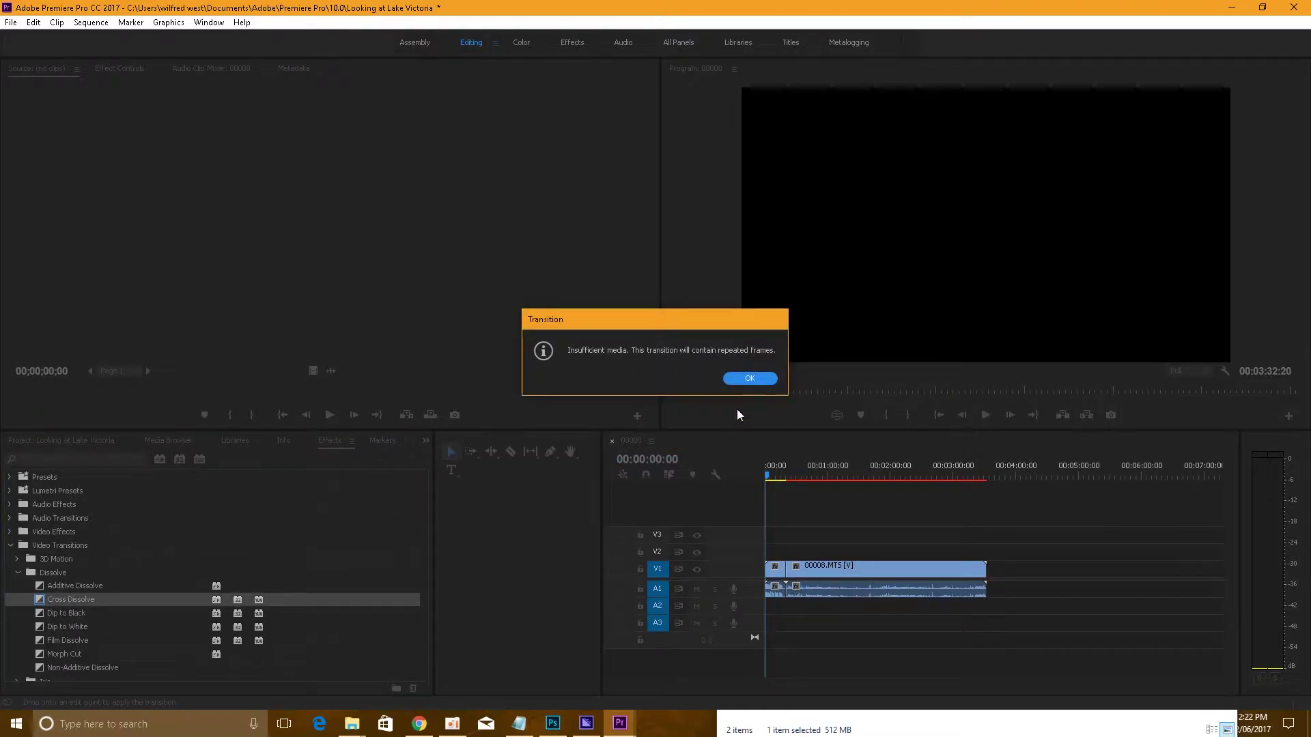
pyautogui.click(751, 381)
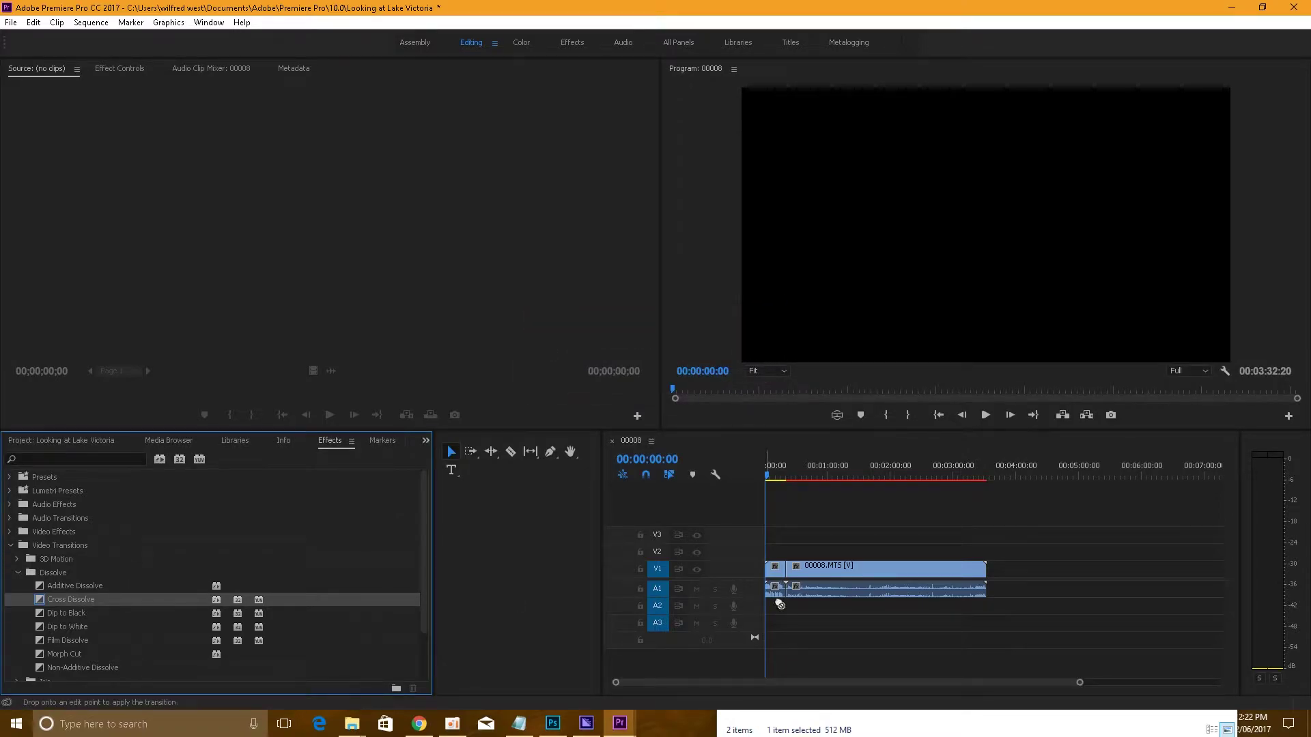
pyautogui.click(89, 440)
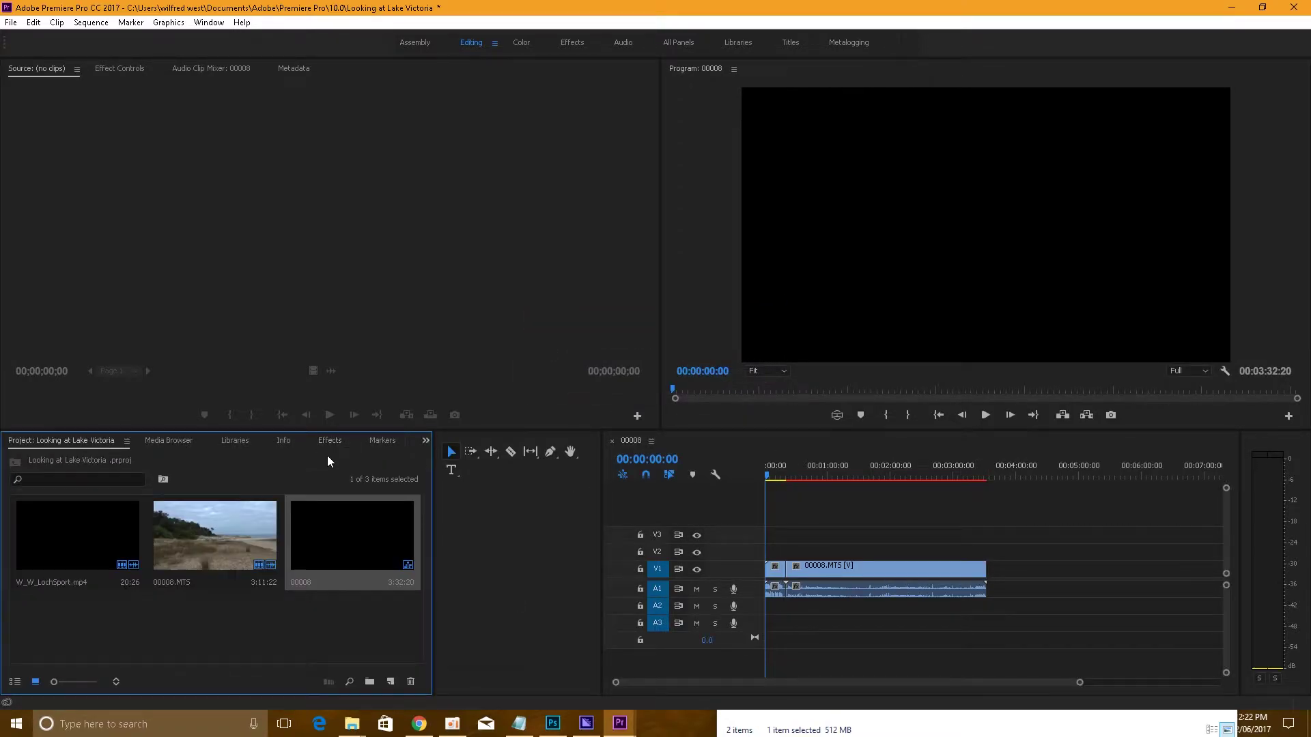
# - Restore the Premiere Pro window to a smaller size and render the sequence's video previews
pyautogui.click(1261, 8)
pyautogui.click(625, 367)
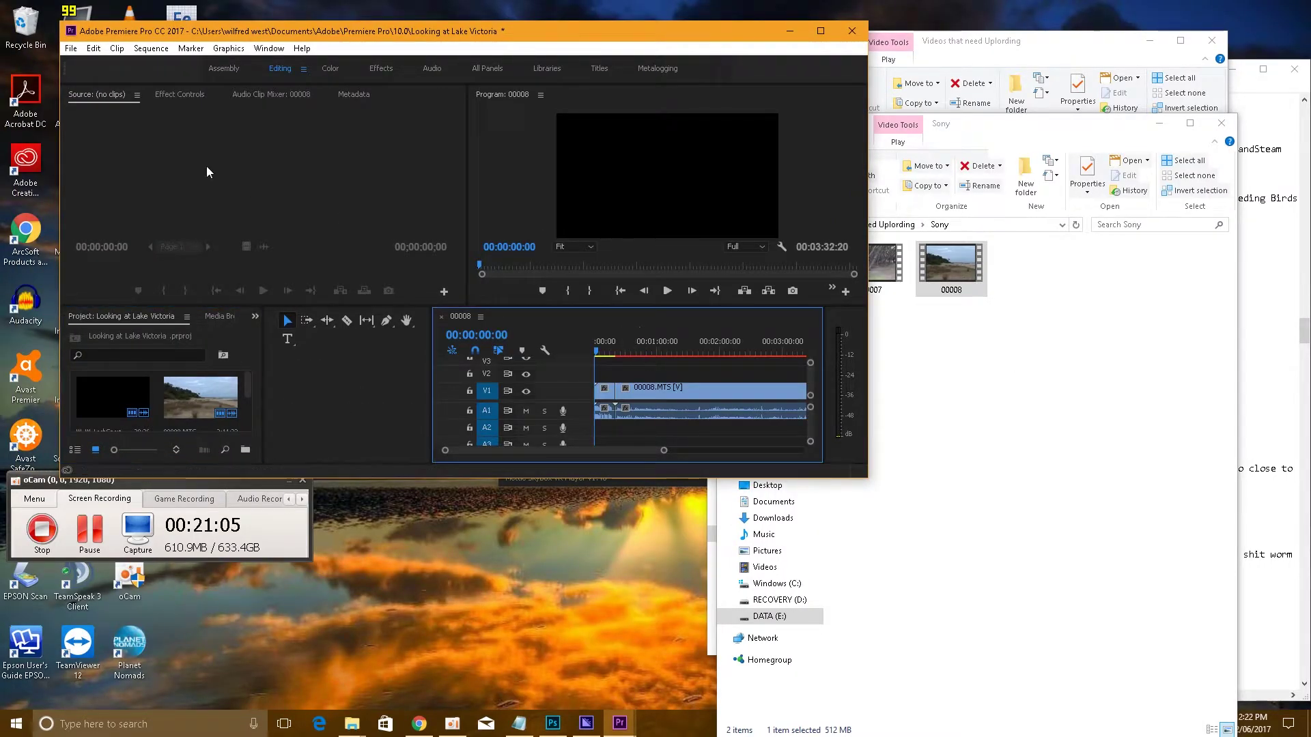
pyautogui.click(151, 48)
pyautogui.click(162, 102)
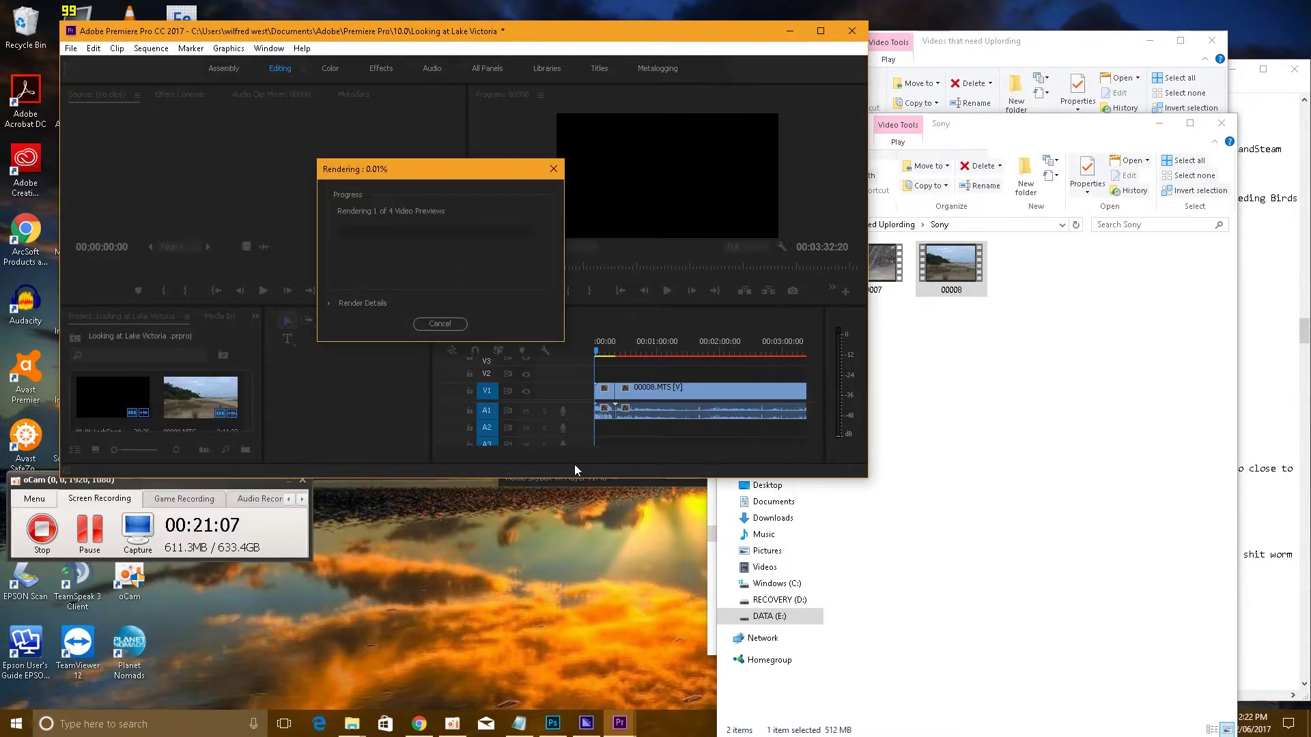